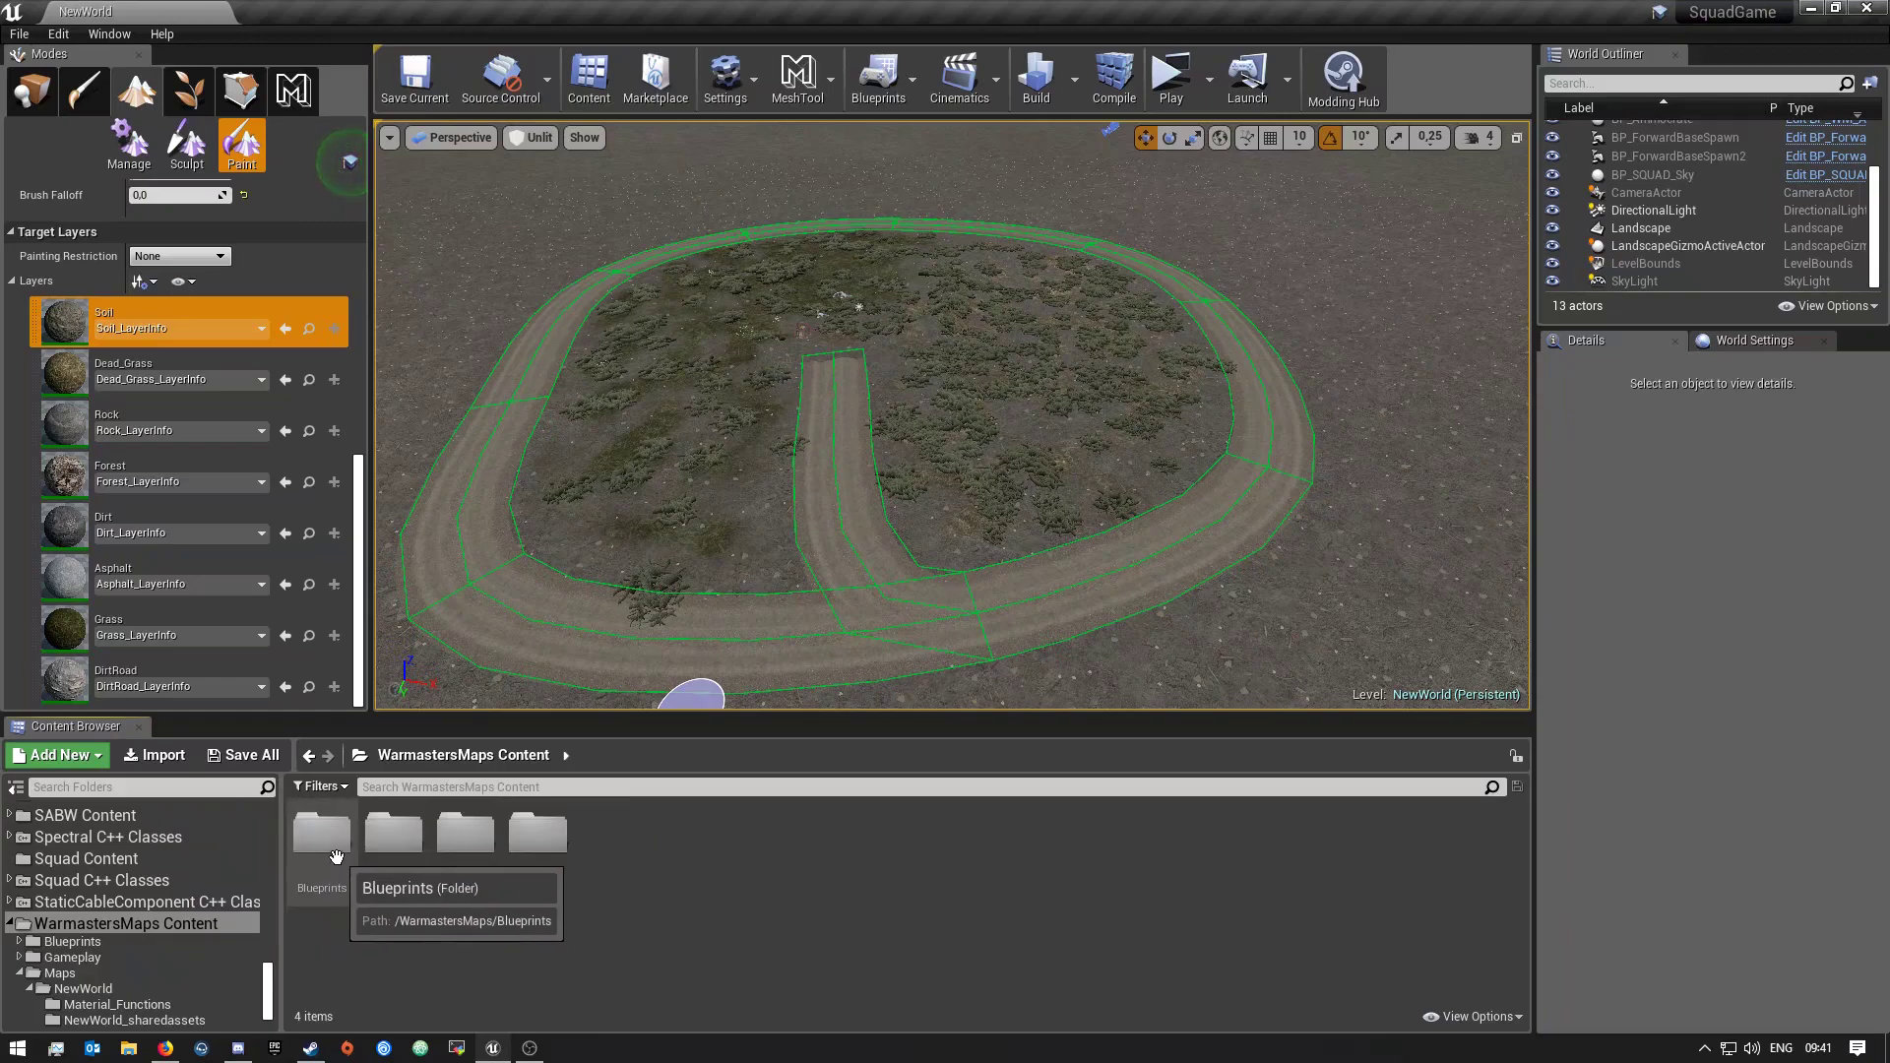
# Open the WM_M4A1 folder under Blueprints, Items, Rifles in the WarmastersMaps content
pyautogui.rightClick(363, 989)
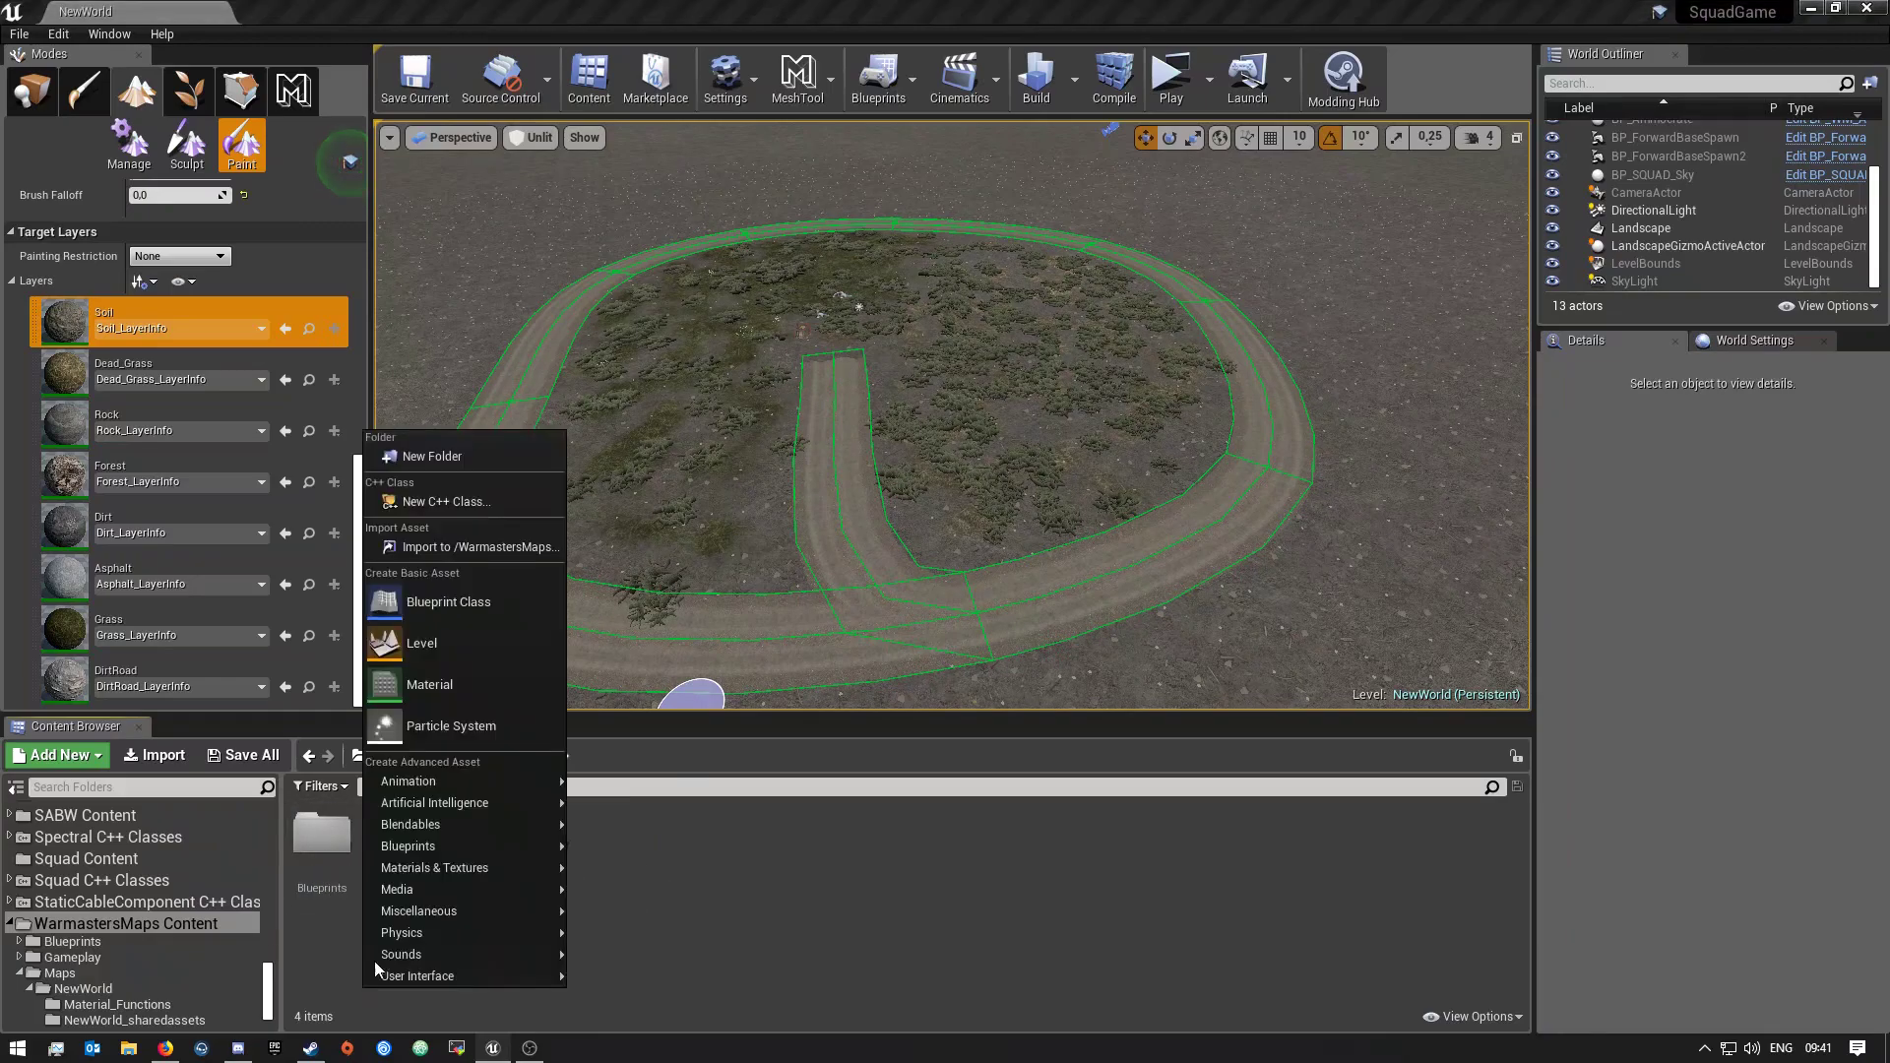
pyautogui.click(326, 852)
pyautogui.click(326, 853)
pyautogui.doubleClick(326, 853)
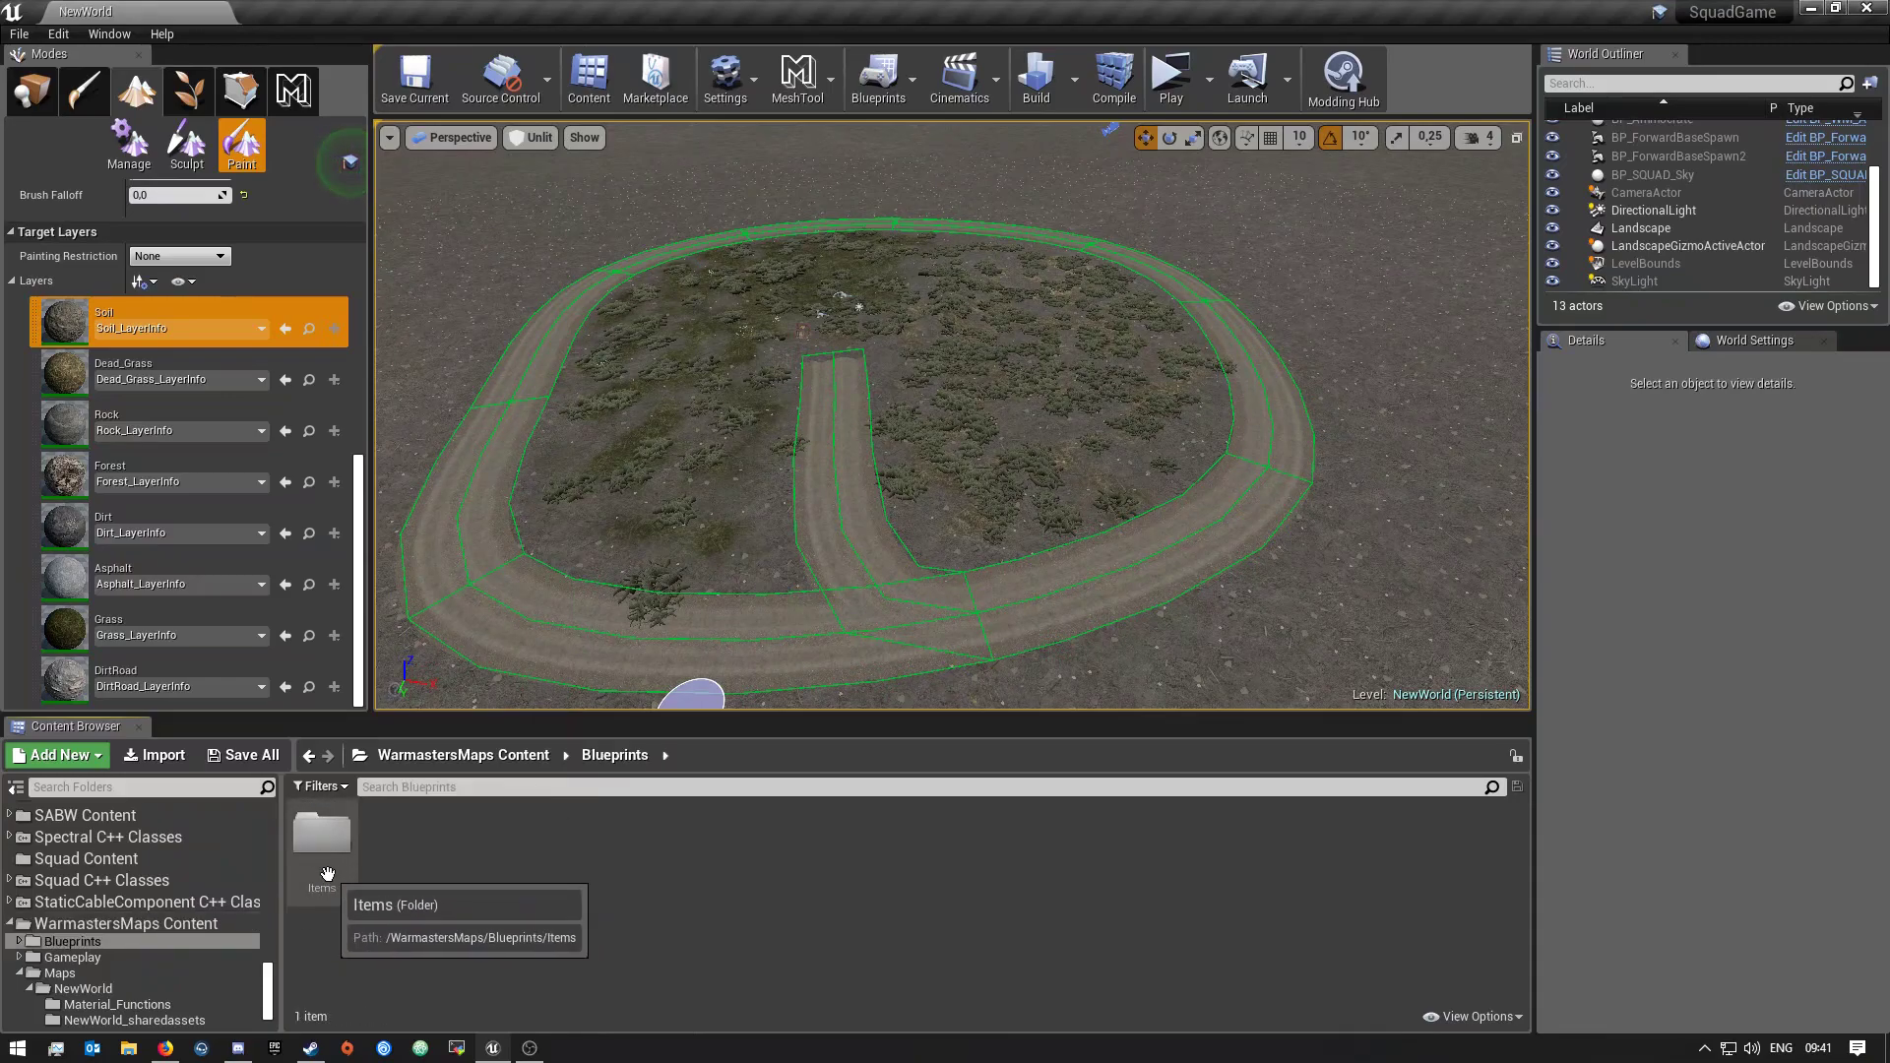
pyautogui.click(320, 838)
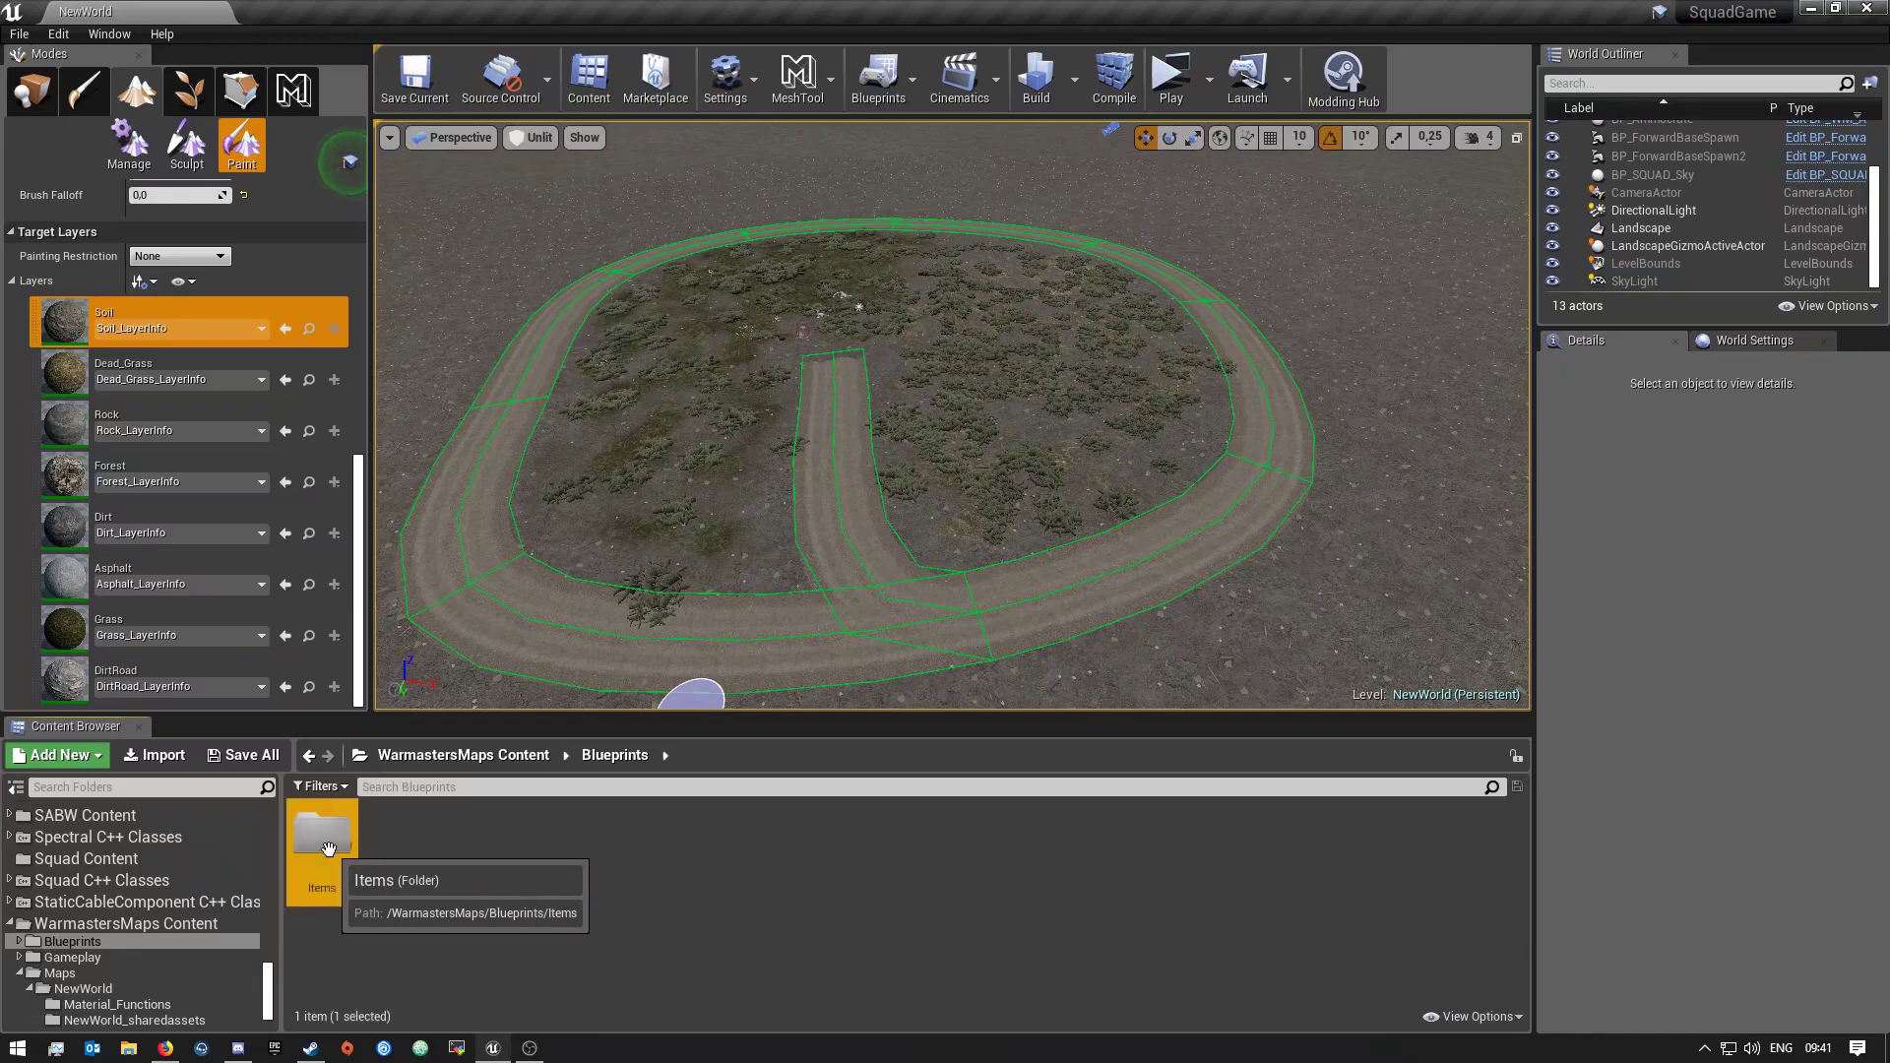
pyautogui.doubleClick(320, 838)
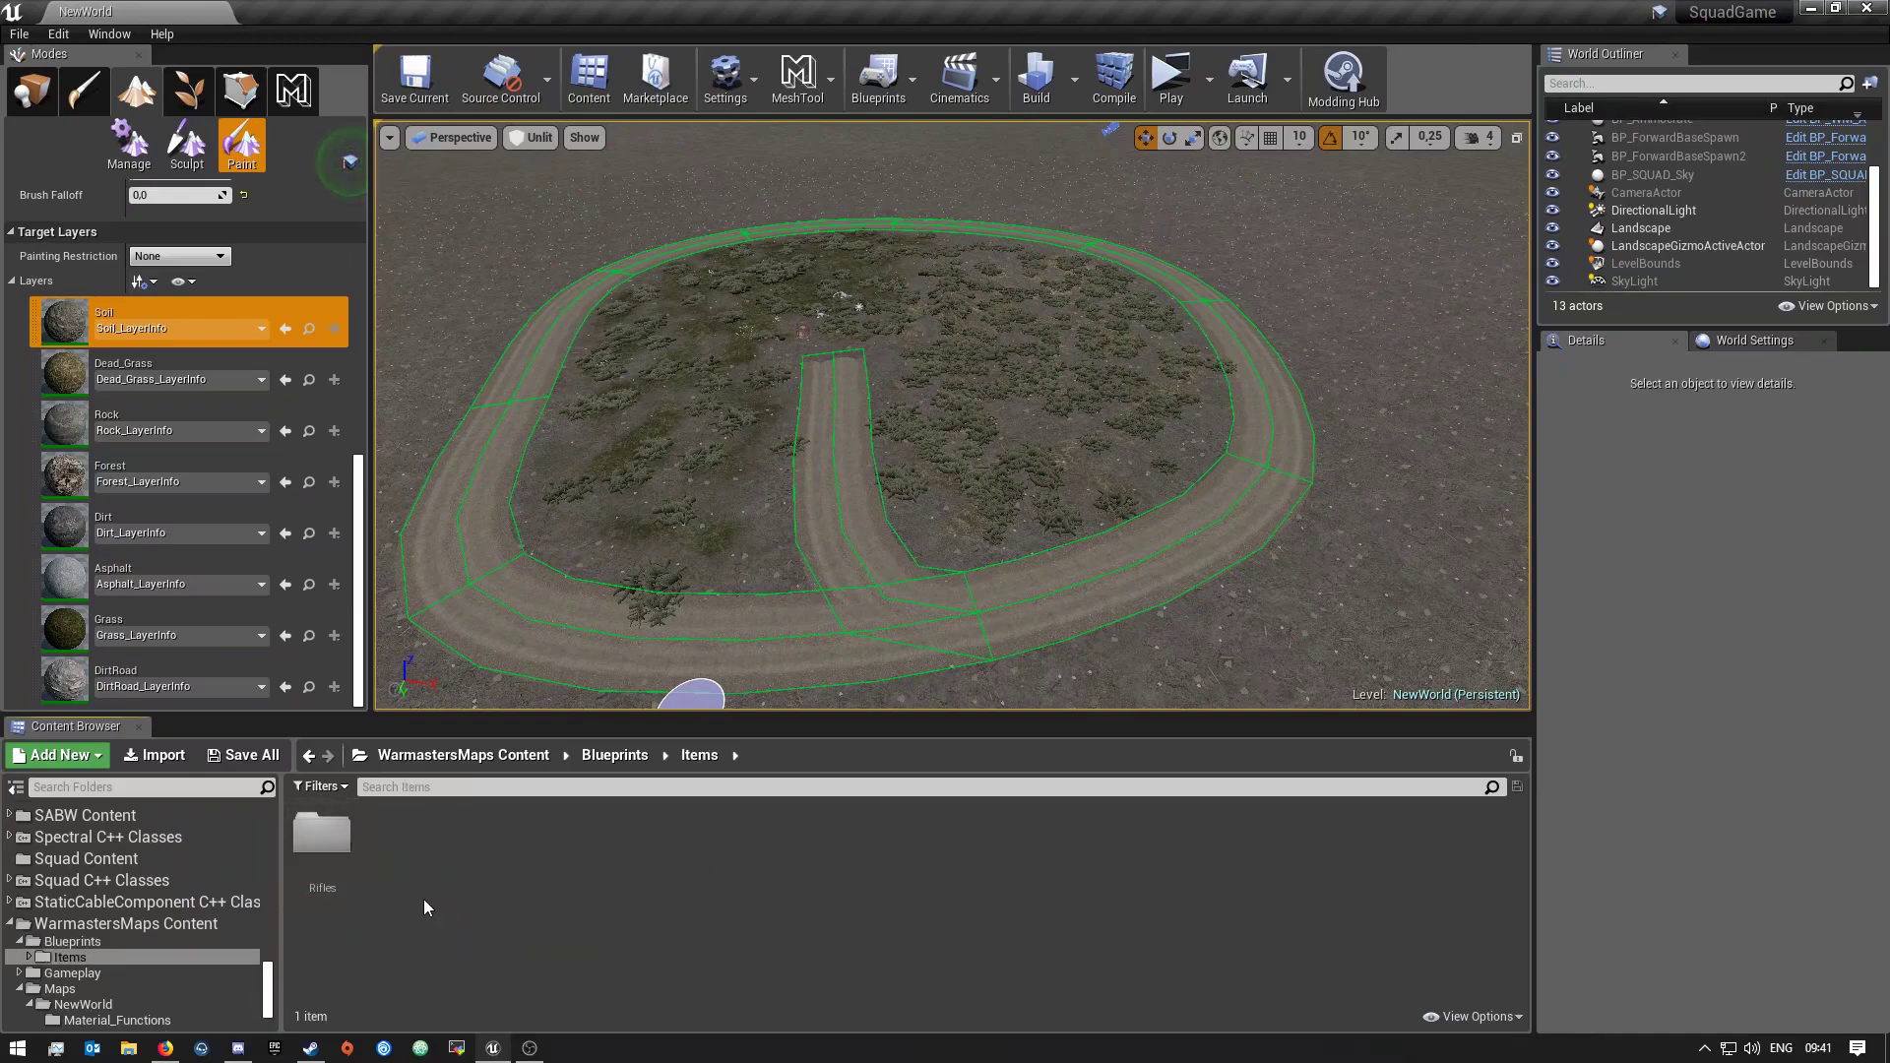
pyautogui.doubleClick(322, 835)
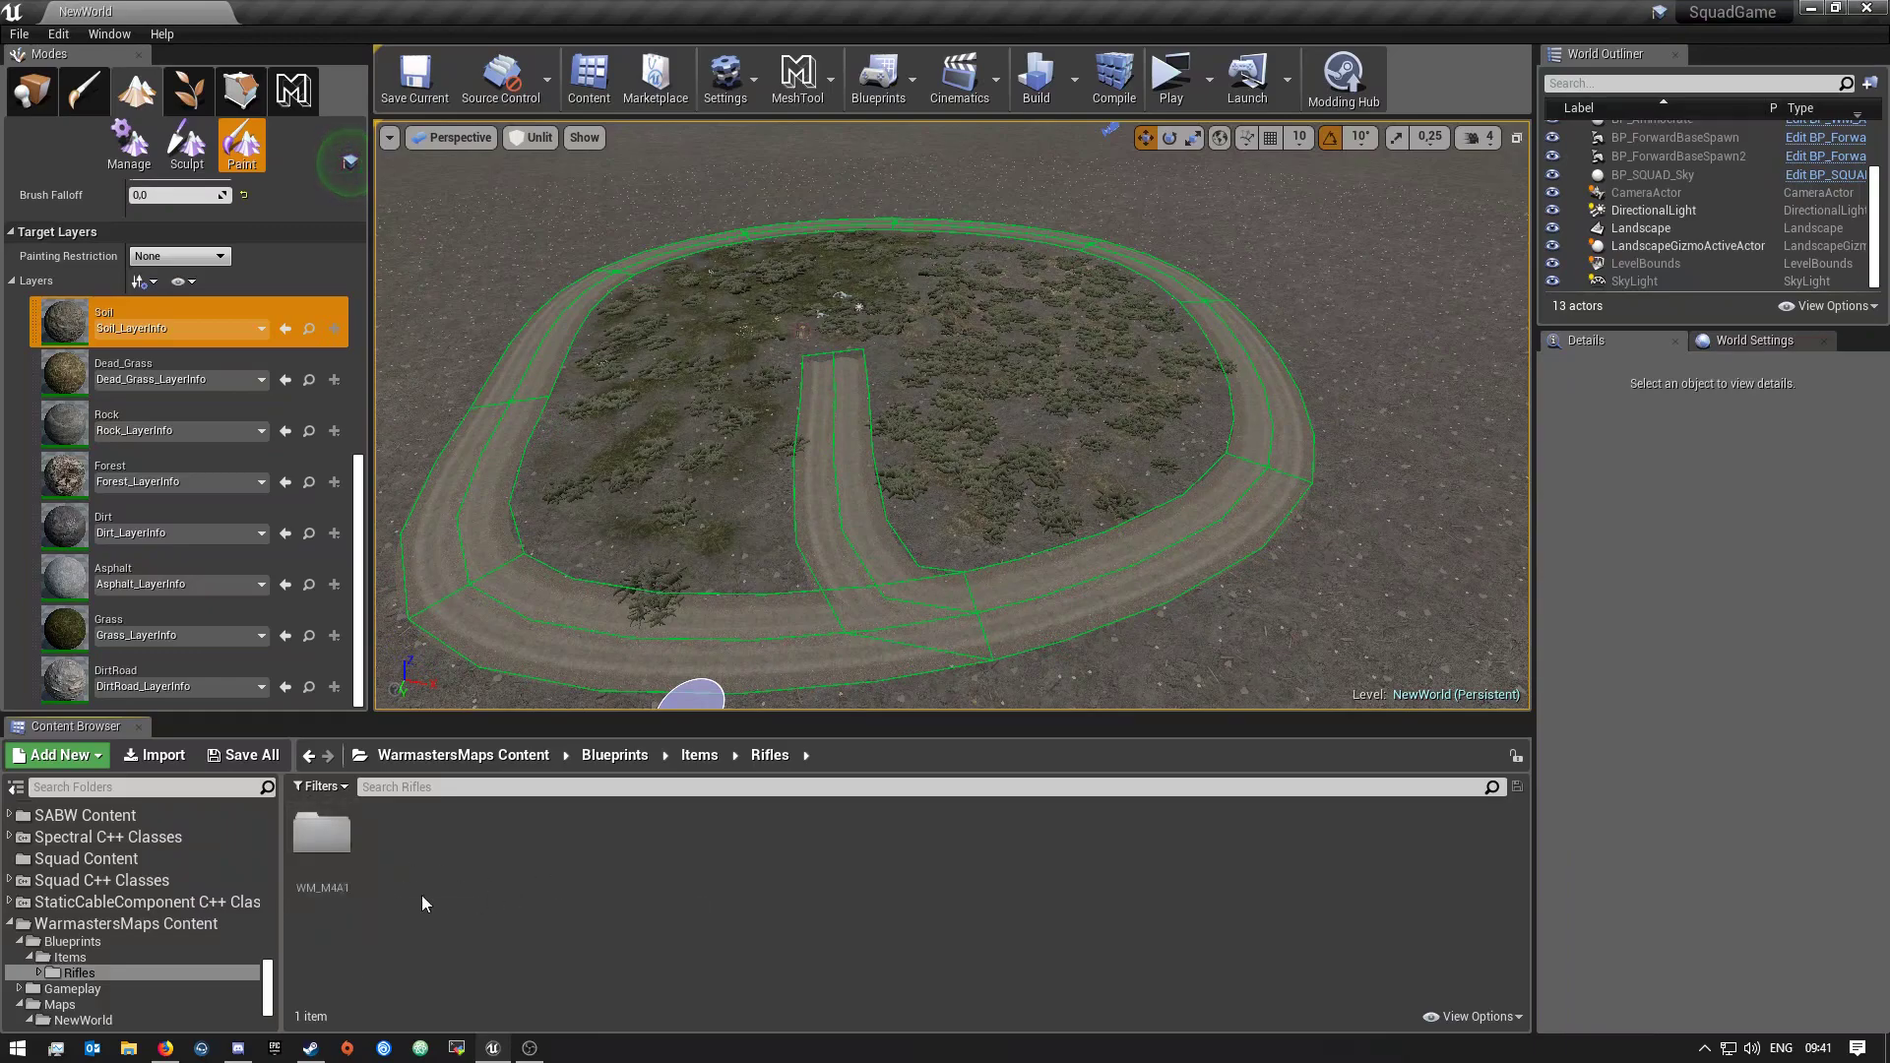
pyautogui.doubleClick(330, 863)
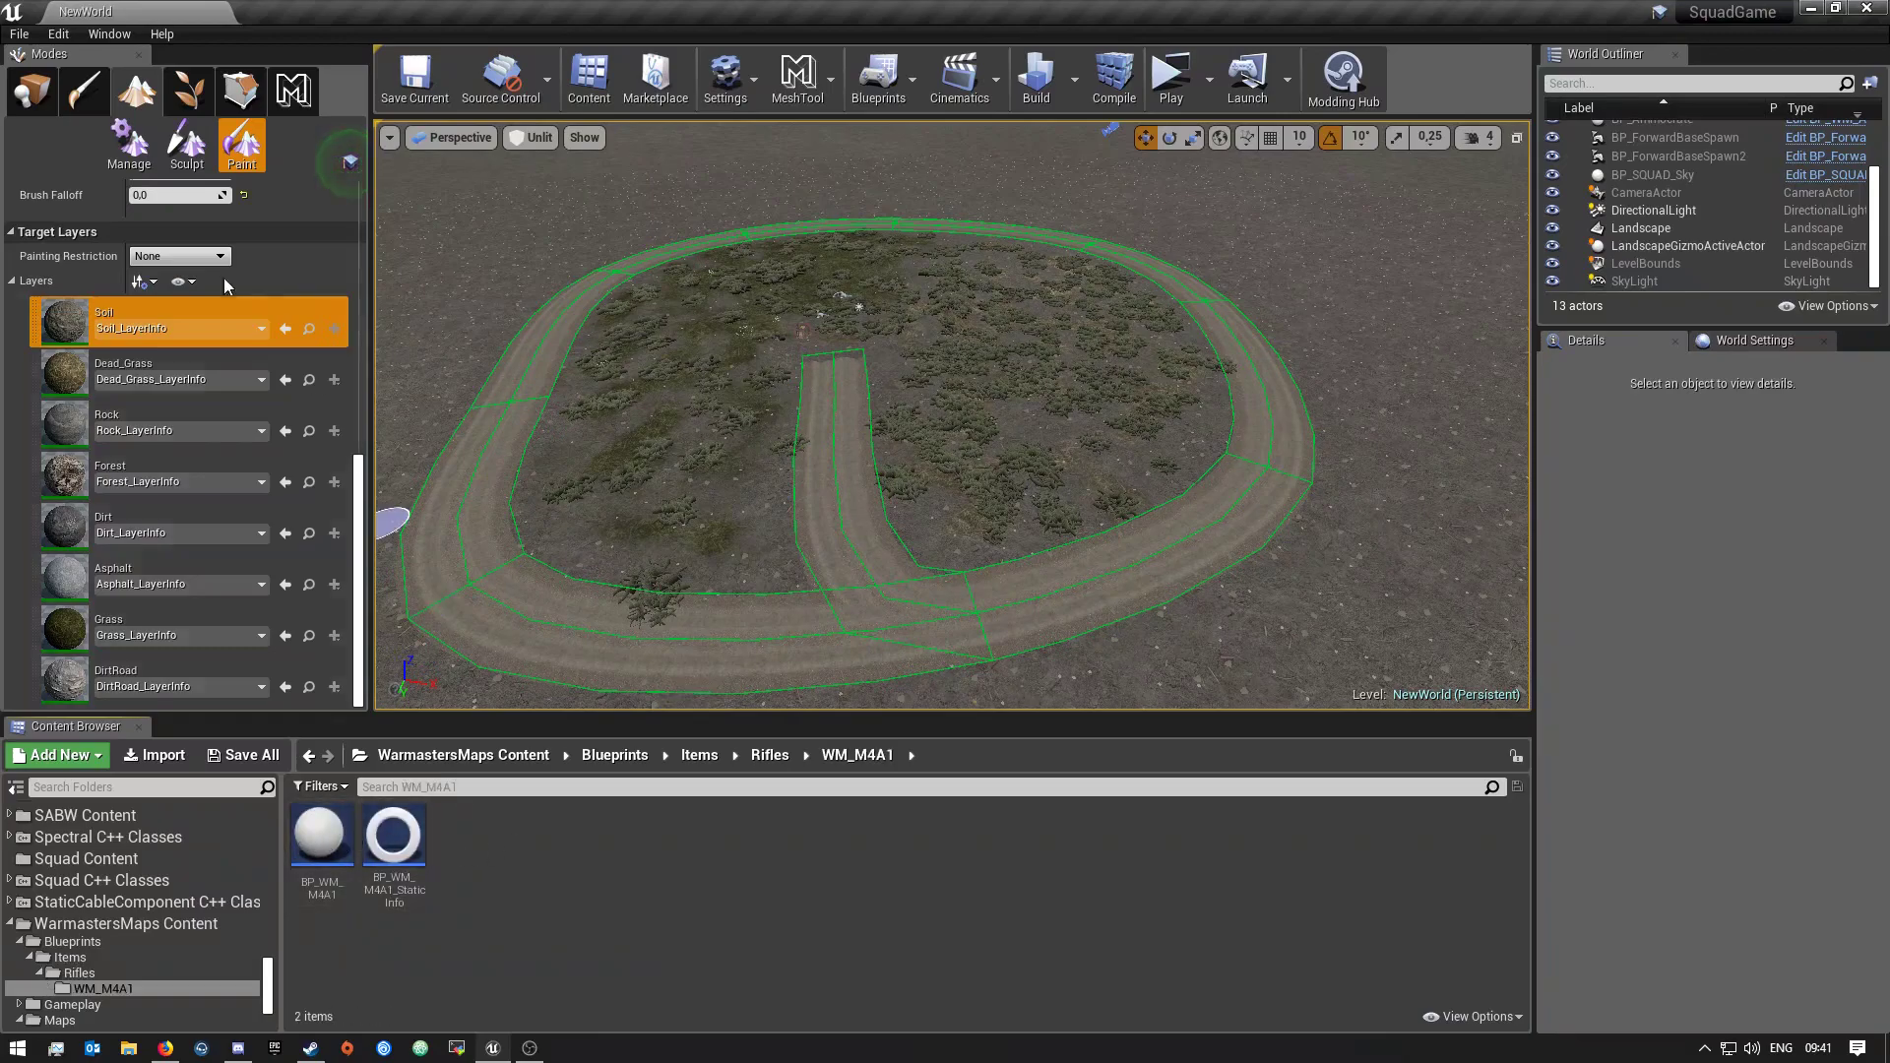
# Open a second Content Browser in its own window, showing the base game's Content folder
pyautogui.click(109, 34)
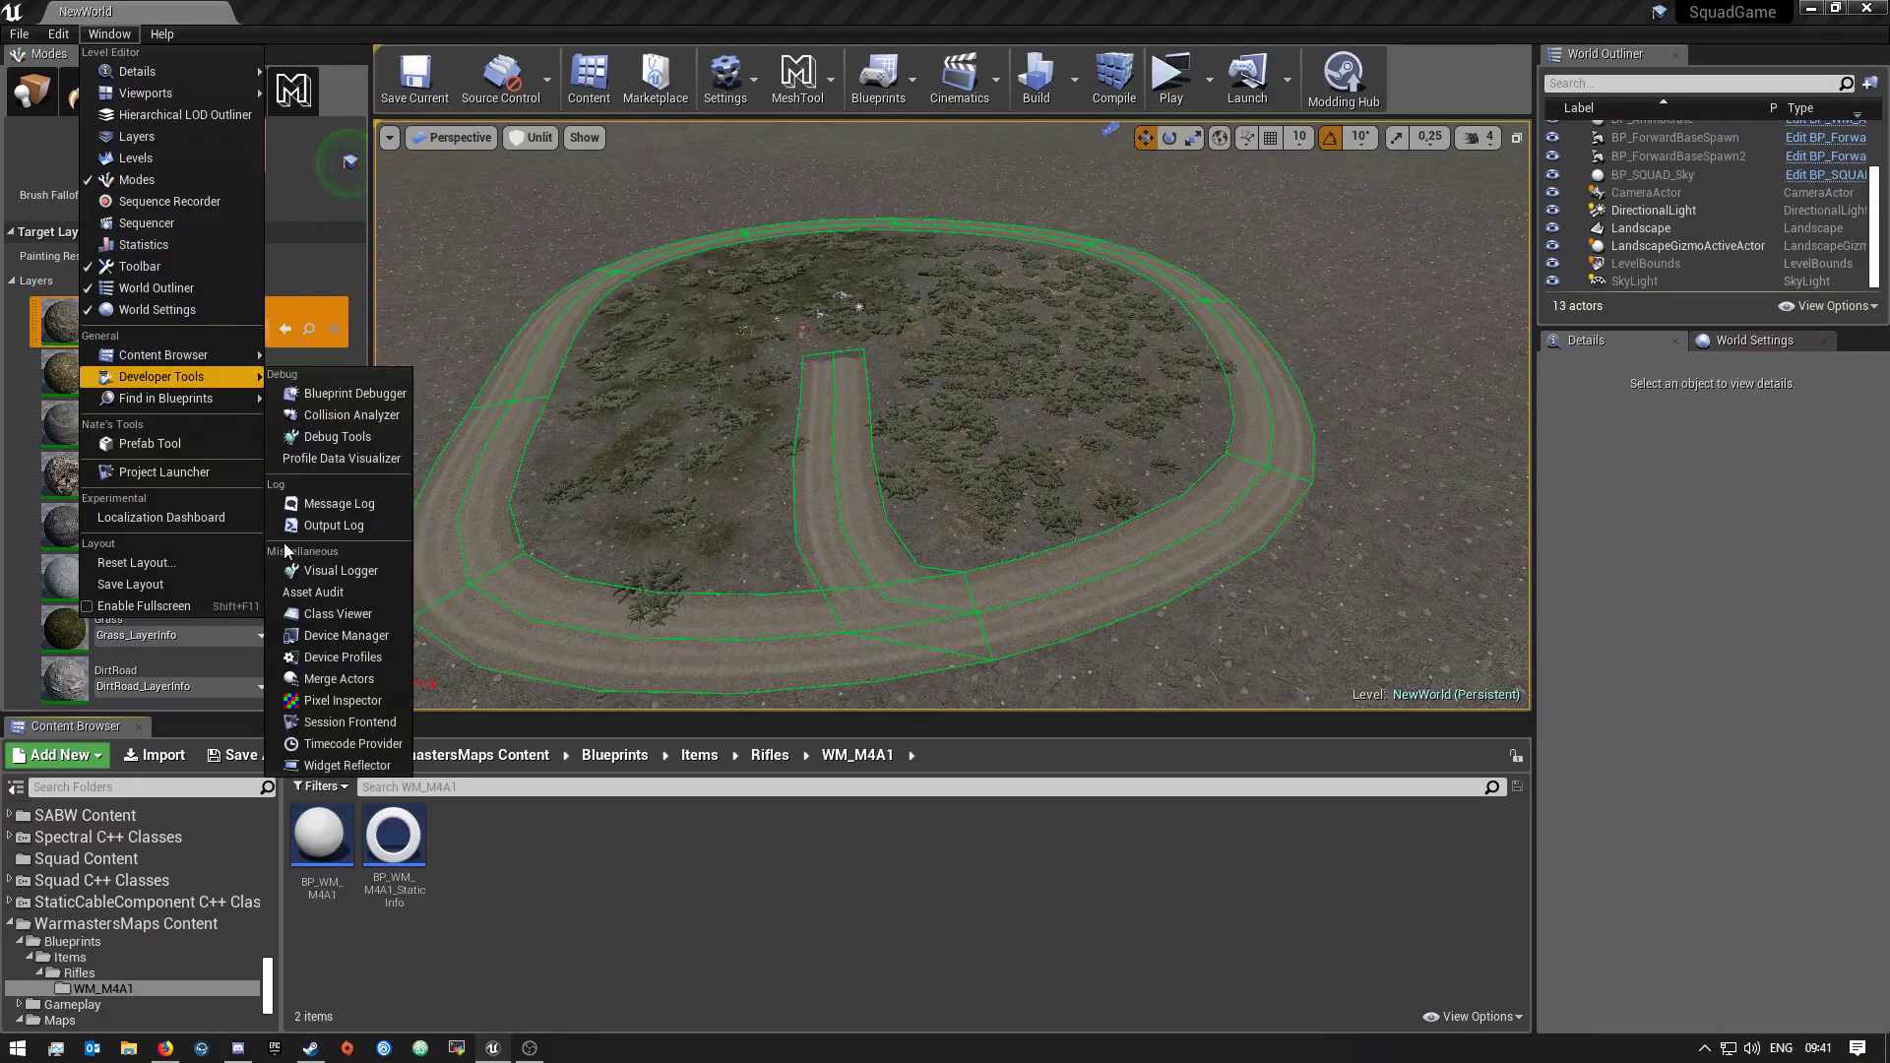
pyautogui.click(335, 375)
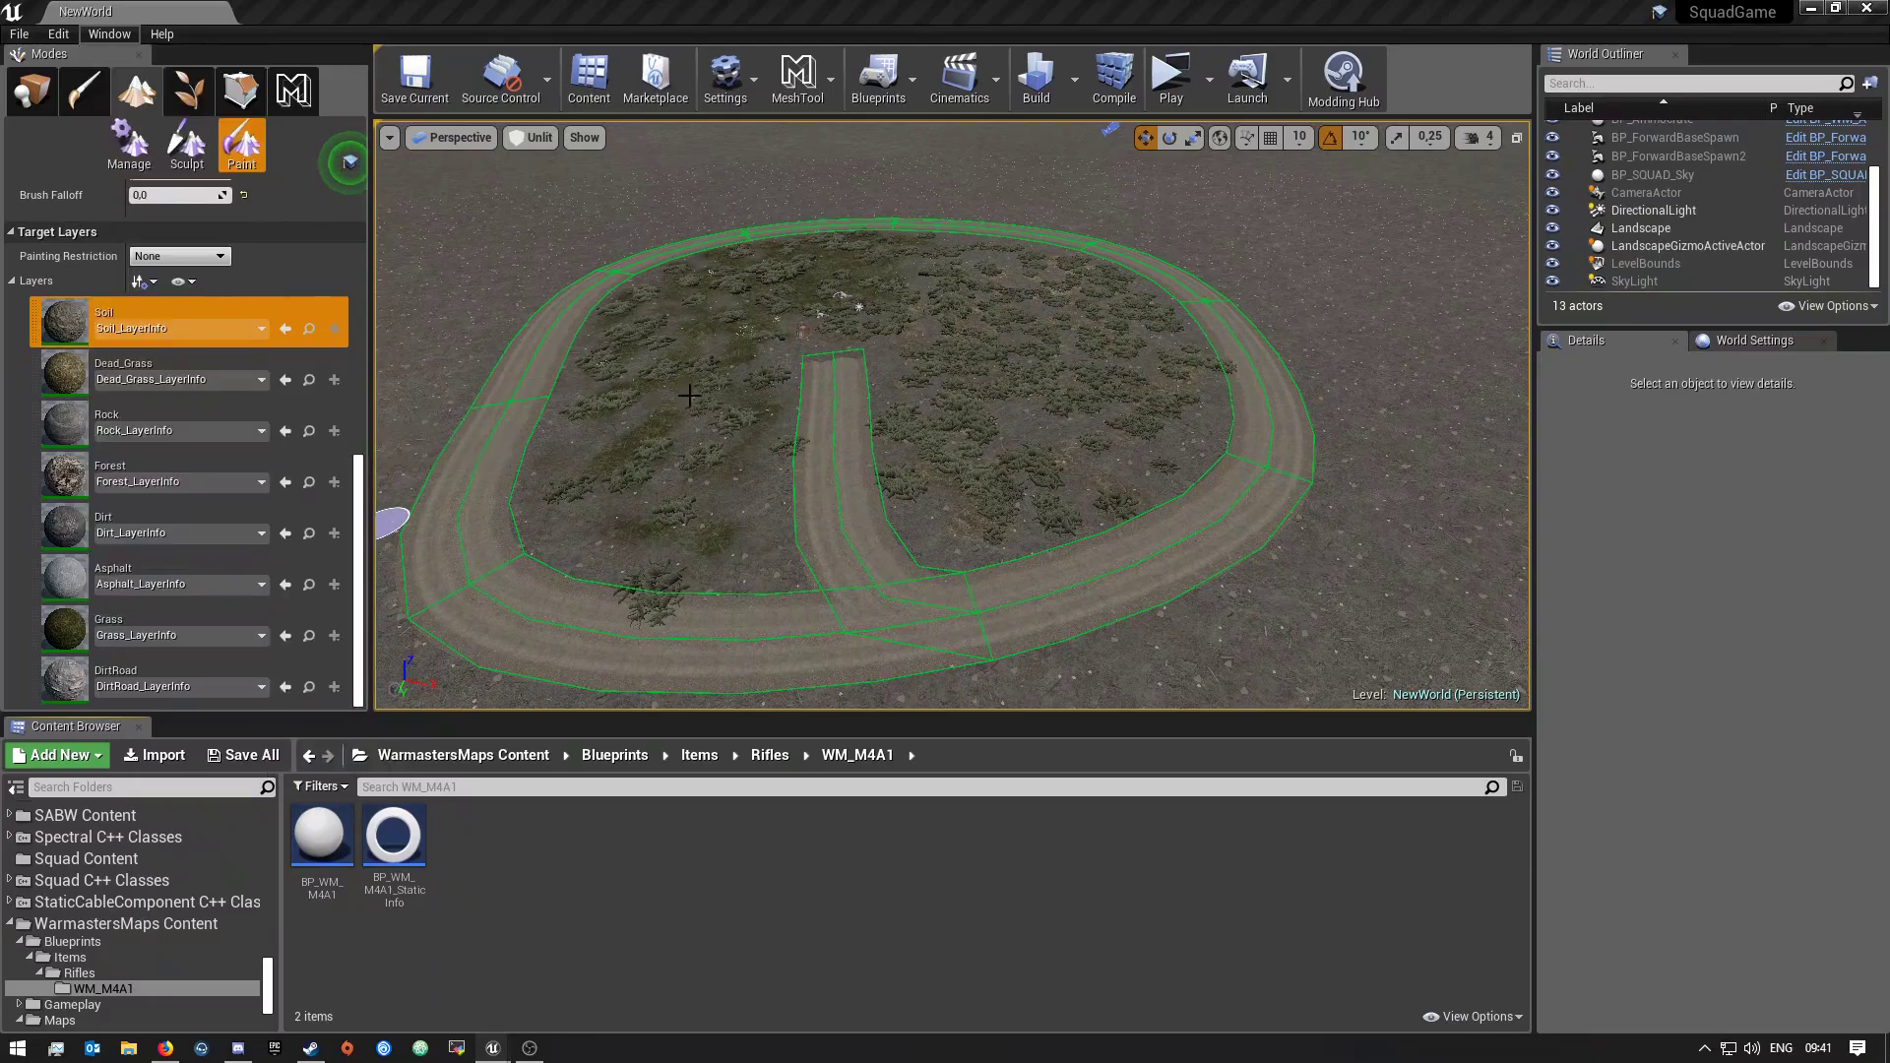
pyautogui.moveTo(1124, 186); pyautogui.dragTo(1105, 245)
pyautogui.click(1143, 292)
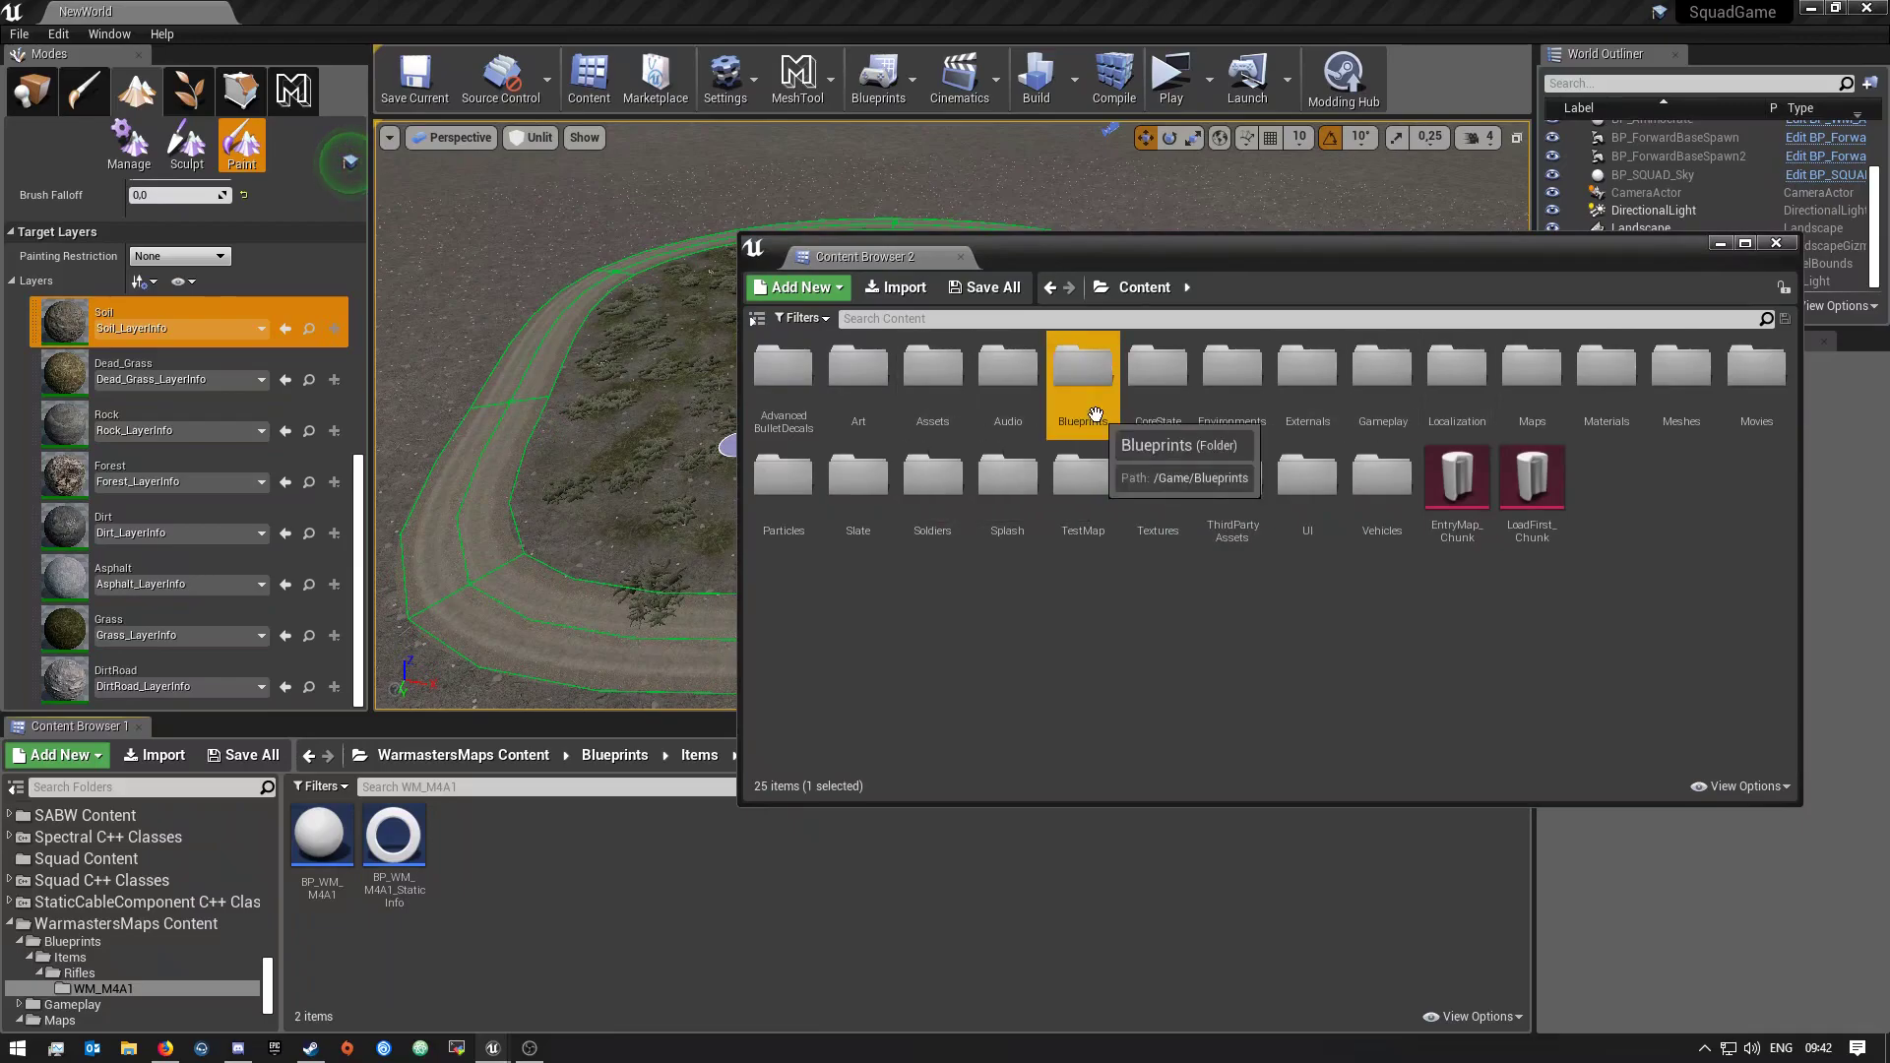
# Browse the second Content Browser to Blueprints, Items, Rifles and look through the game's rifle blueprints
pyautogui.doubleClick(1087, 424)
pyautogui.doubleClick(1108, 422)
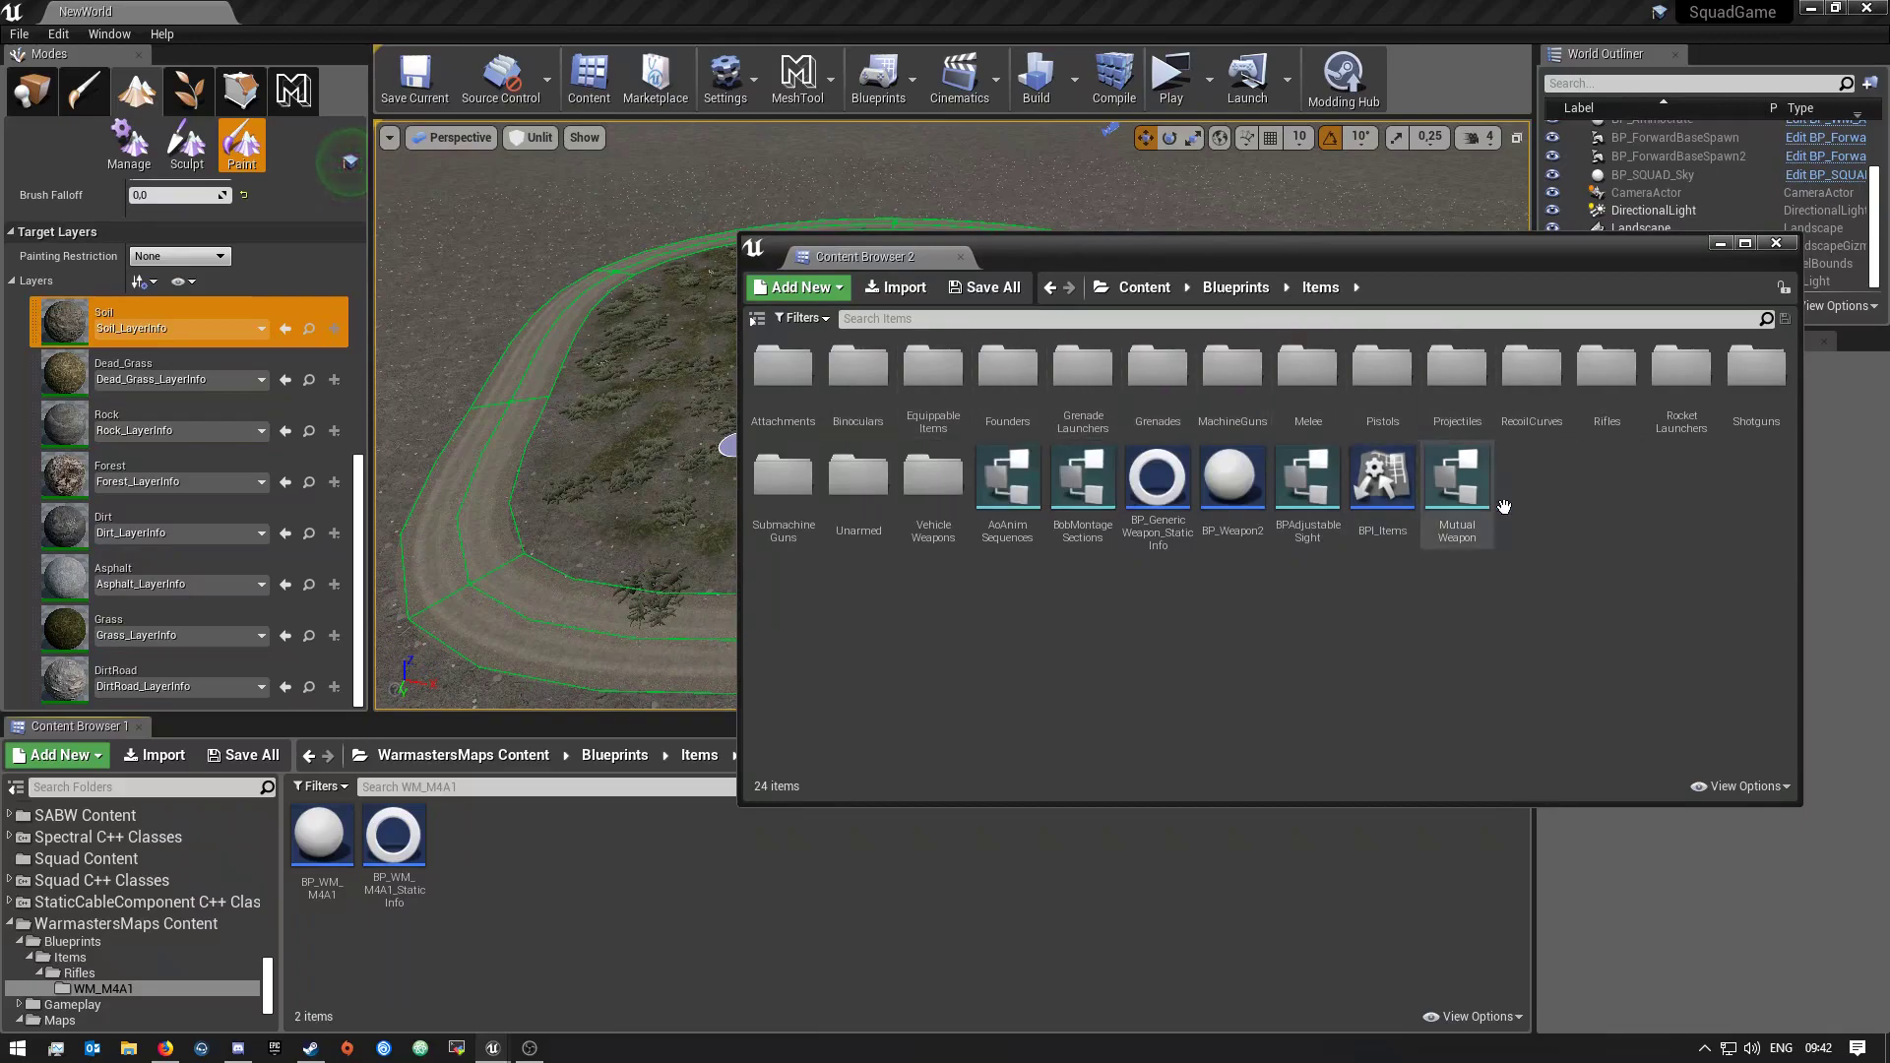
pyautogui.click(1602, 398)
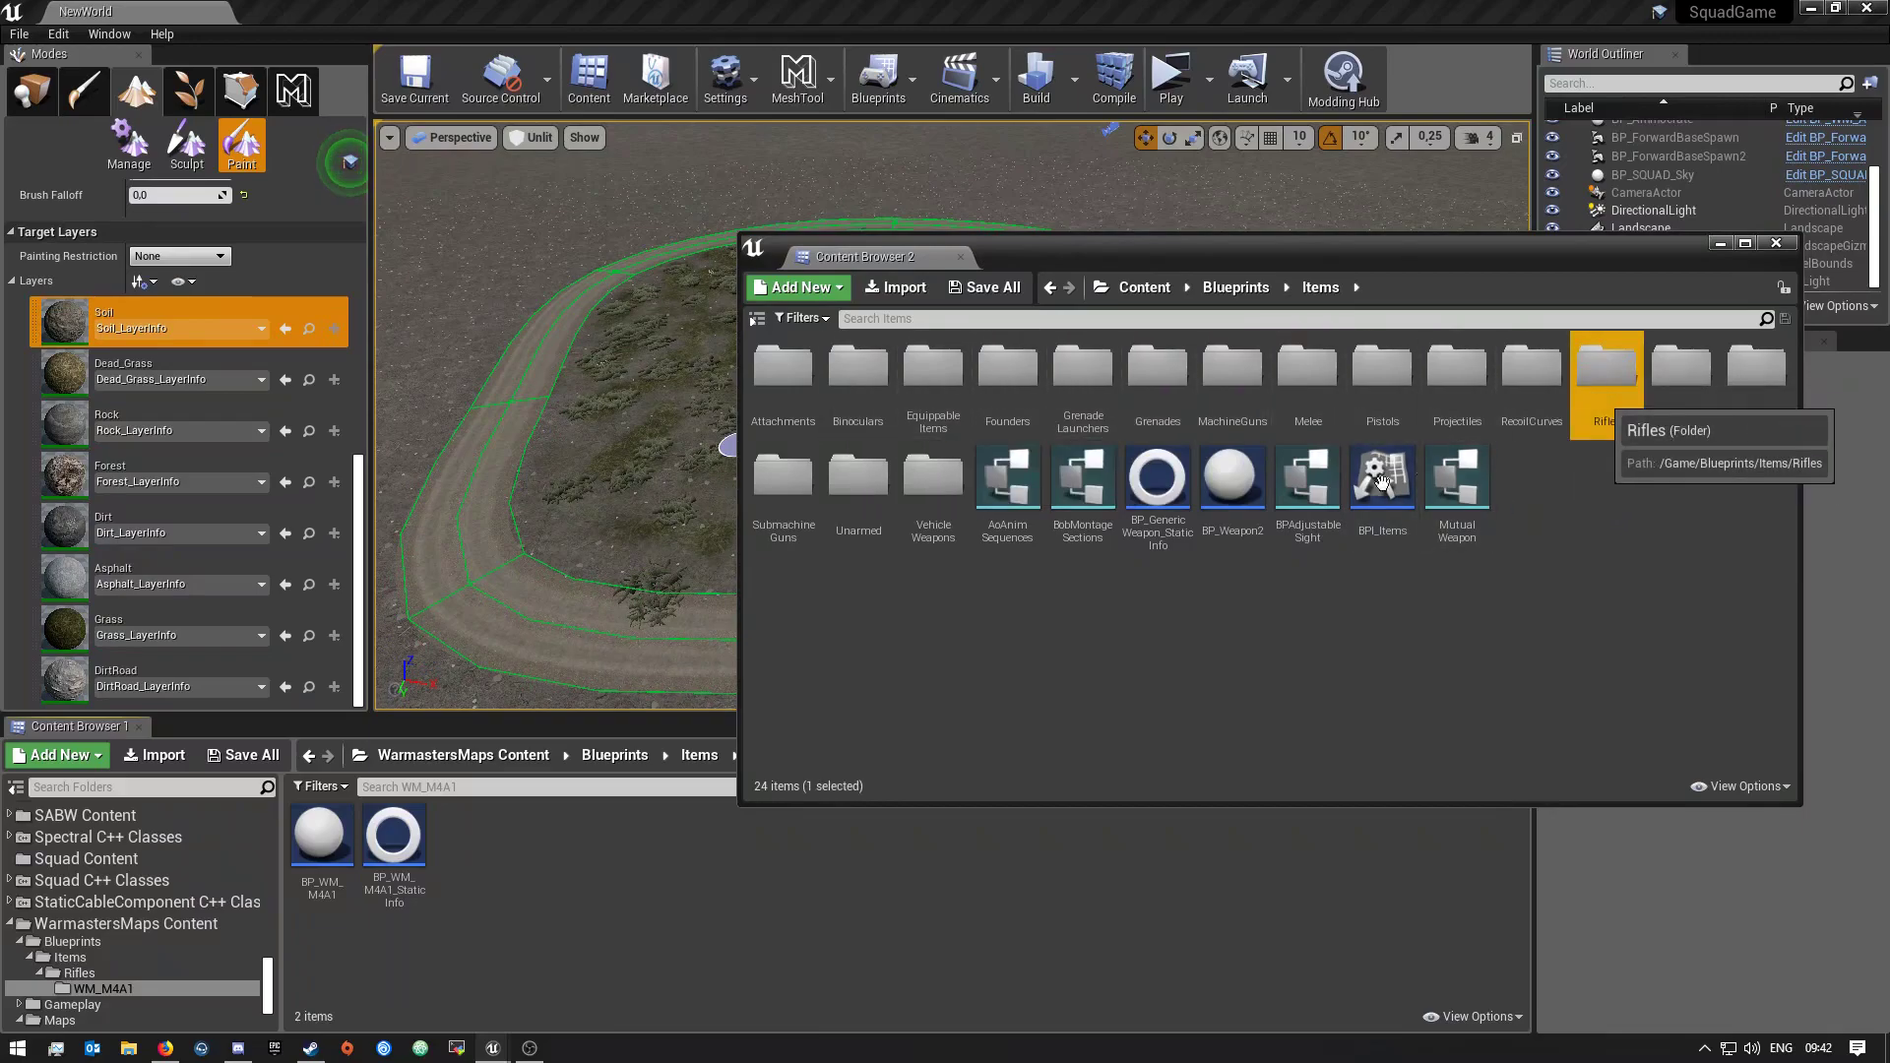
pyautogui.press('Return')
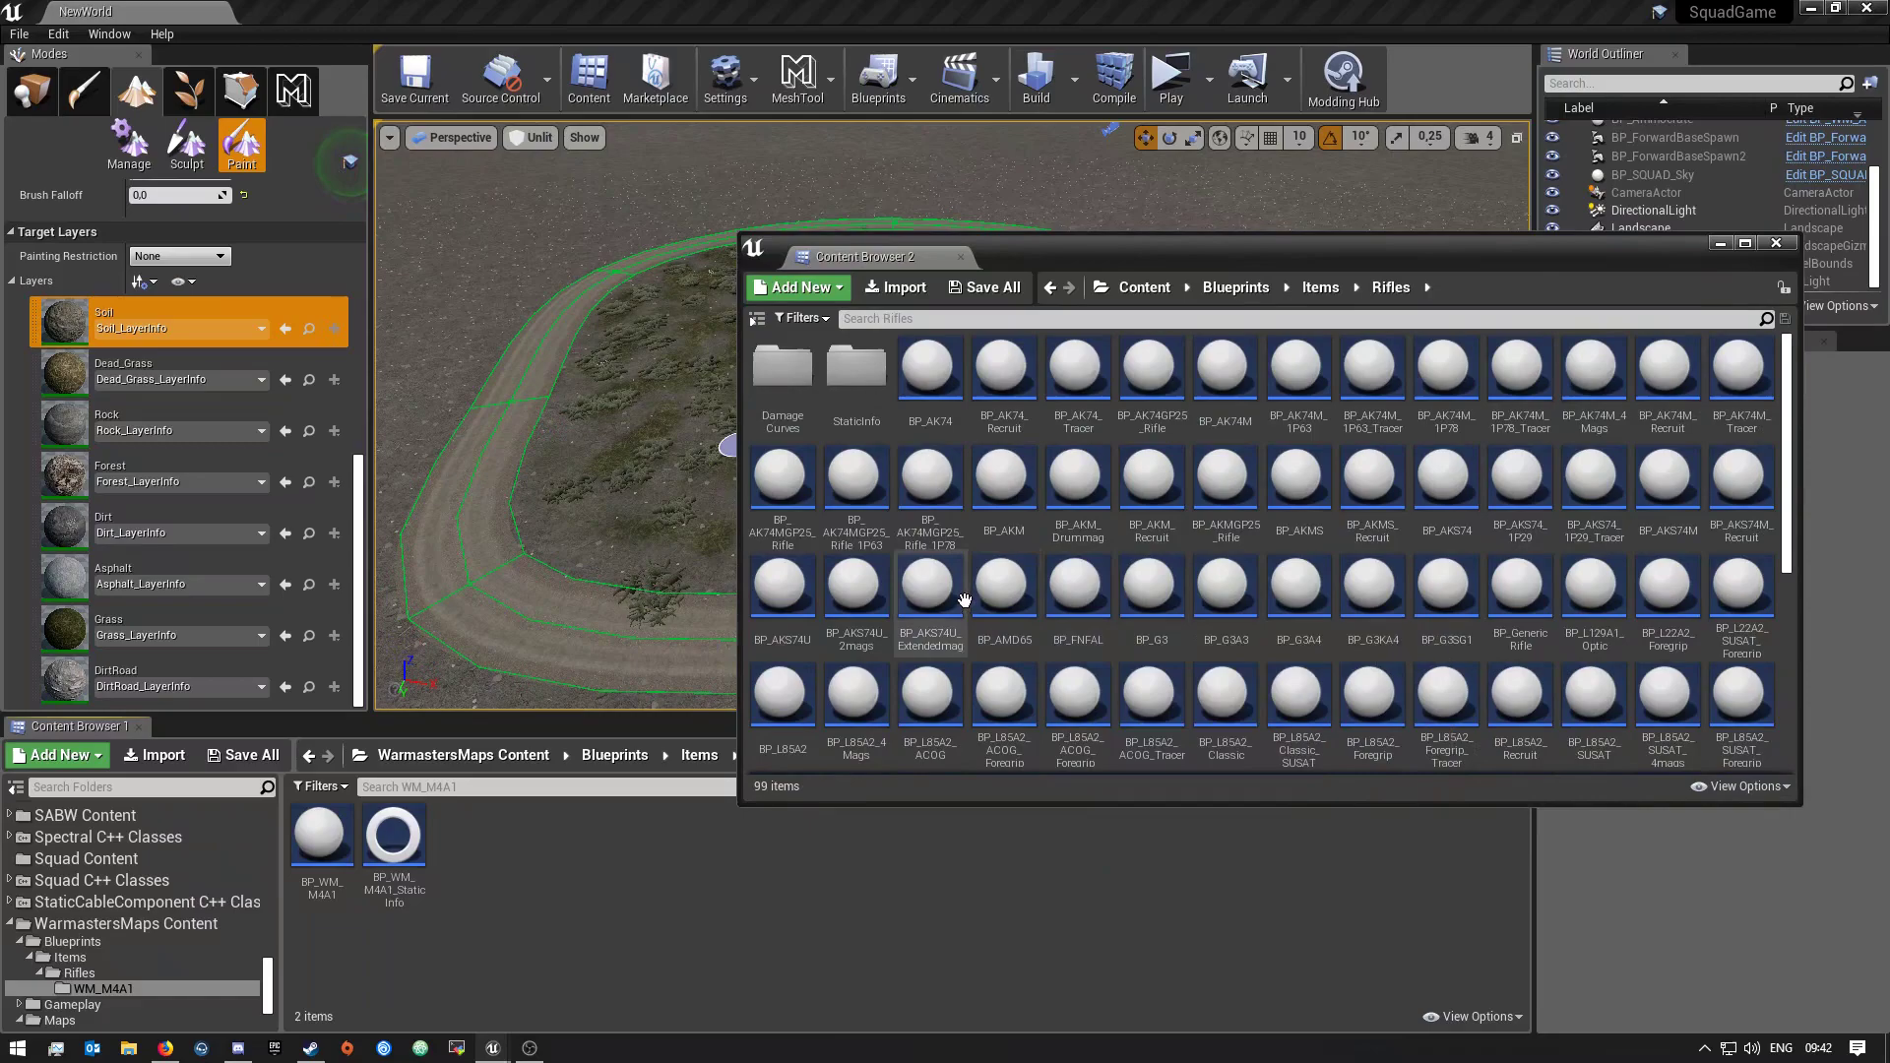
pyautogui.scroll(-3, 1754, 465)
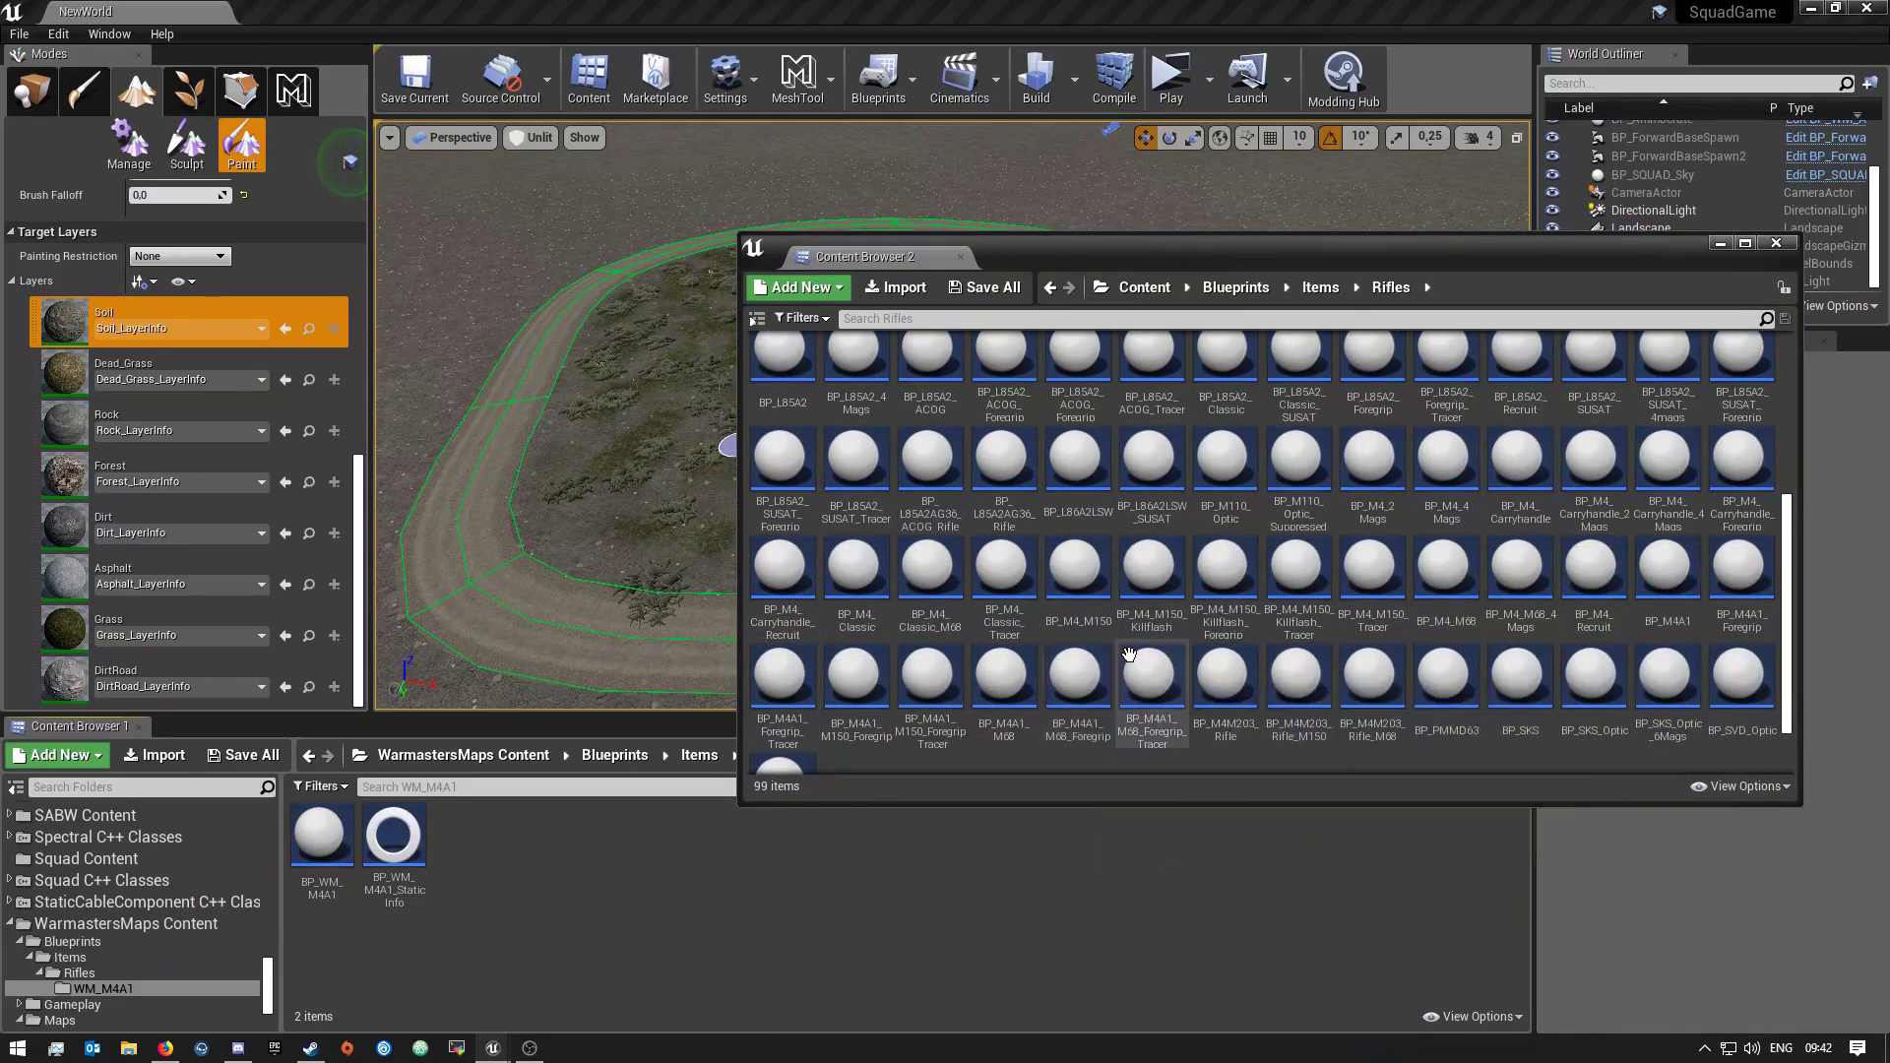
pyautogui.scroll(2, 1130, 655)
pyautogui.scroll(2, 1129, 654)
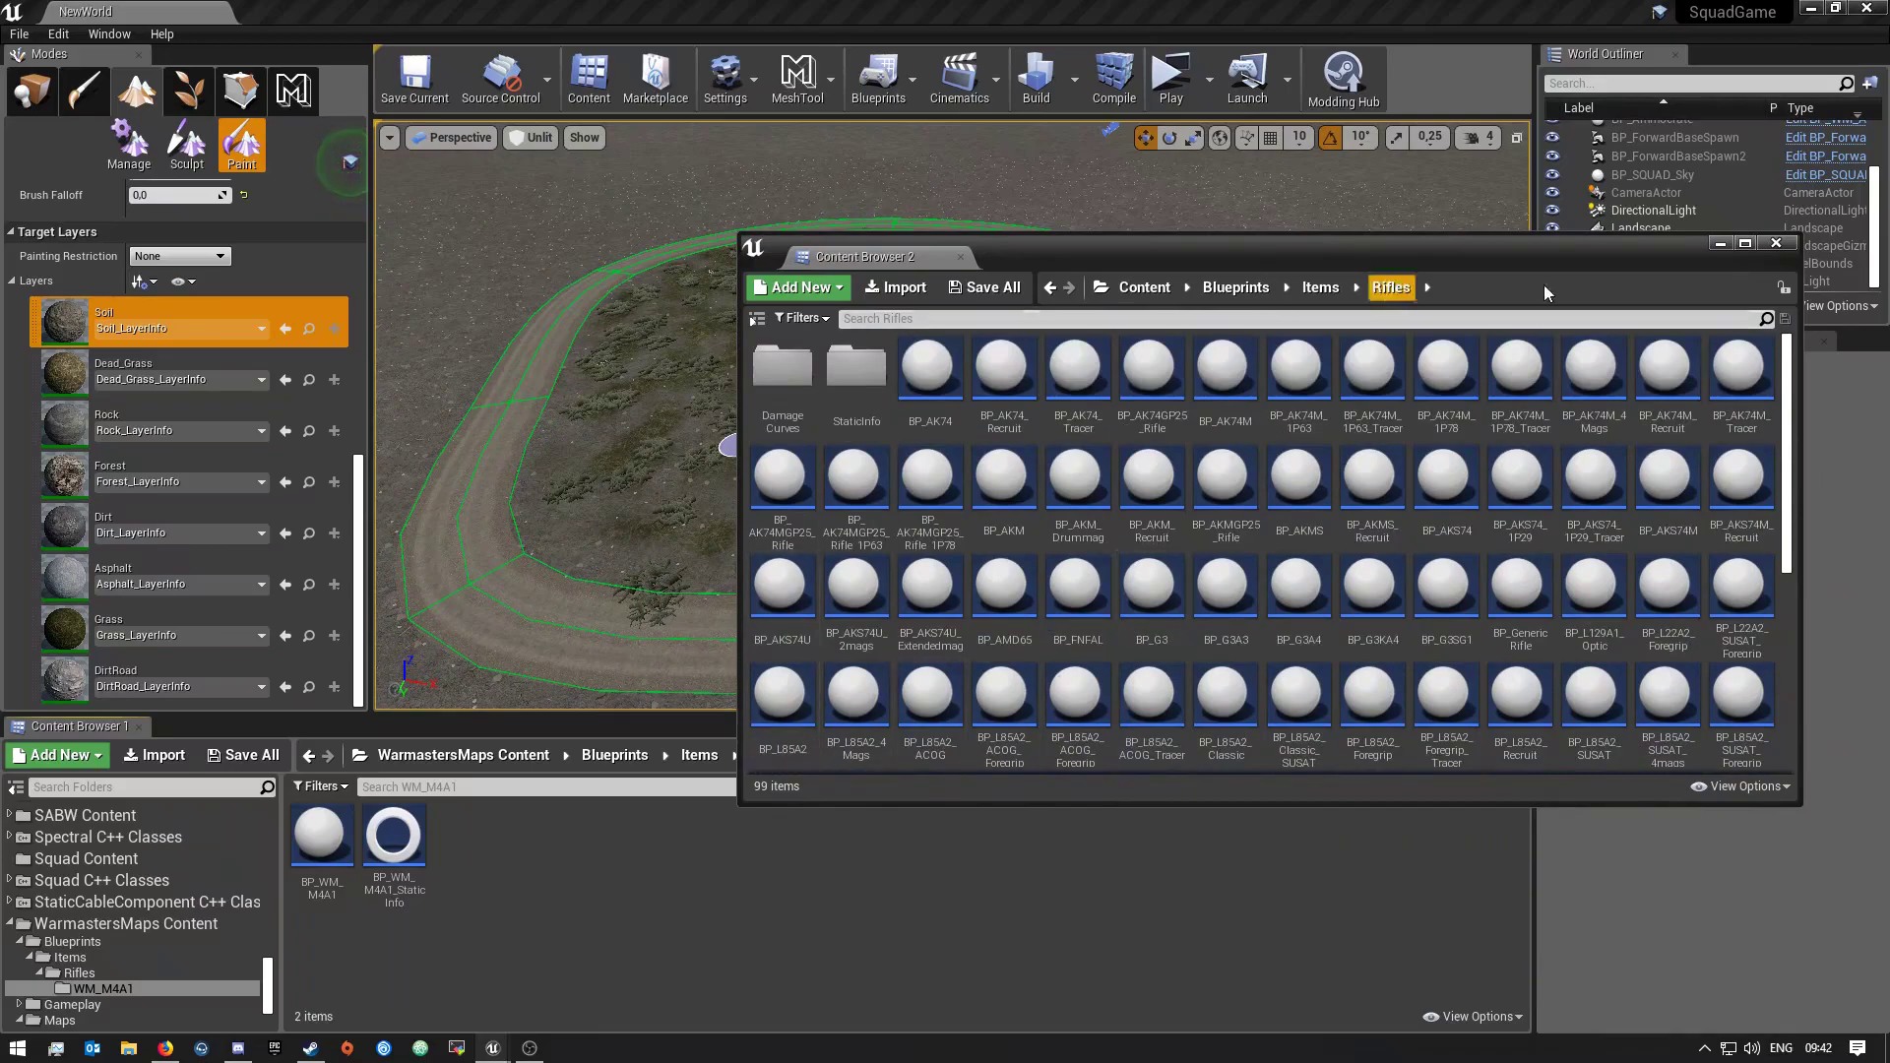
# Search the Rifles folder for "M4a1" and examine the details of the base BP_M4A1 blueprint and its variants
pyautogui.moveTo(1140, 620)
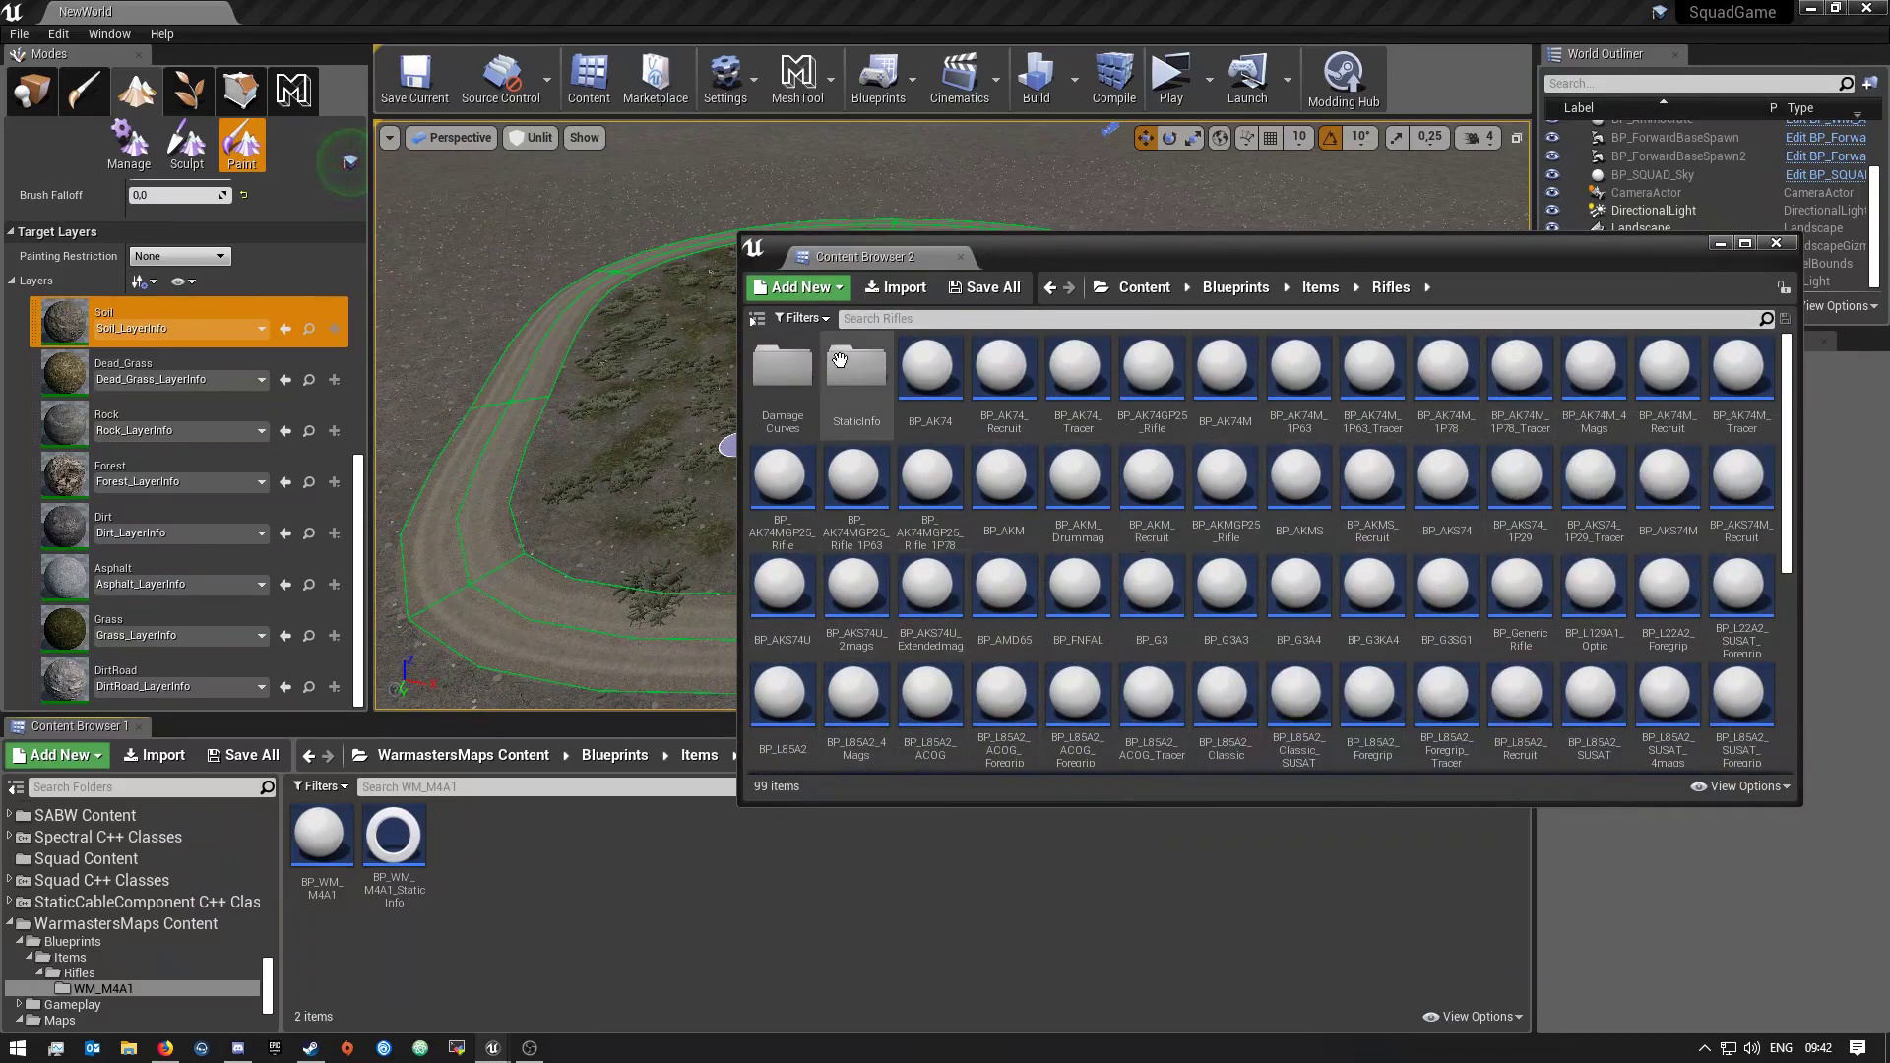
pyautogui.moveTo(865, 333)
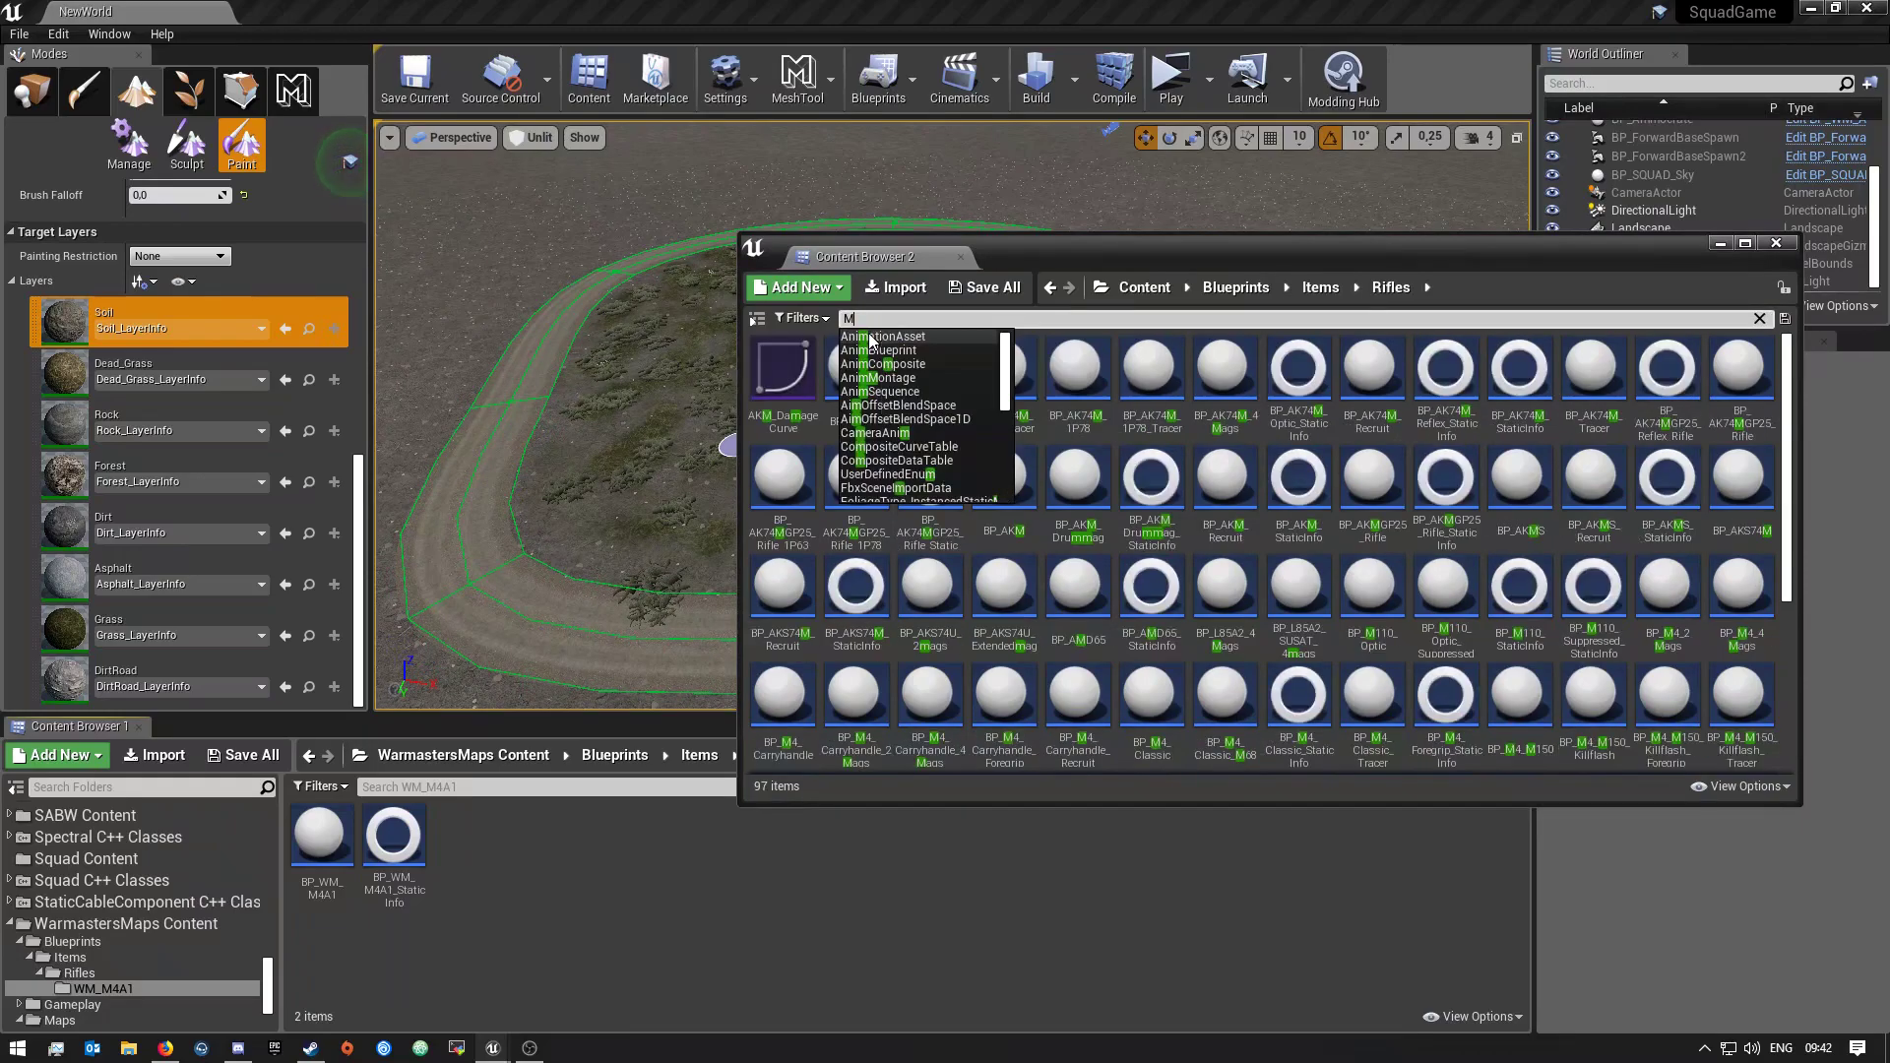
pyautogui.write('4a1')
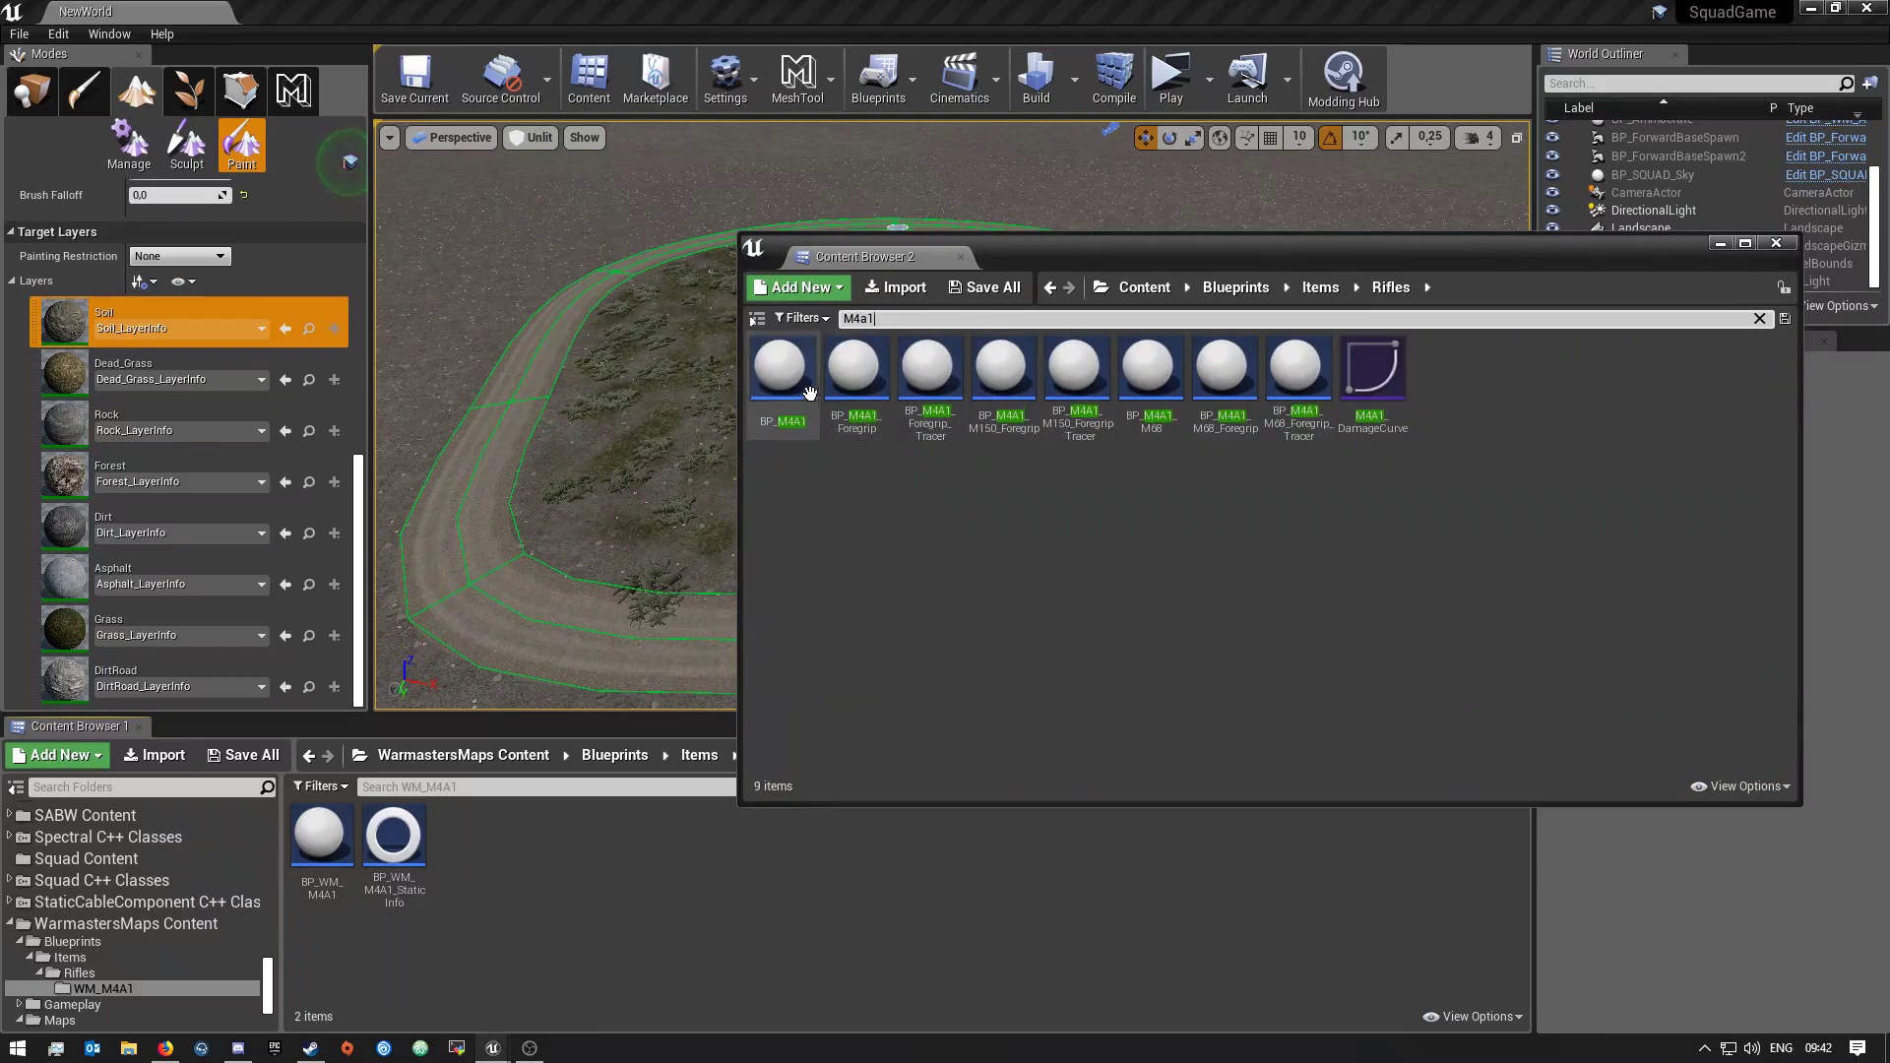
pyautogui.moveTo(790, 394)
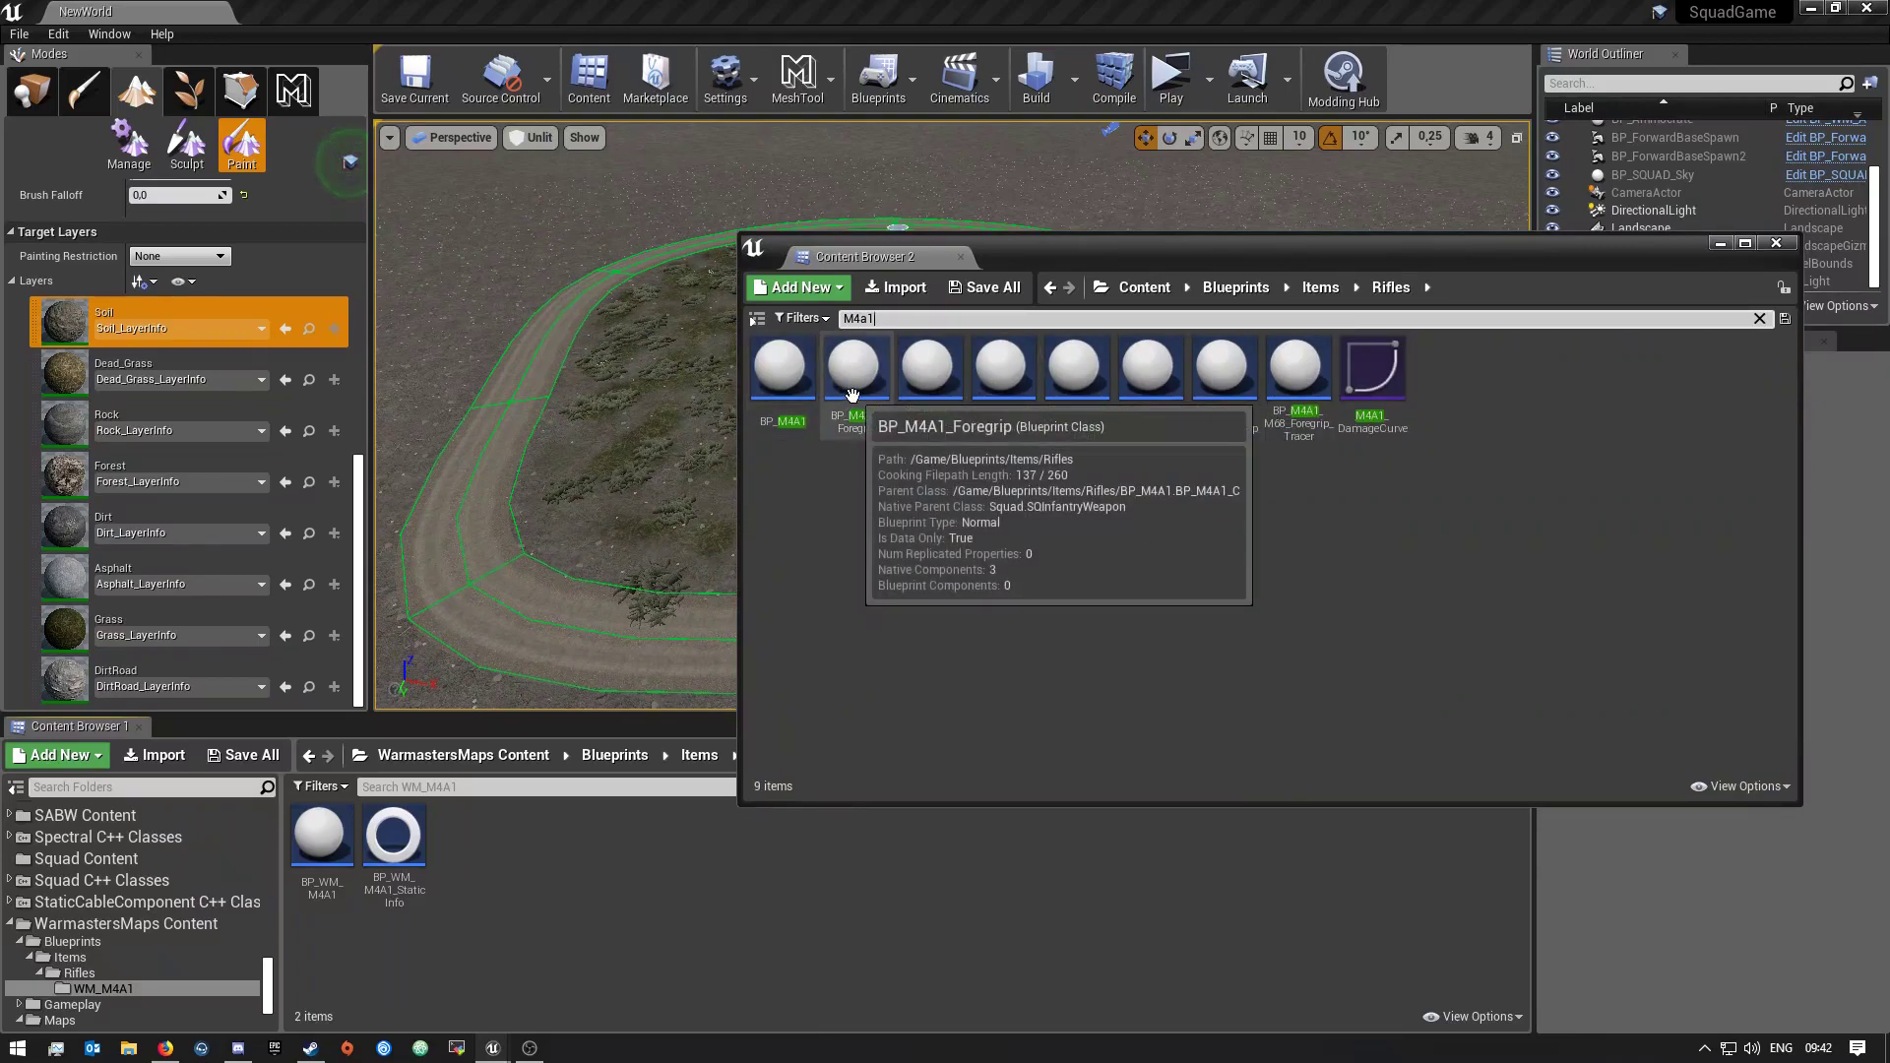
pyautogui.moveTo(1004, 394)
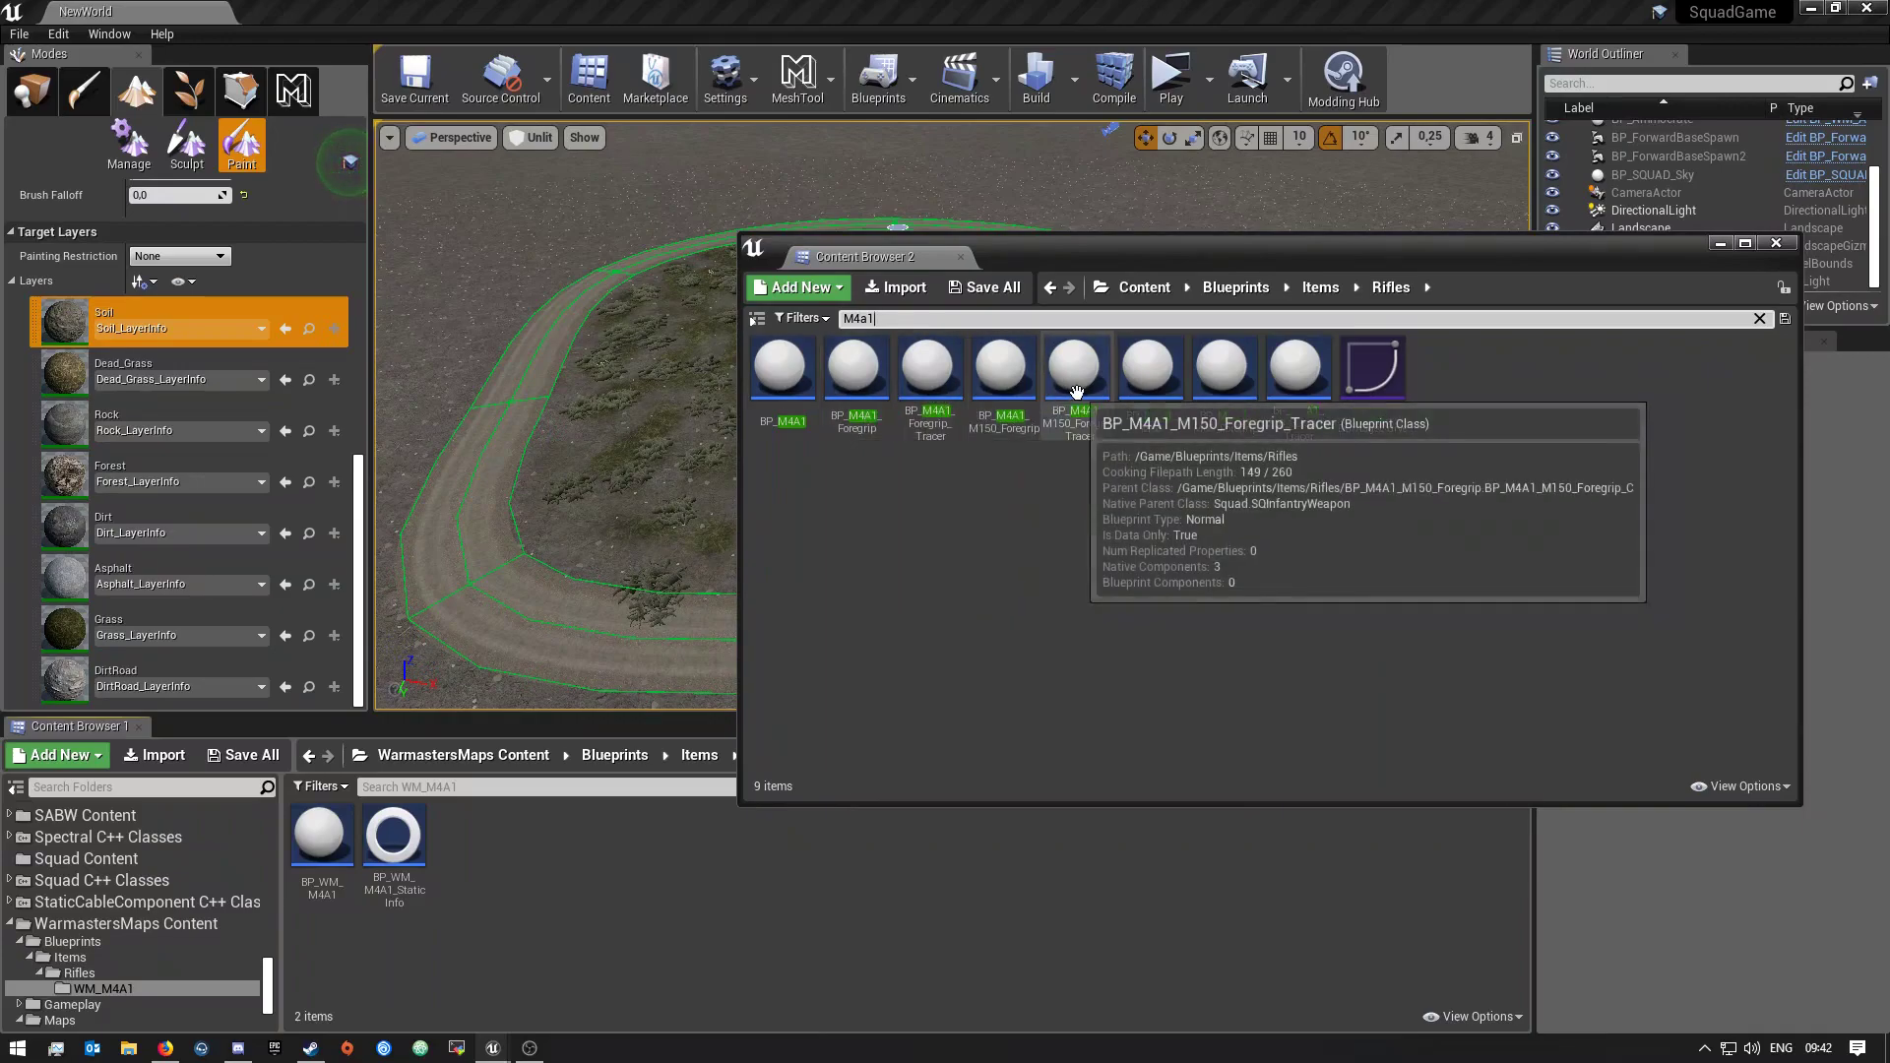
pyautogui.moveTo(1216, 394)
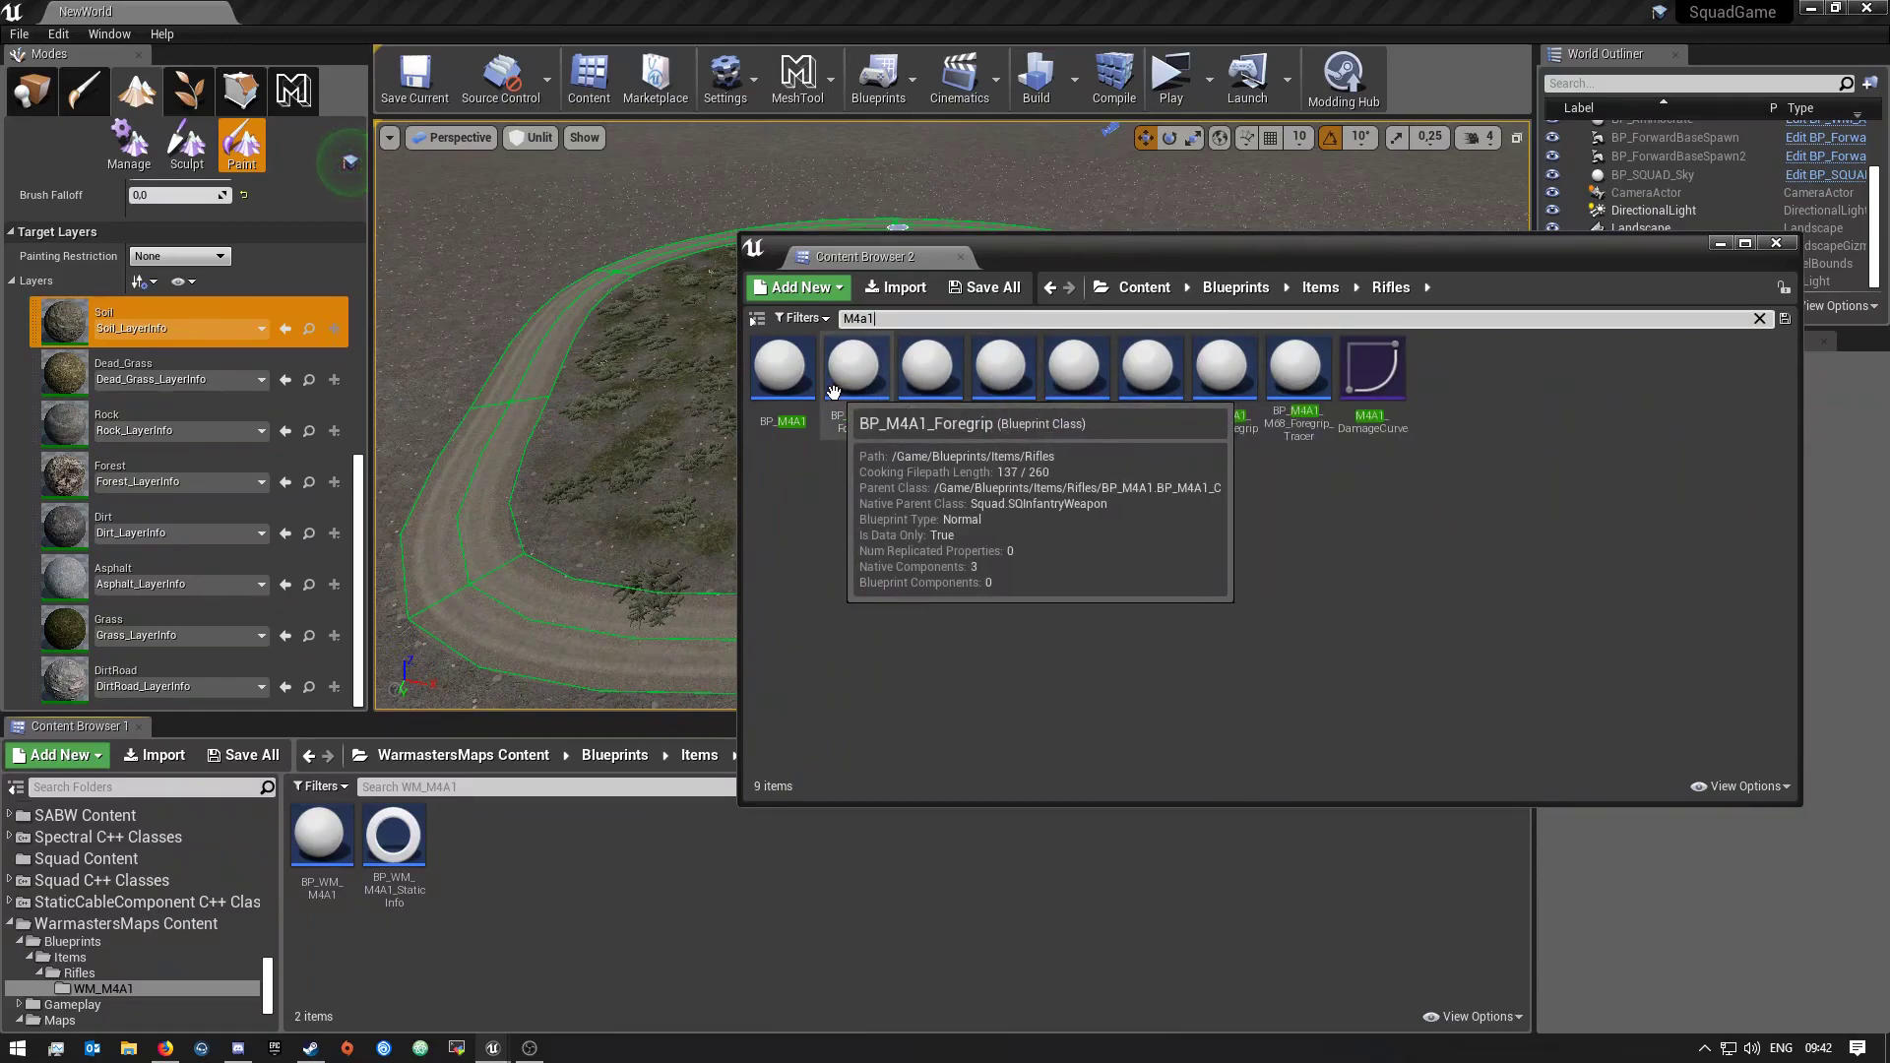
pyautogui.moveTo(780, 350)
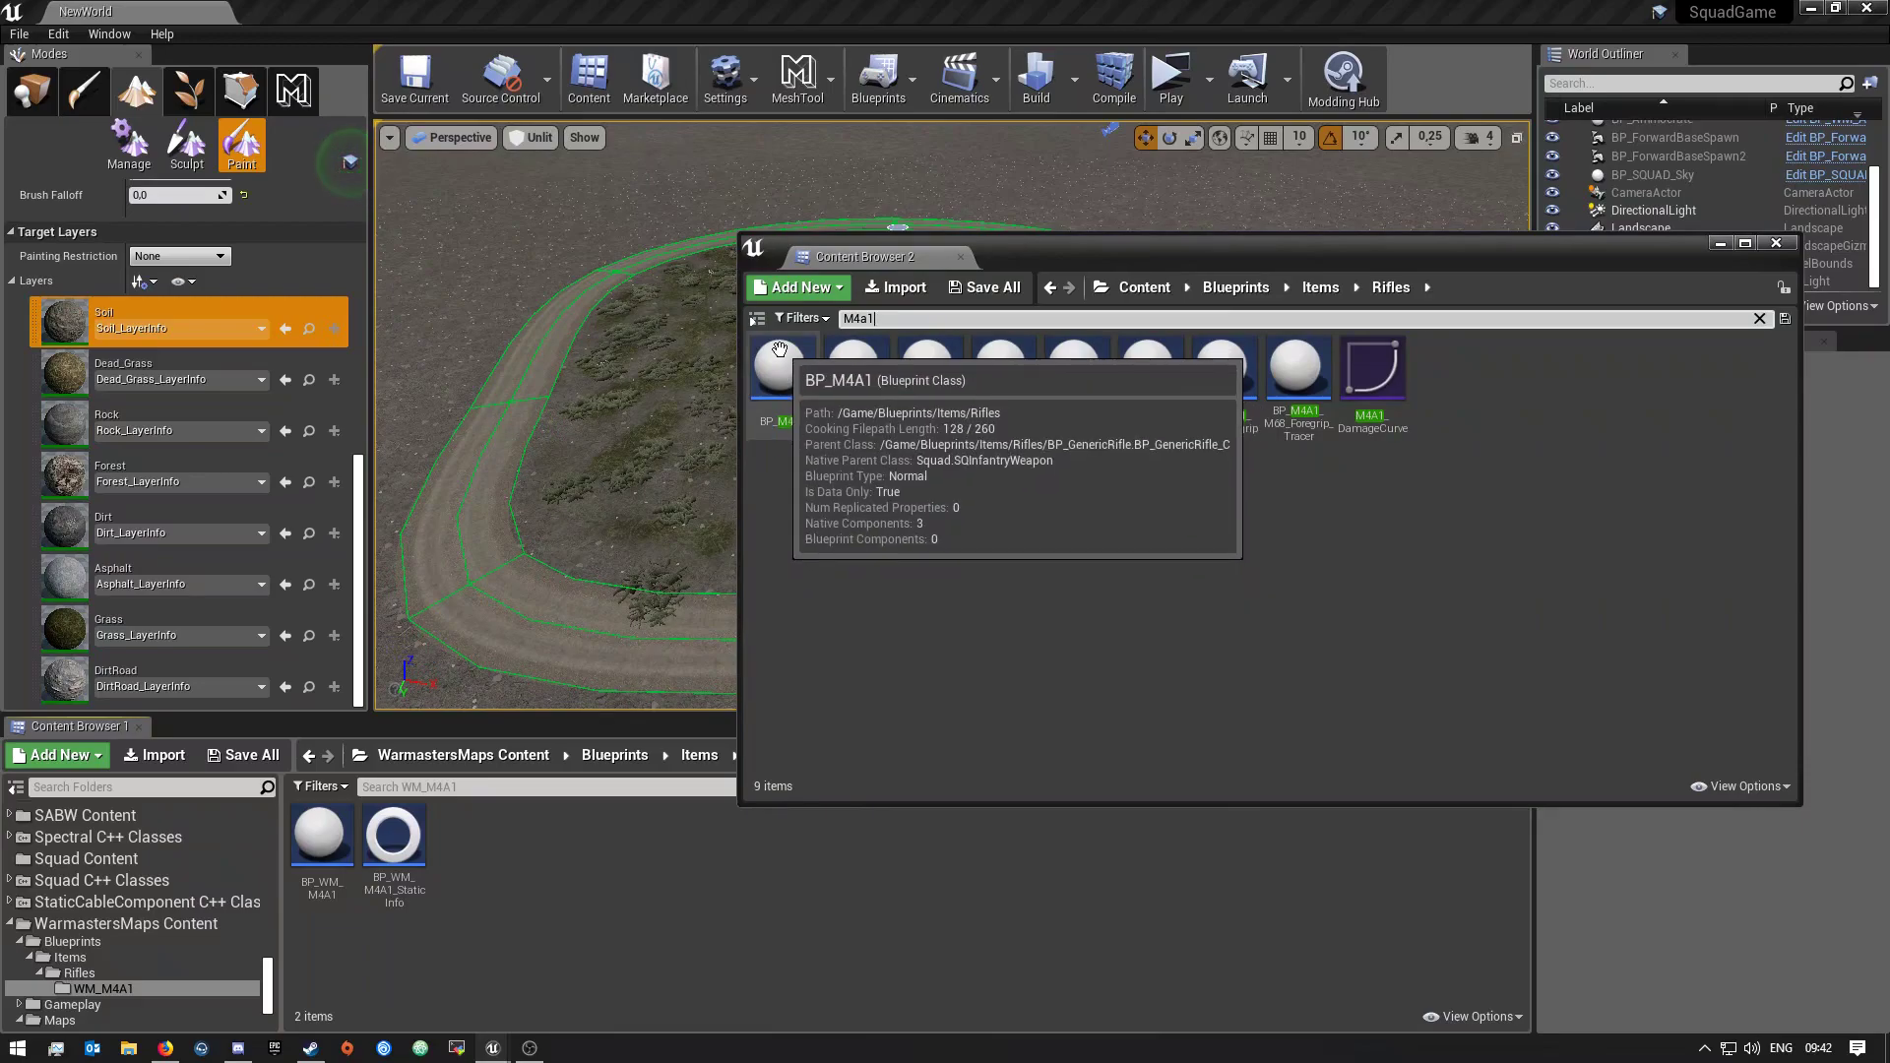
pyautogui.click(782, 396)
pyautogui.moveTo(794, 394)
pyautogui.mouseDown()
pyautogui.moveTo(742, 675)
pyautogui.moveTo(502, 877)
pyautogui.moveTo(776, 356)
pyautogui.moveTo(772, 381)
pyautogui.mouseUp()
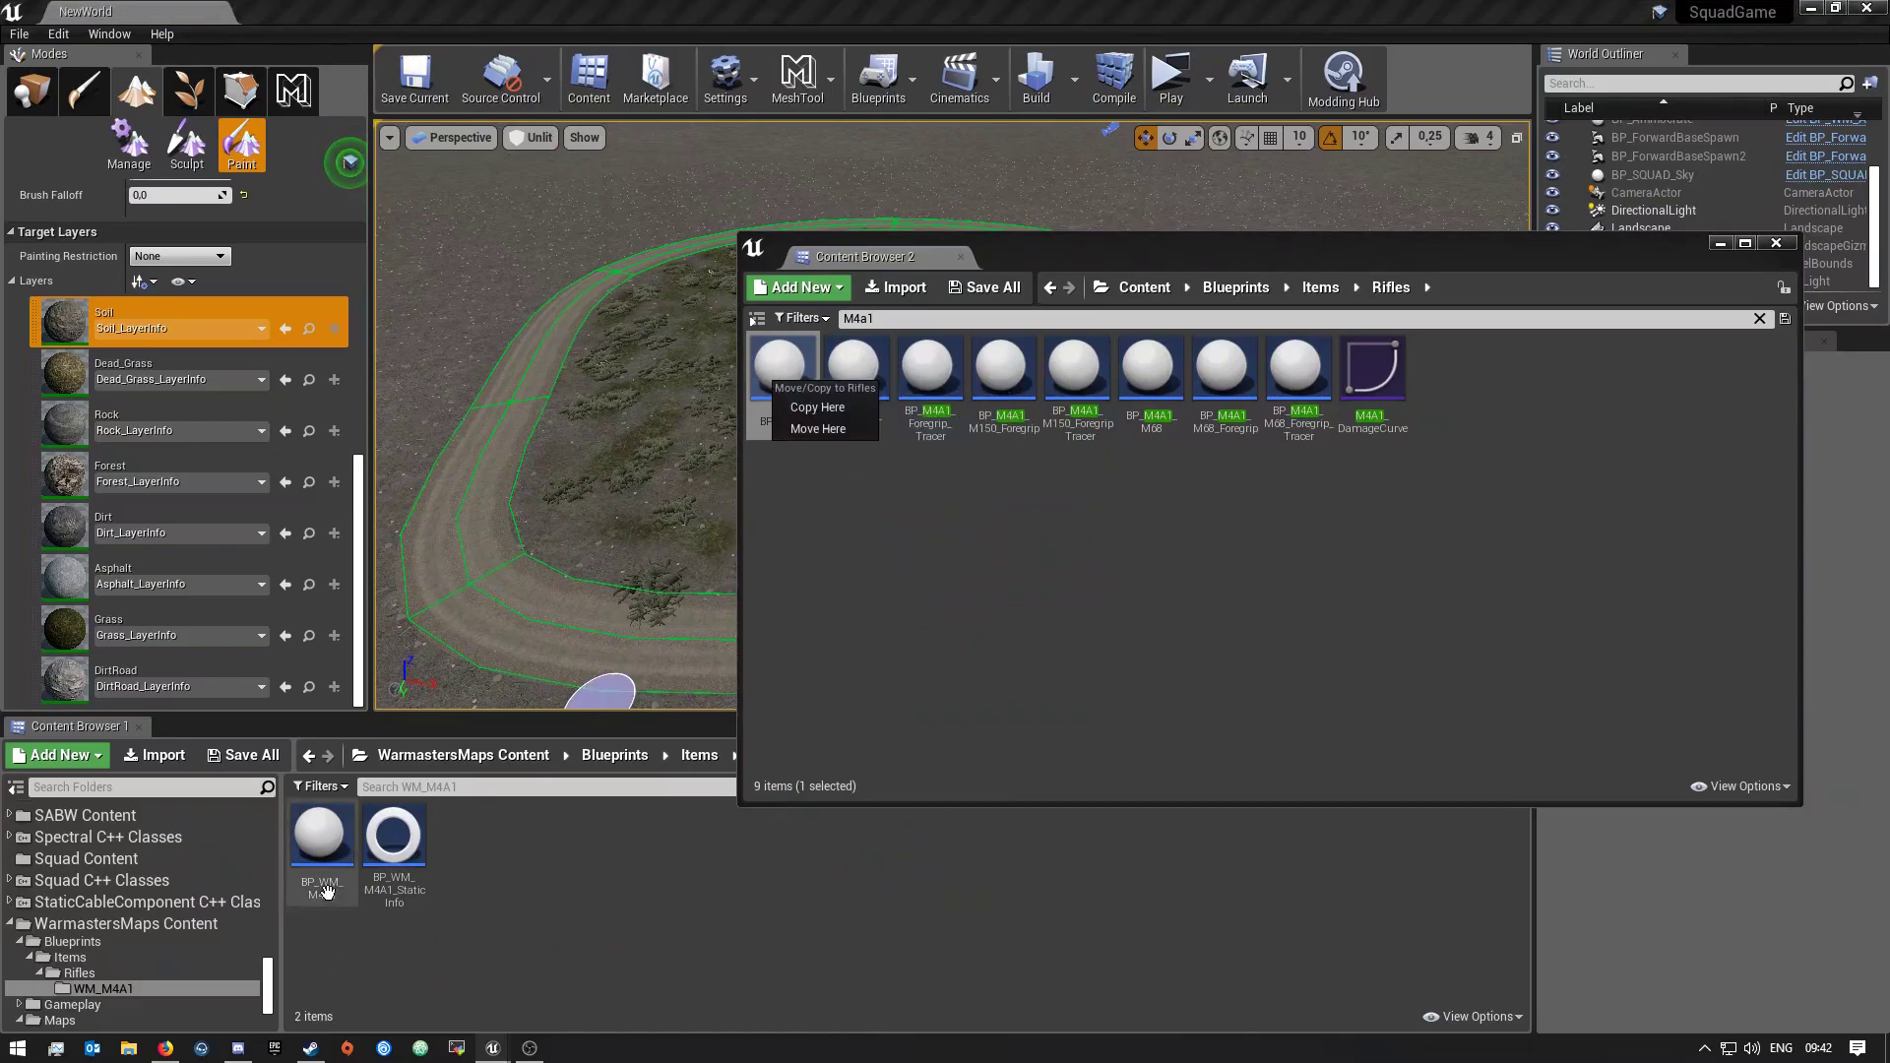
pyautogui.click(948, 664)
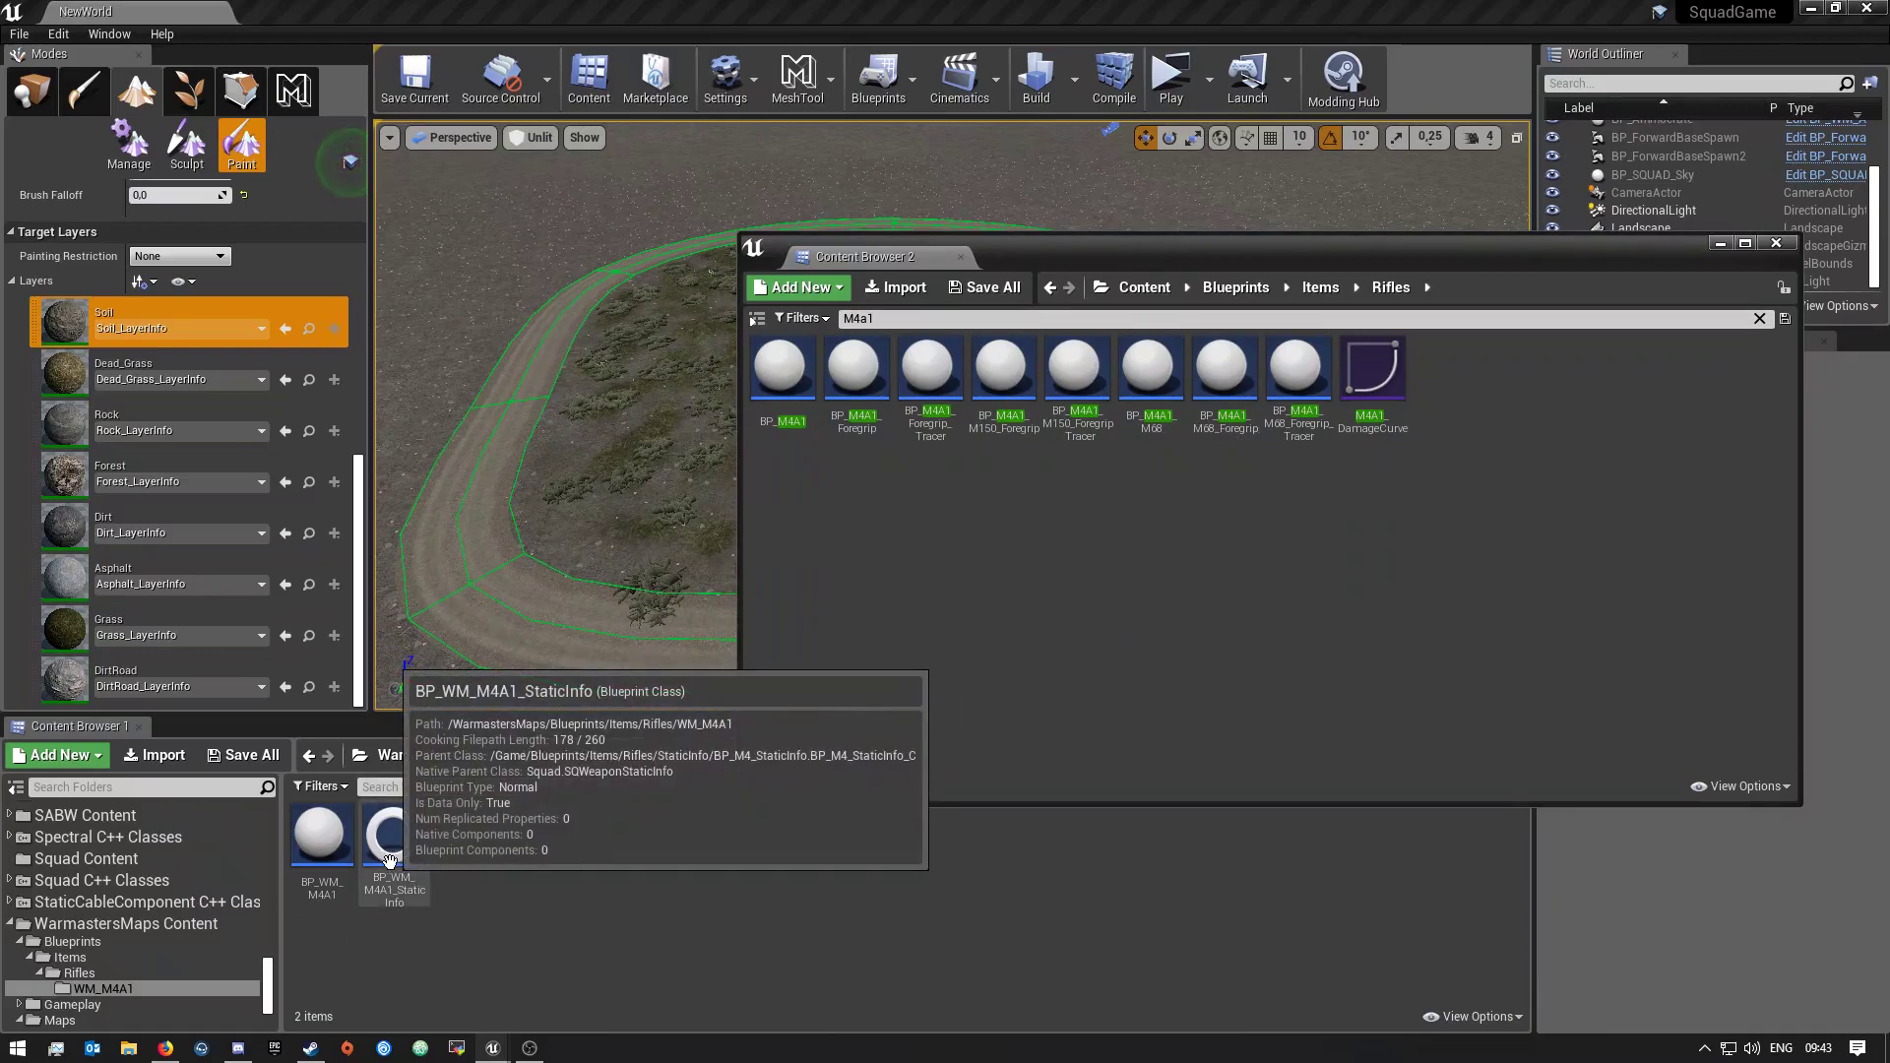
# Clear the "M4a1" search and open the StaticInfo folder inside the game's Rifles folder
pyautogui.moveTo(391, 886)
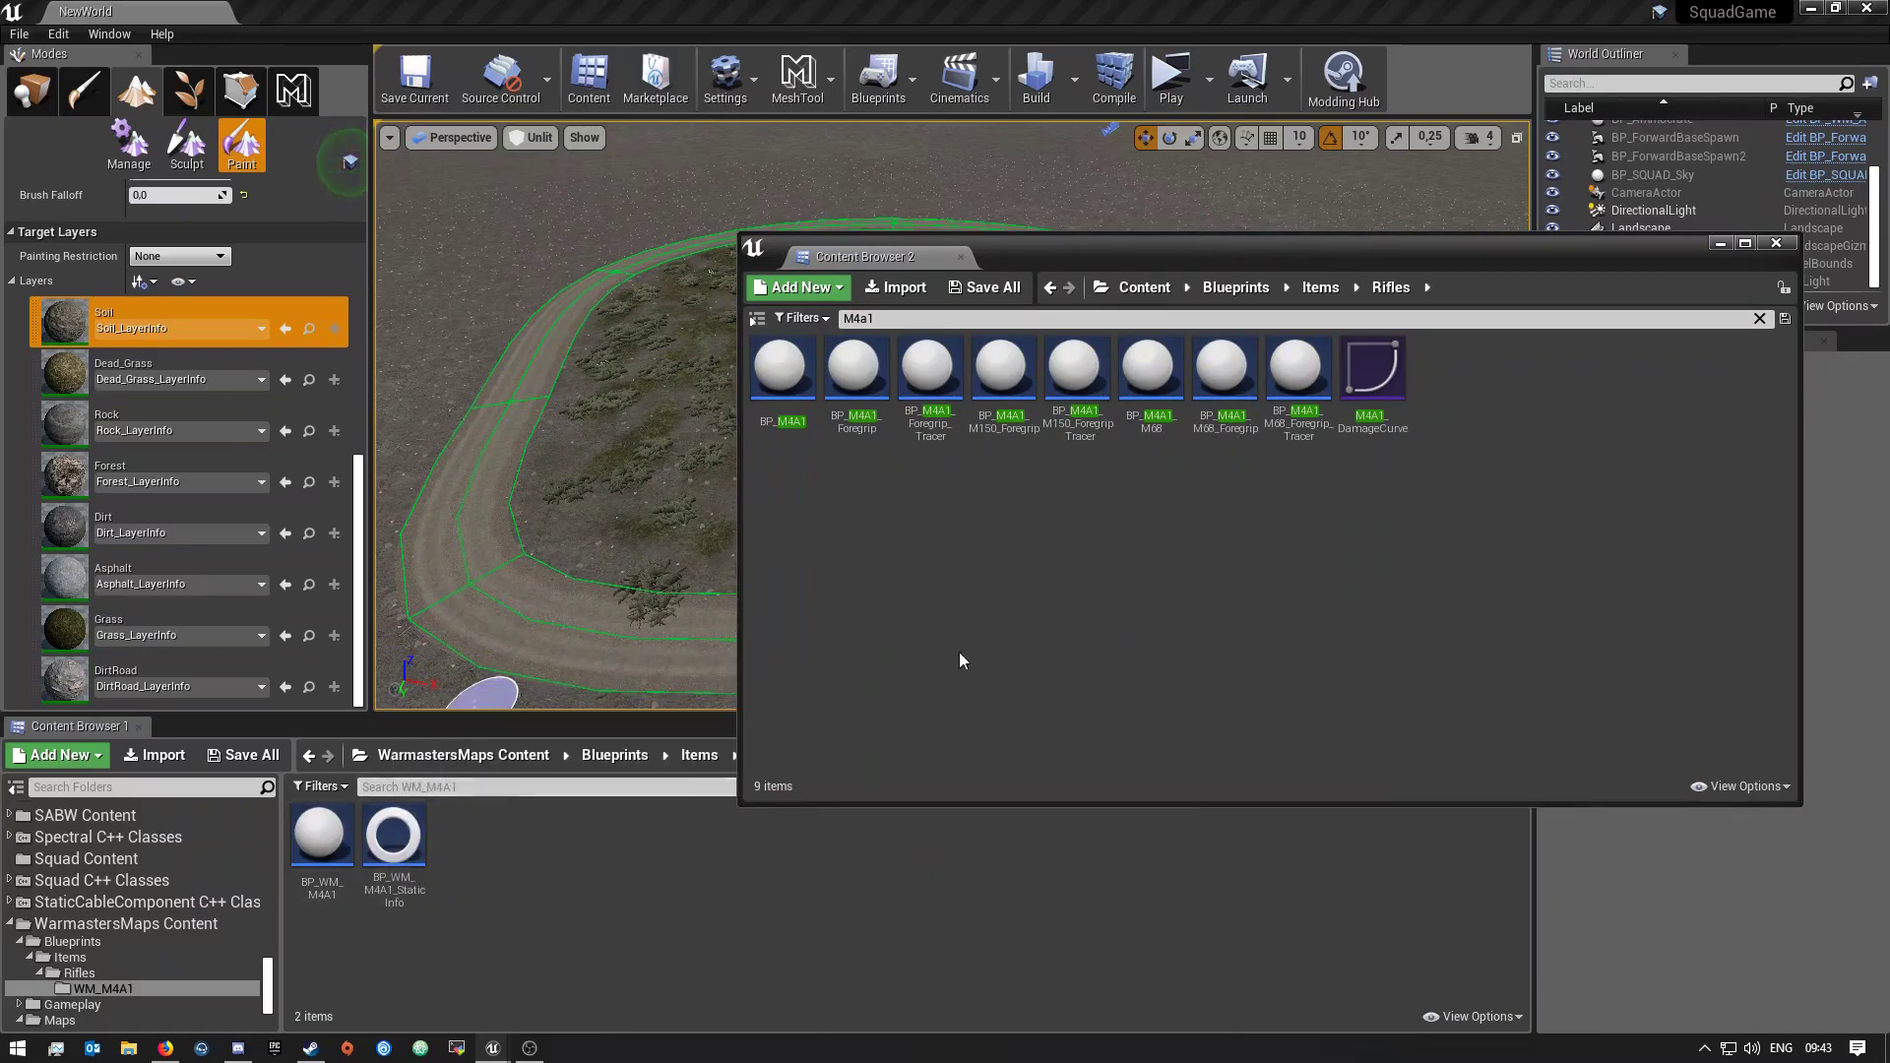
pyautogui.hotkey('alt', 'Left')
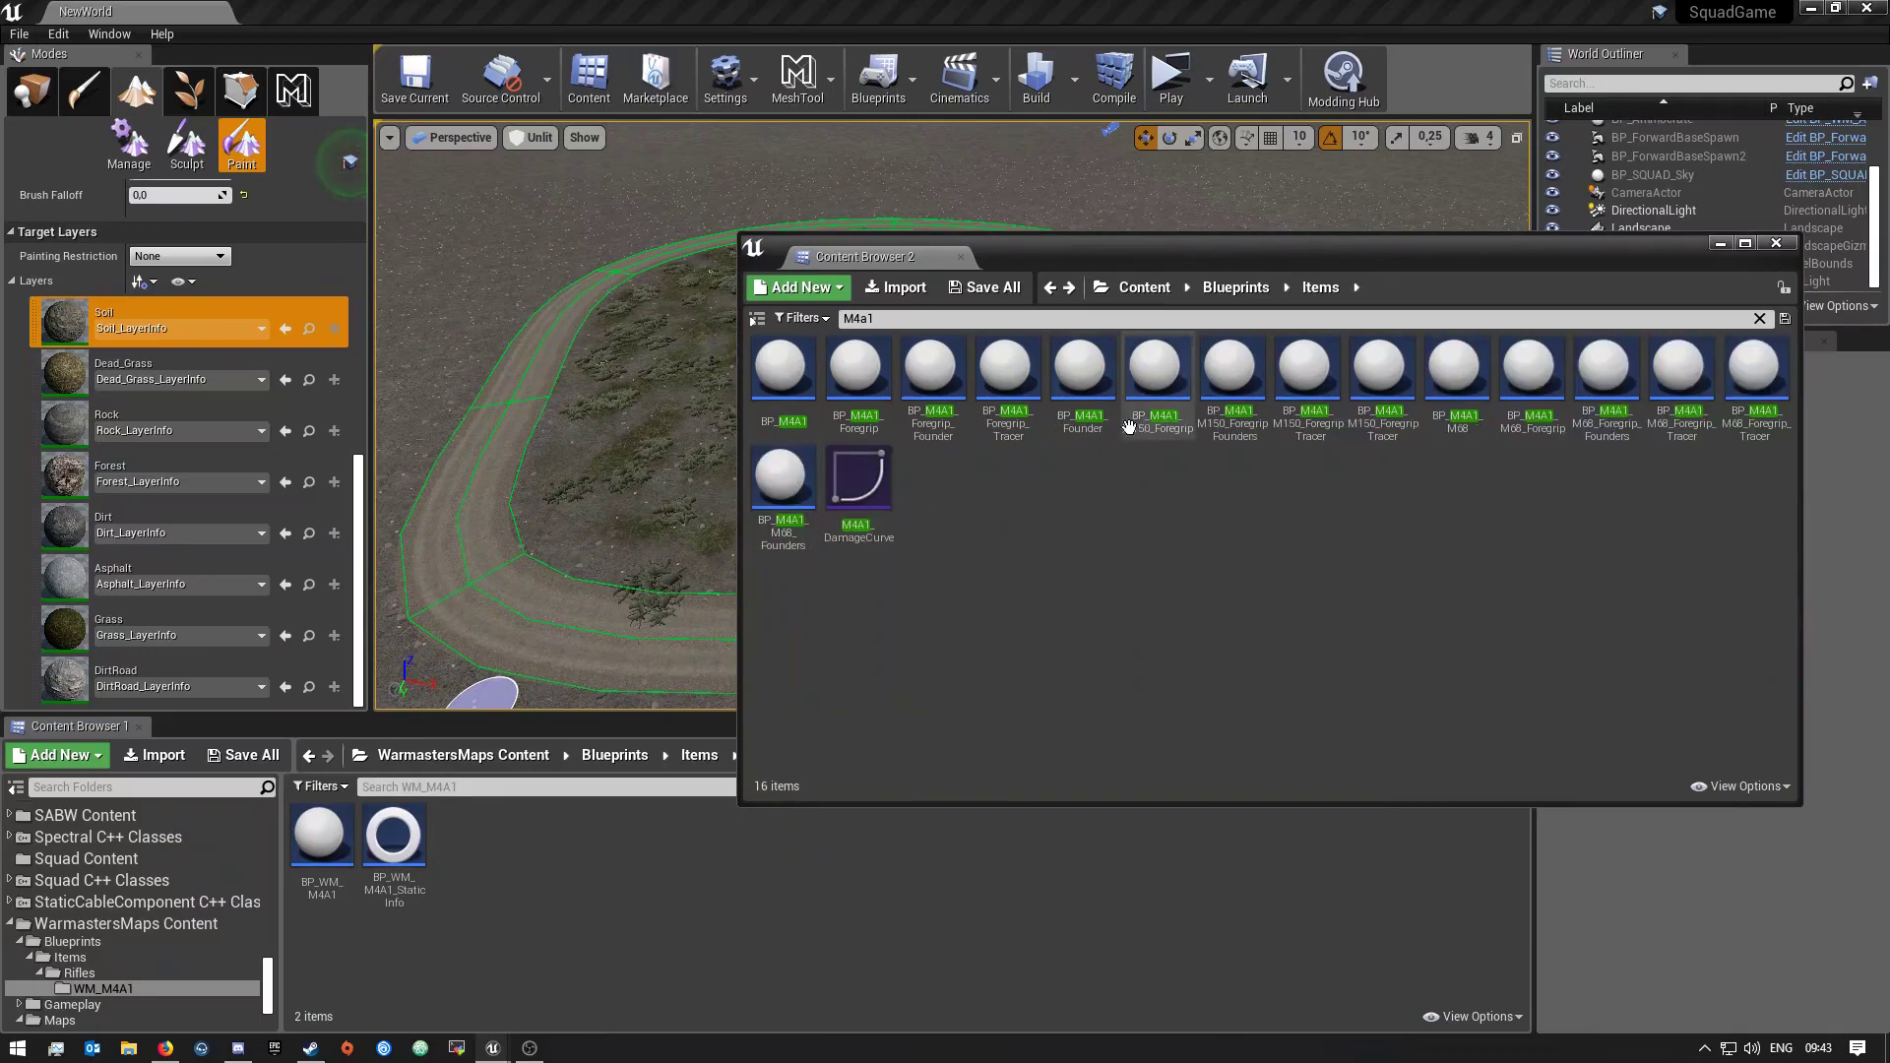
pyautogui.click(1761, 318)
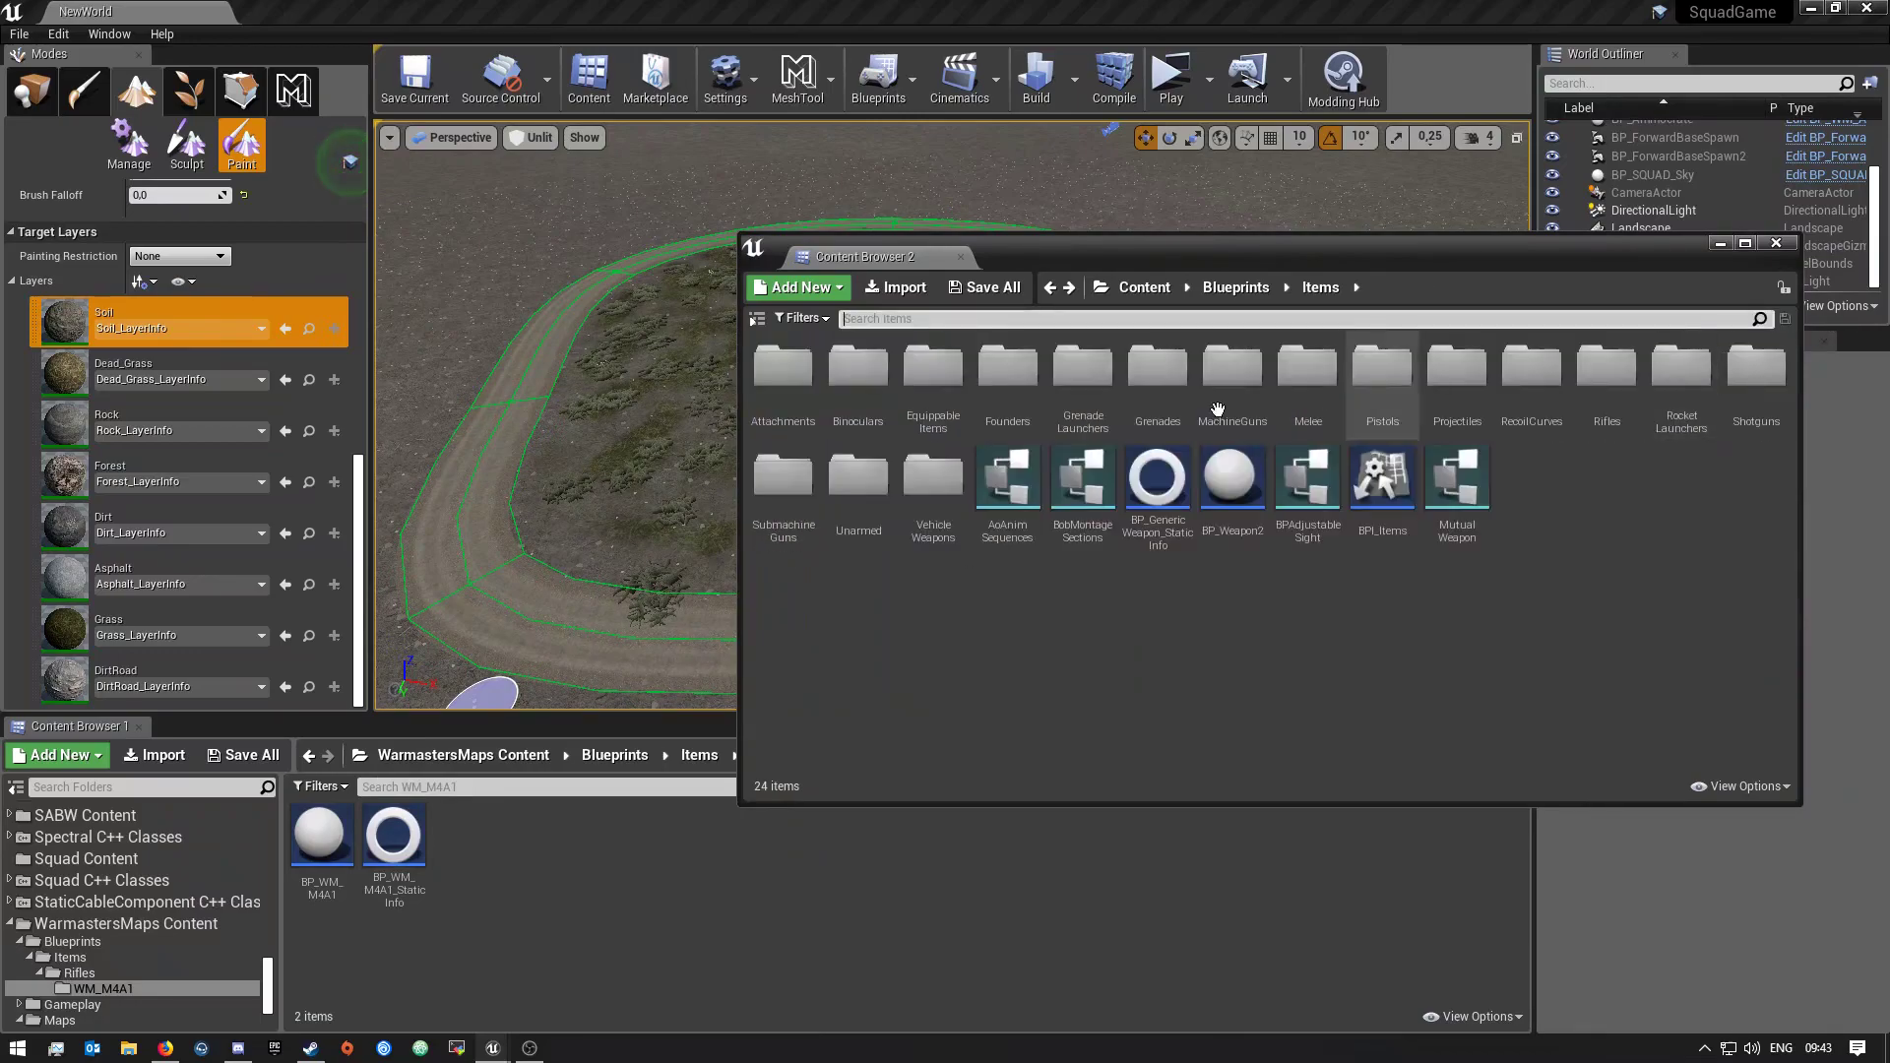
pyautogui.doubleClick(1608, 396)
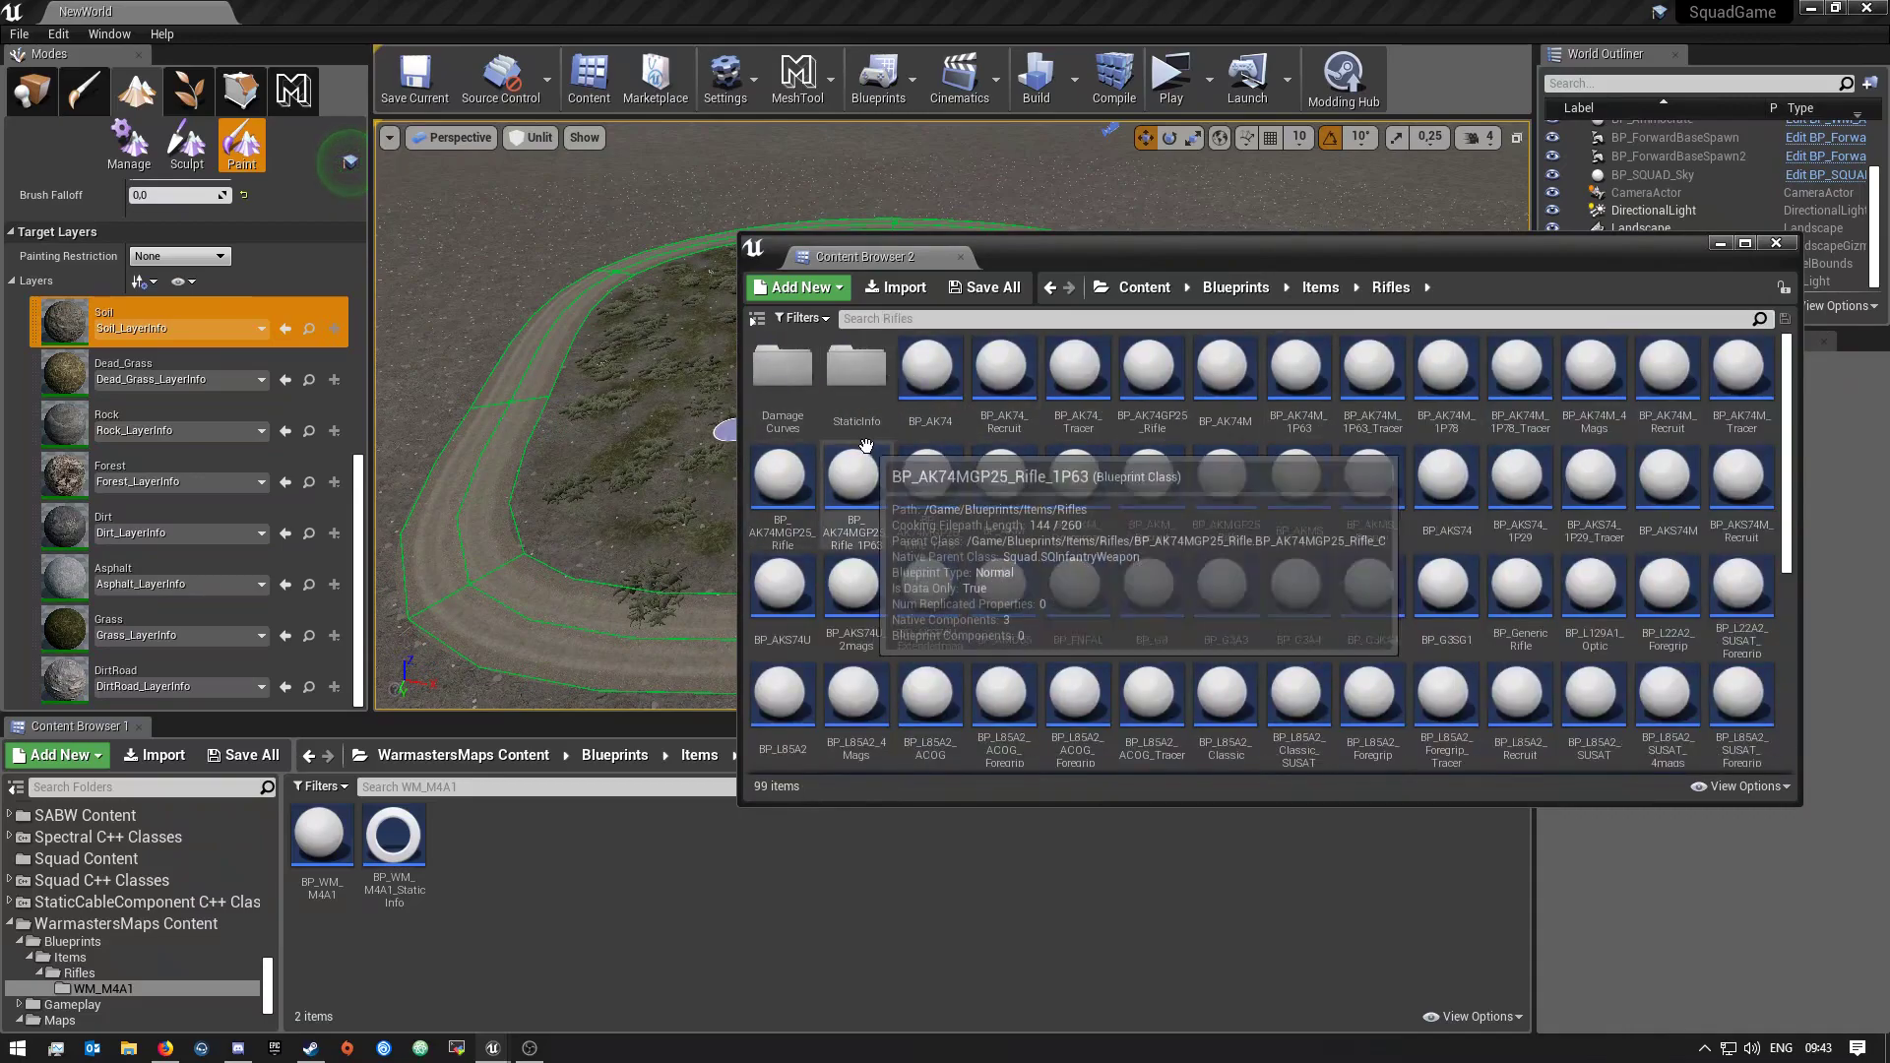
pyautogui.click(845, 409)
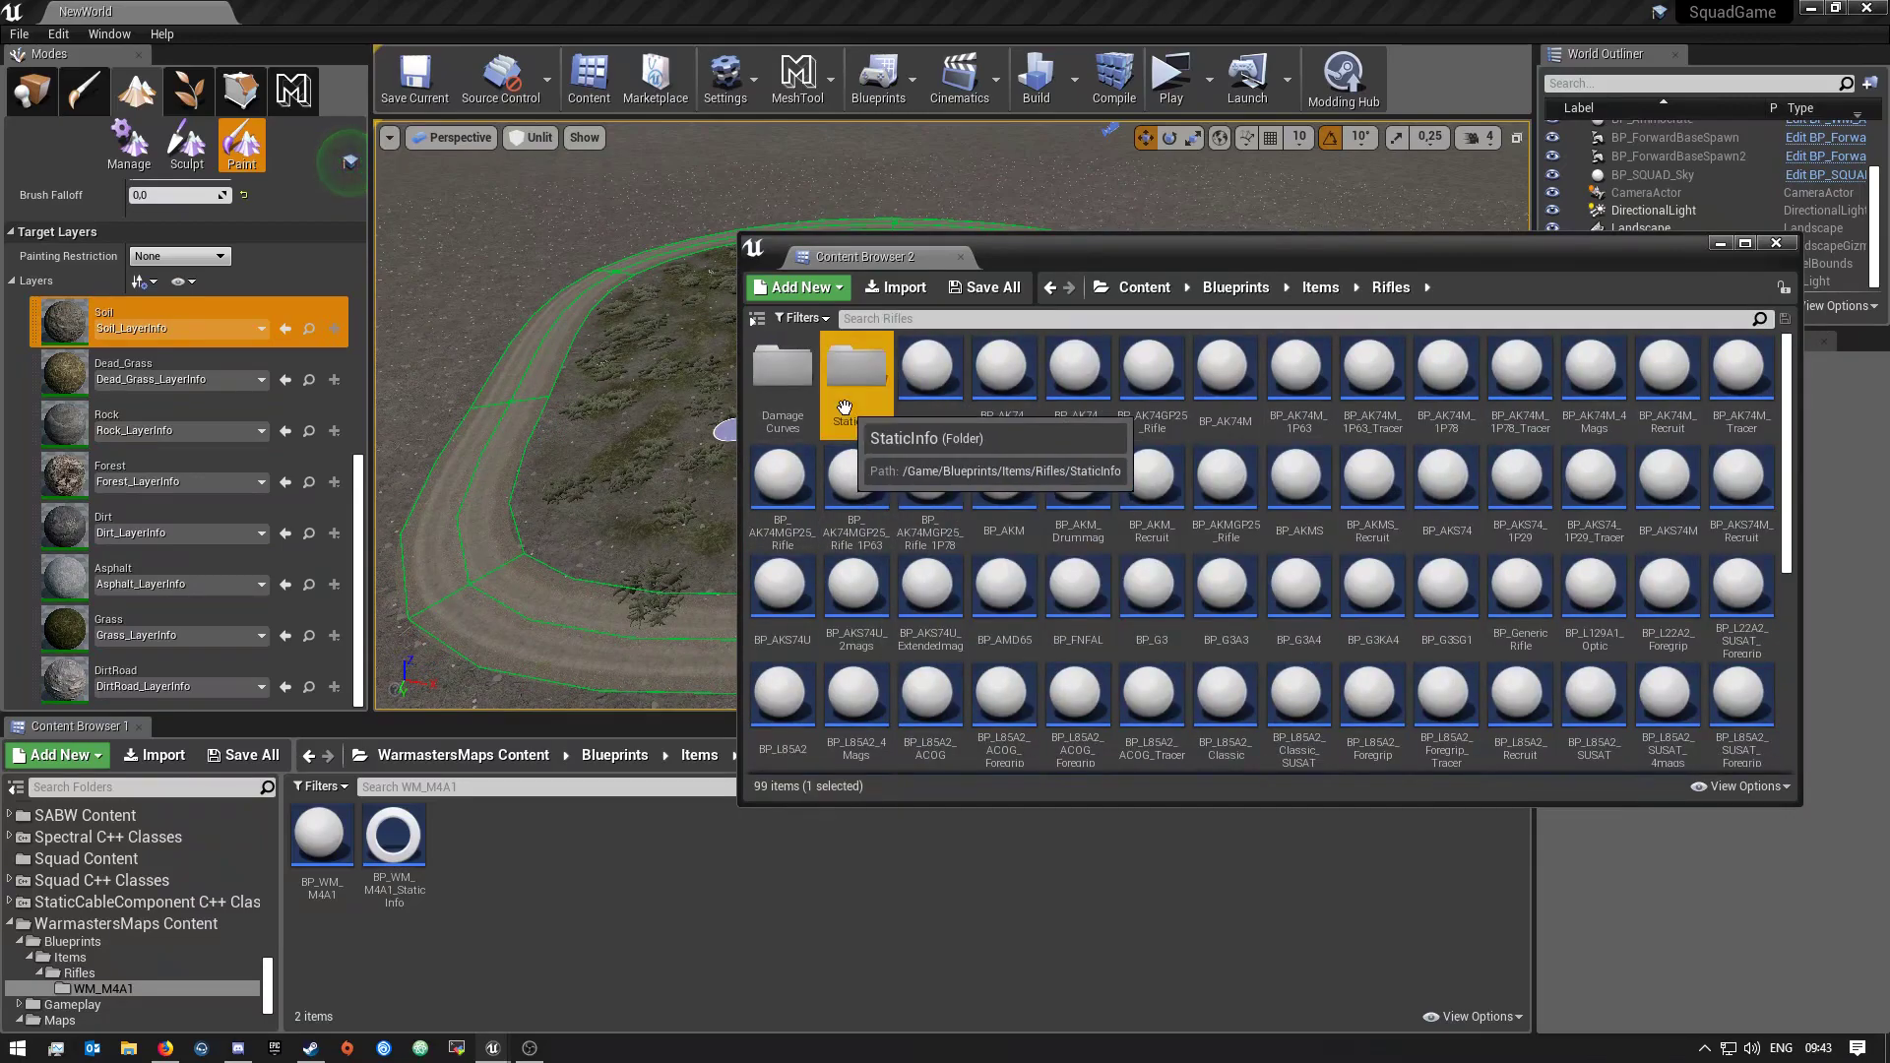
pyautogui.doubleClick(845, 408)
# Search the StaticInfo folder for "M4" to find the matching static info blueprints, and close the second Content Browser
pyautogui.click(994, 320)
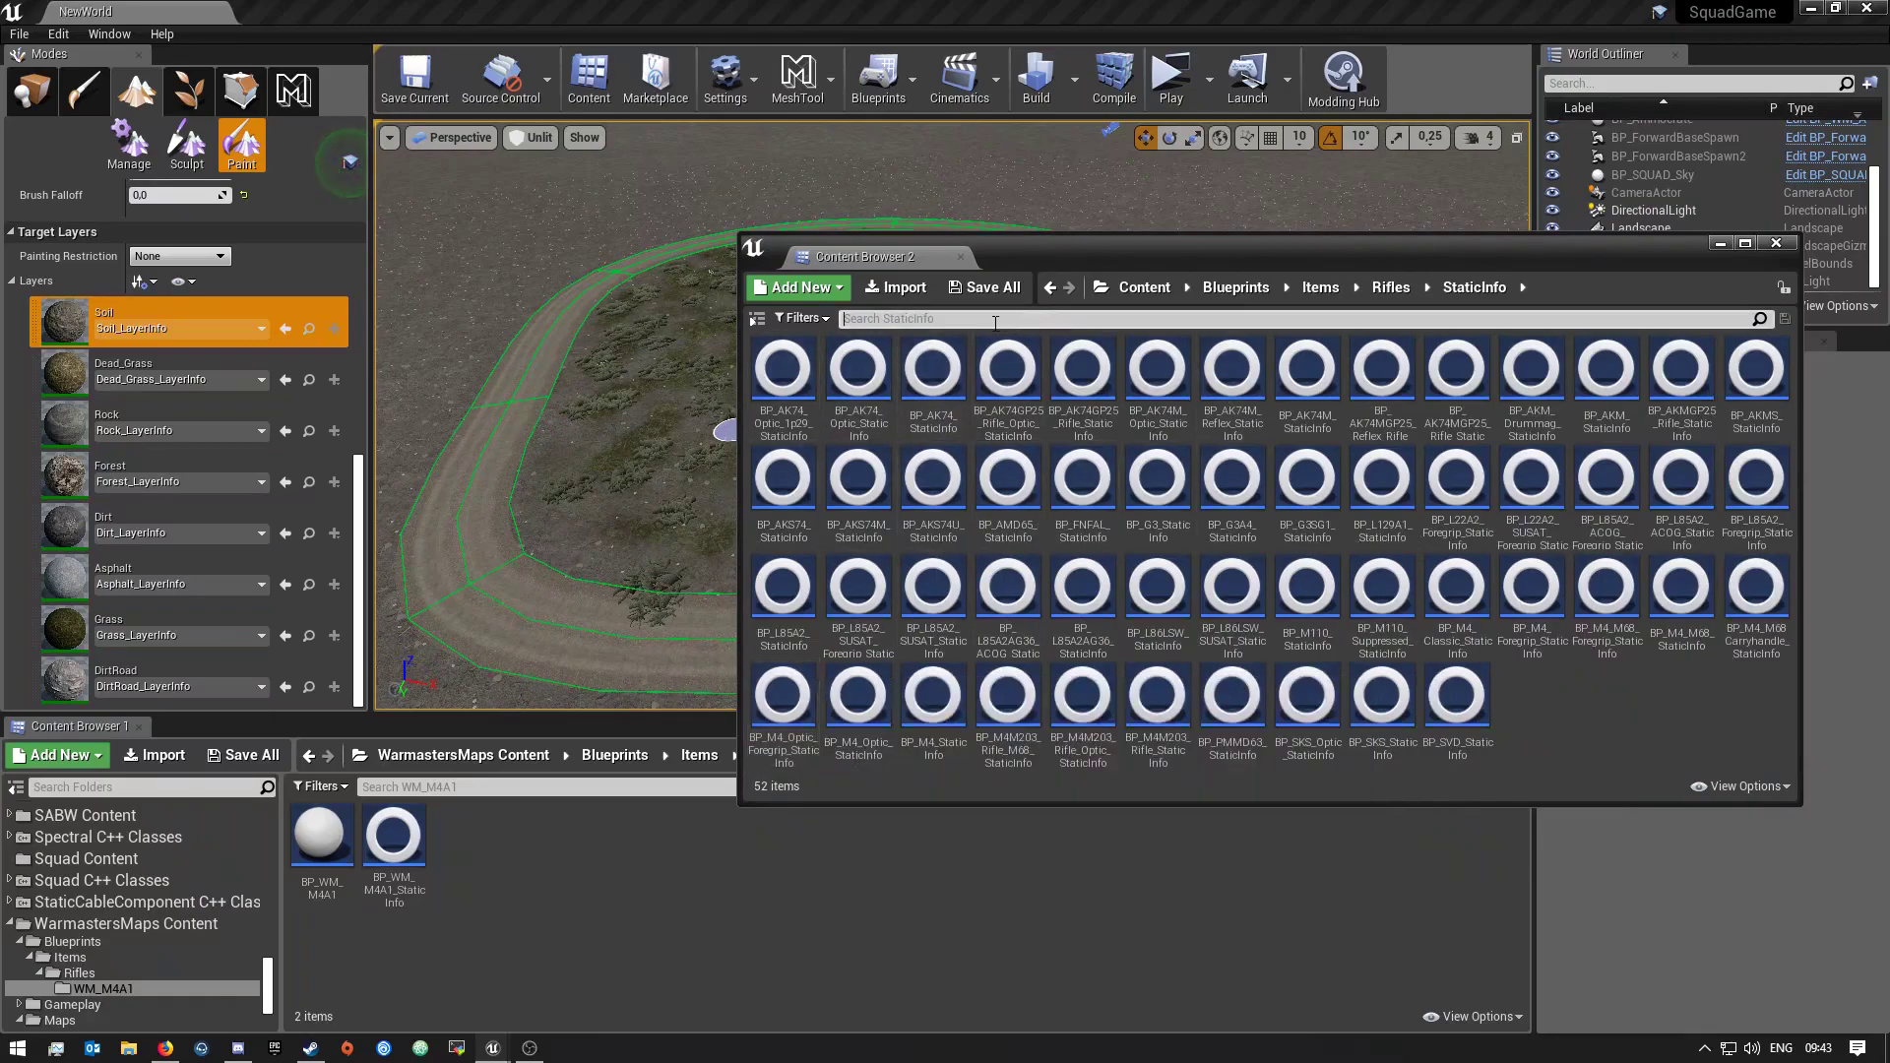
pyautogui.write('M4a')
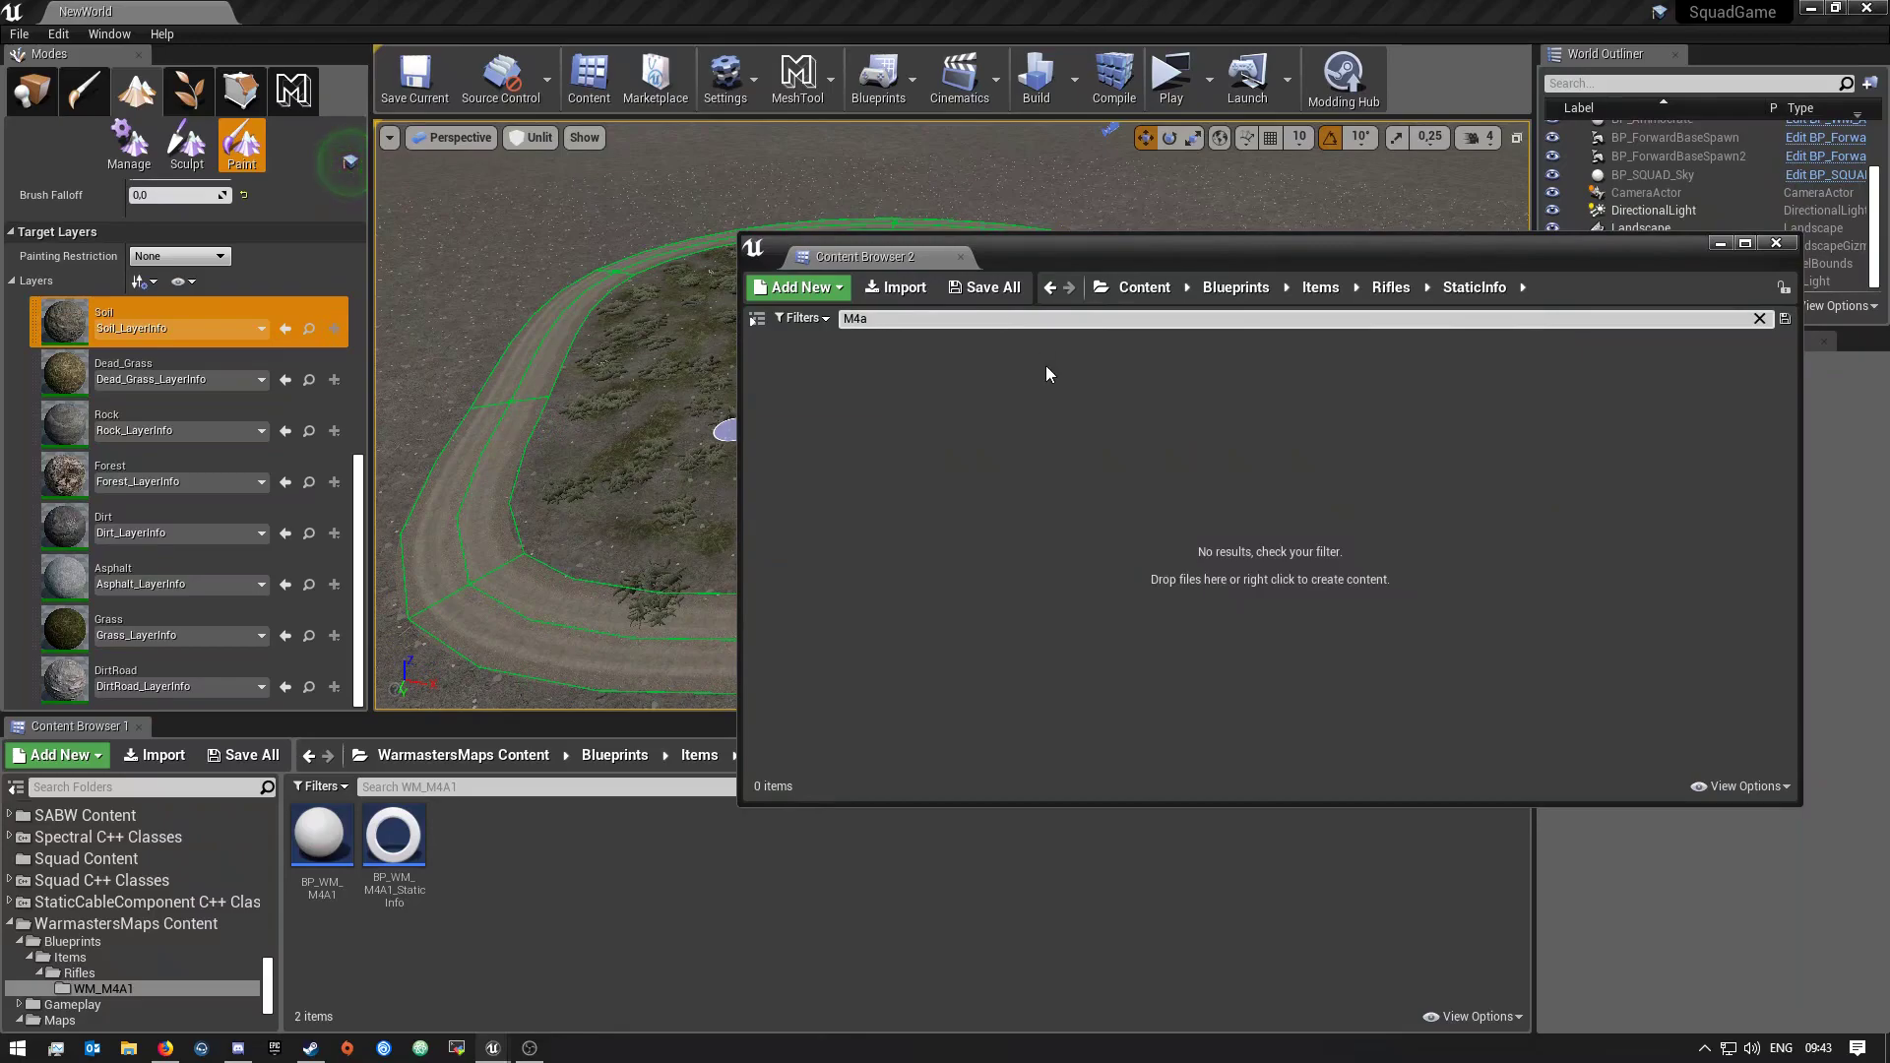
pyautogui.press('BackSpace')
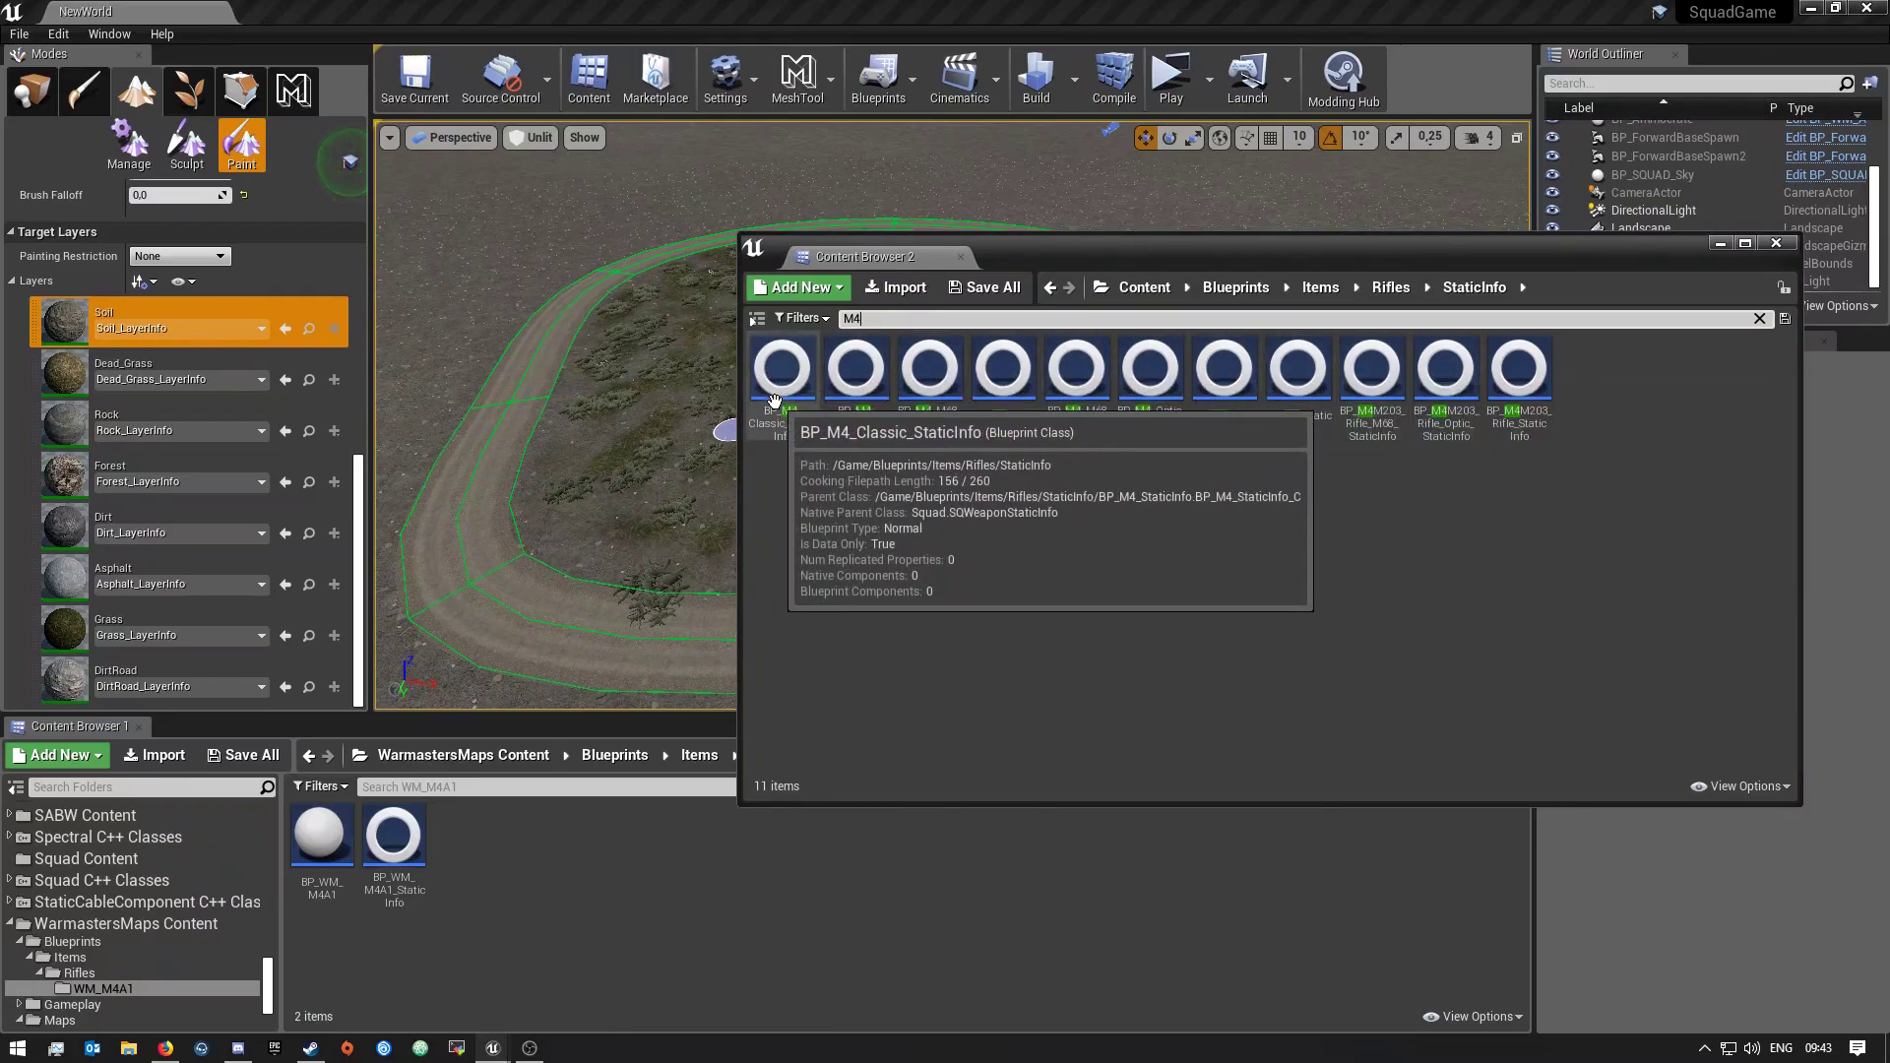
pyautogui.moveTo(777, 399)
pyautogui.mouseDown()
pyautogui.moveTo(489, 874)
pyautogui.moveTo(794, 419)
pyautogui.mouseUp()
pyautogui.click(906, 563)
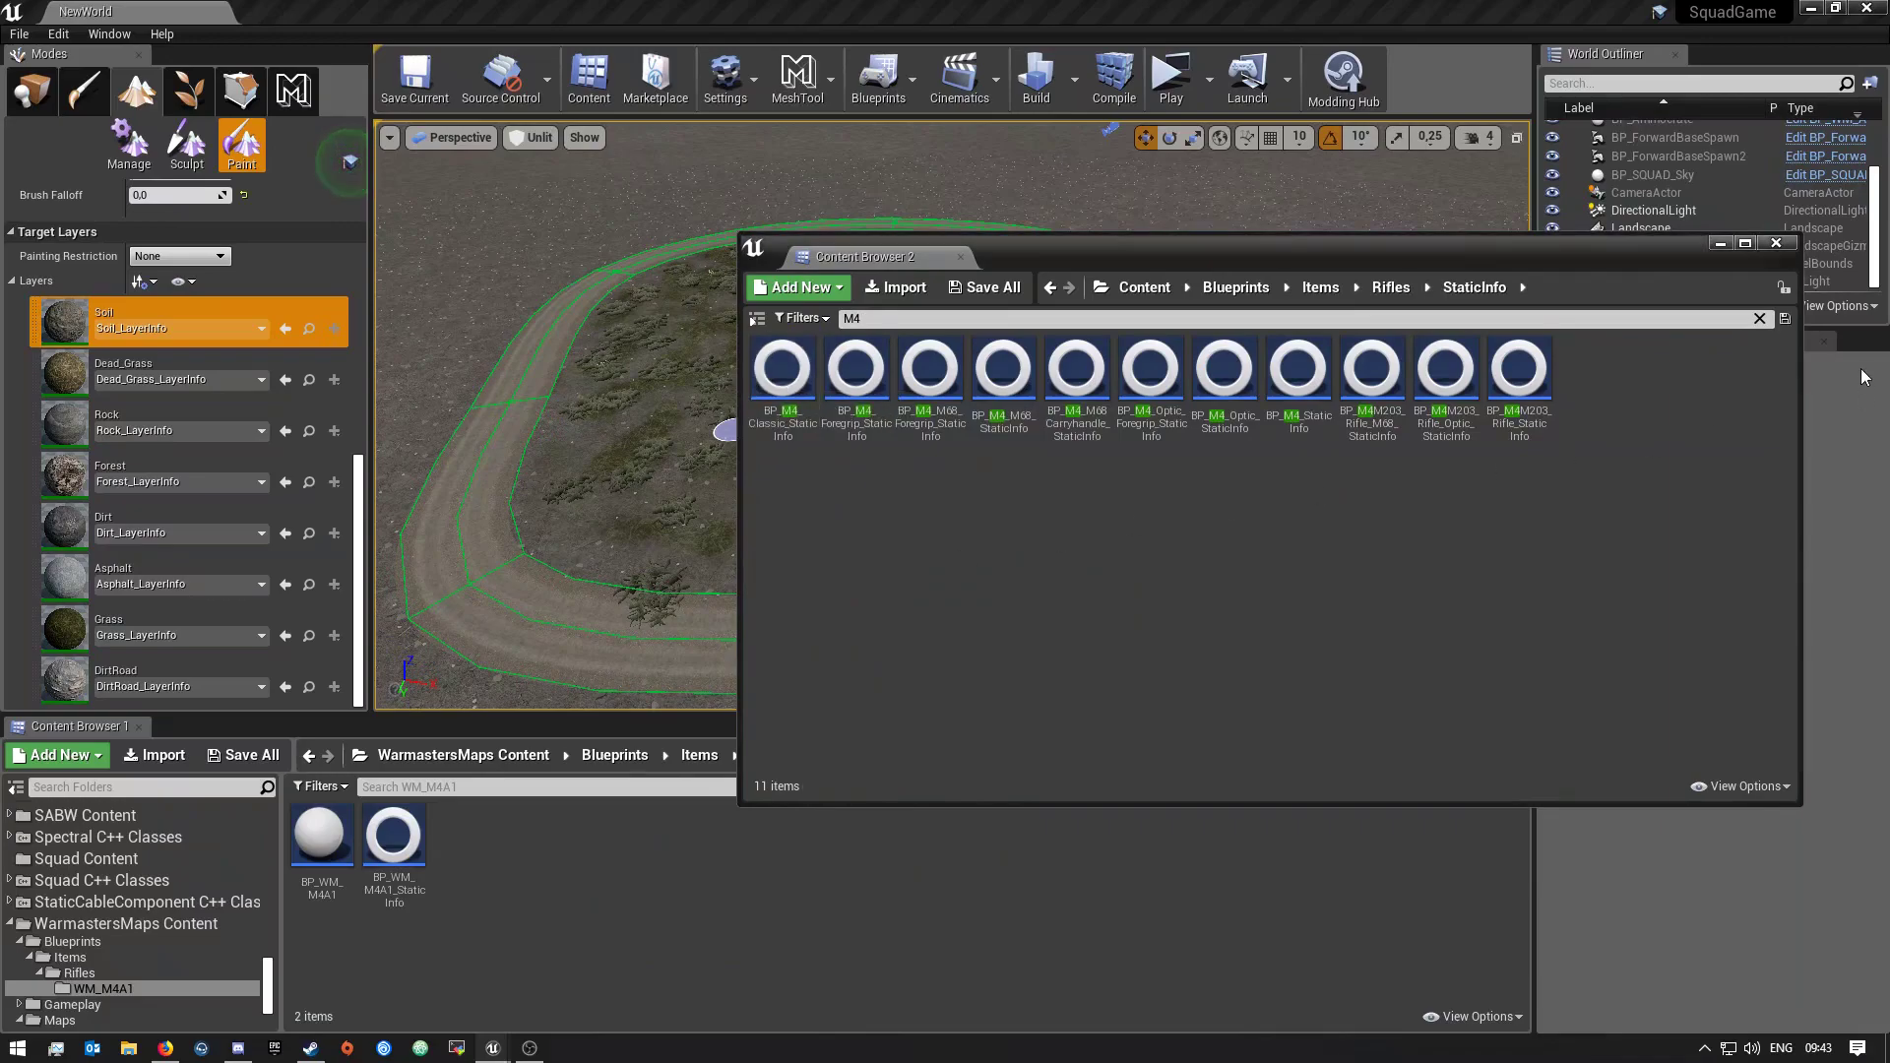
pyautogui.click(1777, 243)
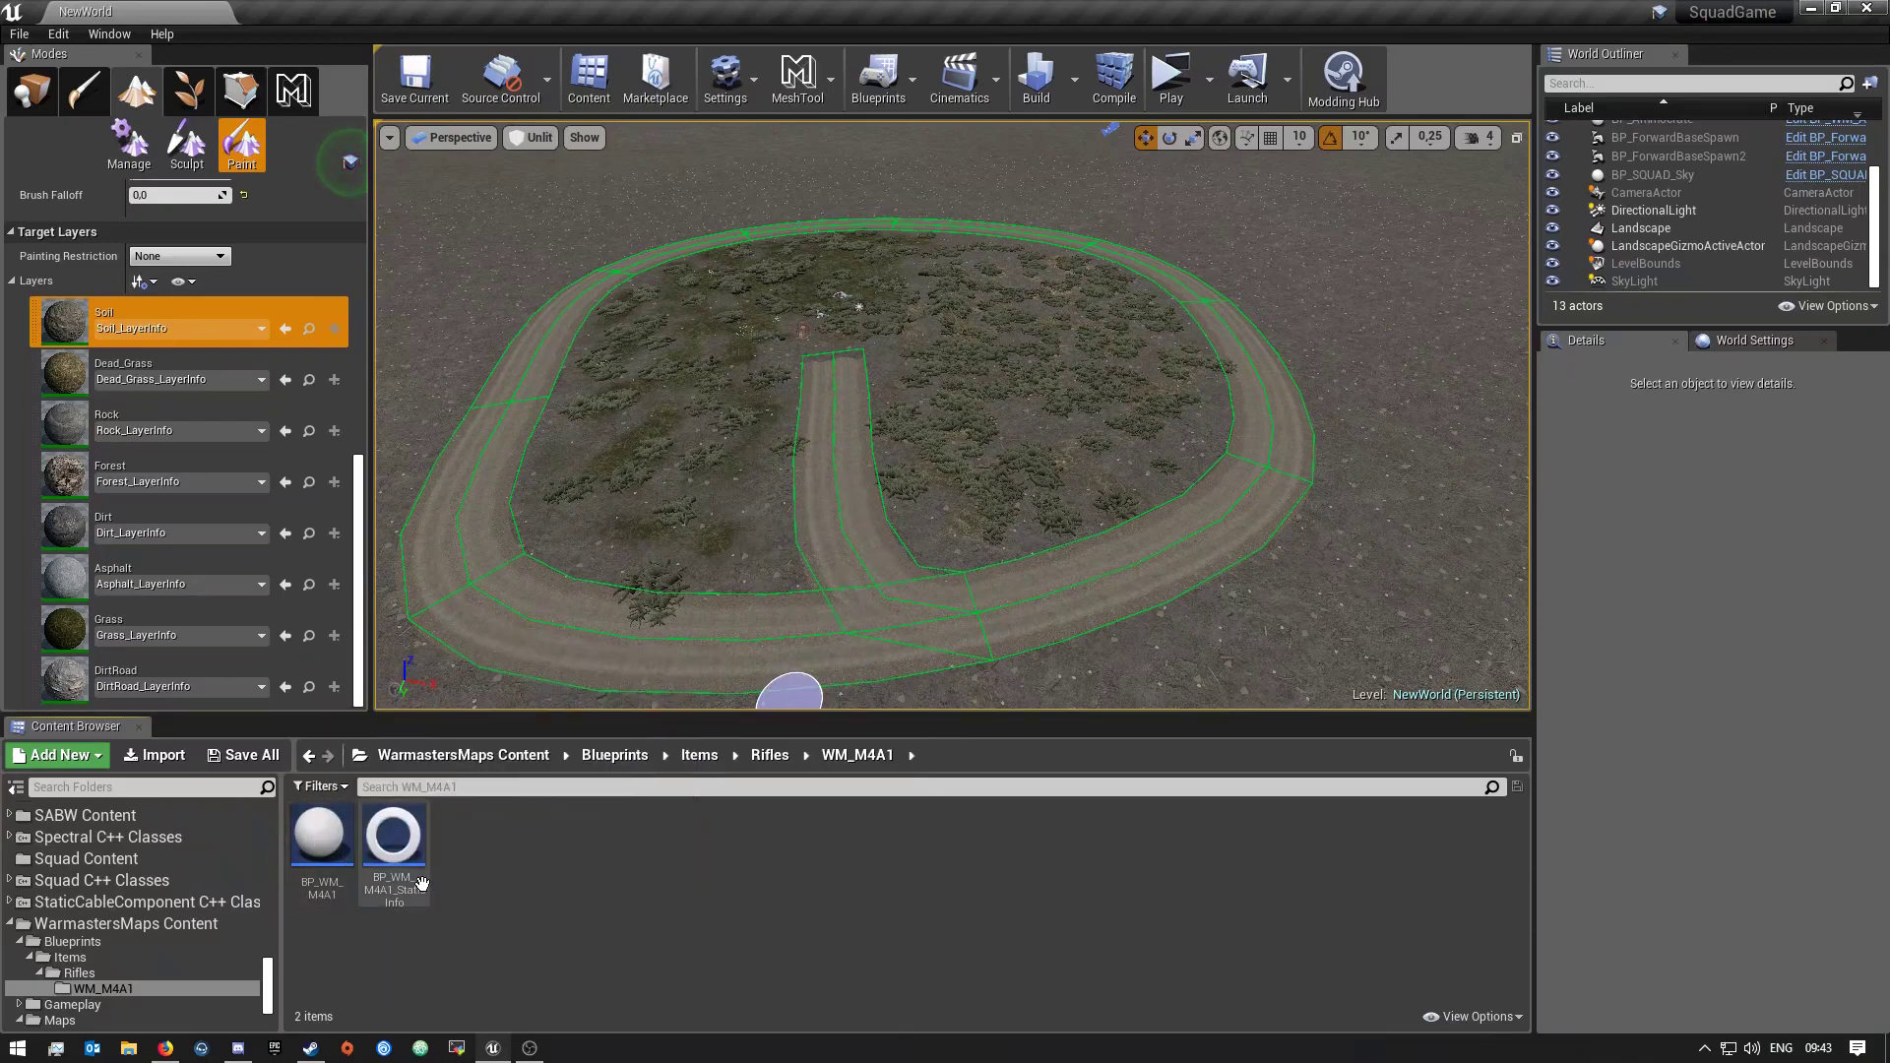
# Open the BP_WM_M4A1 blueprint and dock its editor as a tab beside the NewWorld level
pyautogui.doubleClick(324, 847)
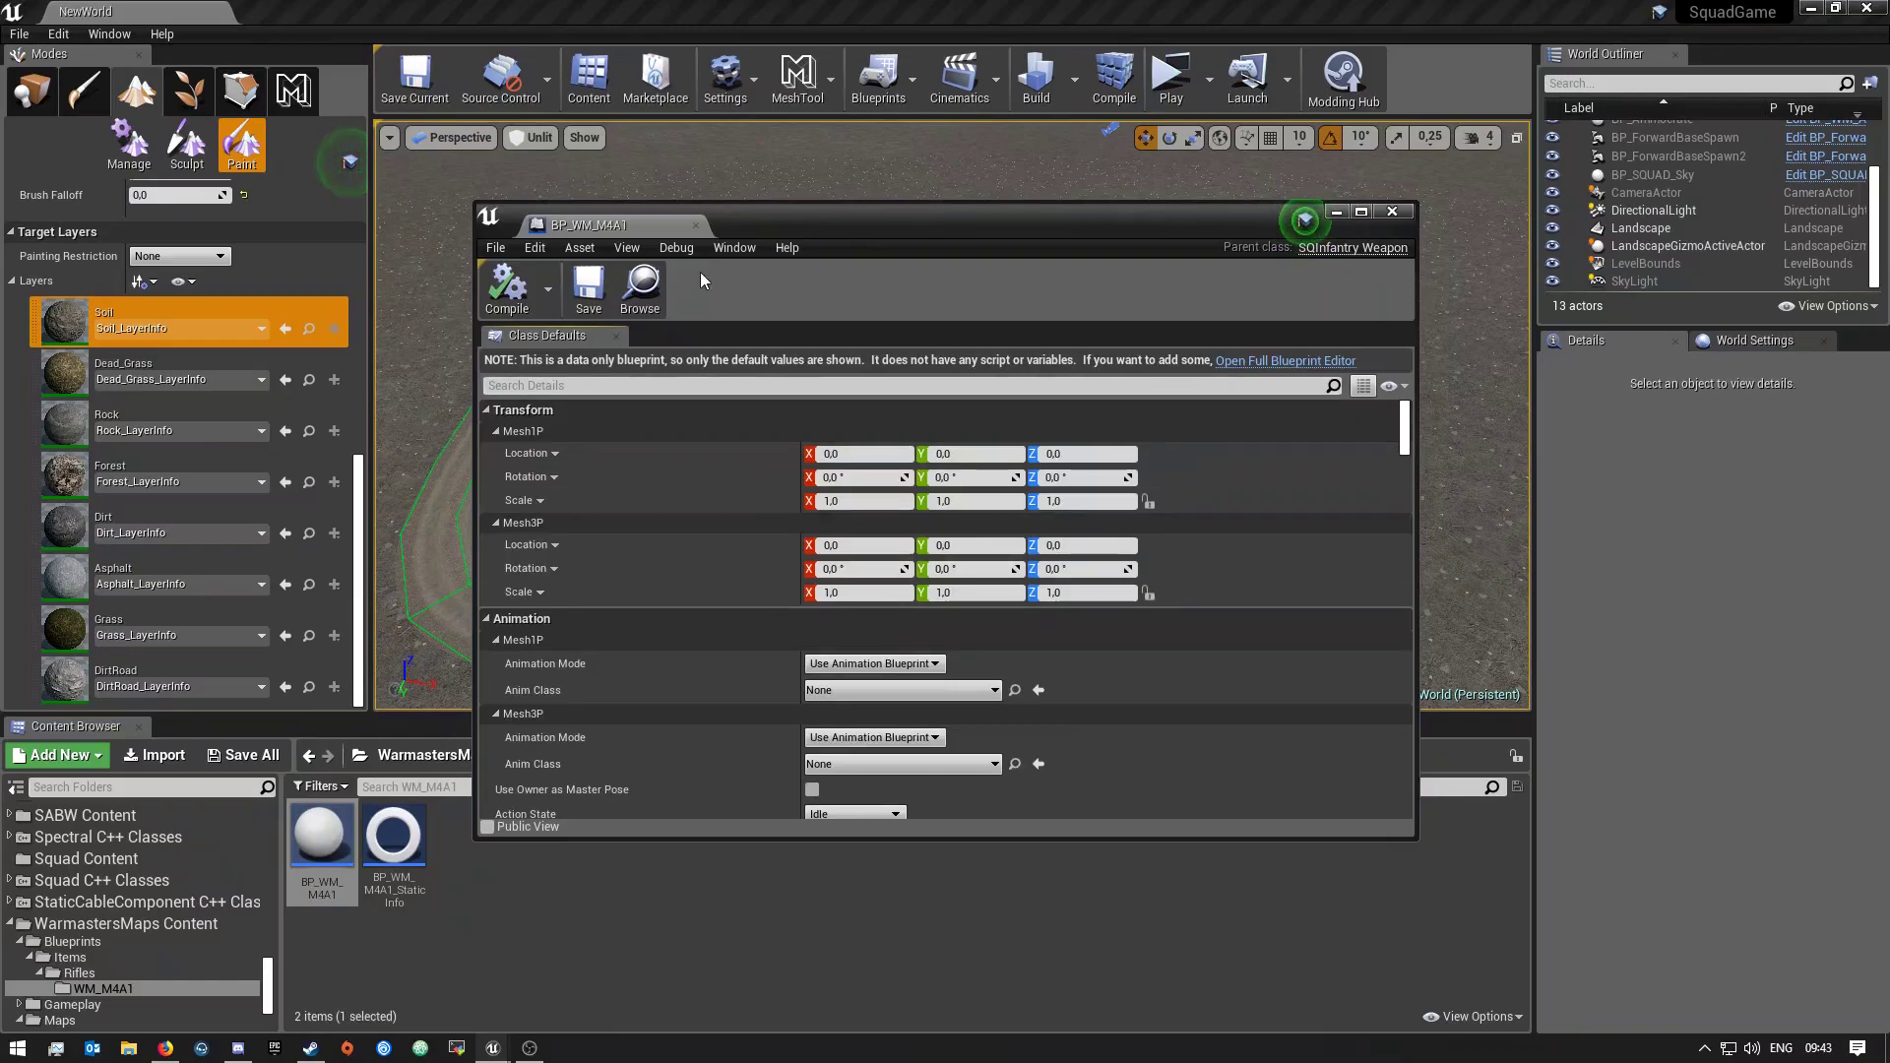
pyautogui.moveTo(785, 230); pyautogui.dragTo(1061, 151)
pyautogui.moveTo(863, 152); pyautogui.dragTo(621, 12)
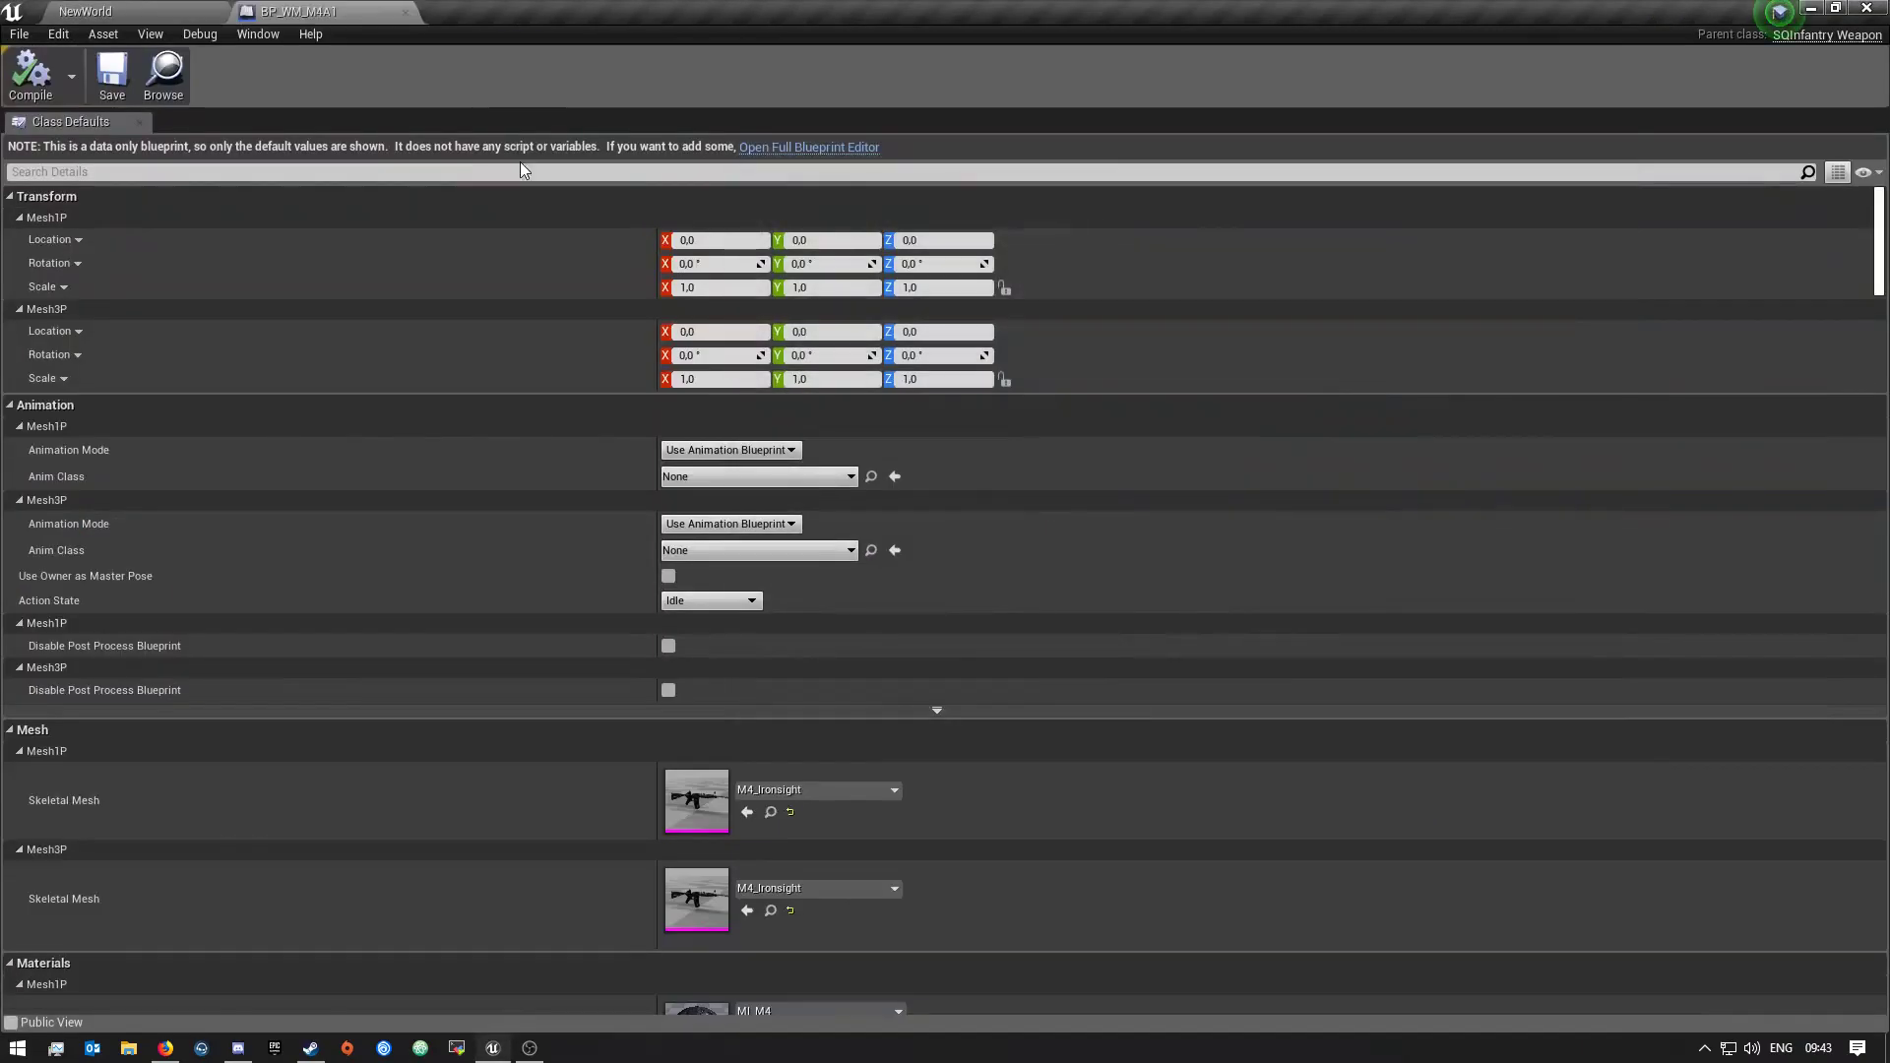
# Open the BP_WM_M4A1_StaticInfo blueprint in its own tab and return to the BP_WM_M4A1 blueprint
pyautogui.click(138, 11)
pyautogui.doubleClick(384, 879)
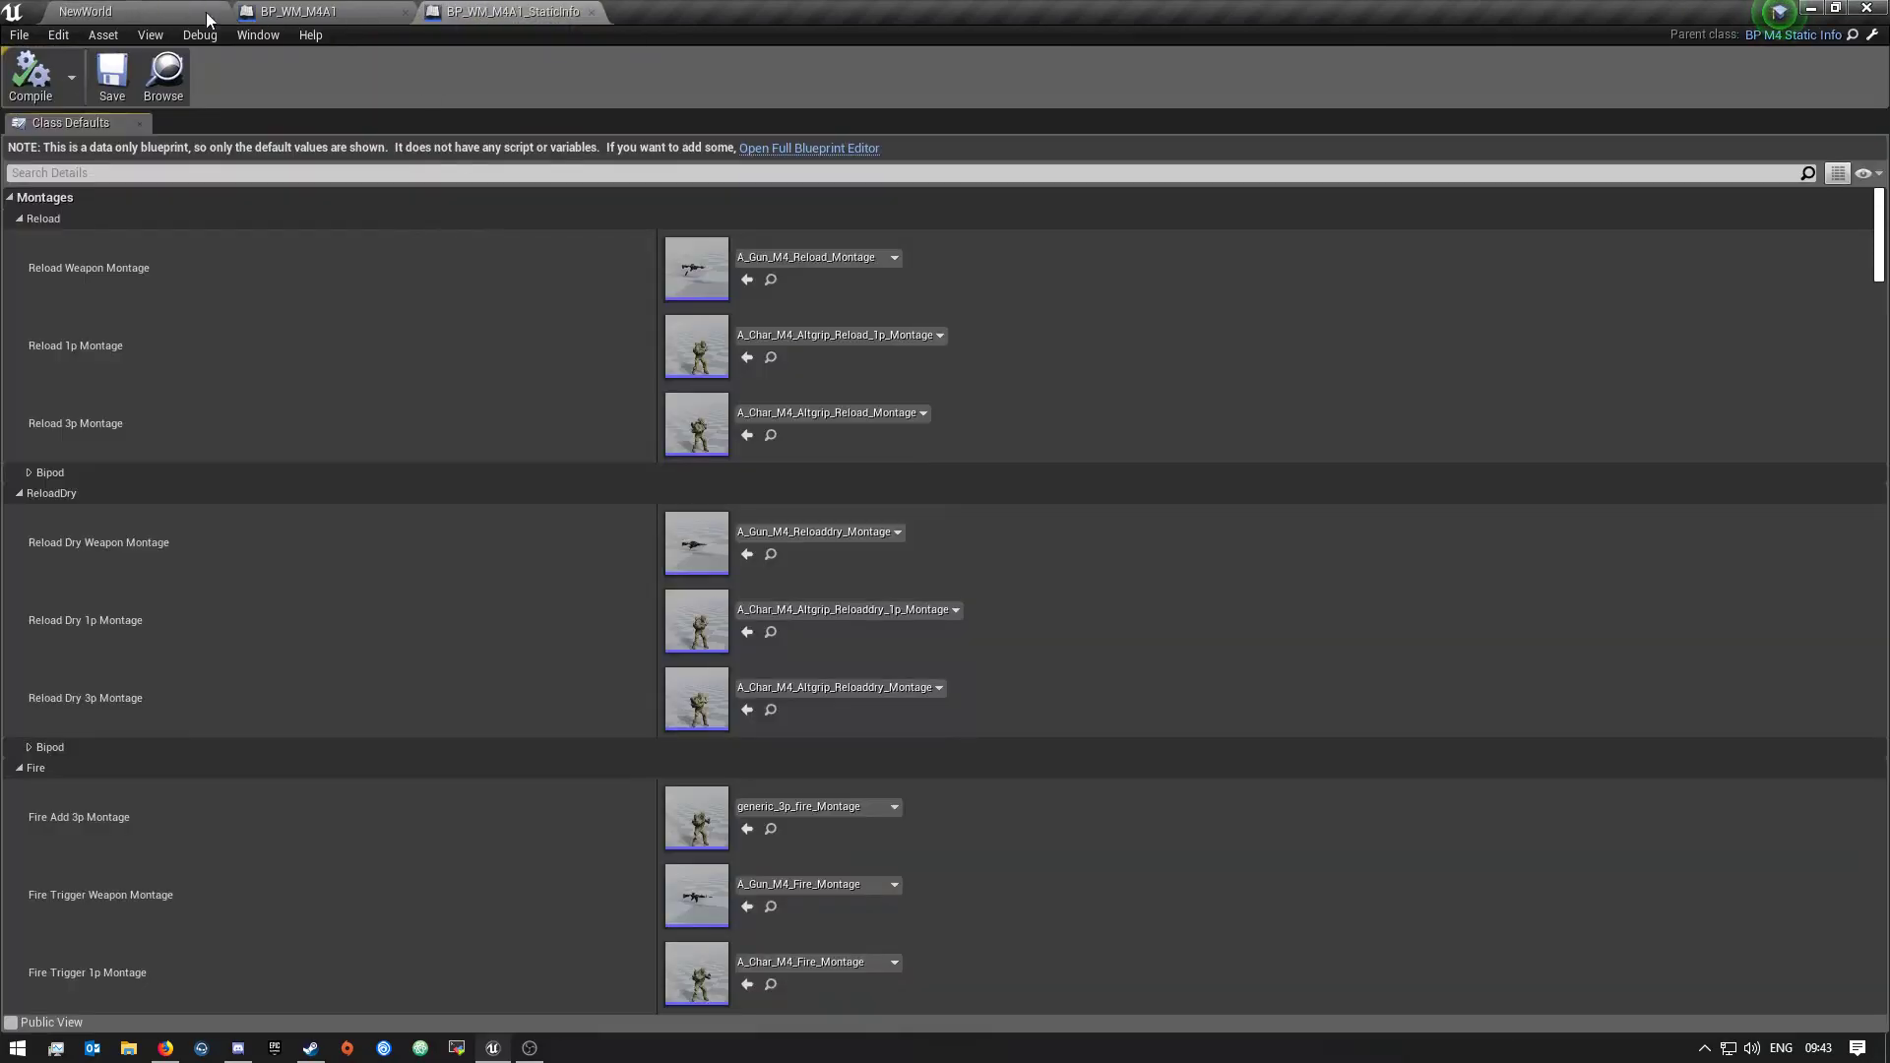
pyautogui.click(298, 11)
pyautogui.click(512, 11)
pyautogui.click(299, 11)
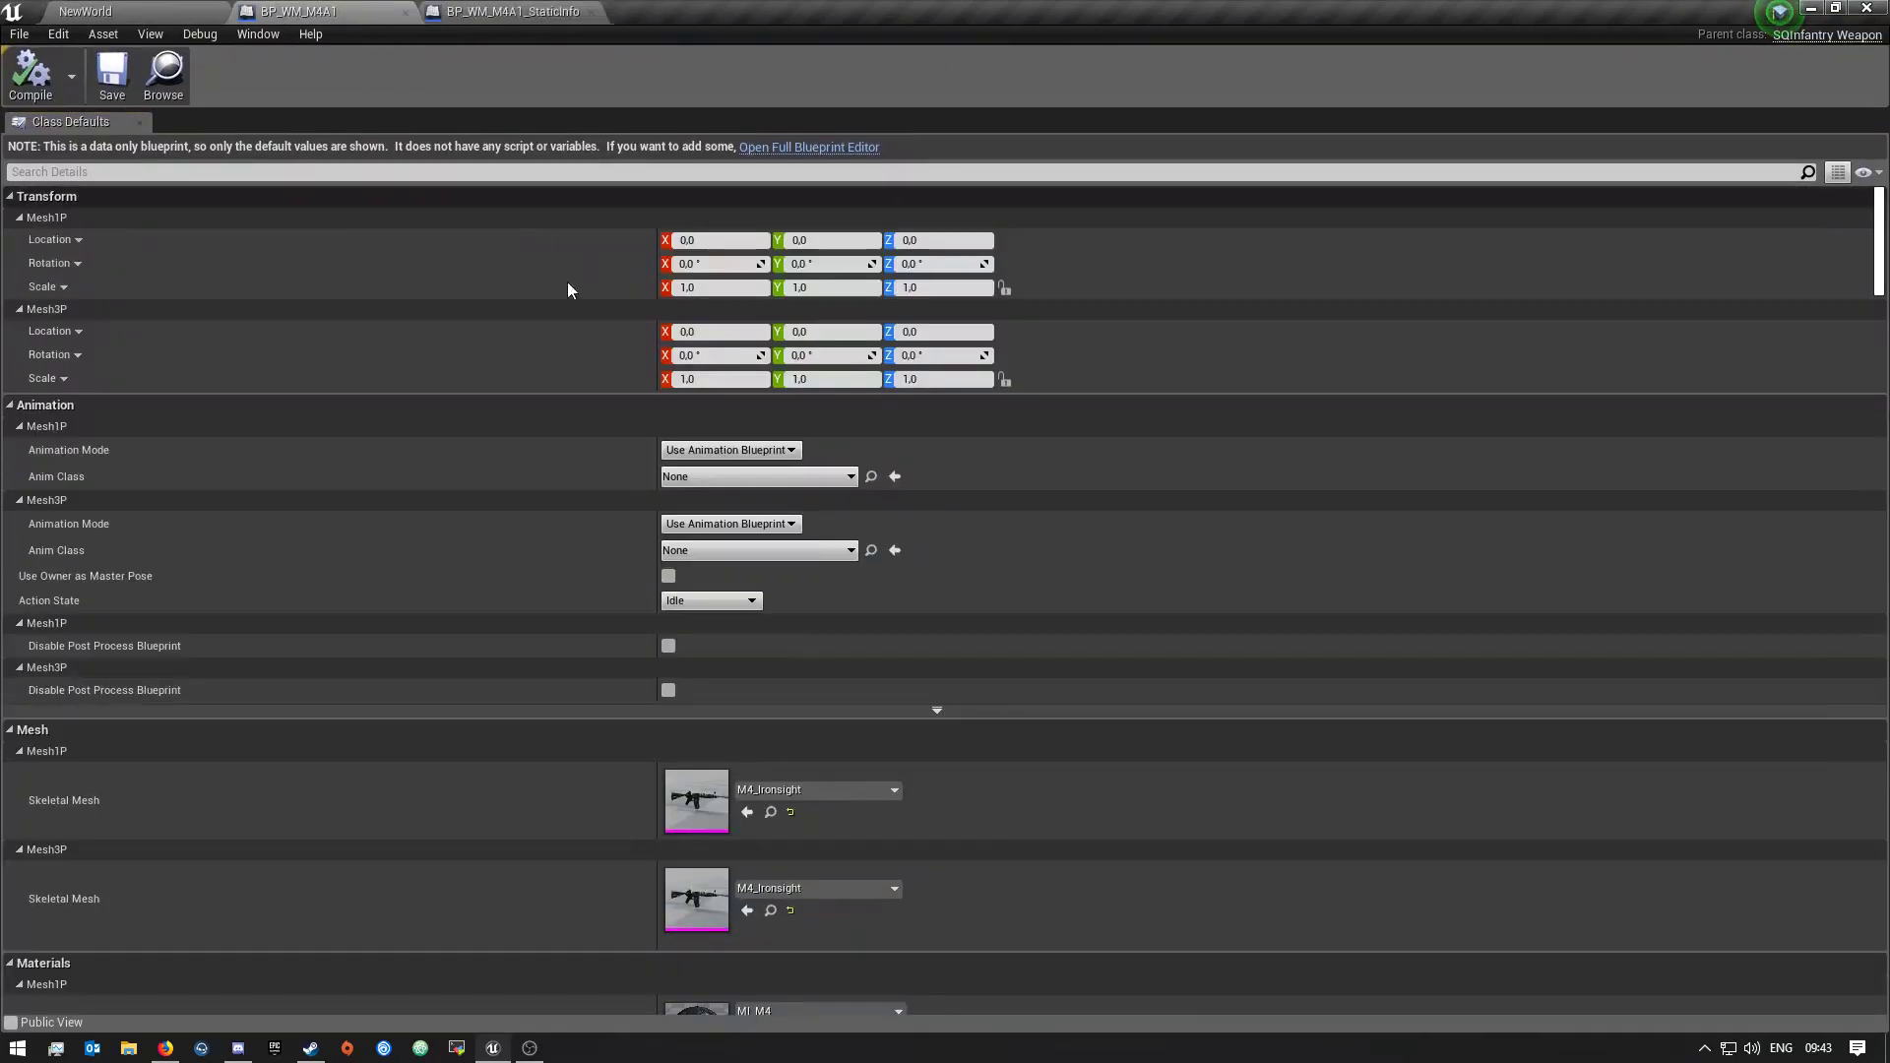
# Open BP_WM_M4A1 in the full Blueprint editor, place its tab before the StaticInfo tab, and show its viewport
pyautogui.click(798, 150)
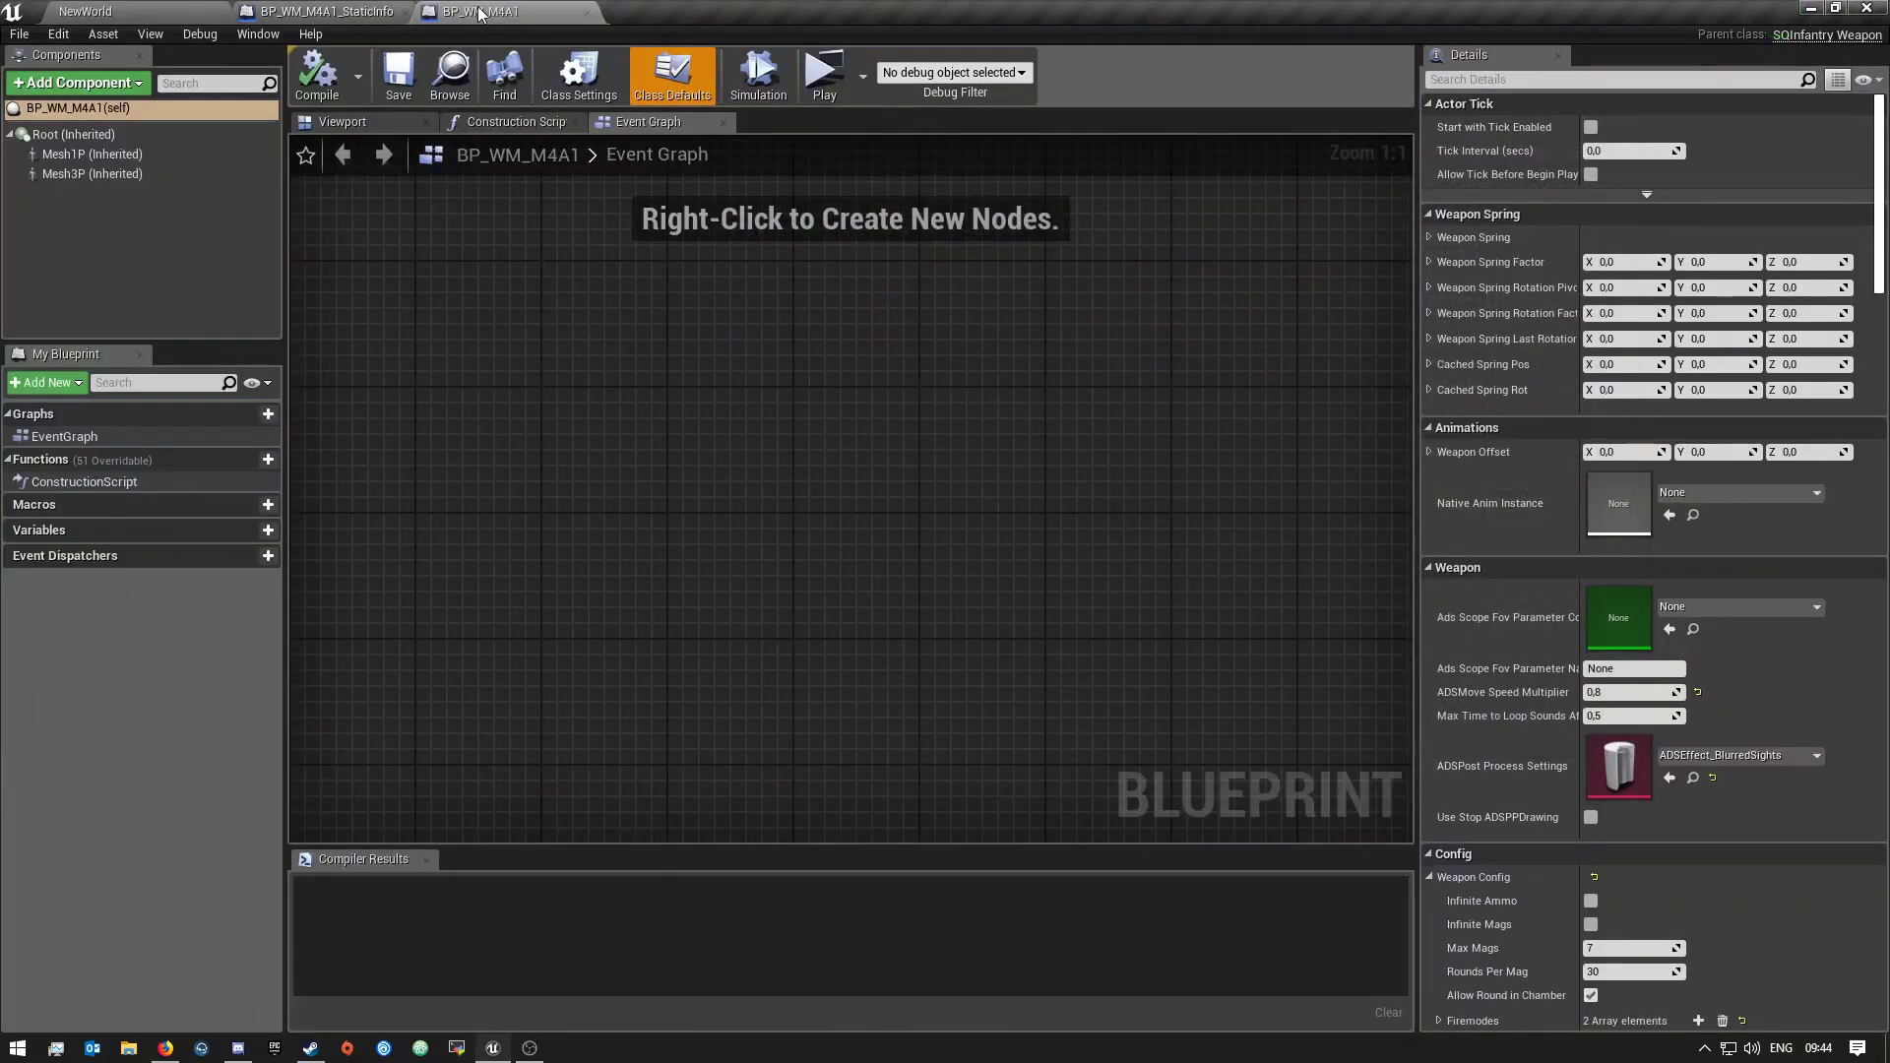
pyautogui.moveTo(480, 12); pyautogui.dragTo(296, 12)
pyautogui.click(344, 121)
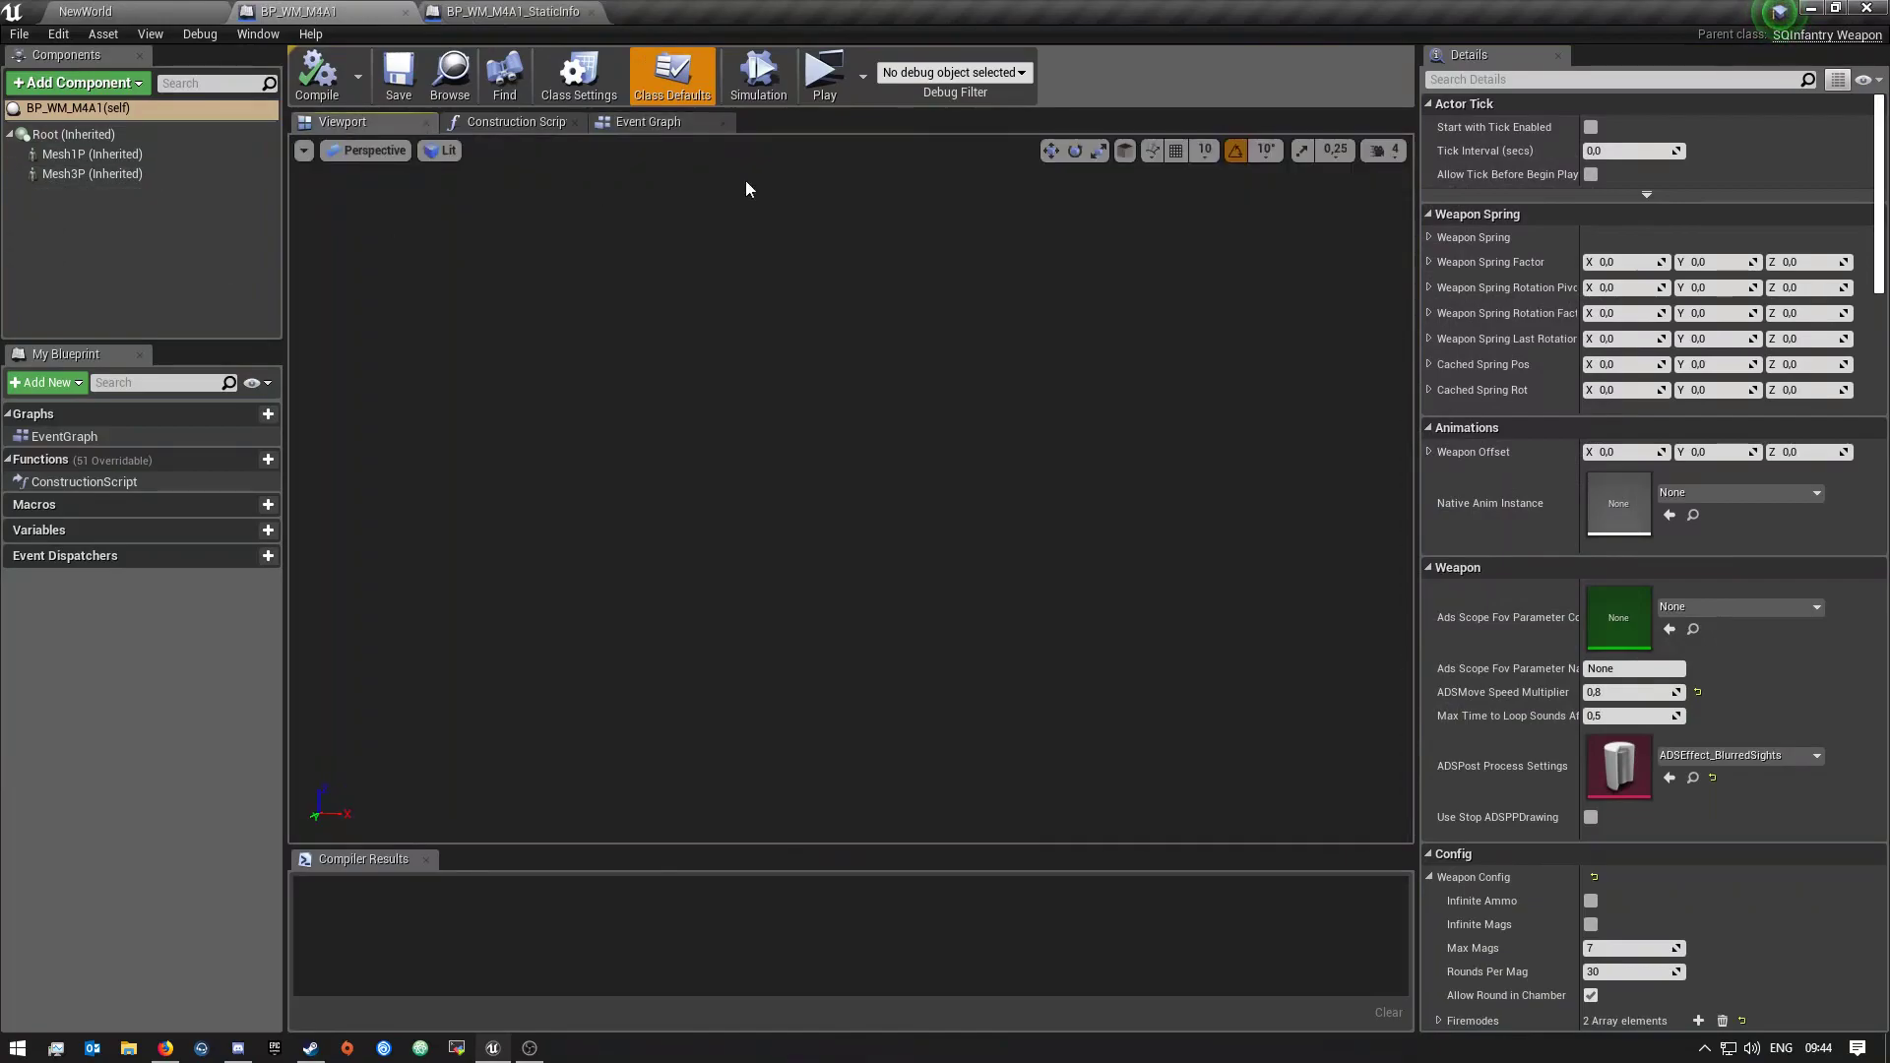
pyautogui.click(662, 123)
pyautogui.click(348, 123)
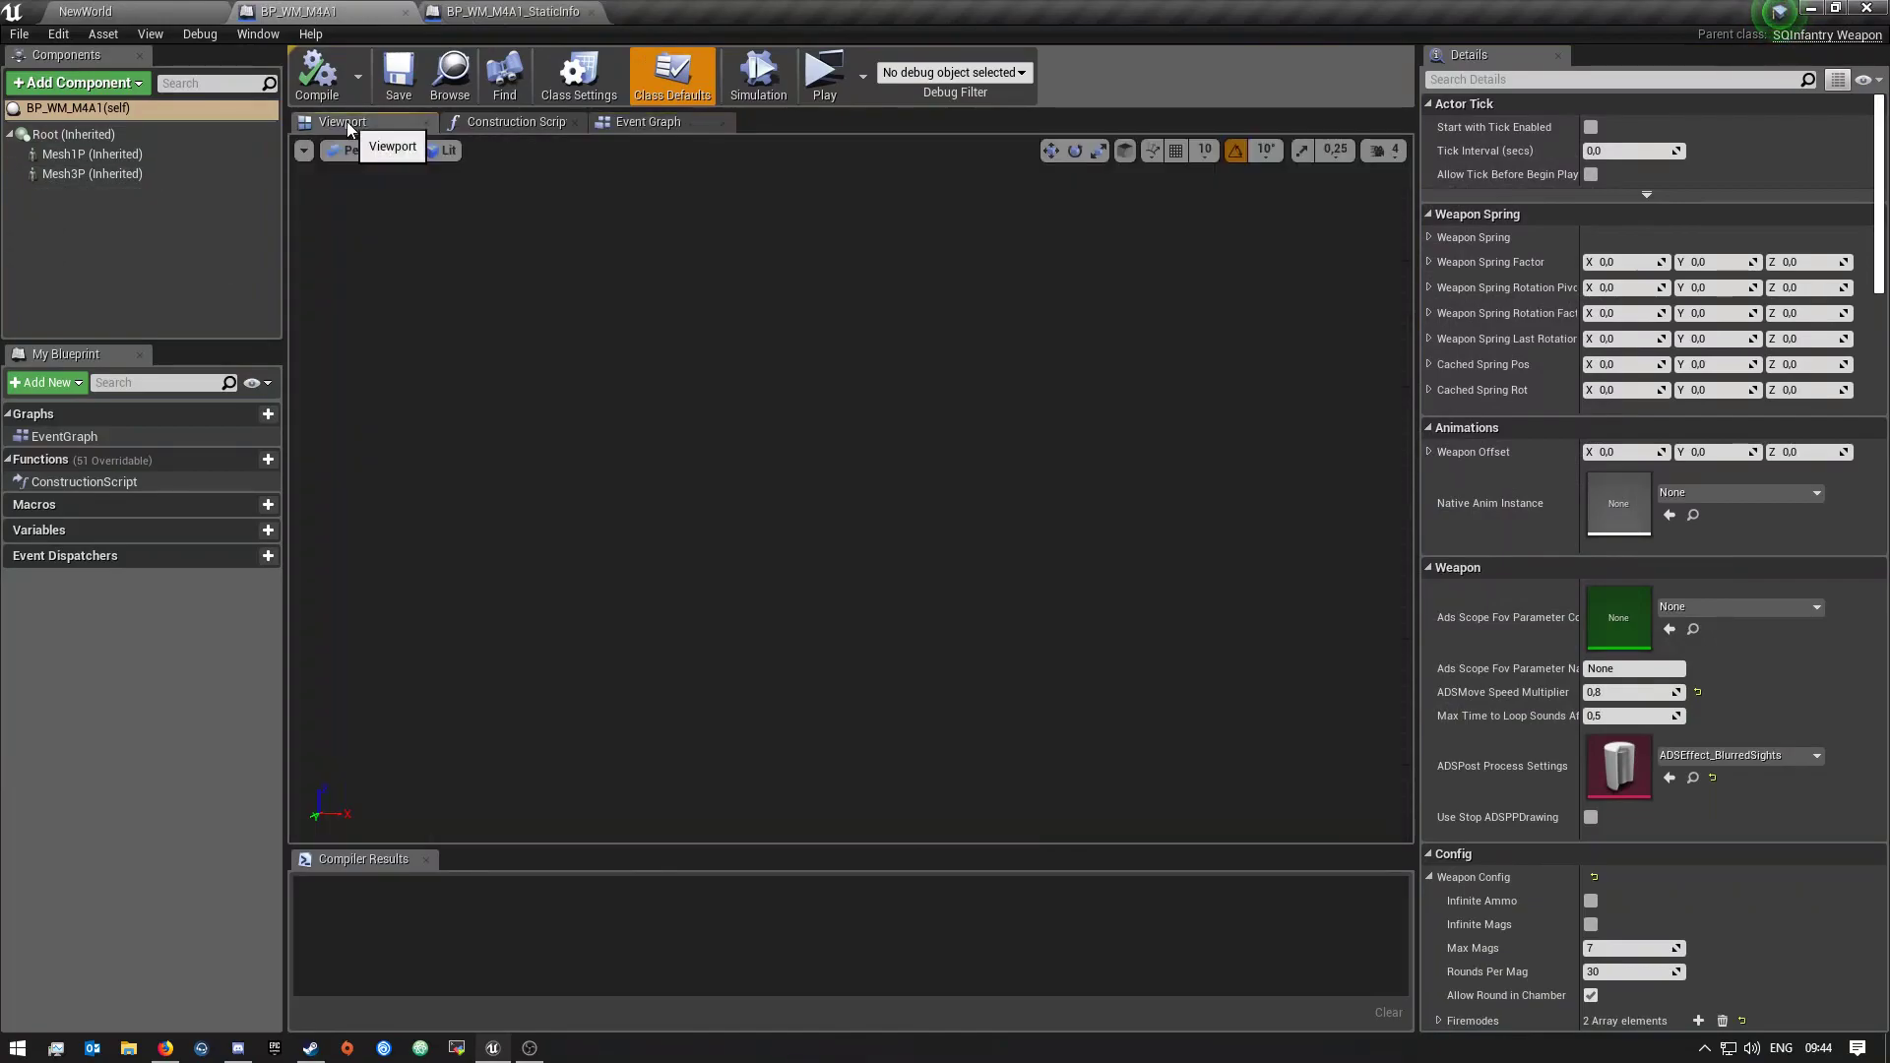
# Examine the skeletal mesh and material settings of the inherited Mesh1P and Mesh3P components
pyautogui.click(76, 161)
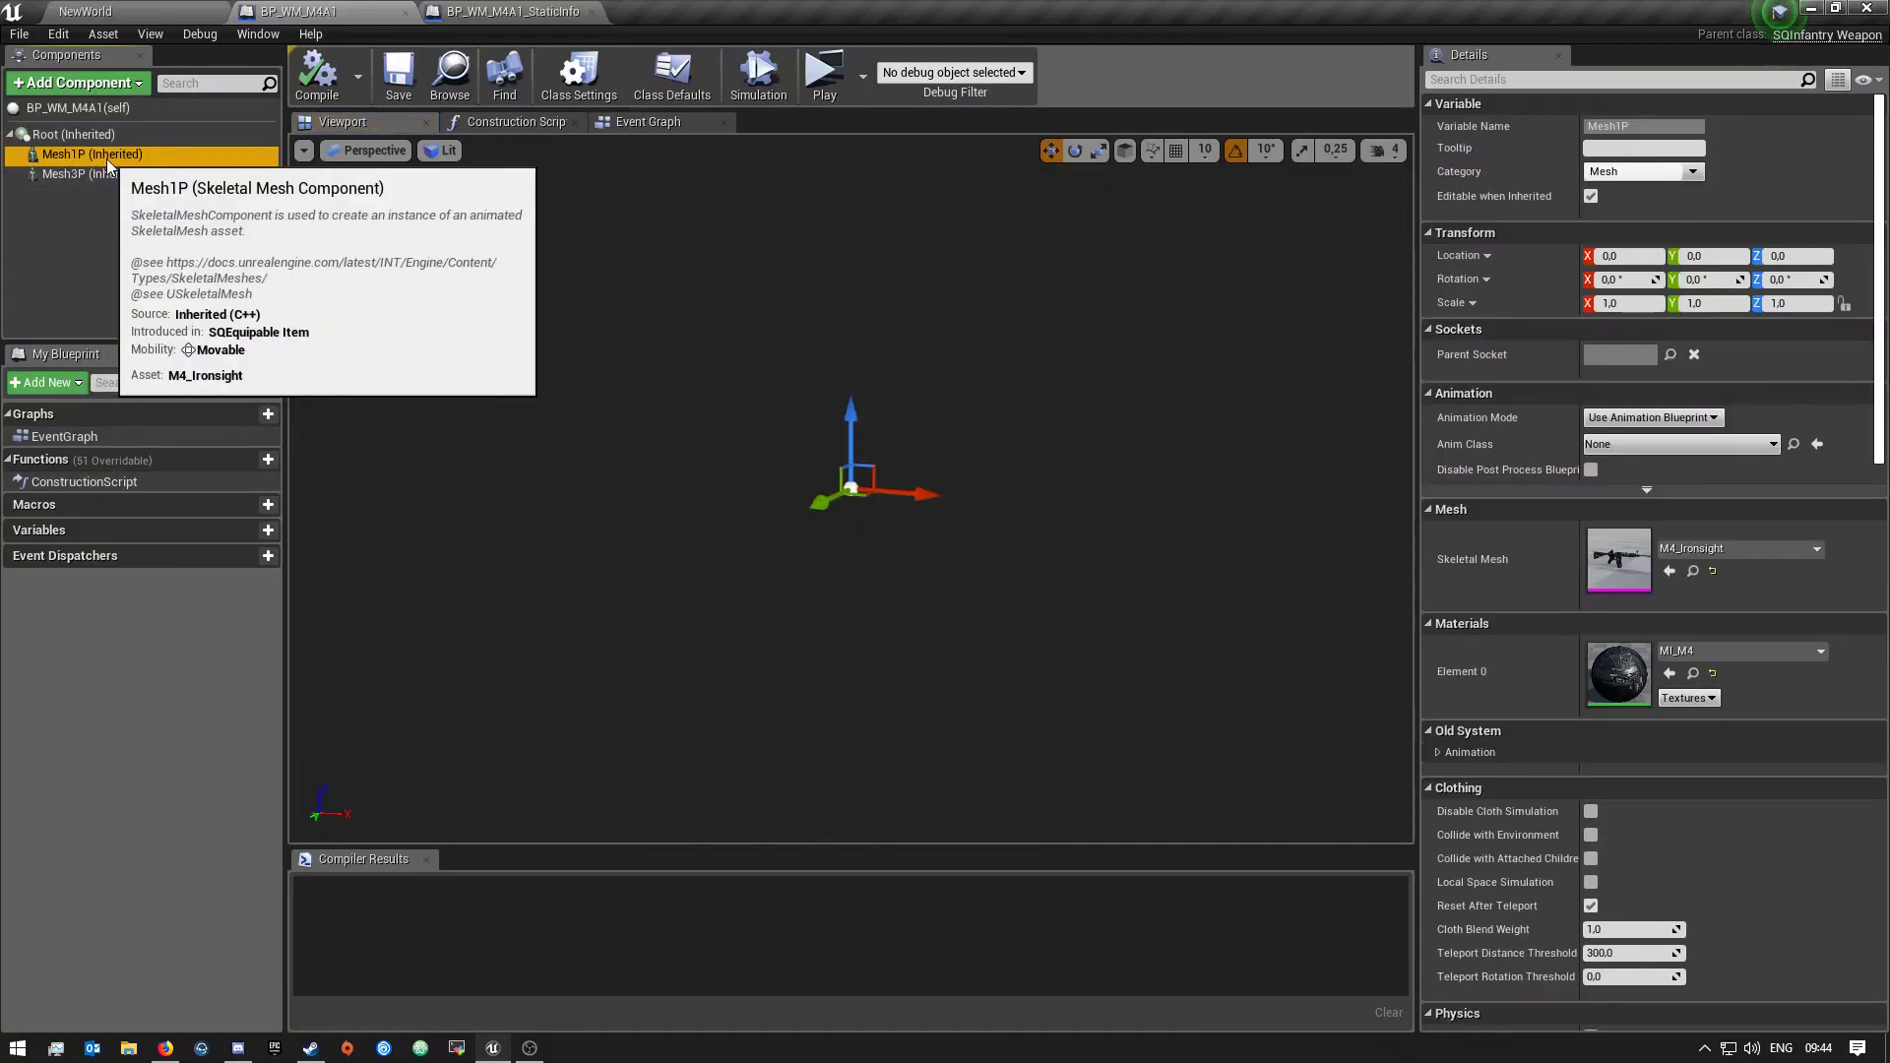
pyautogui.click(88, 177)
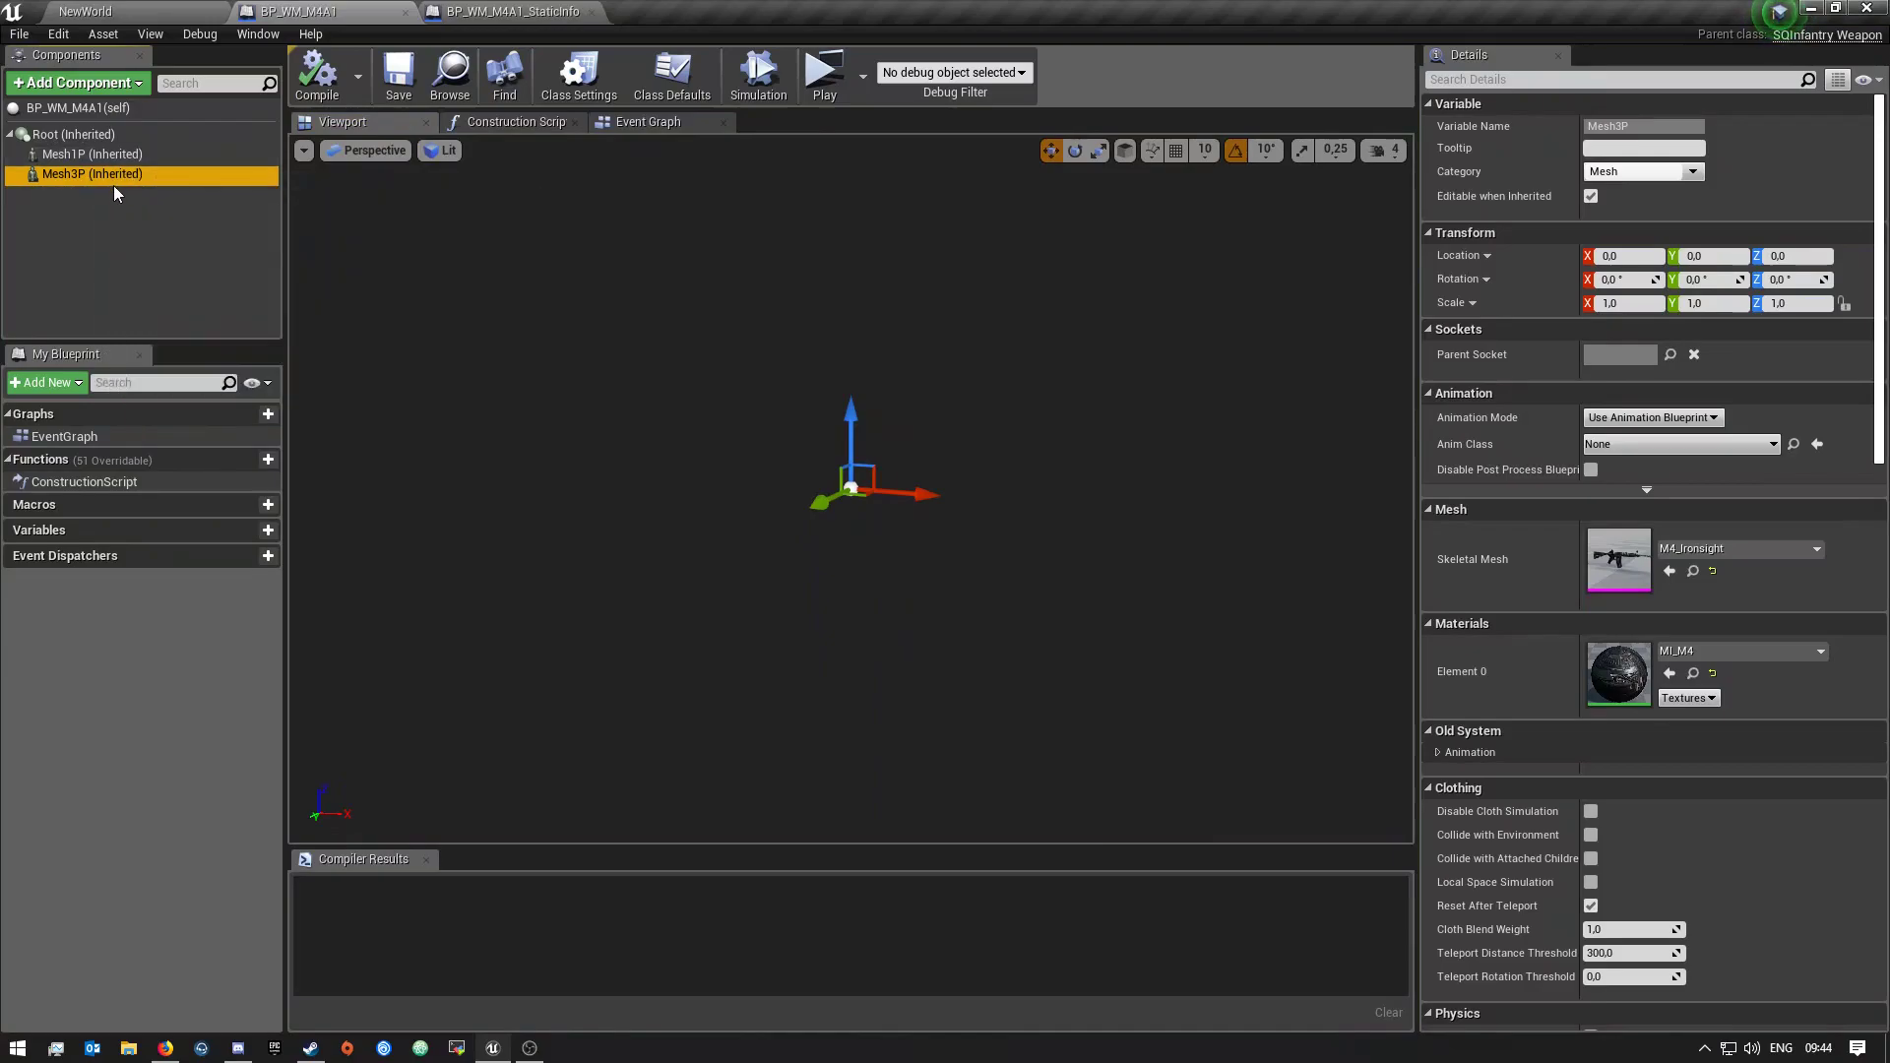
pyautogui.click(83, 110)
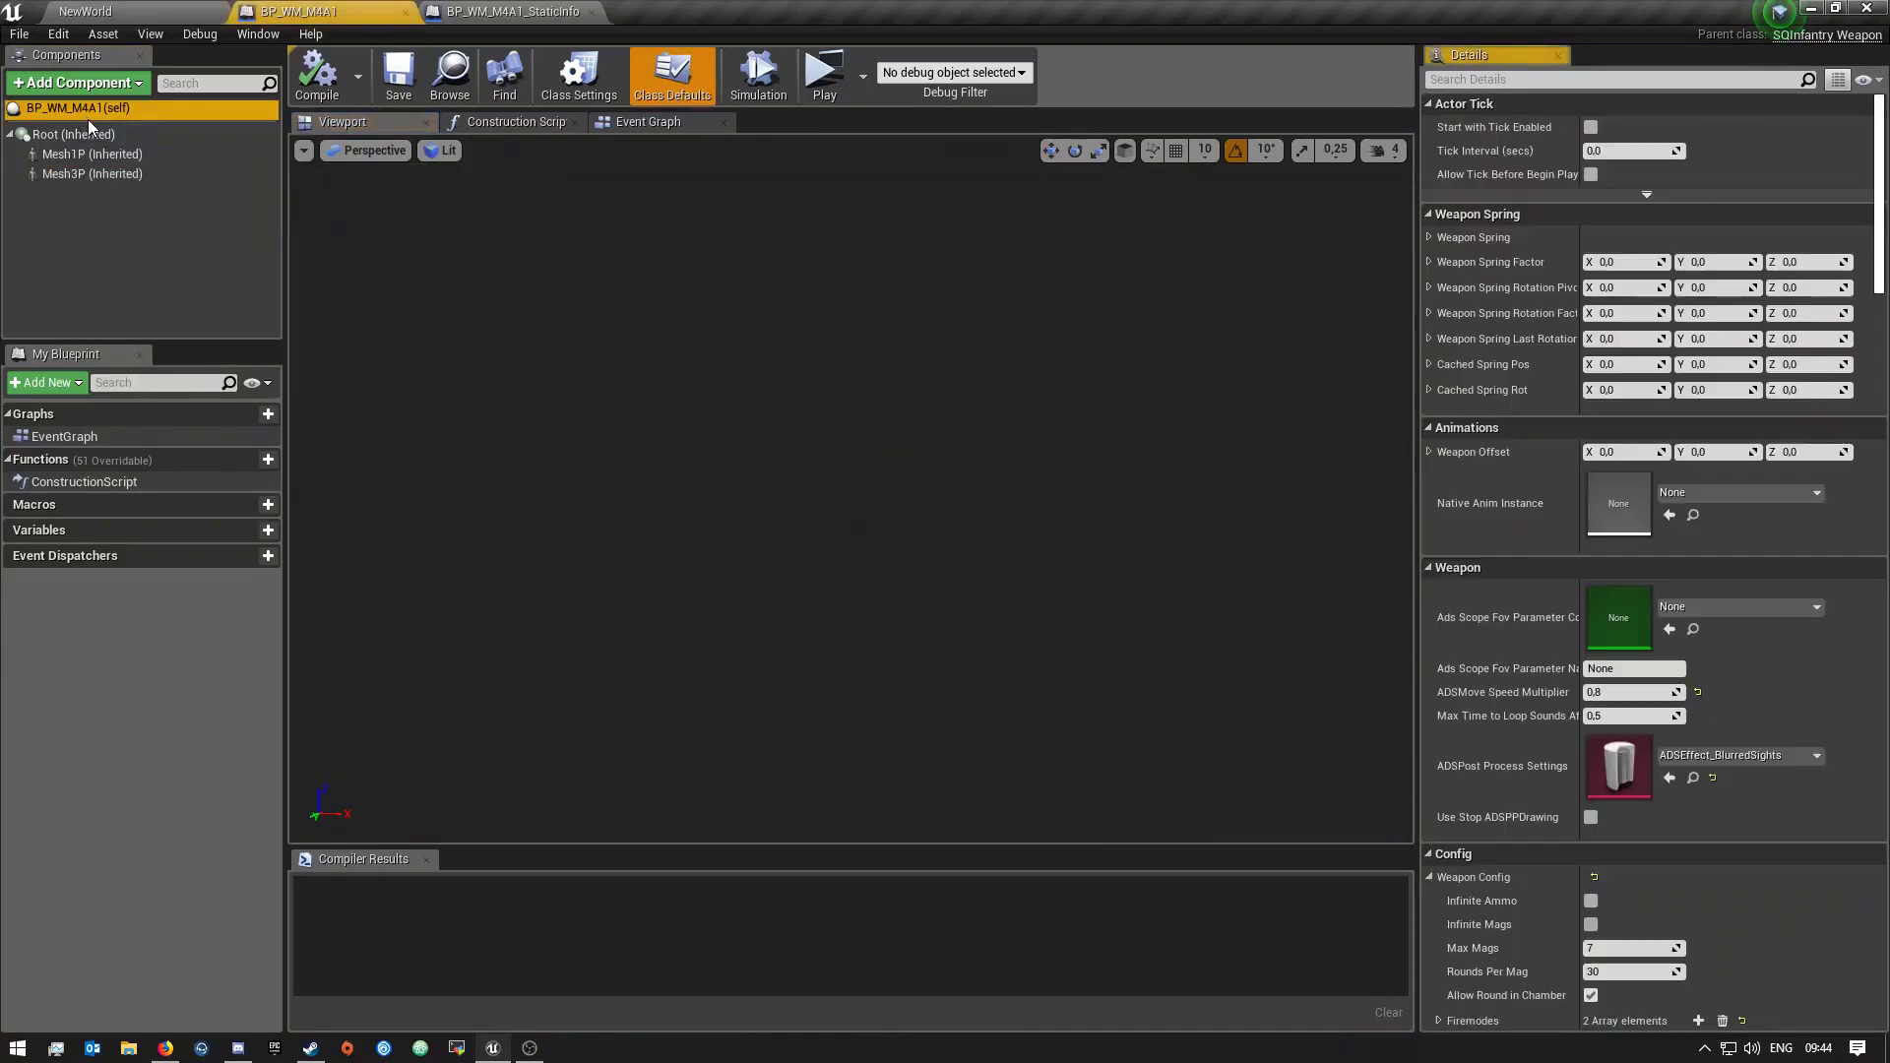
pyautogui.click(83, 157)
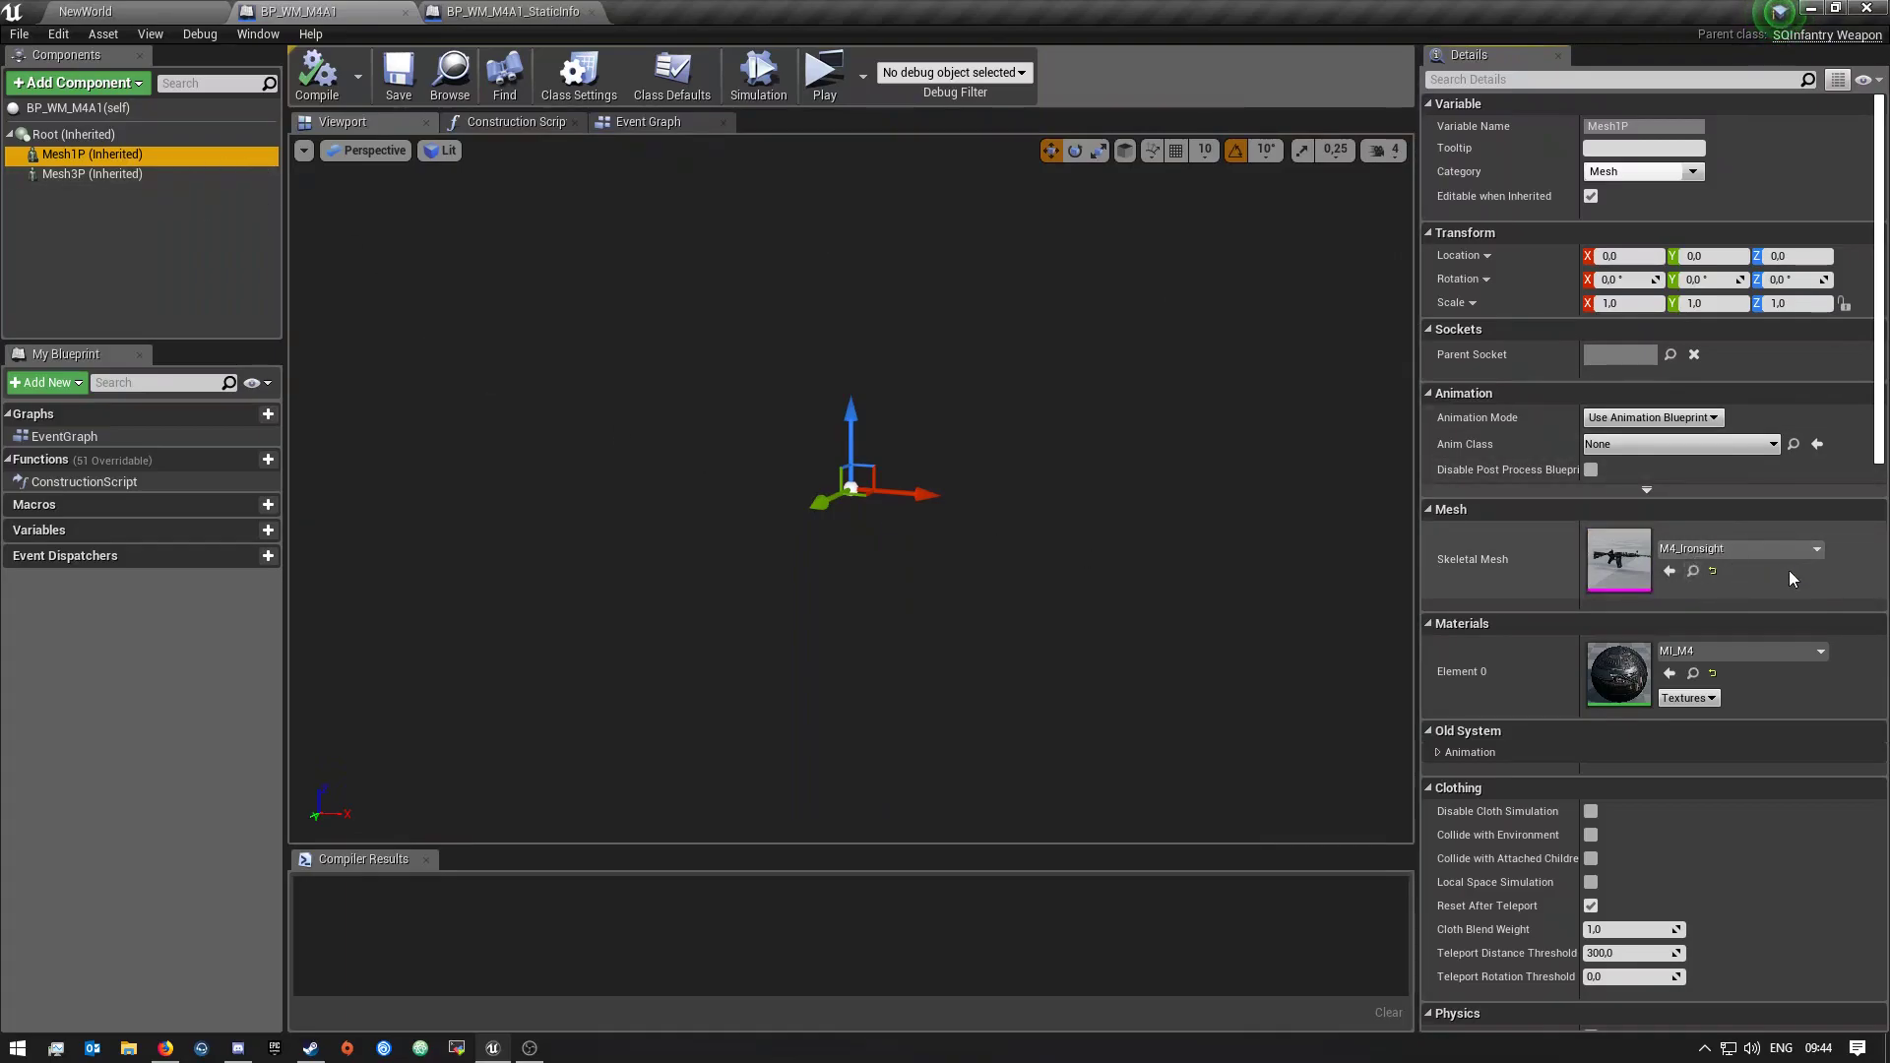
pyautogui.click(108, 197)
pyautogui.click(86, 154)
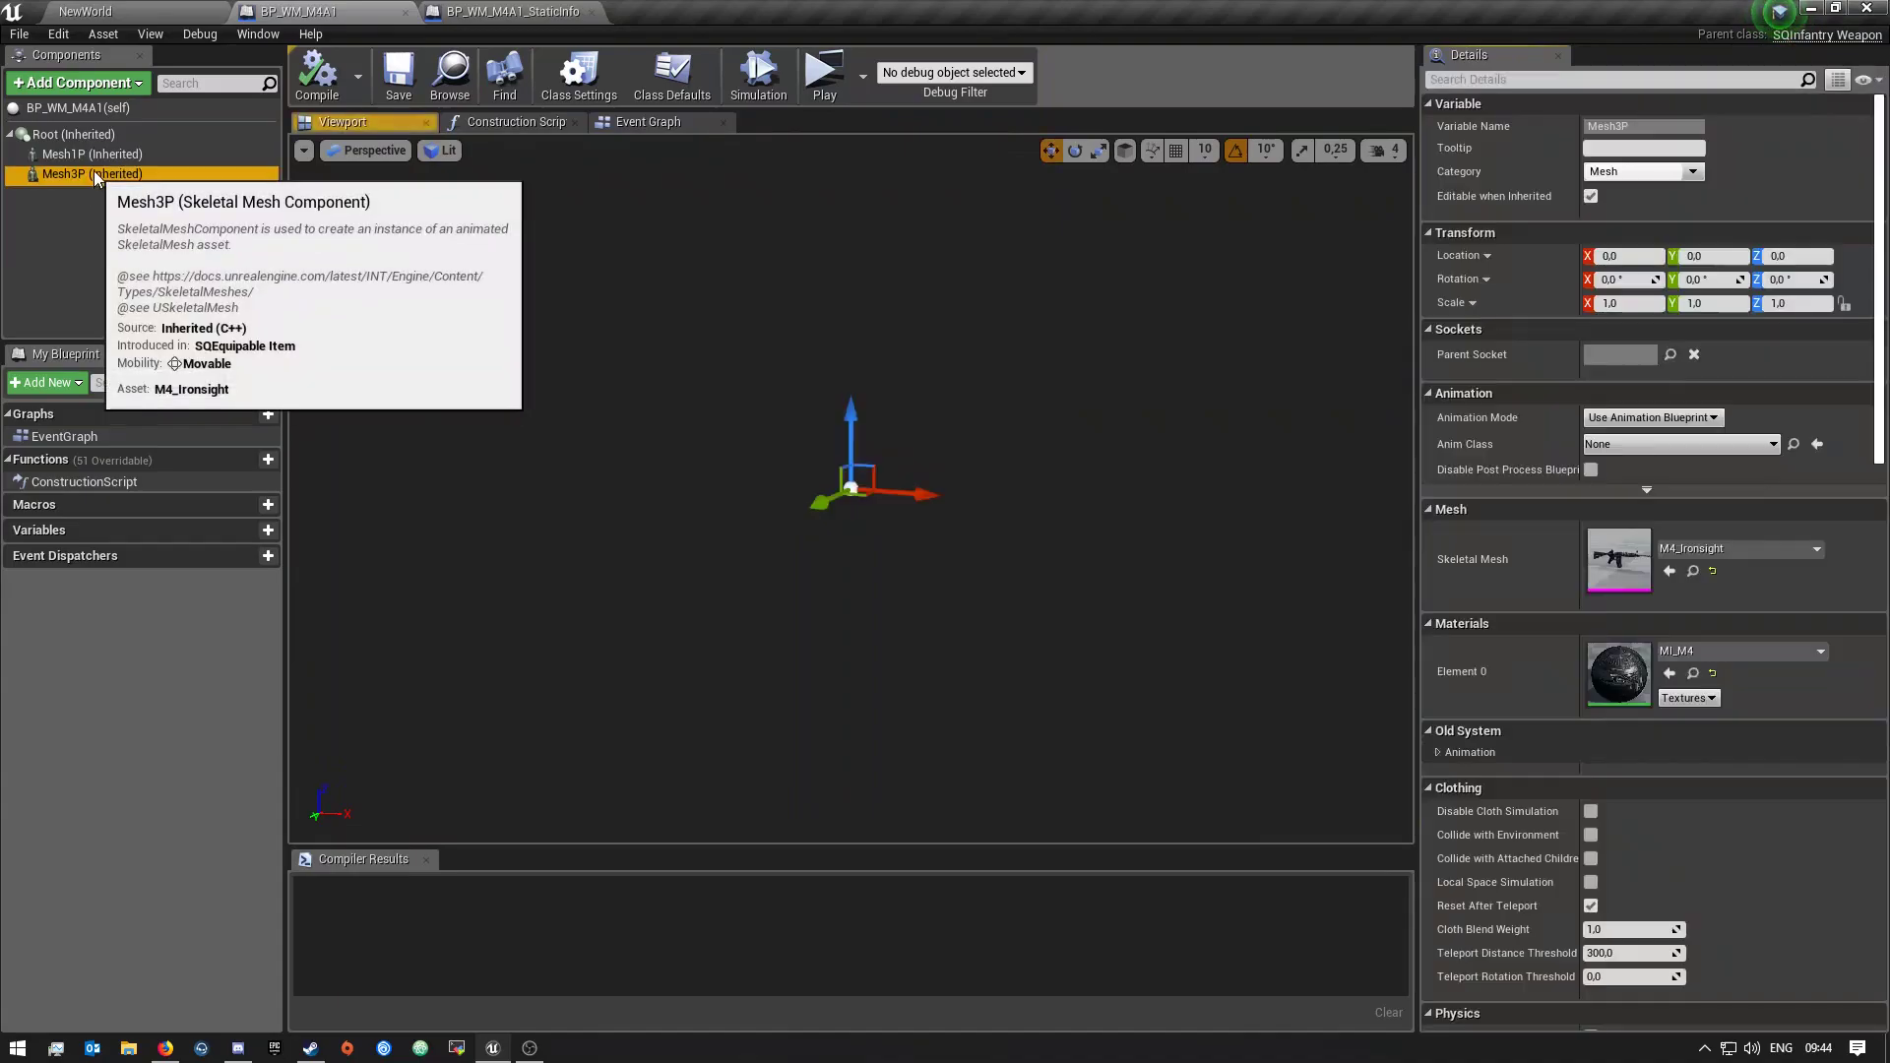
pyautogui.click(78, 177)
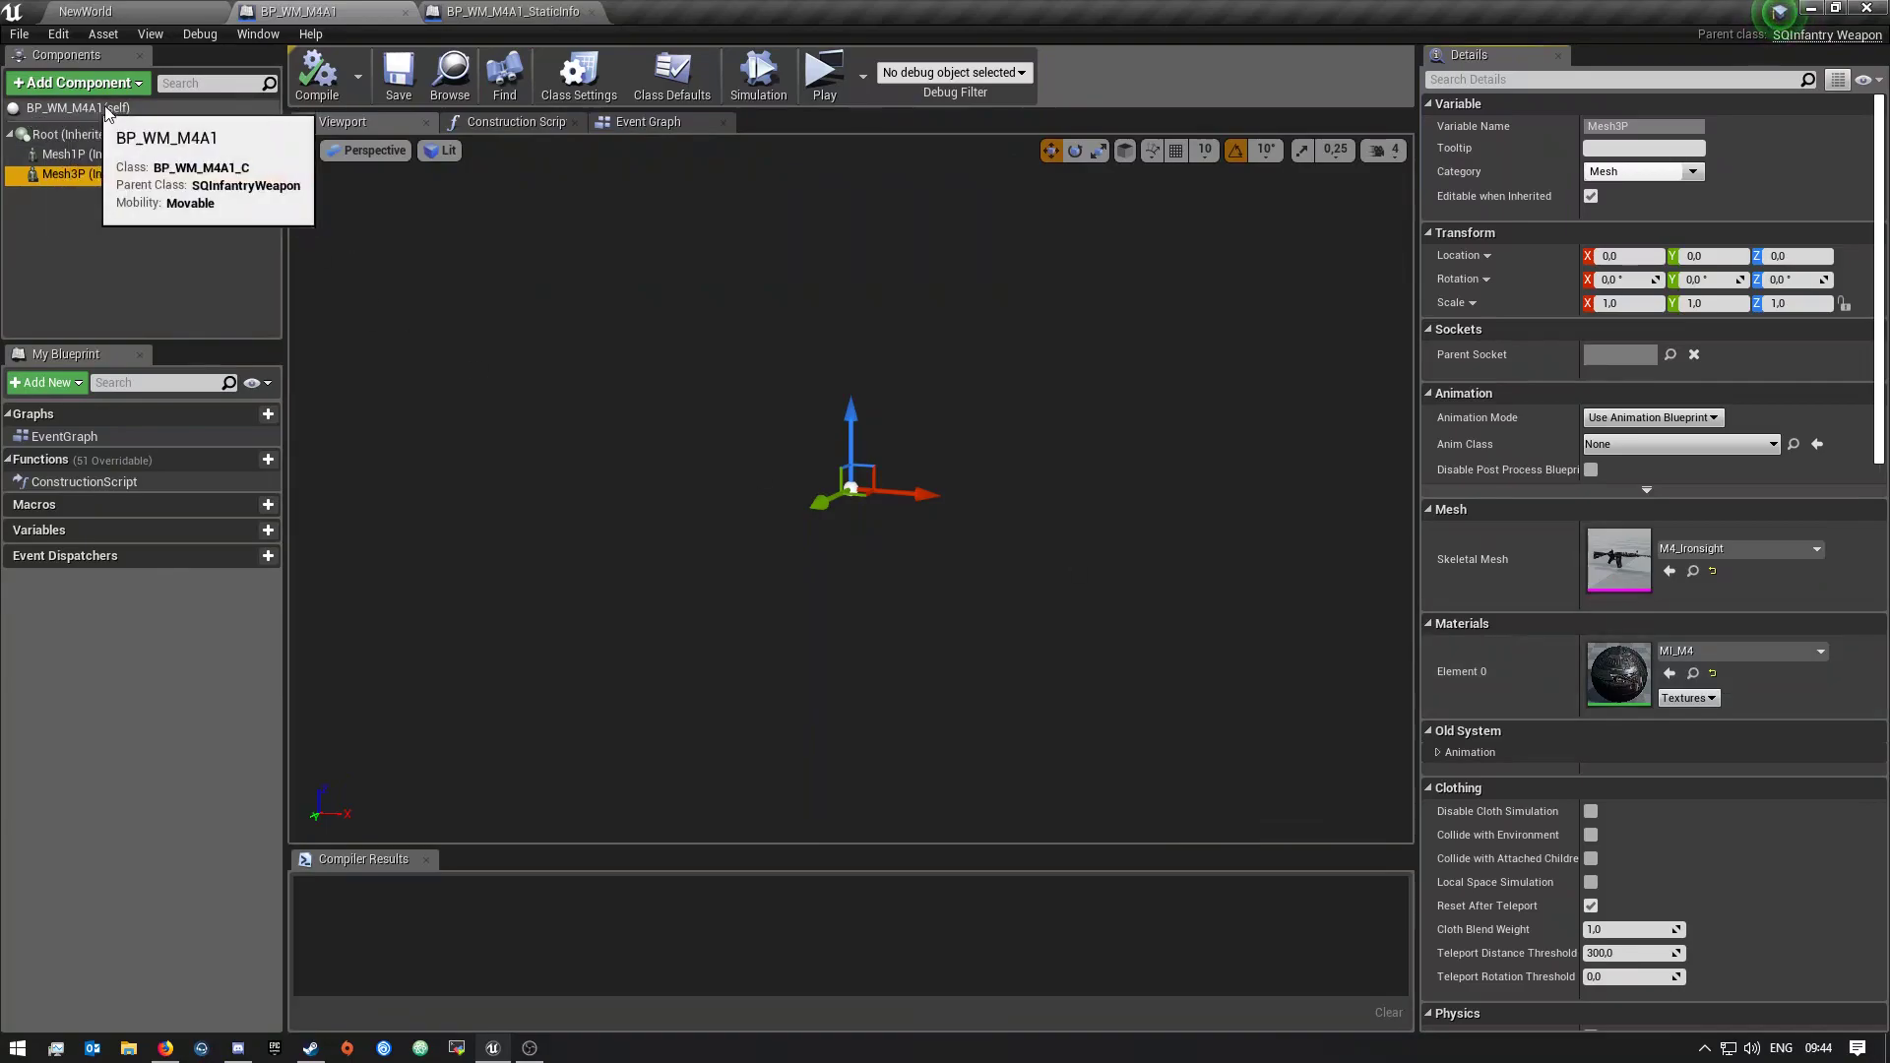
# Look through the projectiles available for Projectile Class in the Weapon Config of BP_WM_M4A1(self), leaving the current choice in place
pyautogui.click(46, 110)
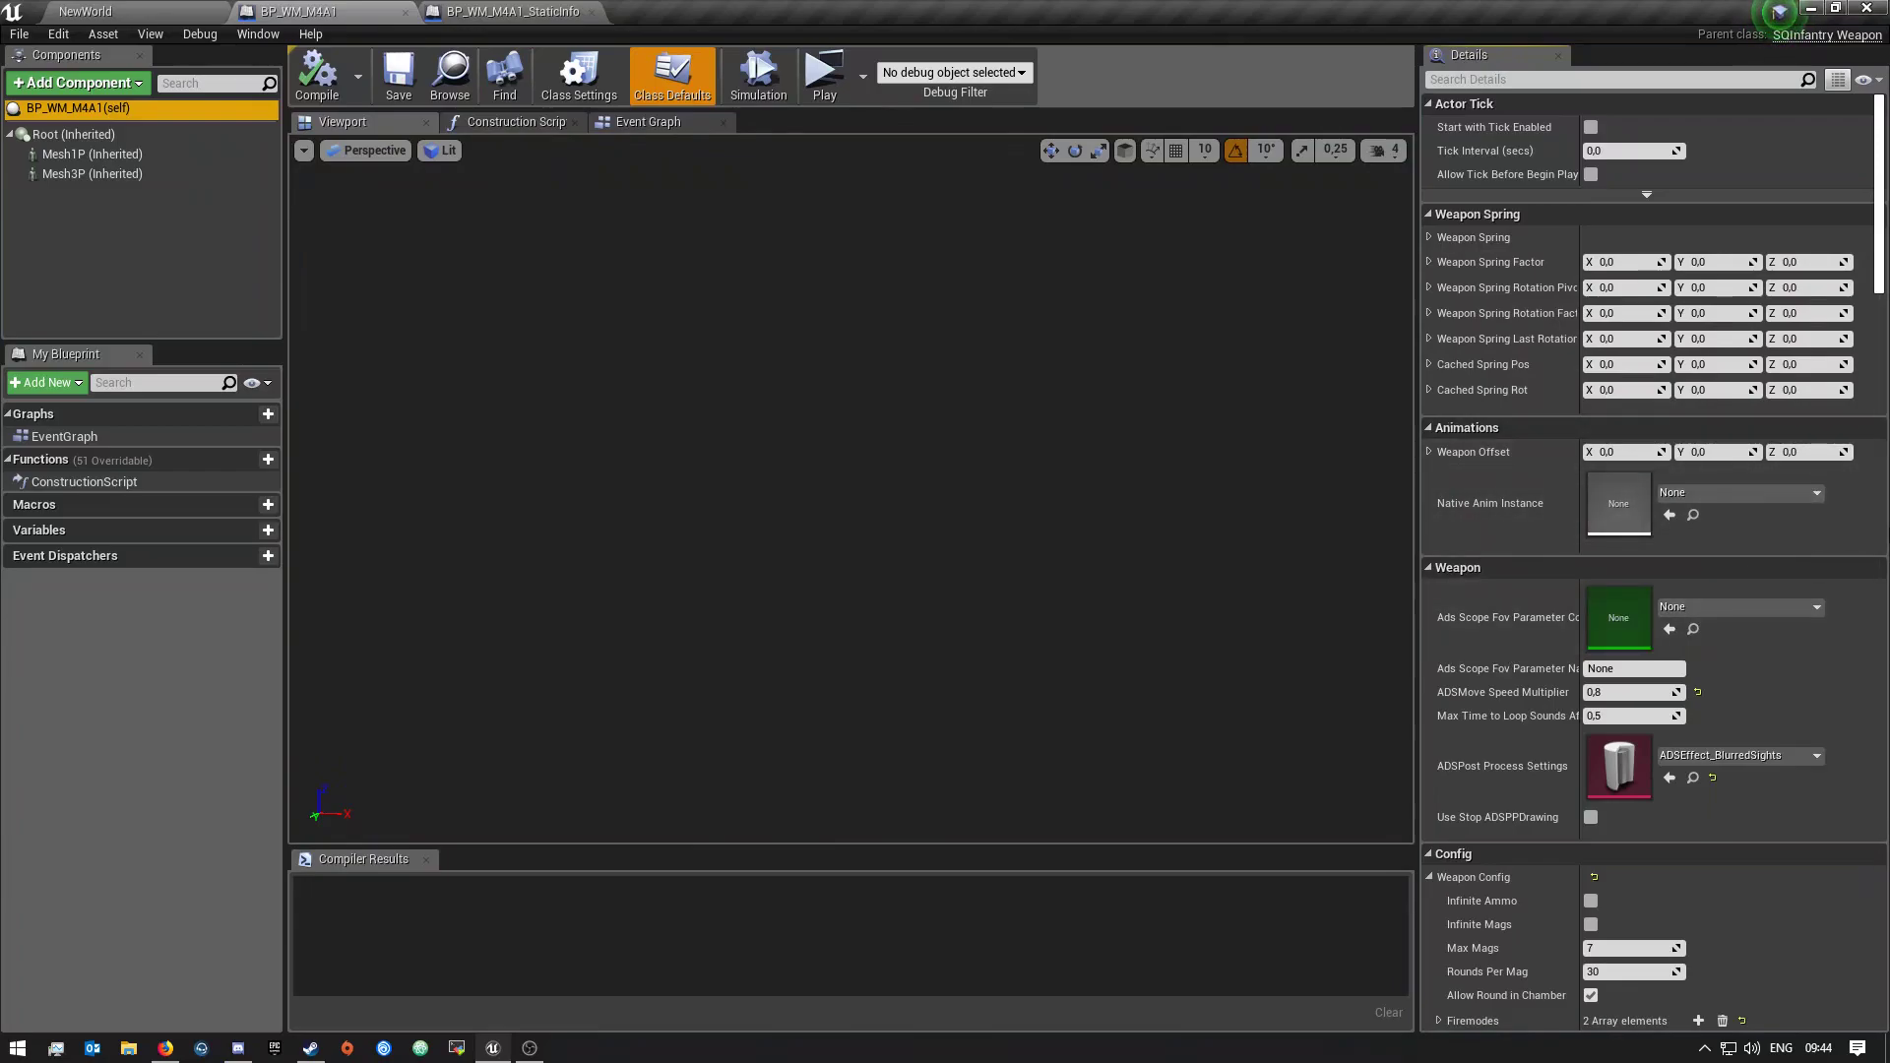
pyautogui.scroll(-2, 1718, 564)
pyautogui.scroll(-7, 1717, 563)
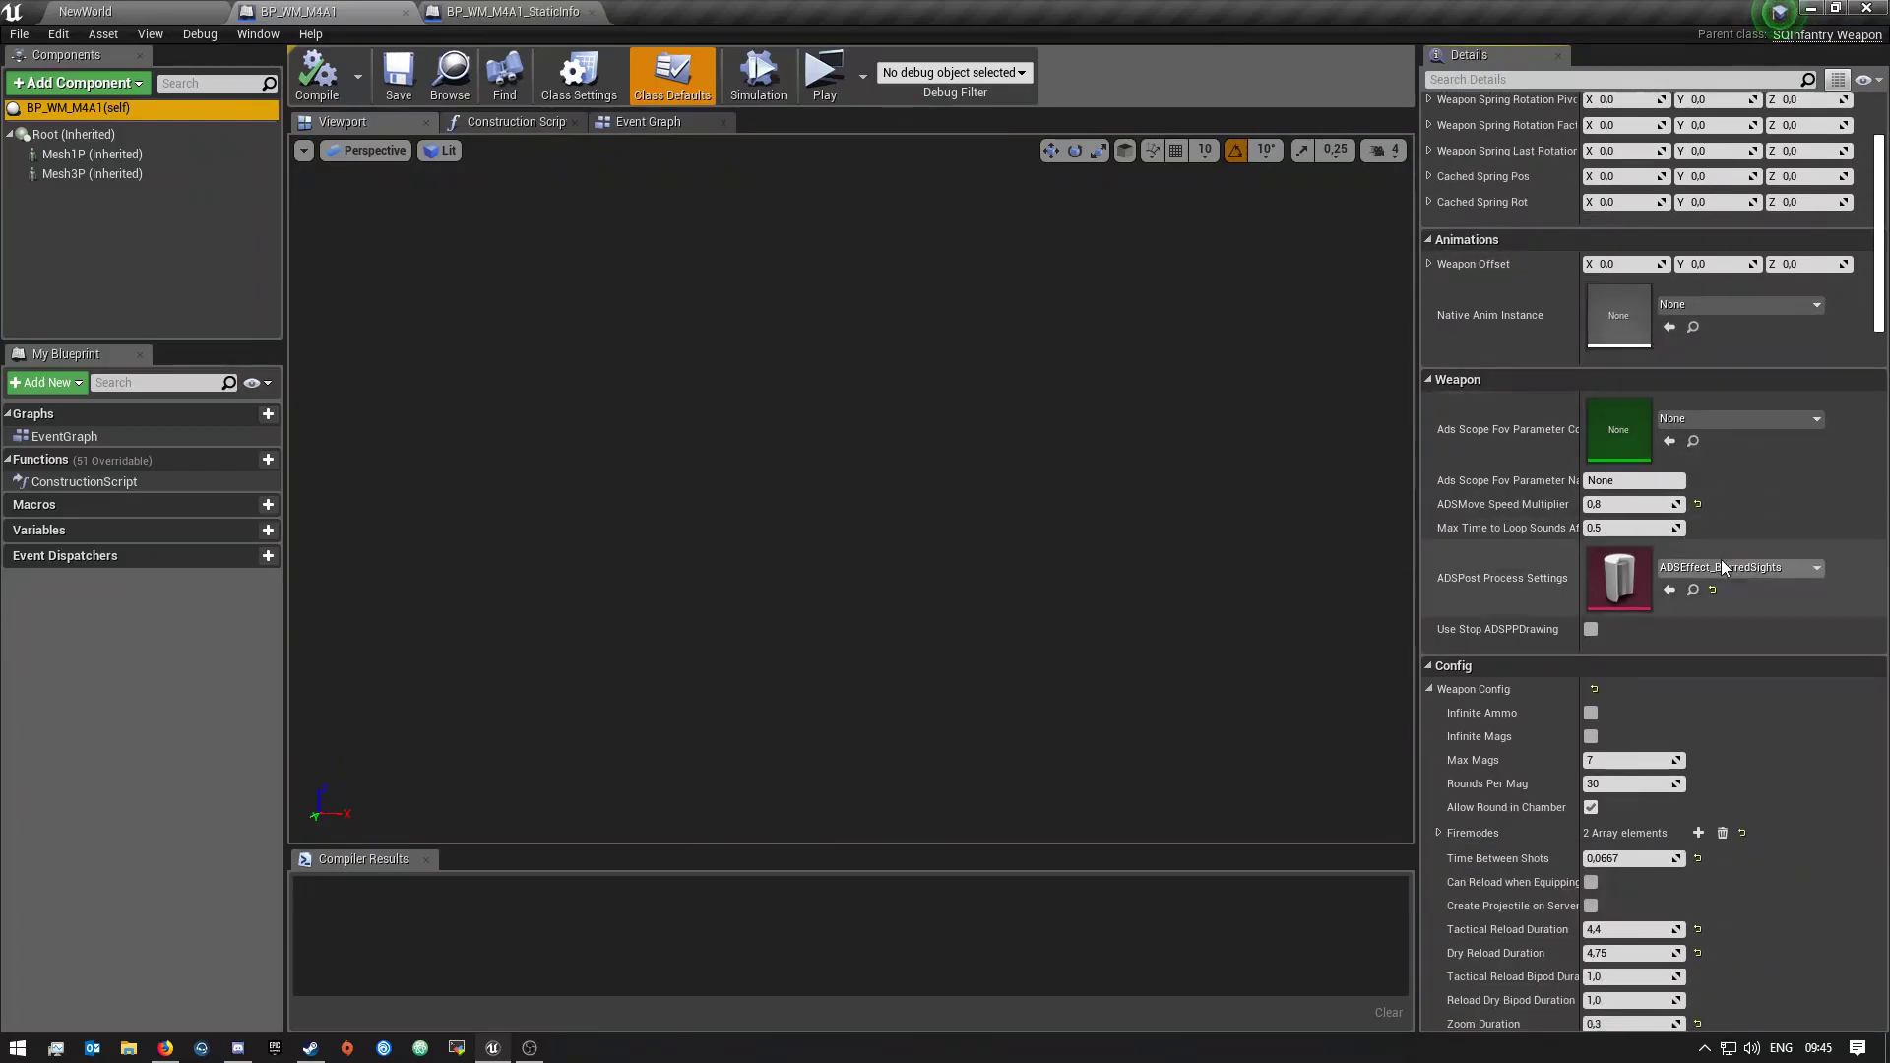
pyautogui.scroll(-8, 1663, 611)
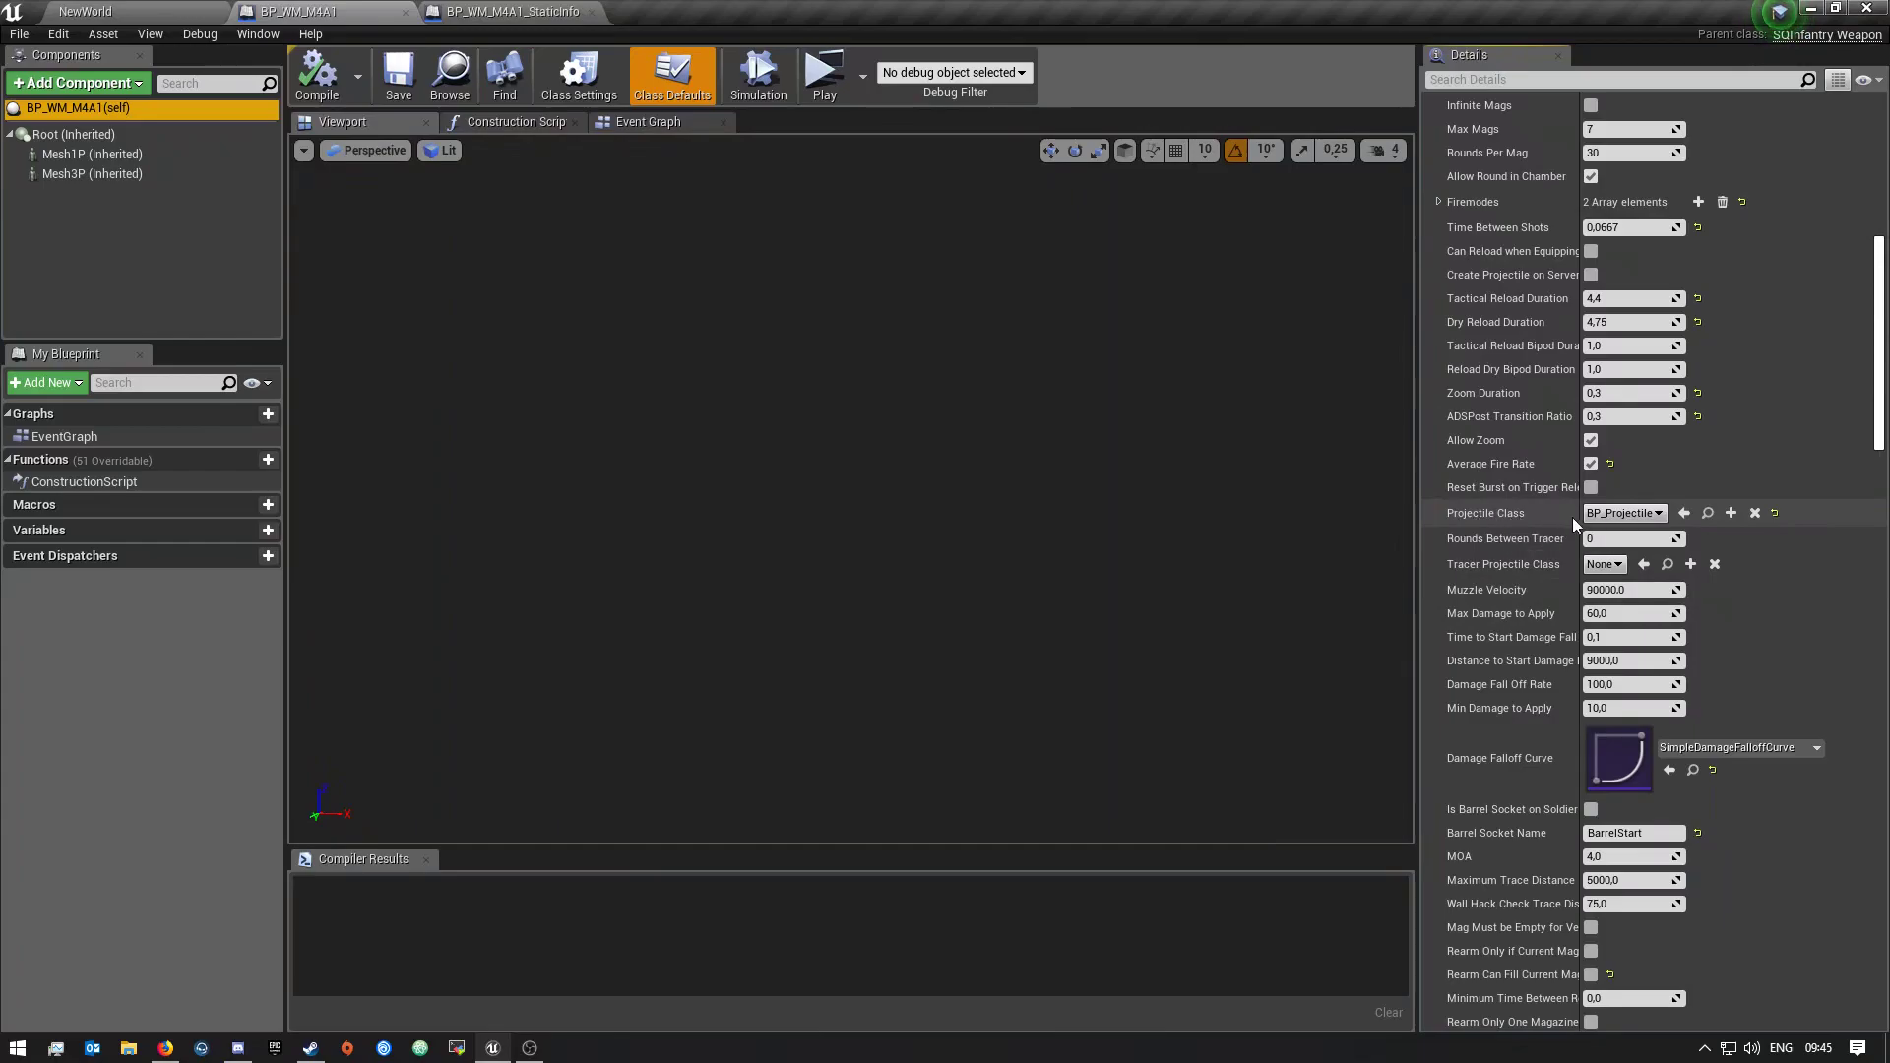
pyautogui.click(1650, 520)
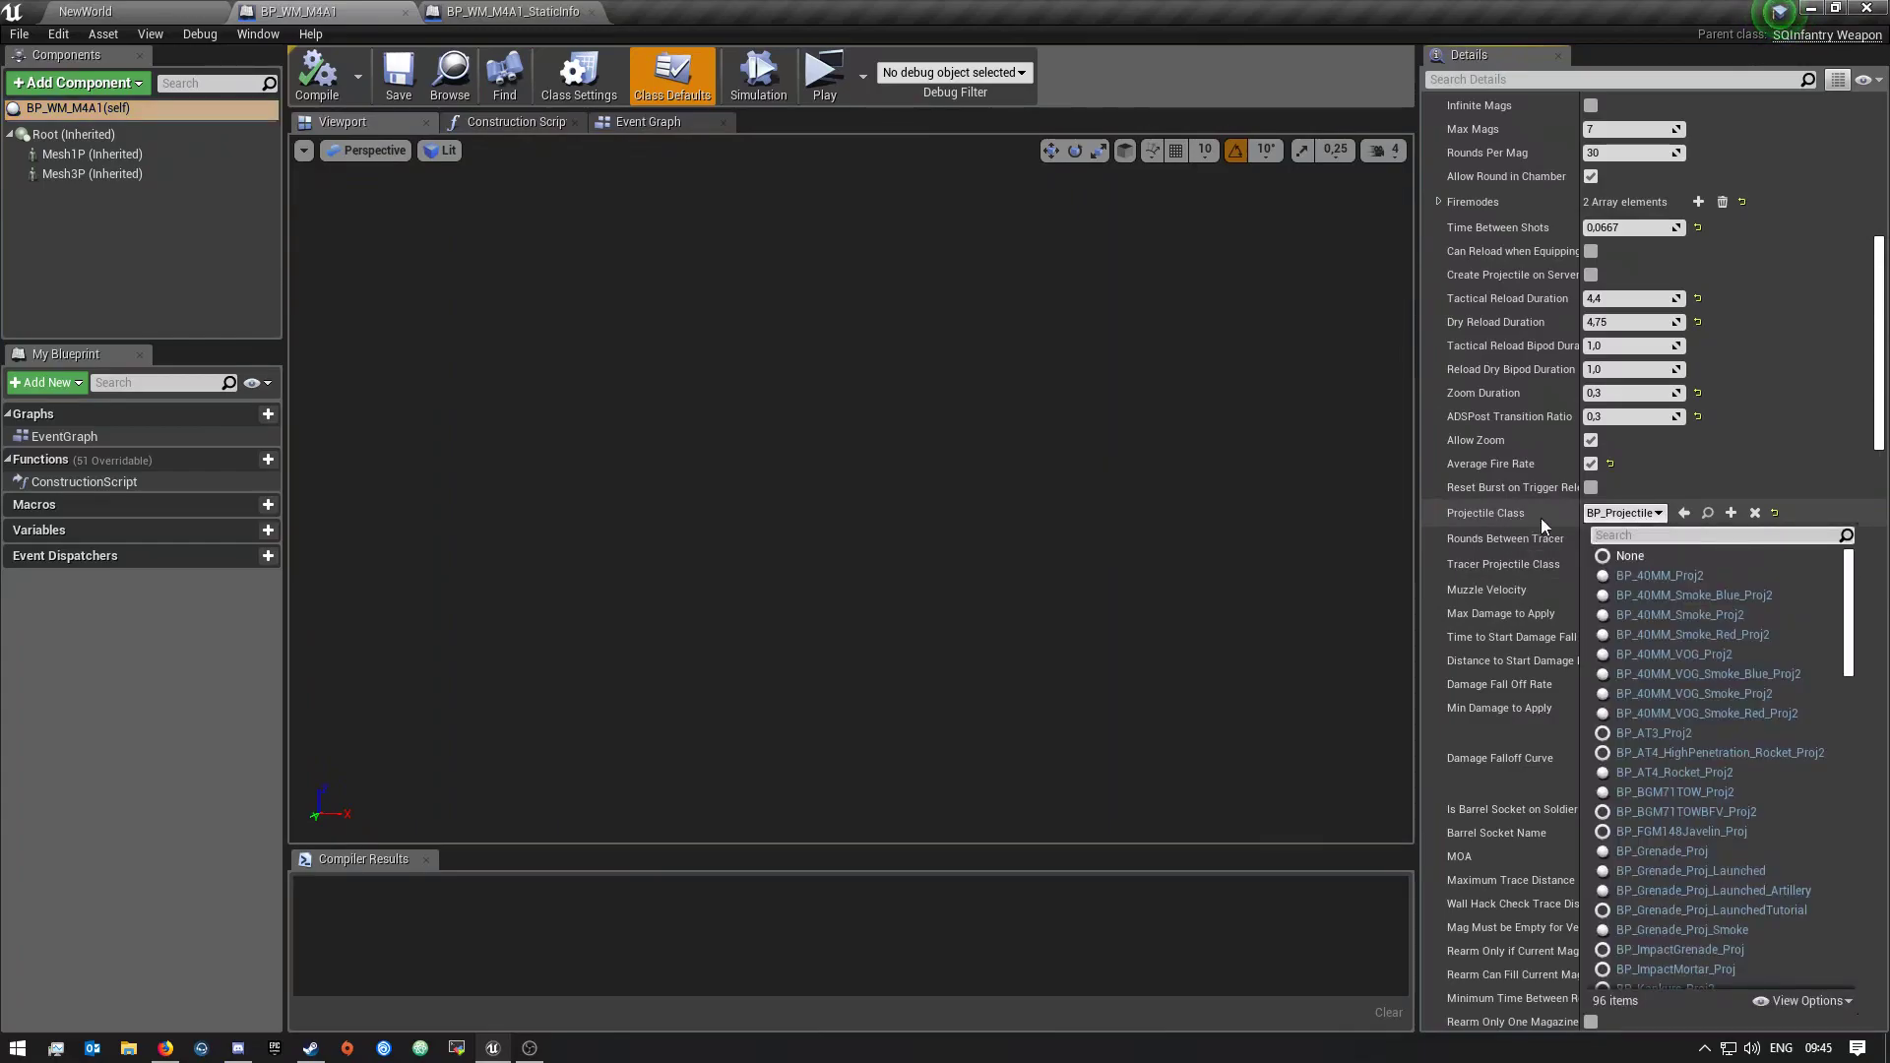
pyautogui.click(1637, 516)
pyautogui.click(1639, 516)
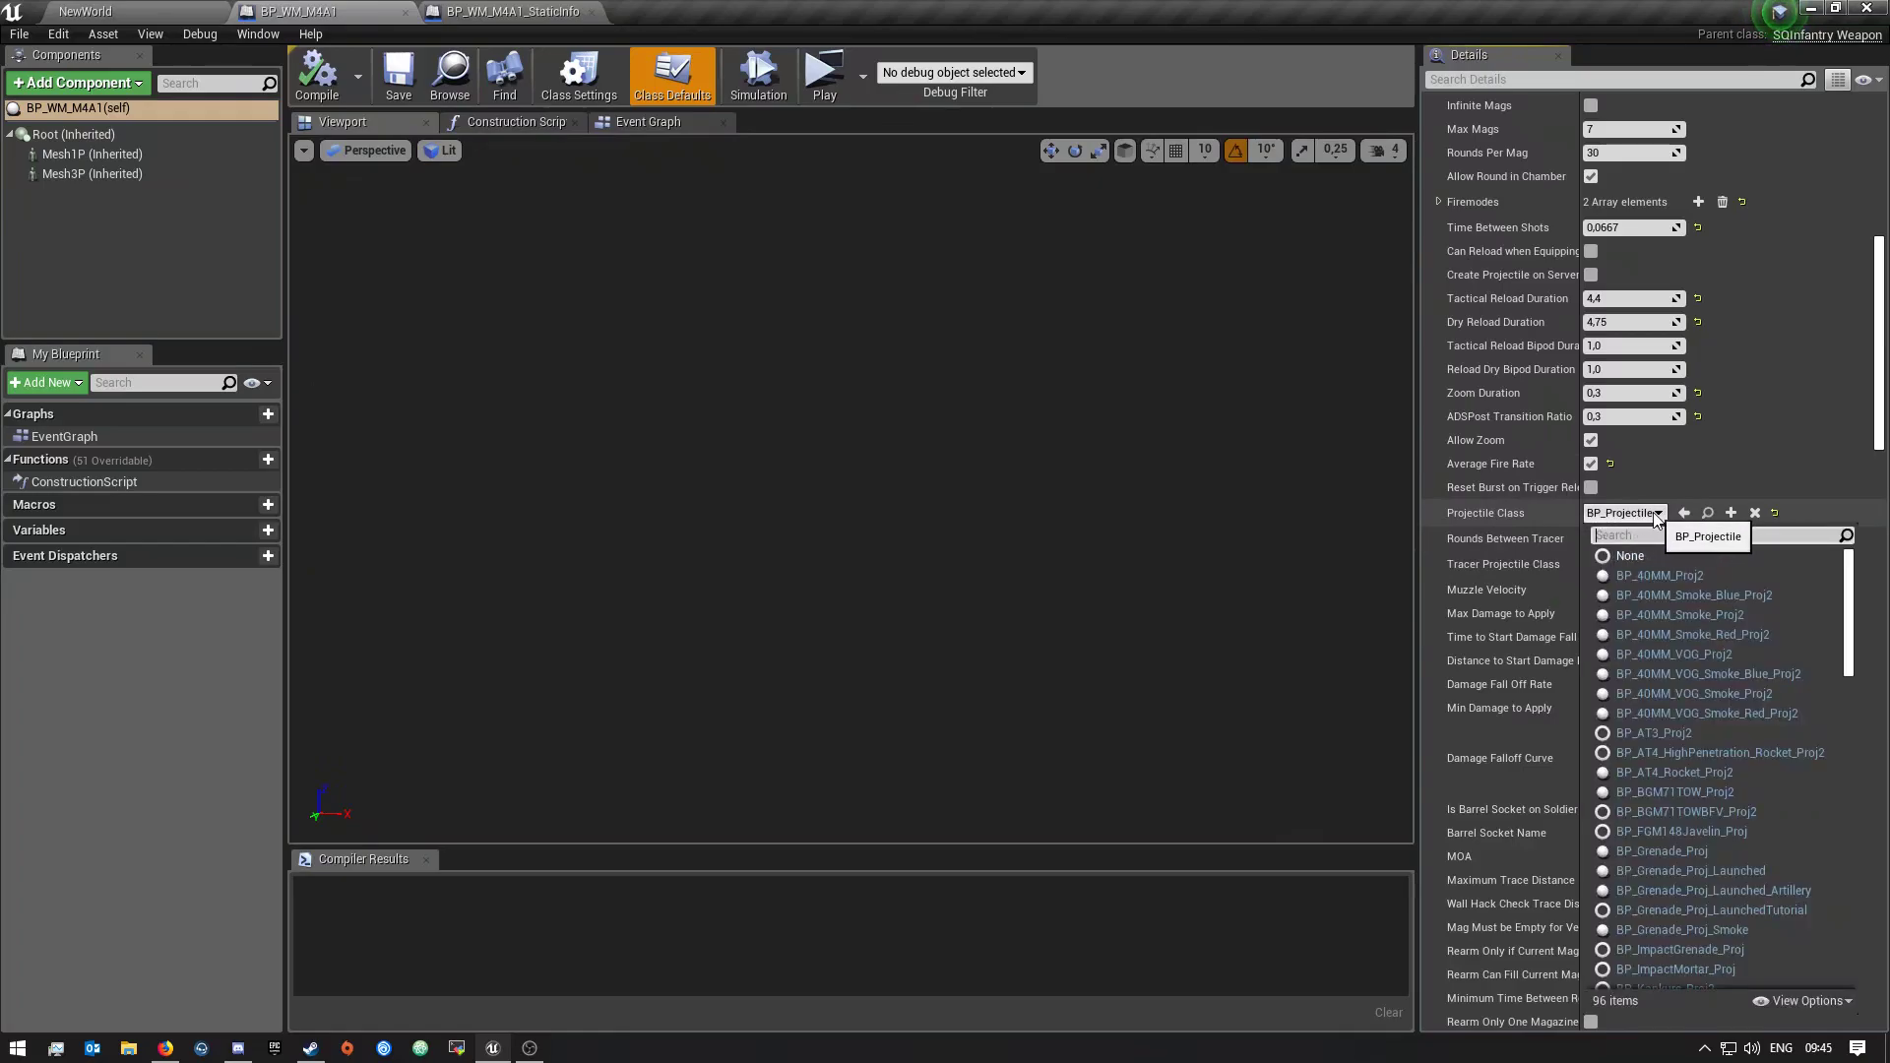
pyautogui.scroll(-5, 1735, 678)
pyautogui.scroll(-12, 1744, 677)
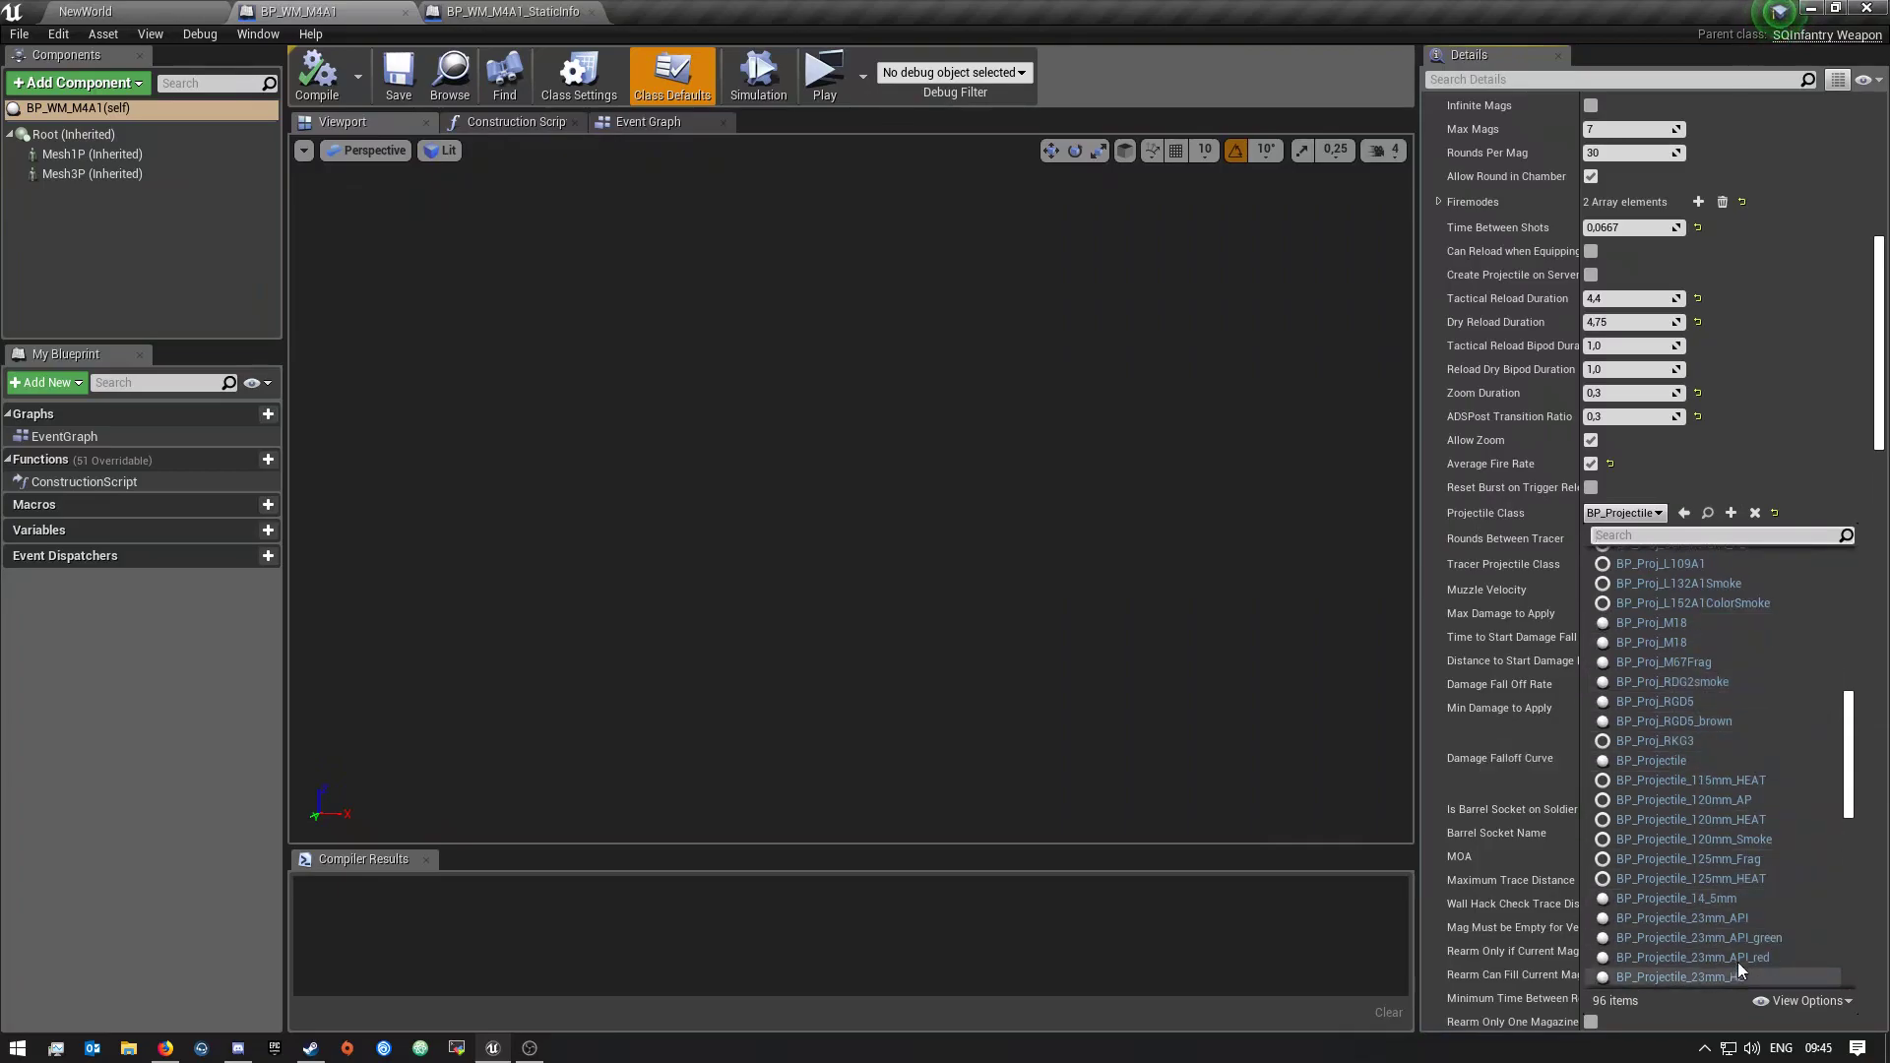
pyautogui.scroll(-3, 1733, 867)
pyautogui.scroll(-3, 1729, 882)
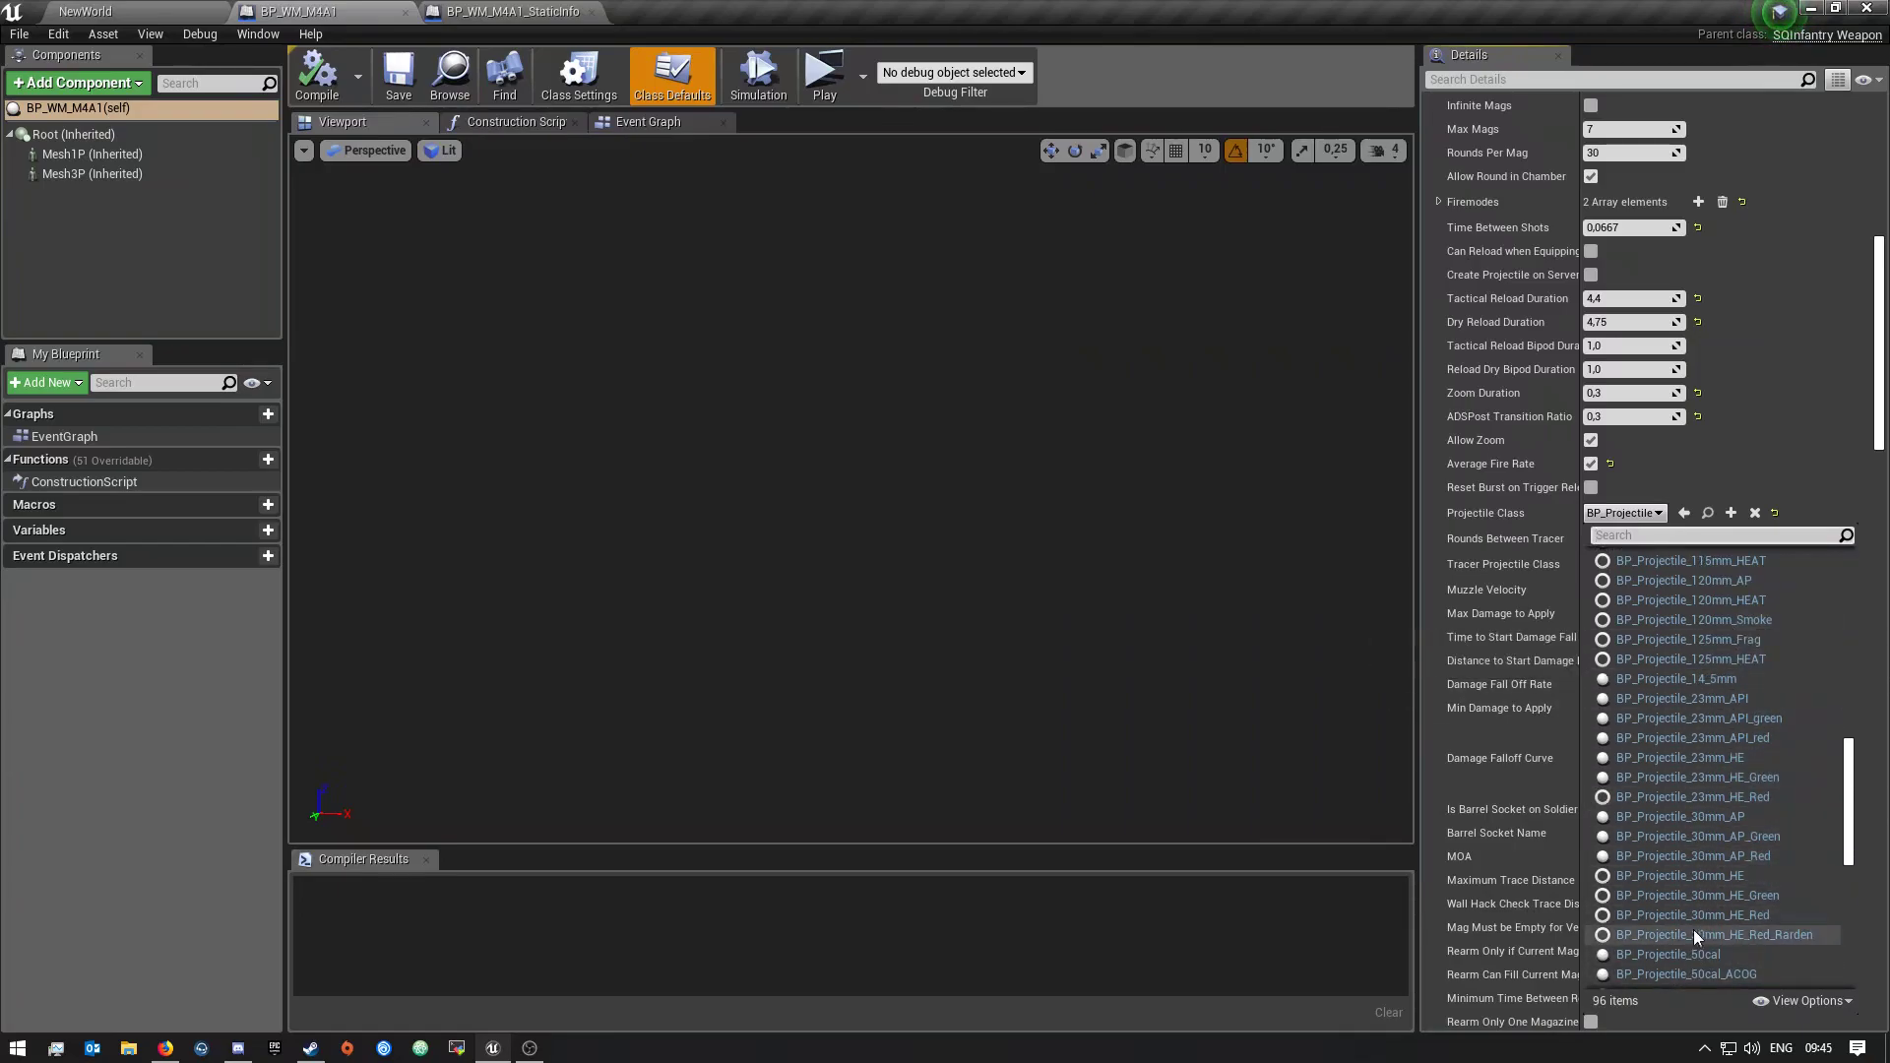
pyautogui.scroll(-1, 1715, 886)
pyautogui.scroll(-3, 1716, 888)
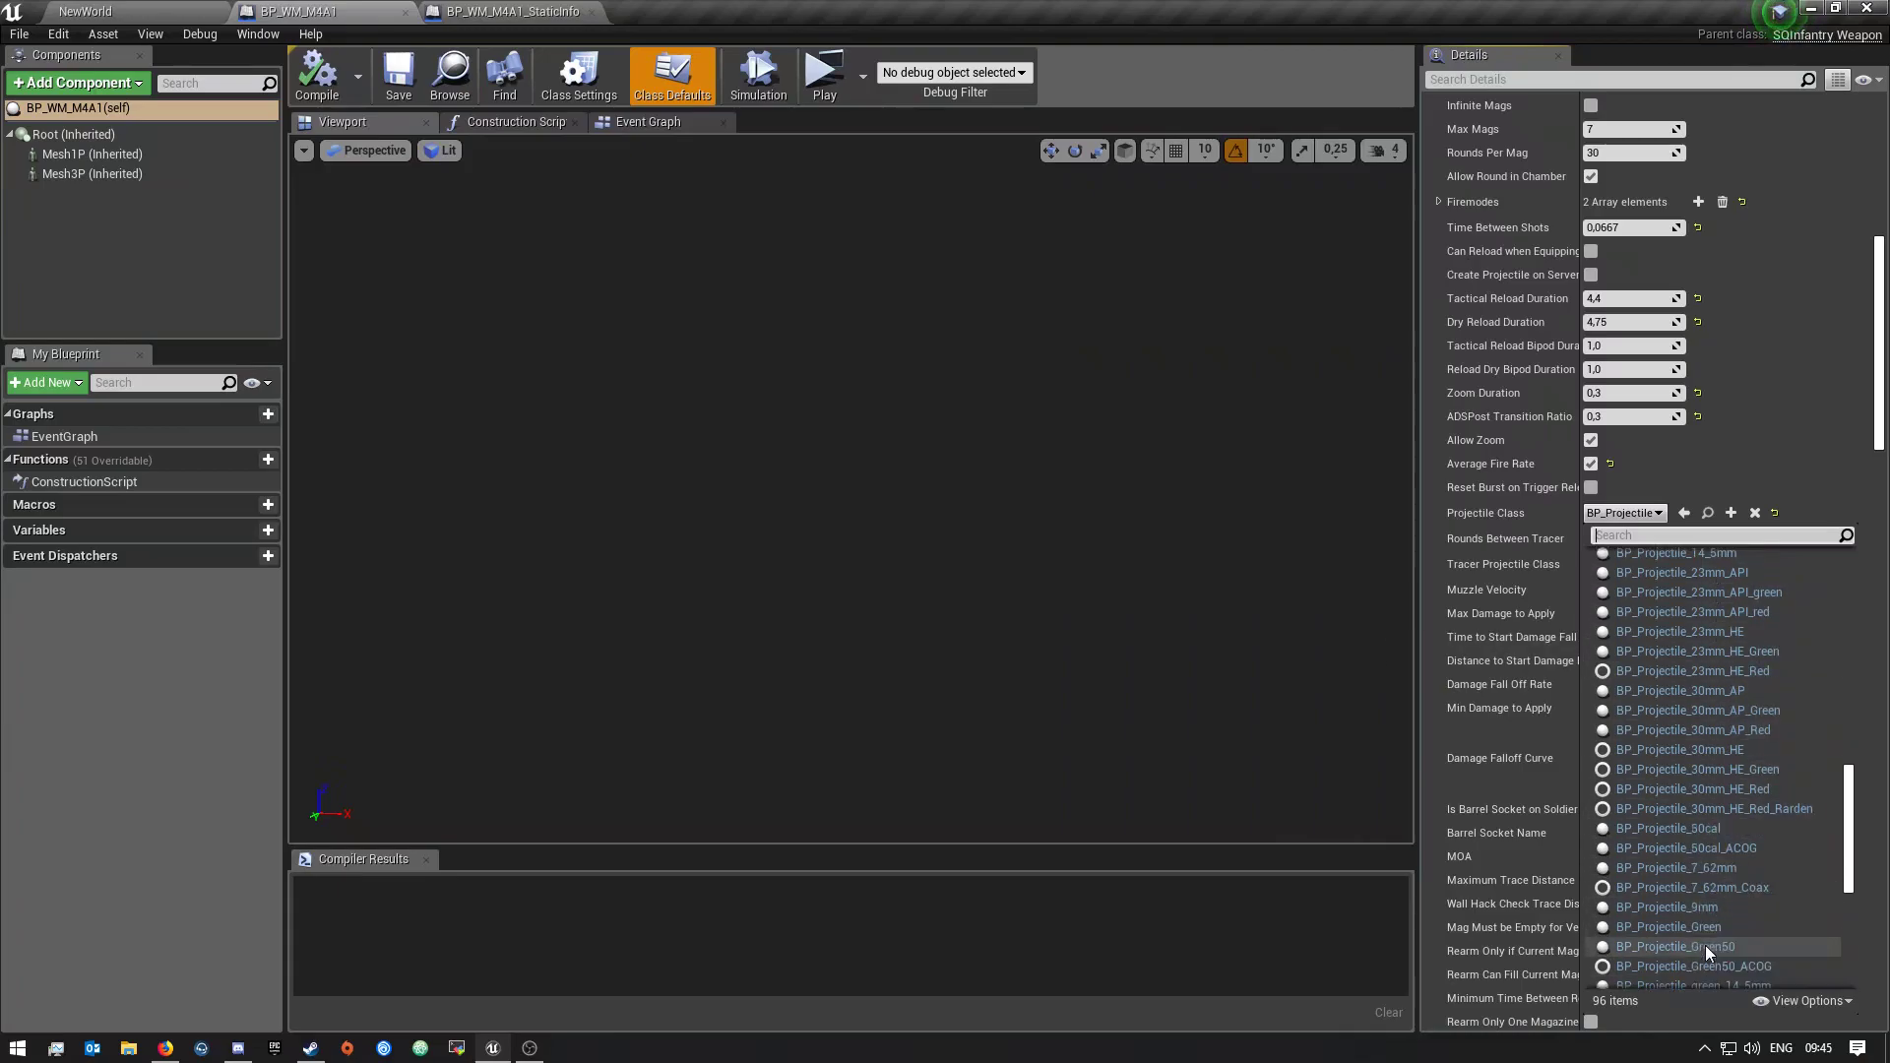
pyautogui.scroll(20, 1750, 796)
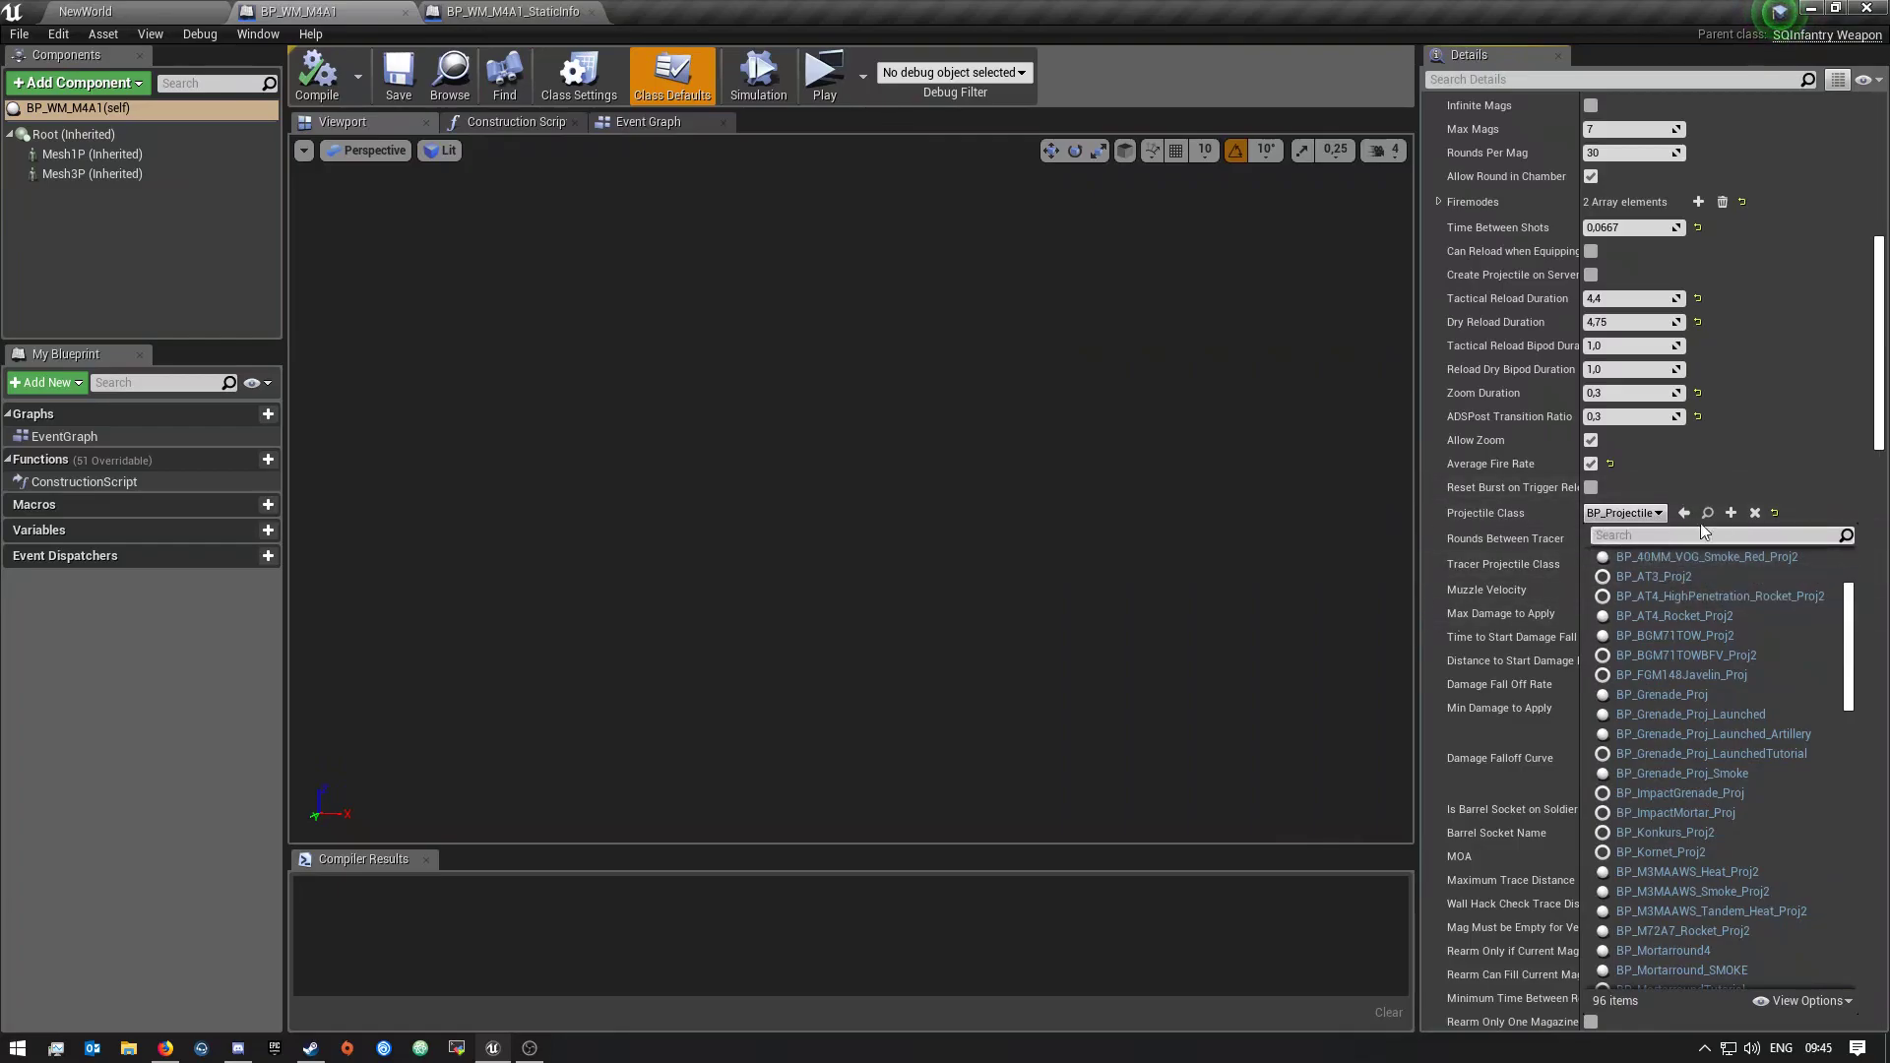
pyautogui.click(1833, 445)
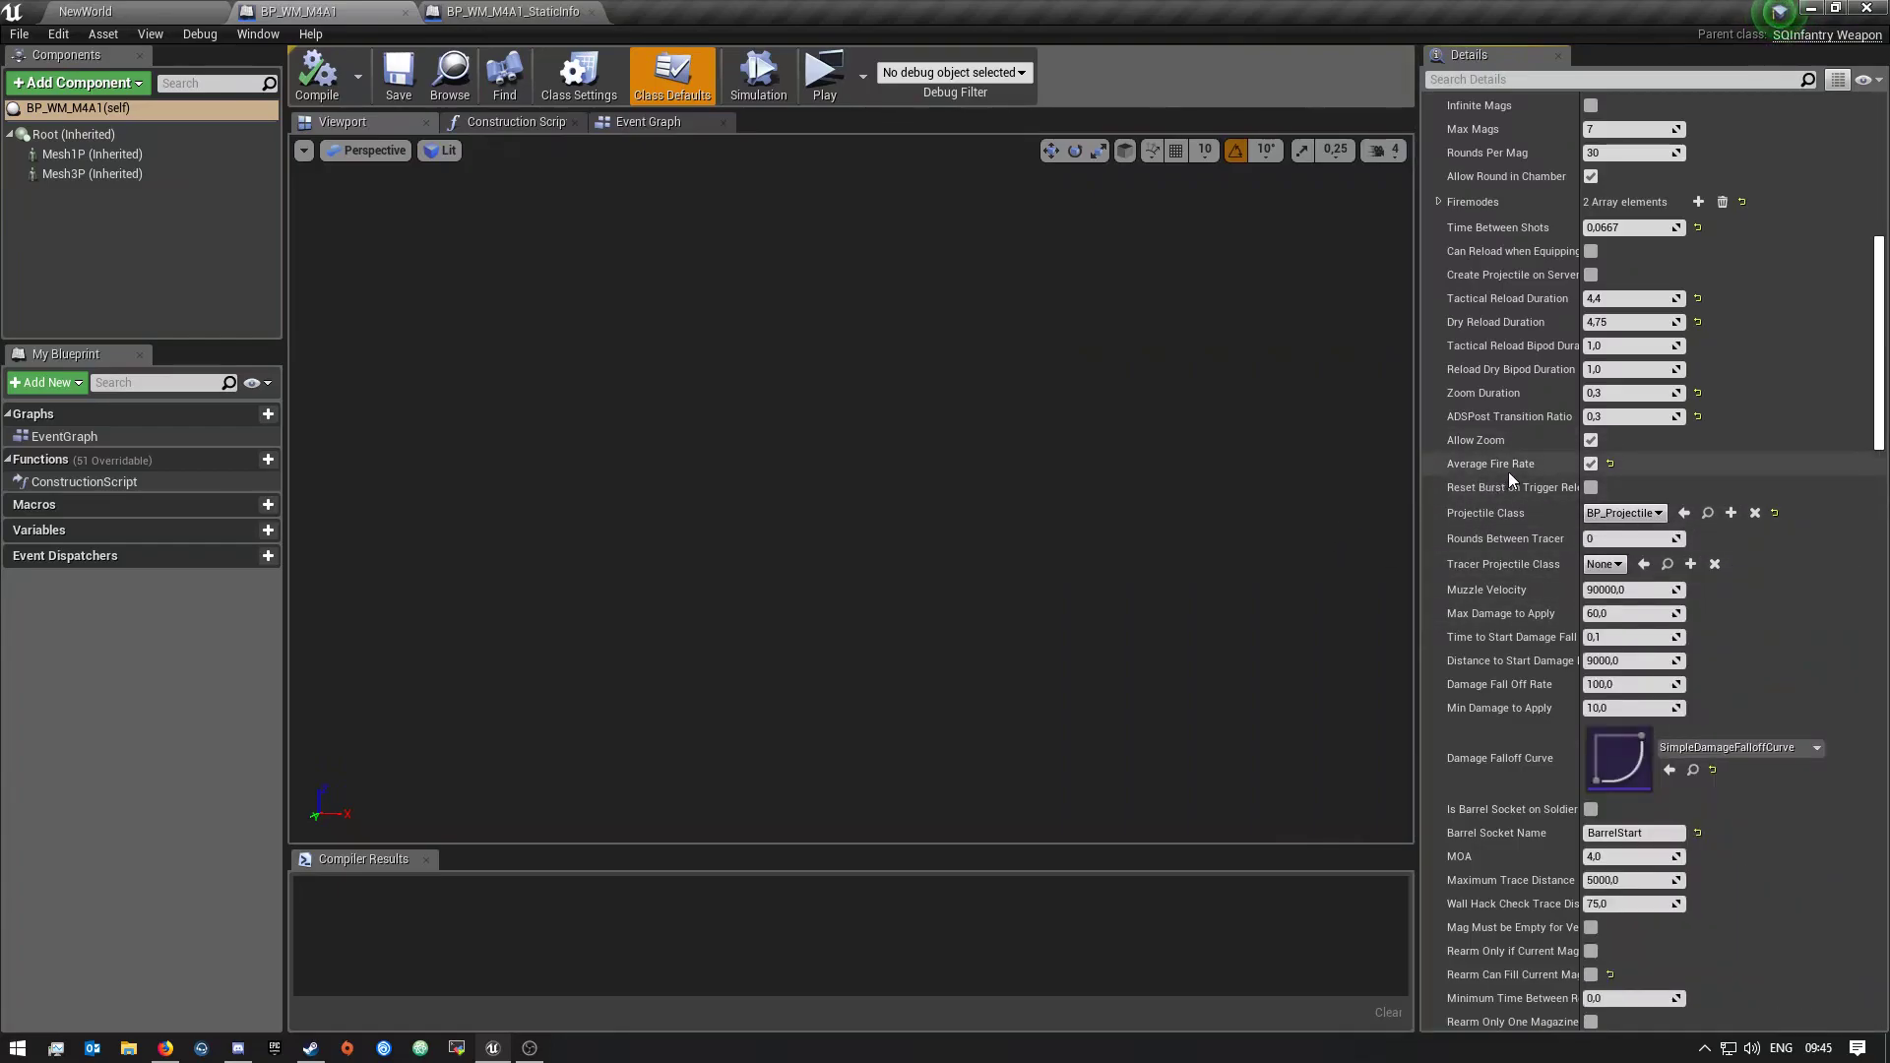
# Review the Weapon Config settings for magazines, rounds per magazine, reload durations, muzzle velocity and damage
pyautogui.scroll(2, 1544, 629)
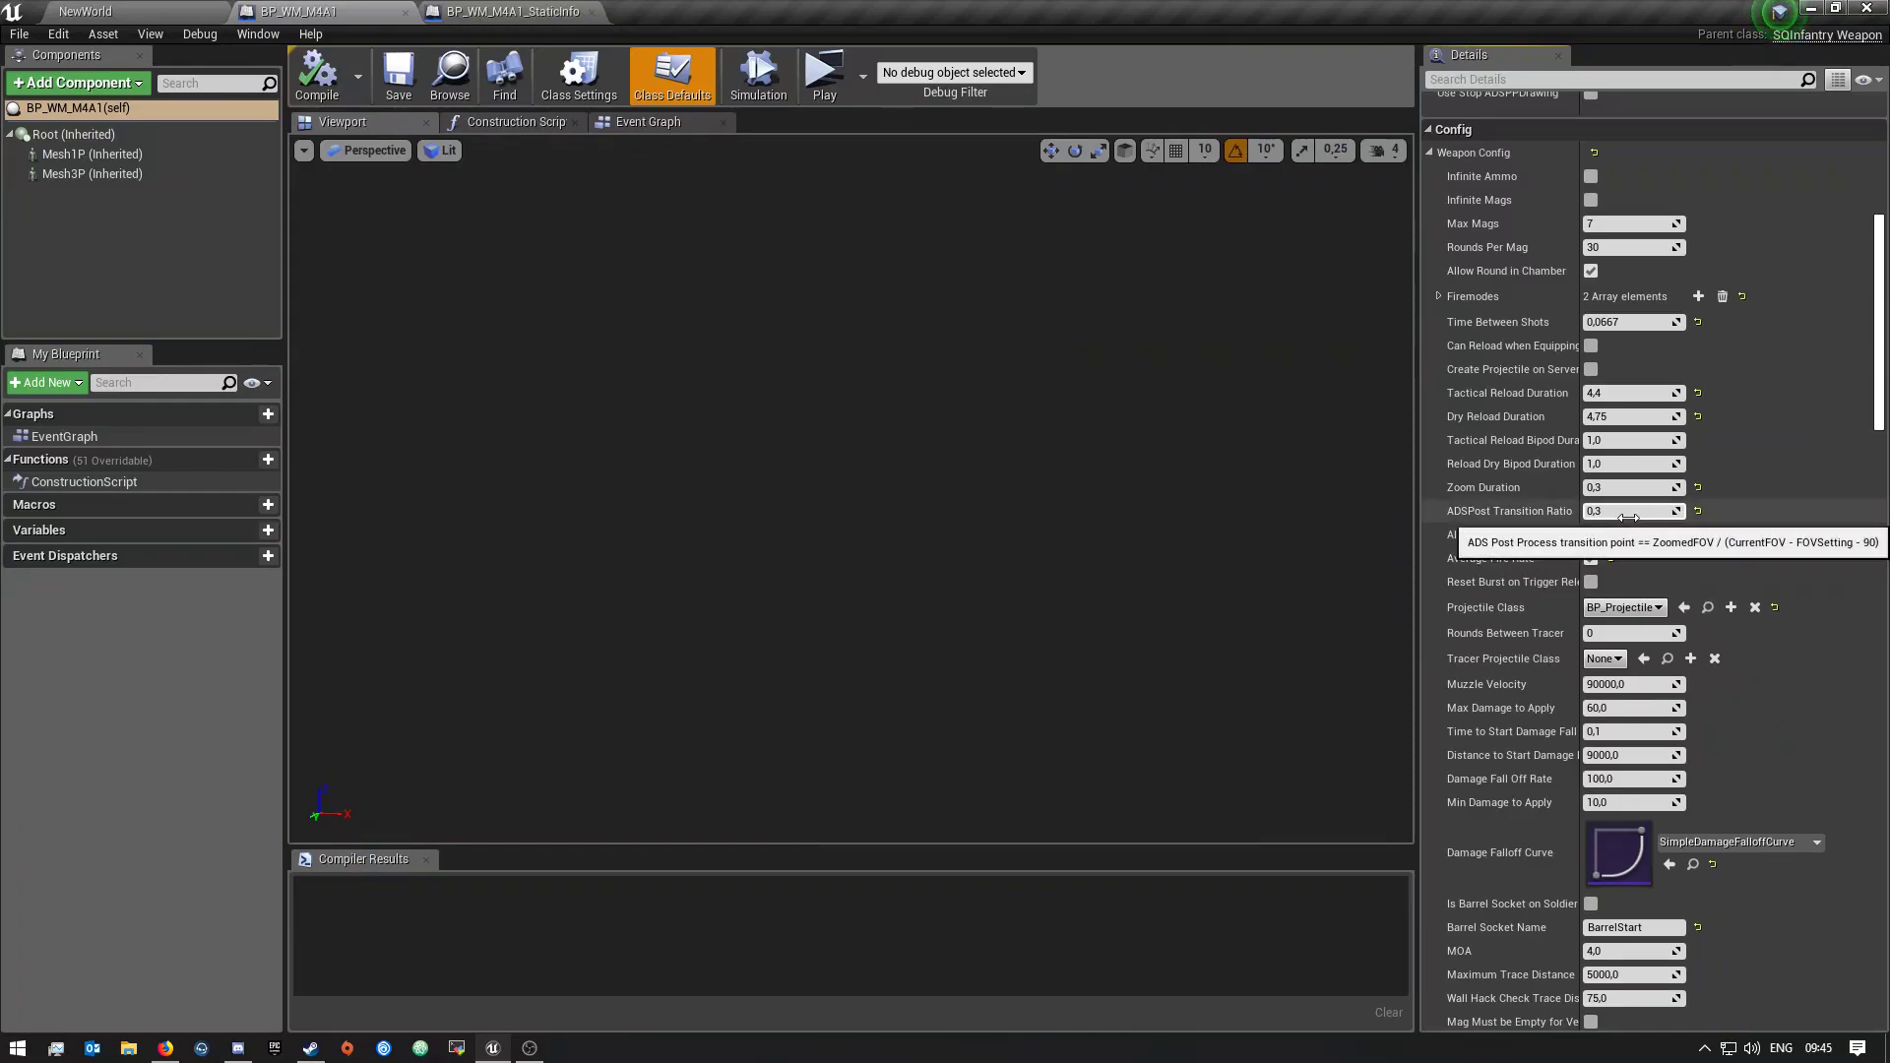
pyautogui.scroll(3, 1628, 518)
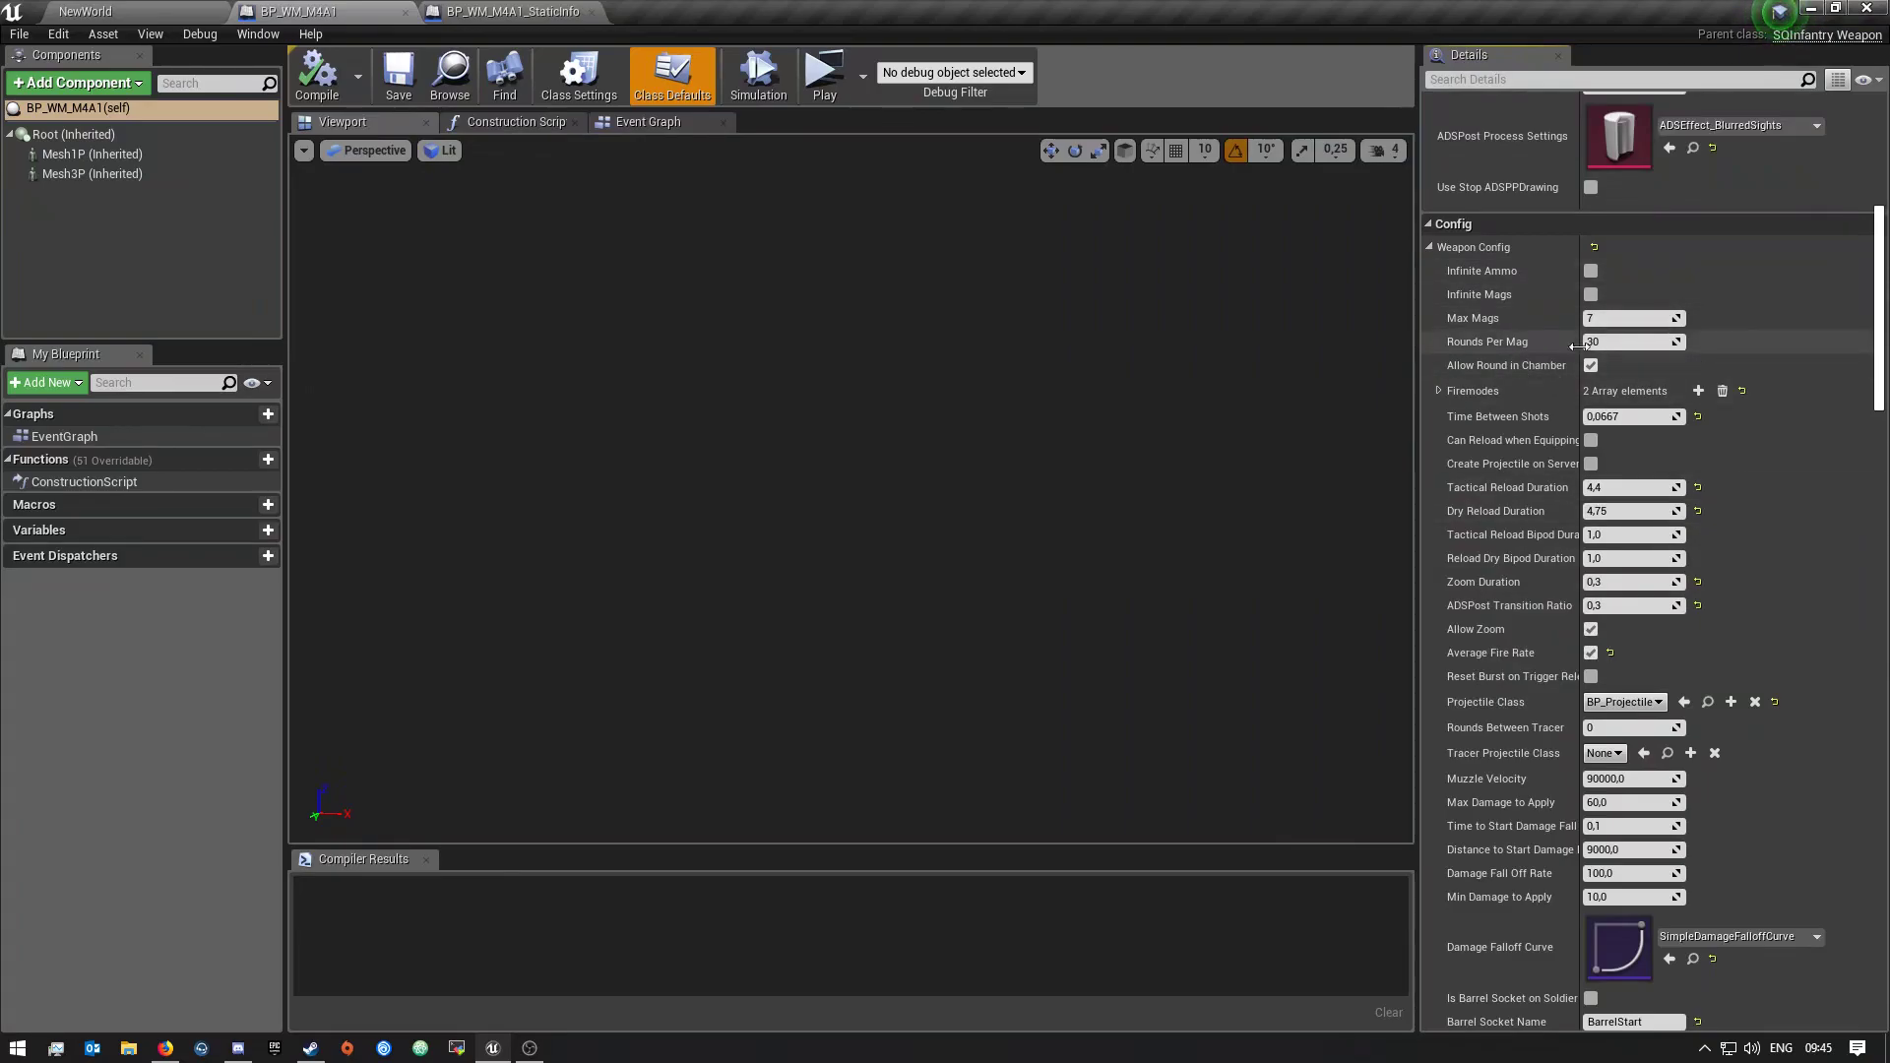
pyautogui.click(1626, 317)
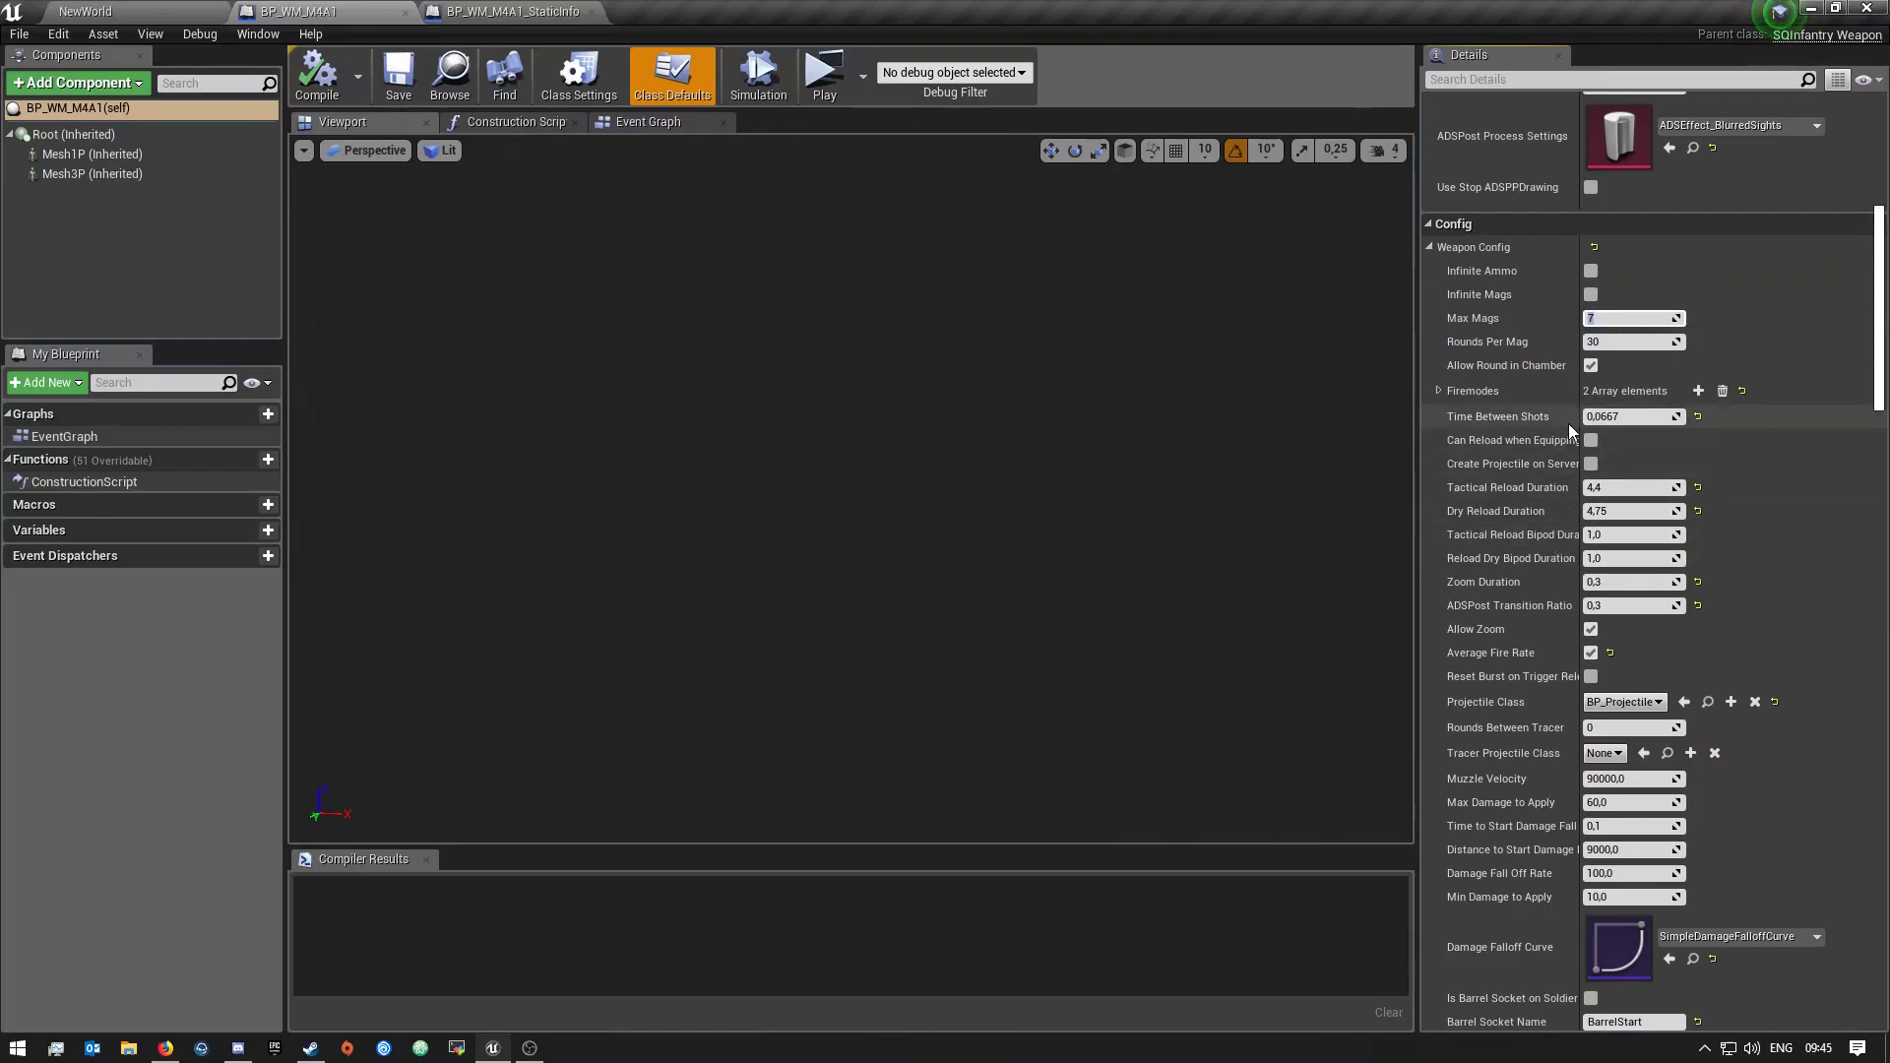
pyautogui.press('Tab')
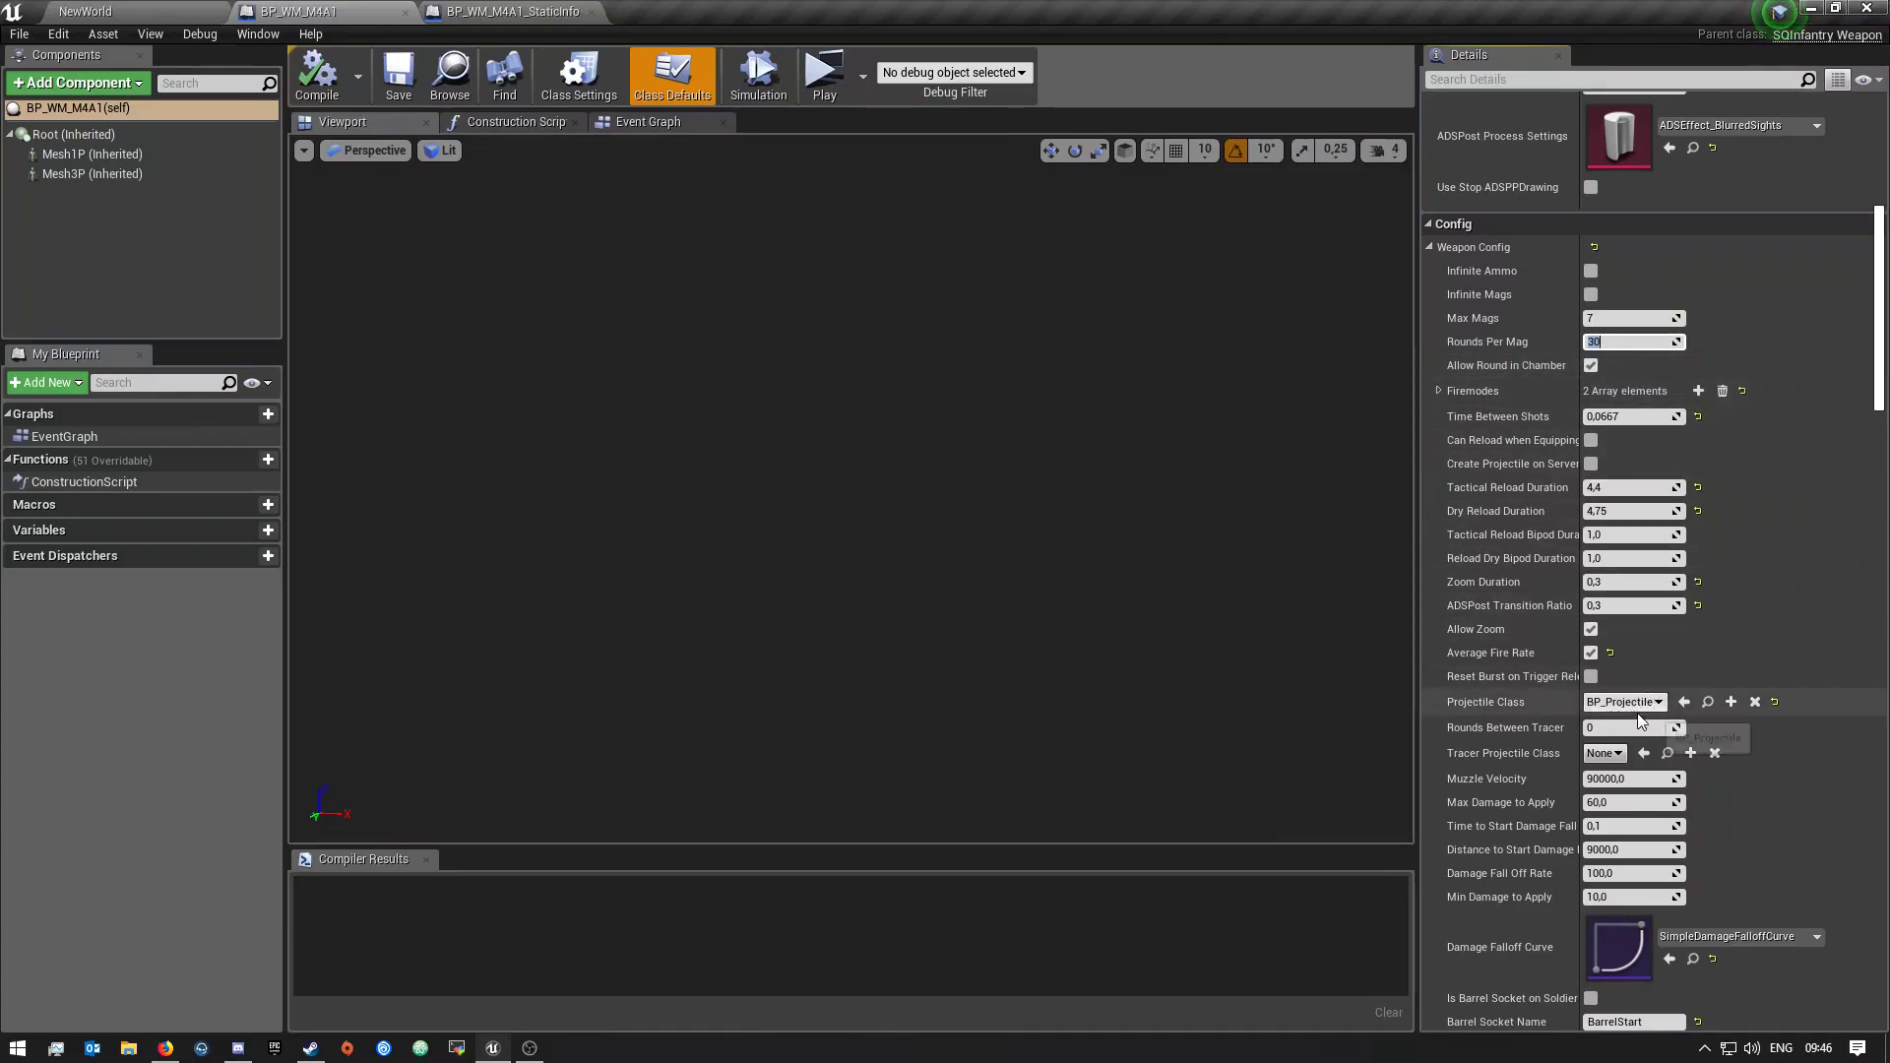
pyautogui.scroll(-1, 1636, 711)
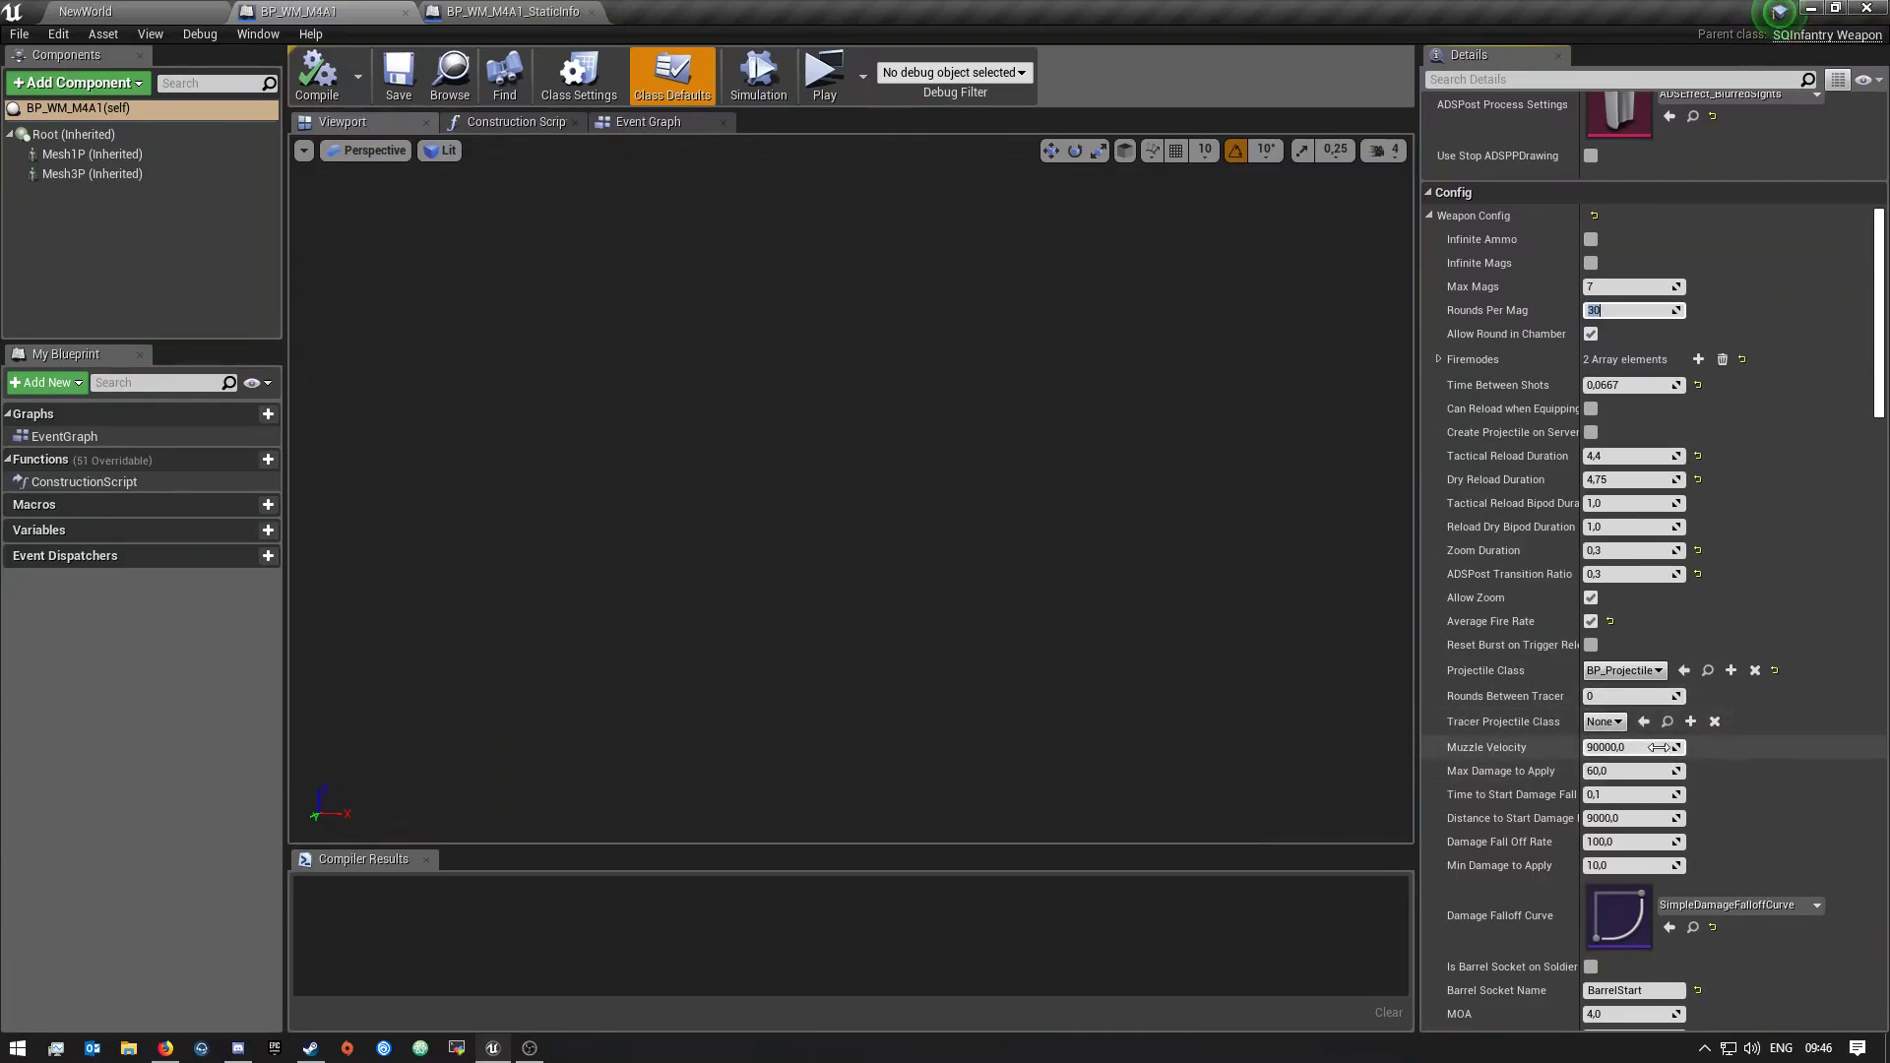
pyautogui.scroll(-1, 1763, 701)
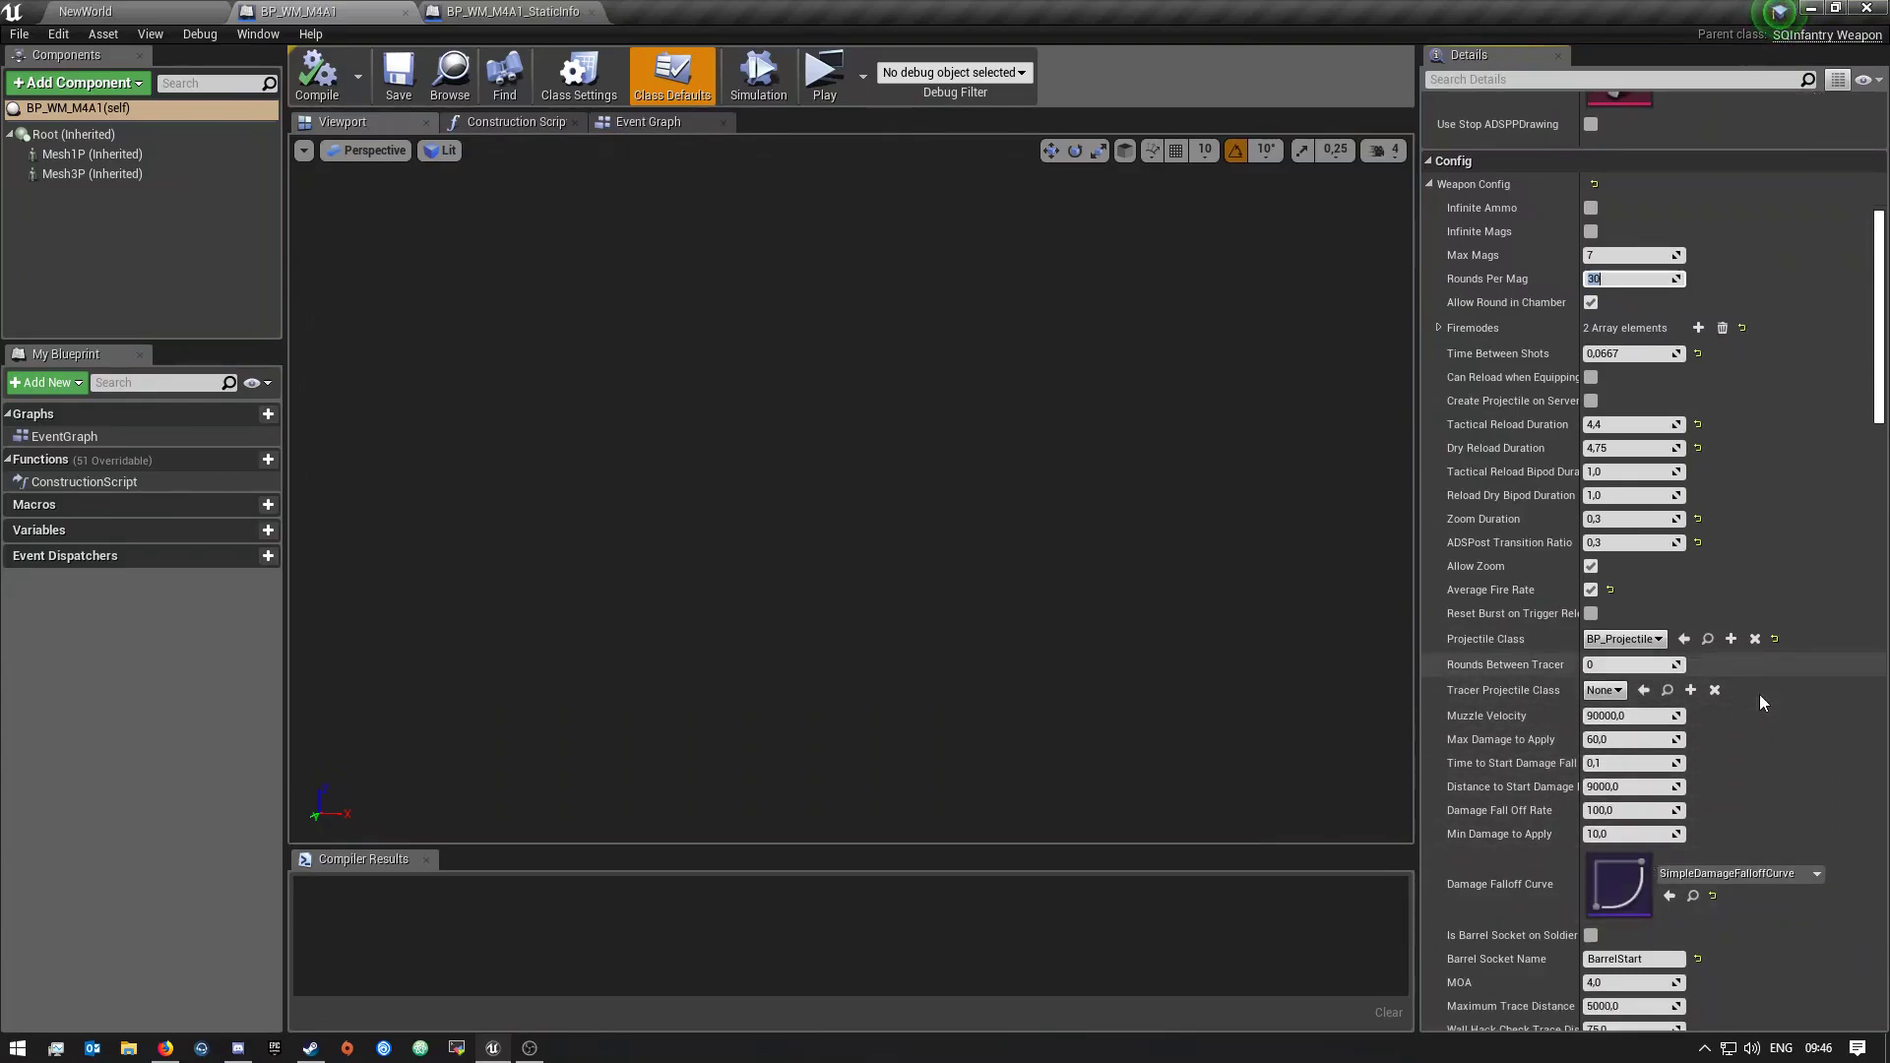
pyautogui.scroll(-1, 1762, 701)
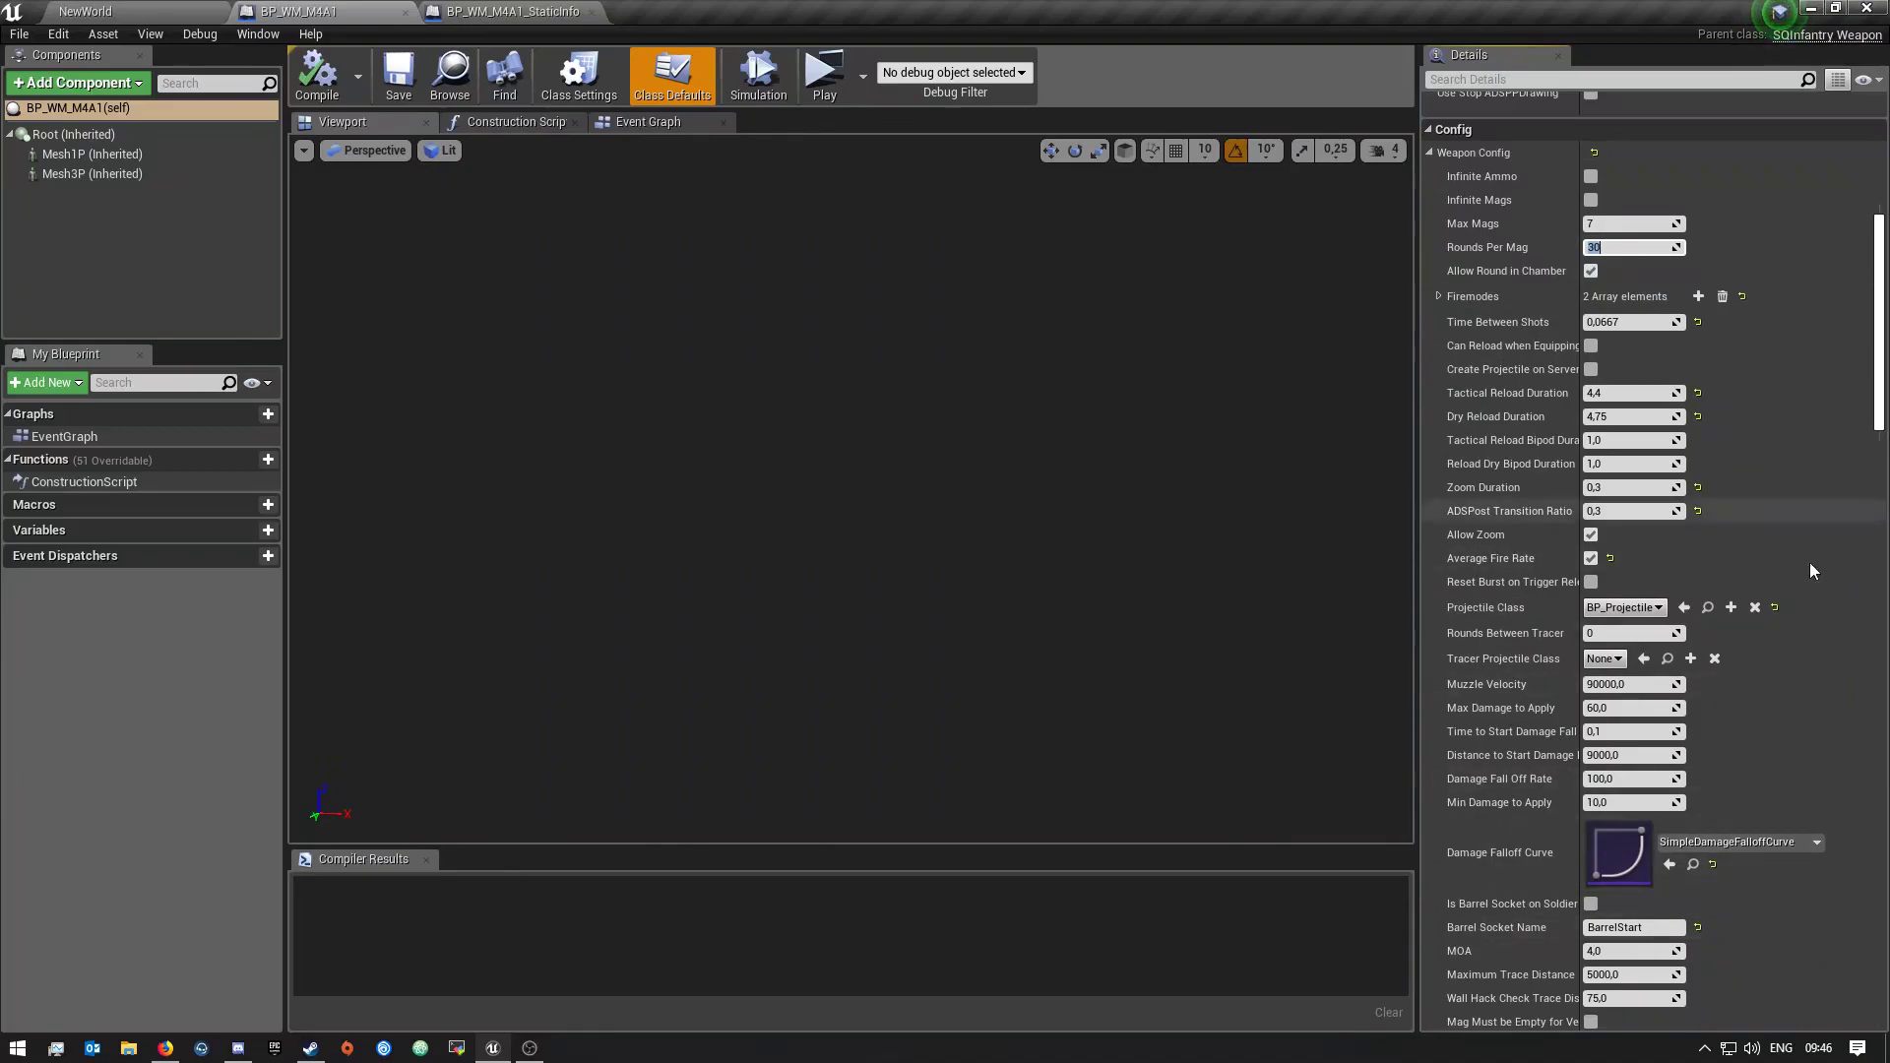
# Locate the Damage Falloff Curve asset in the Content Browser and return to the BP_WM_M4A1 editor
pyautogui.scroll(-3, 1698, 795)
pyautogui.scroll(-4, 1697, 796)
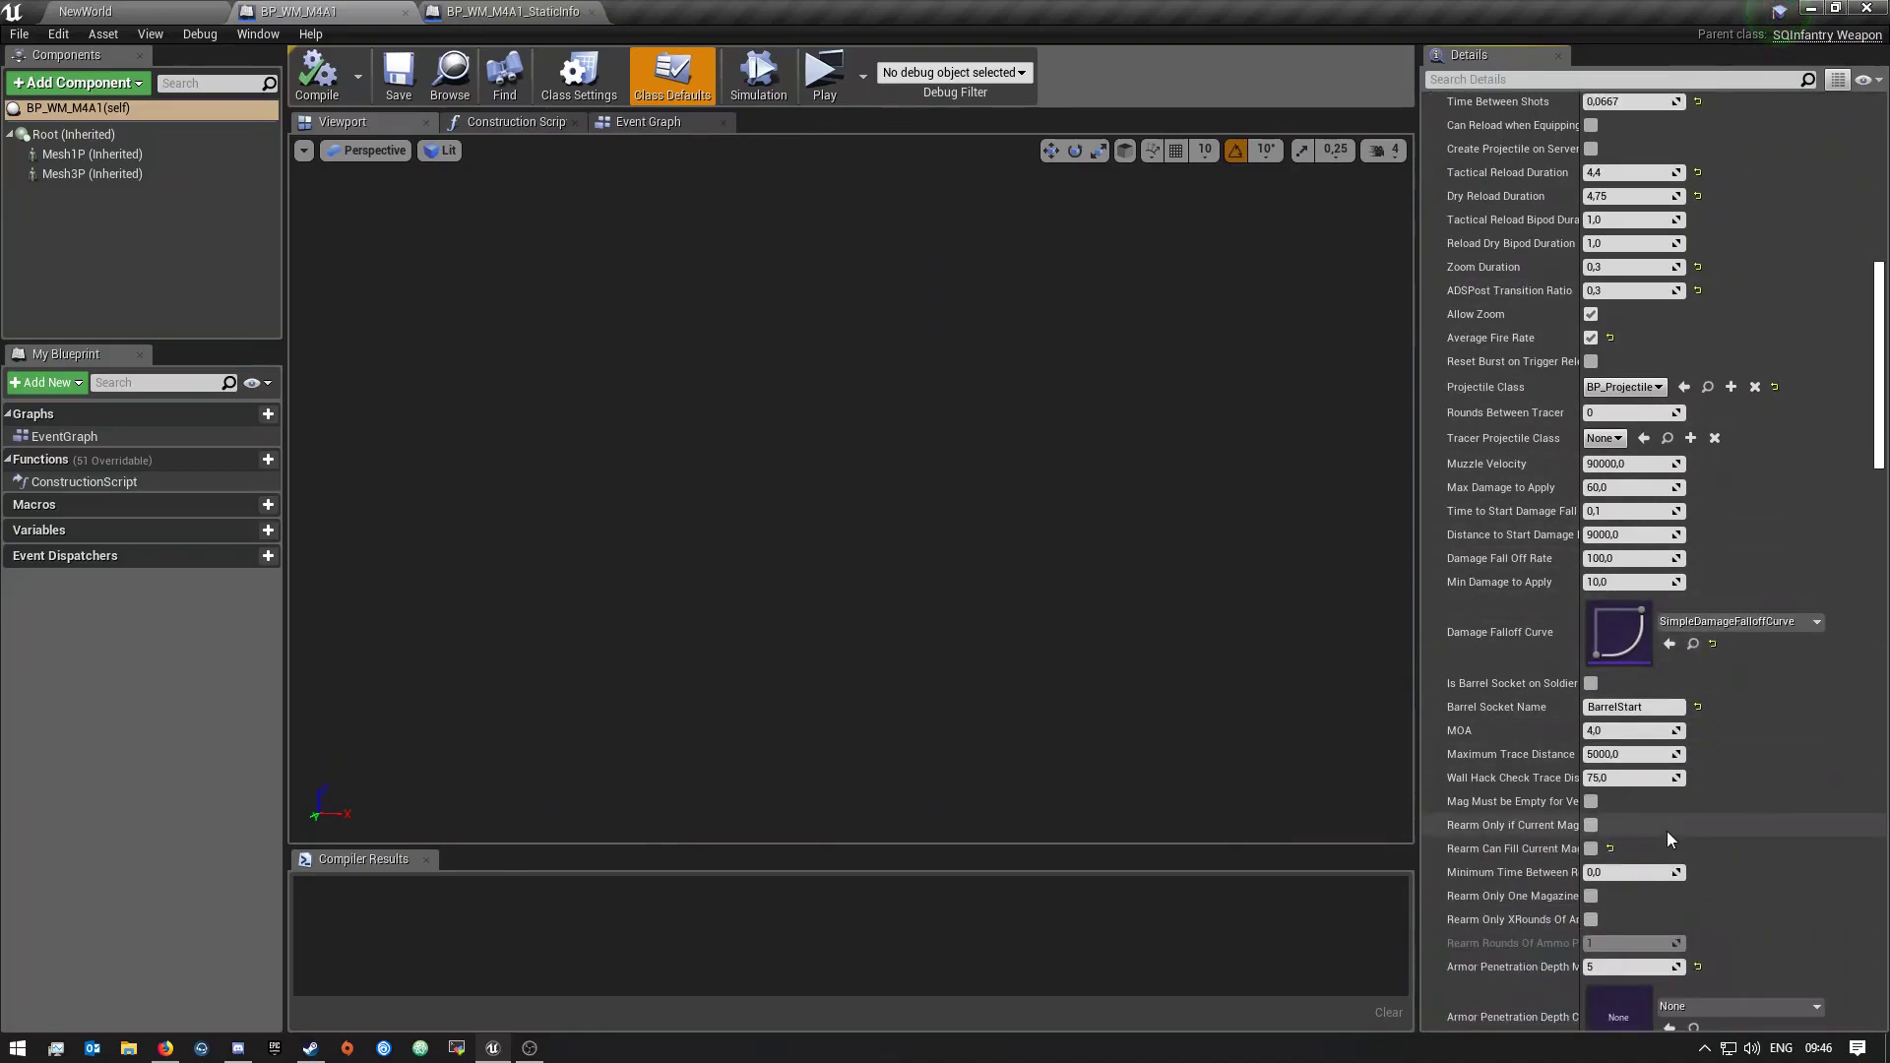
pyautogui.click(1694, 645)
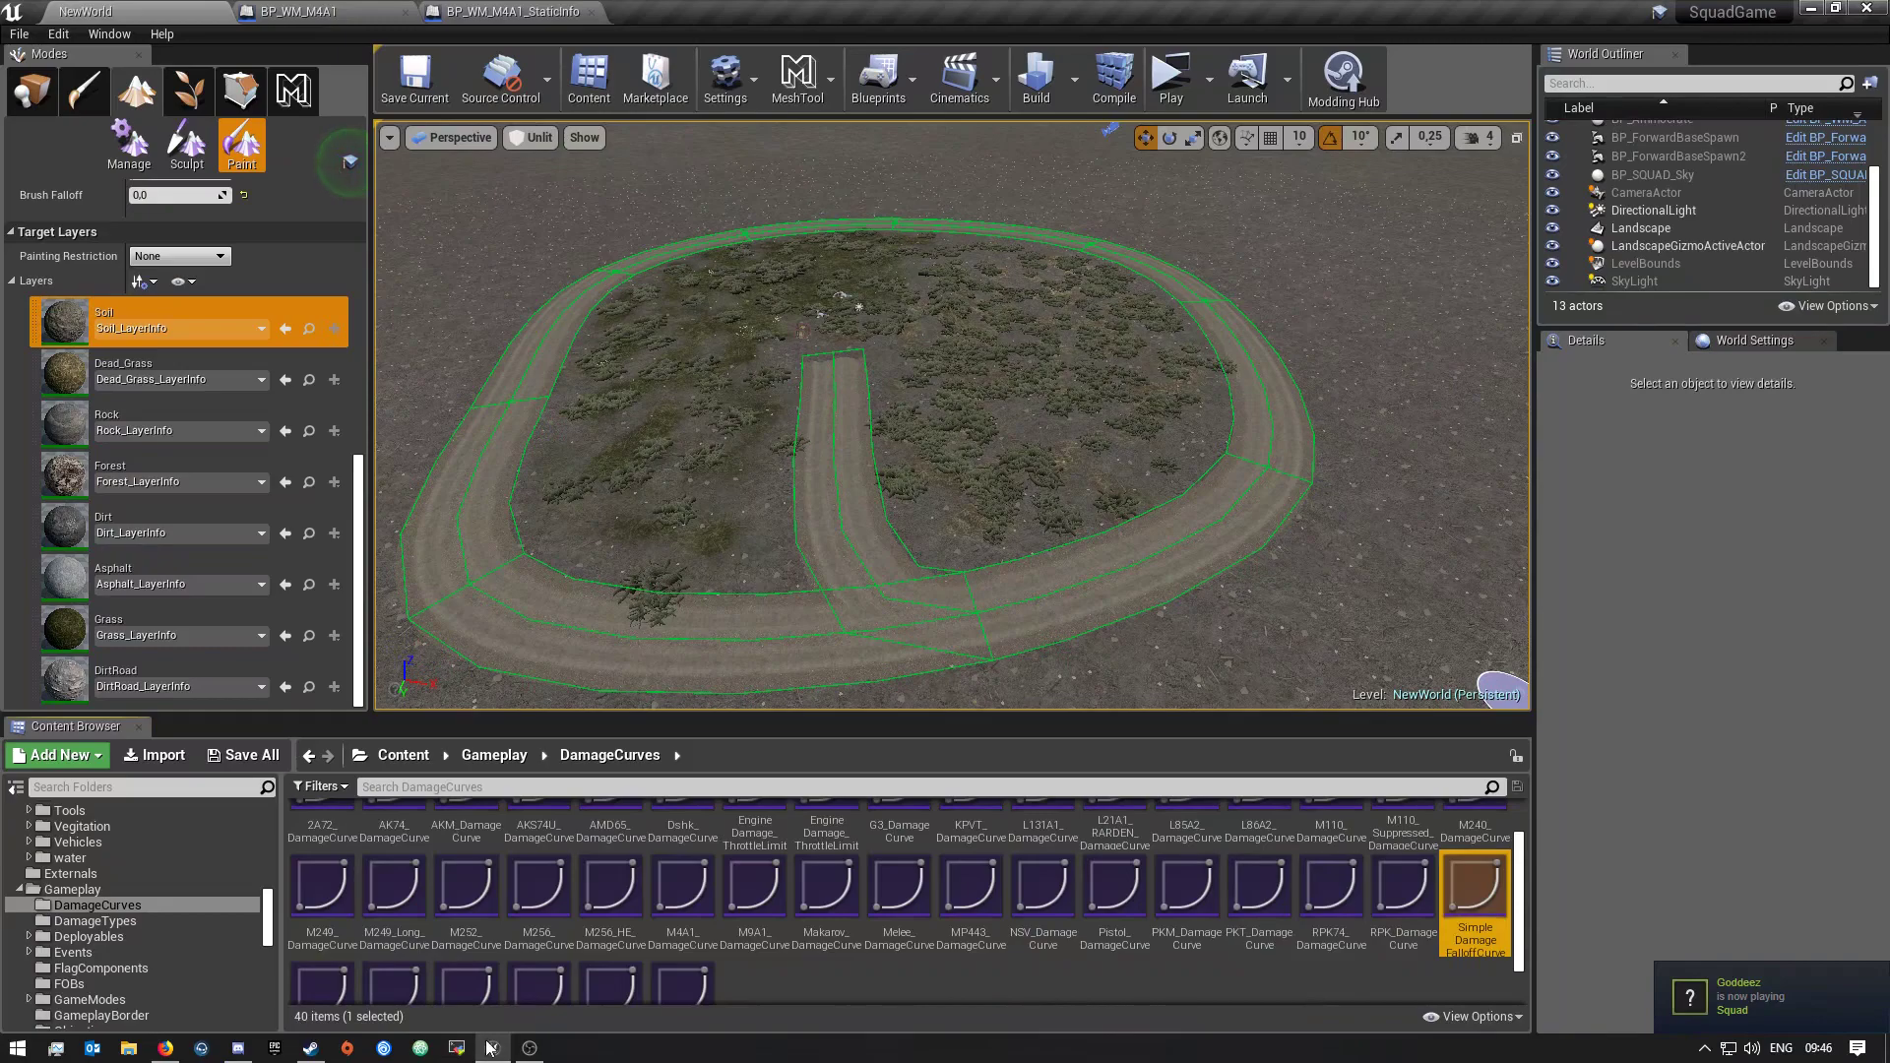
pyautogui.moveTo(490, 1047)
pyautogui.click(493, 970)
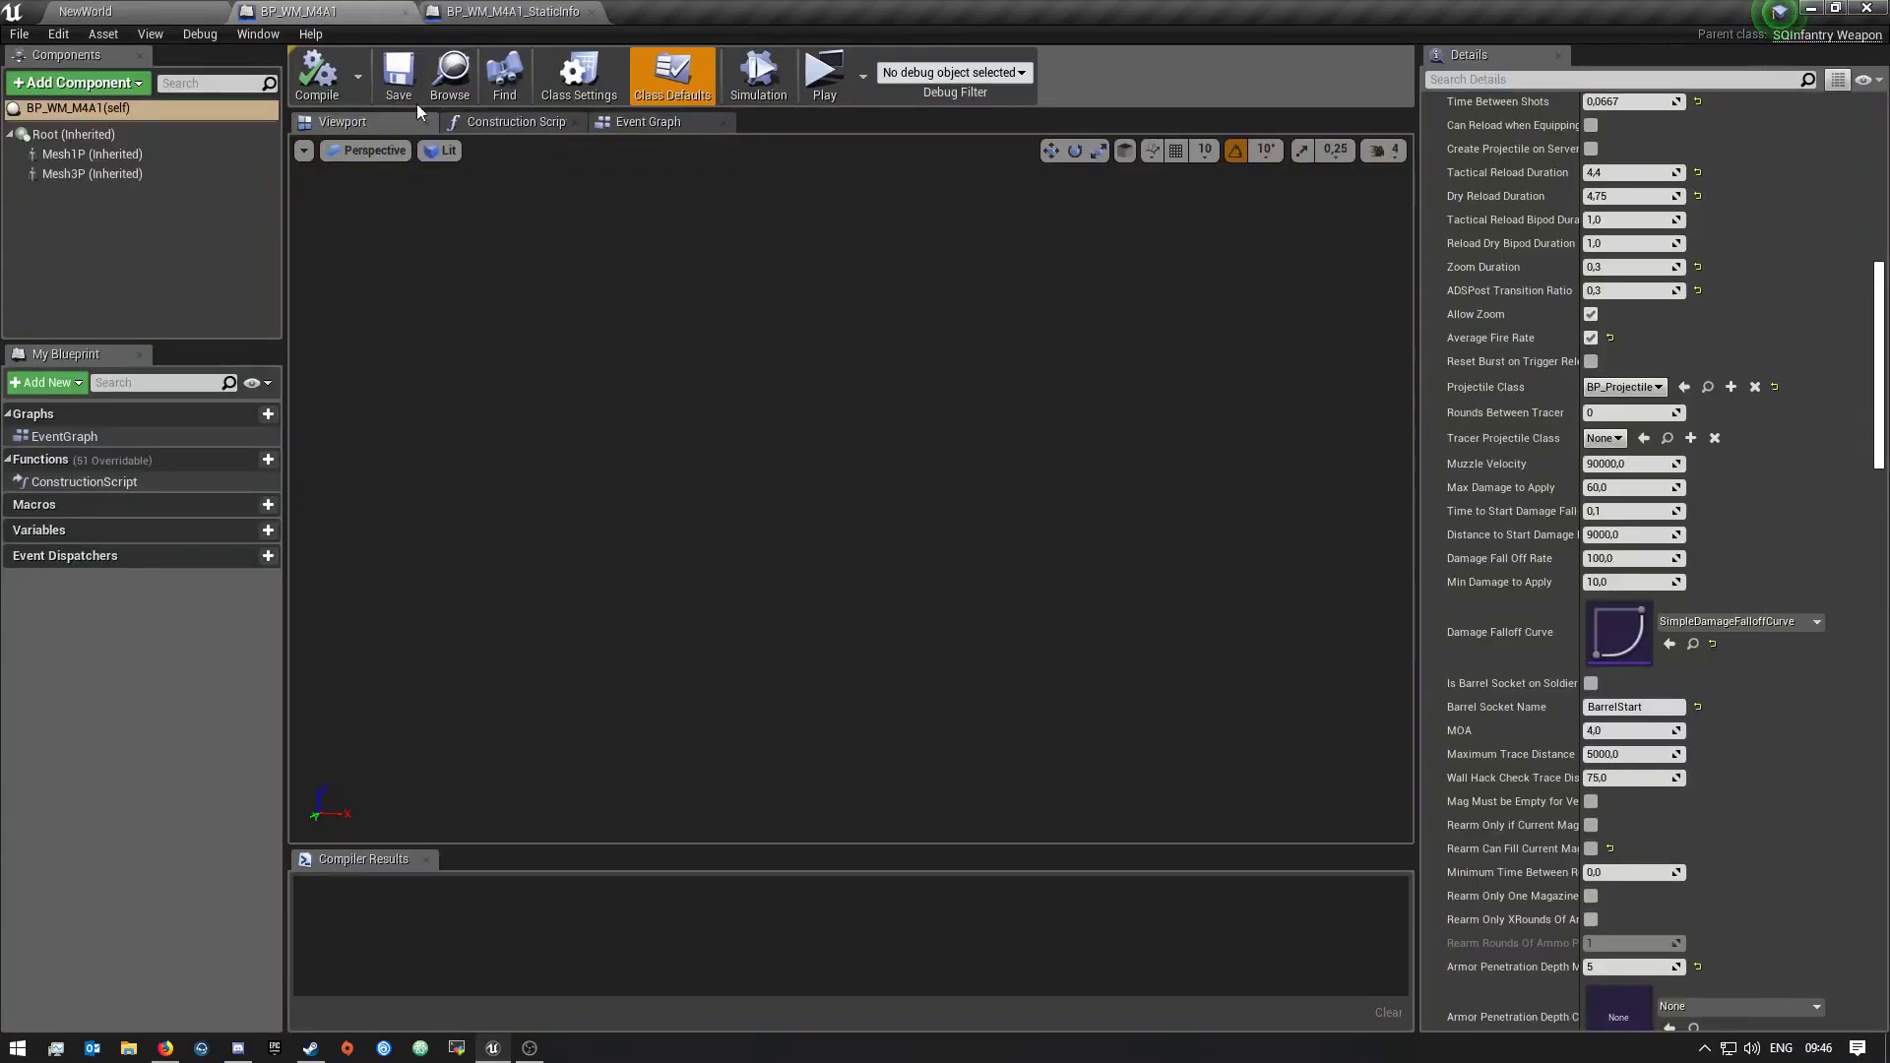
# Widen the property name column in the details and enable Rearm Can Fill Current Magazine for the rifle
pyautogui.scroll(-4, 1691, 541)
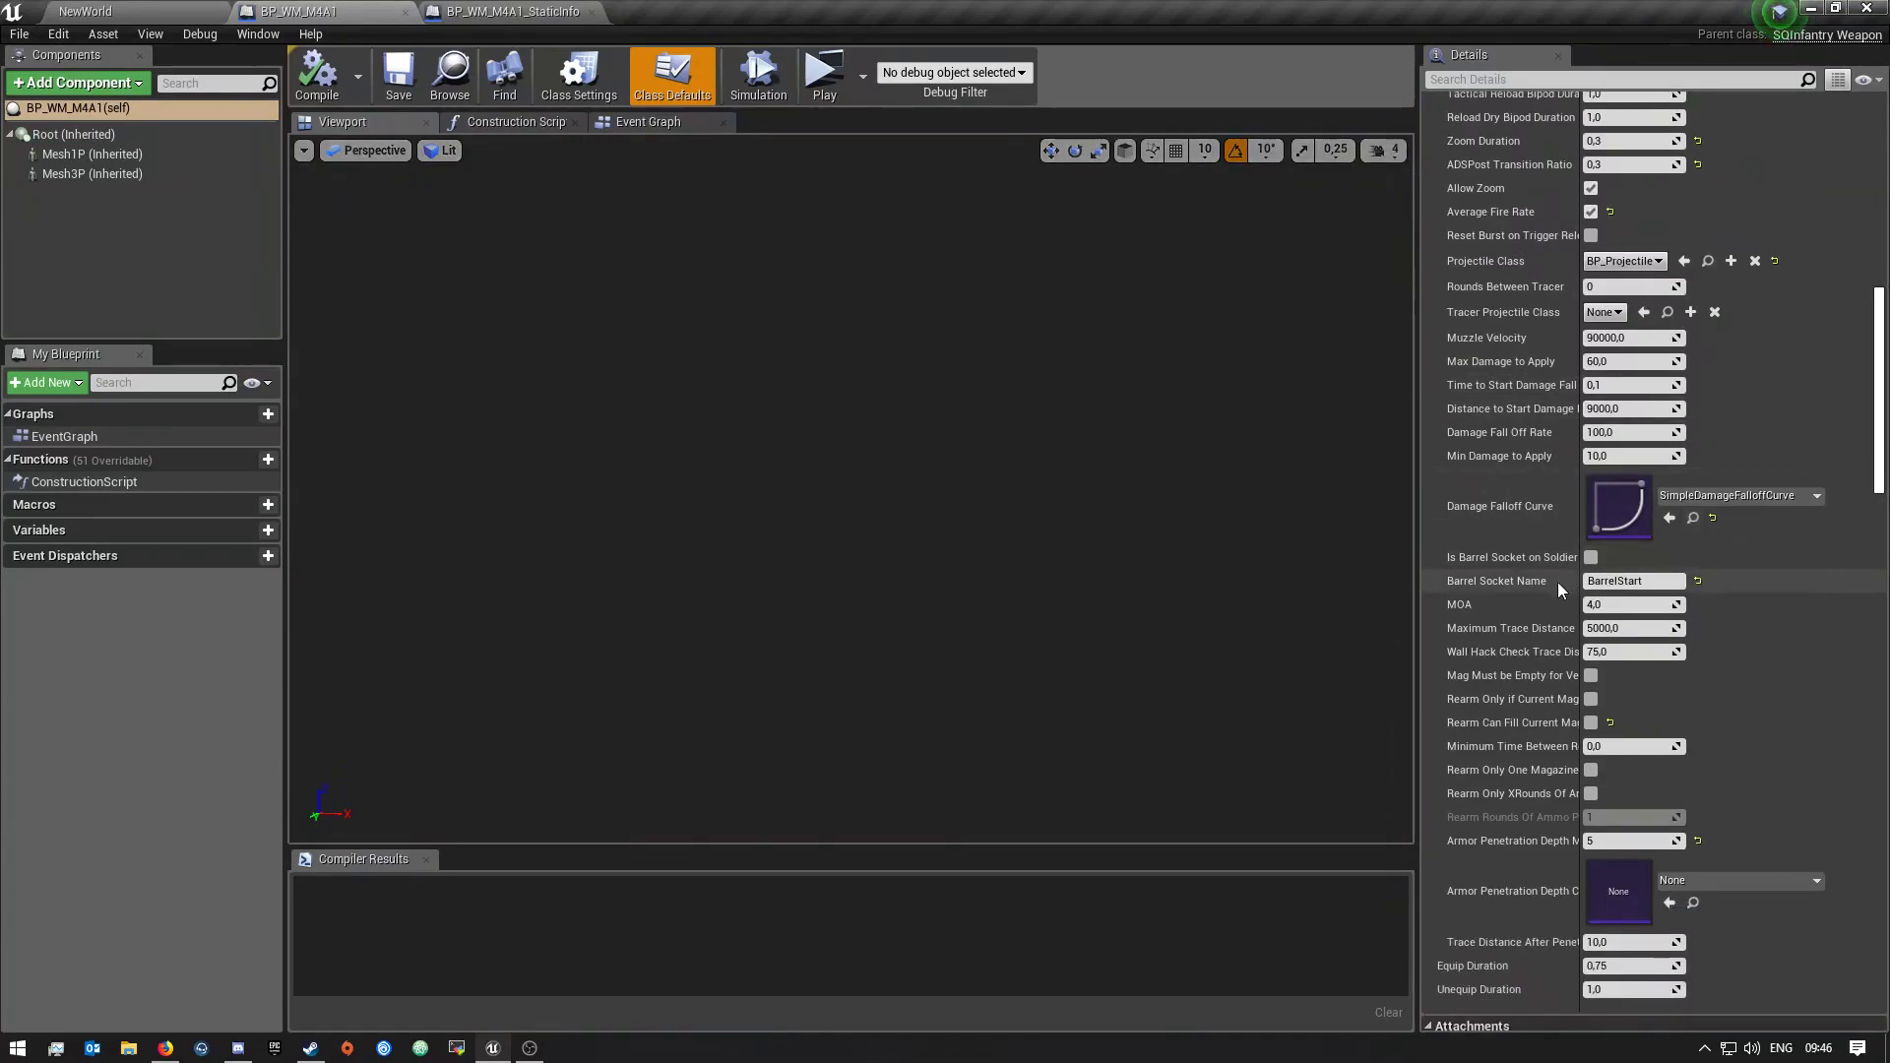
pyautogui.scroll(-1, 1575, 571)
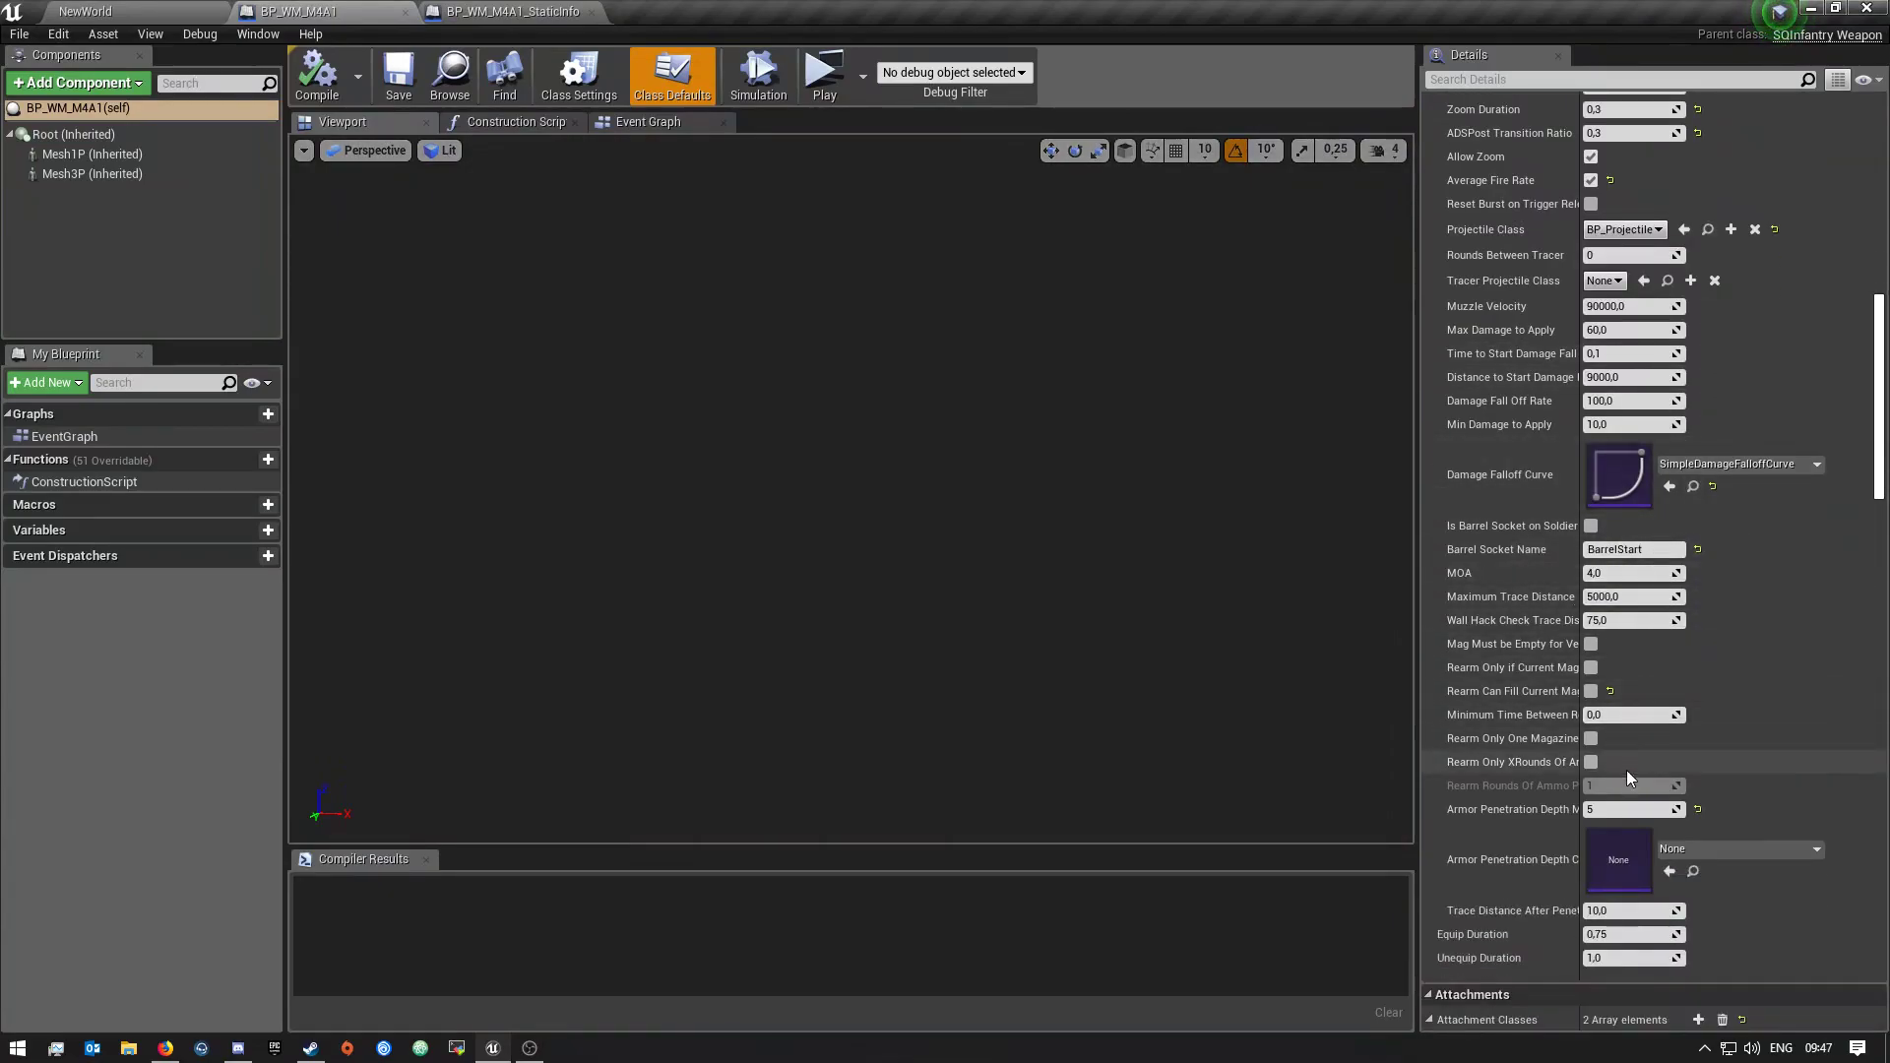
pyautogui.moveTo(1589, 691); pyautogui.dragTo(1627, 701)
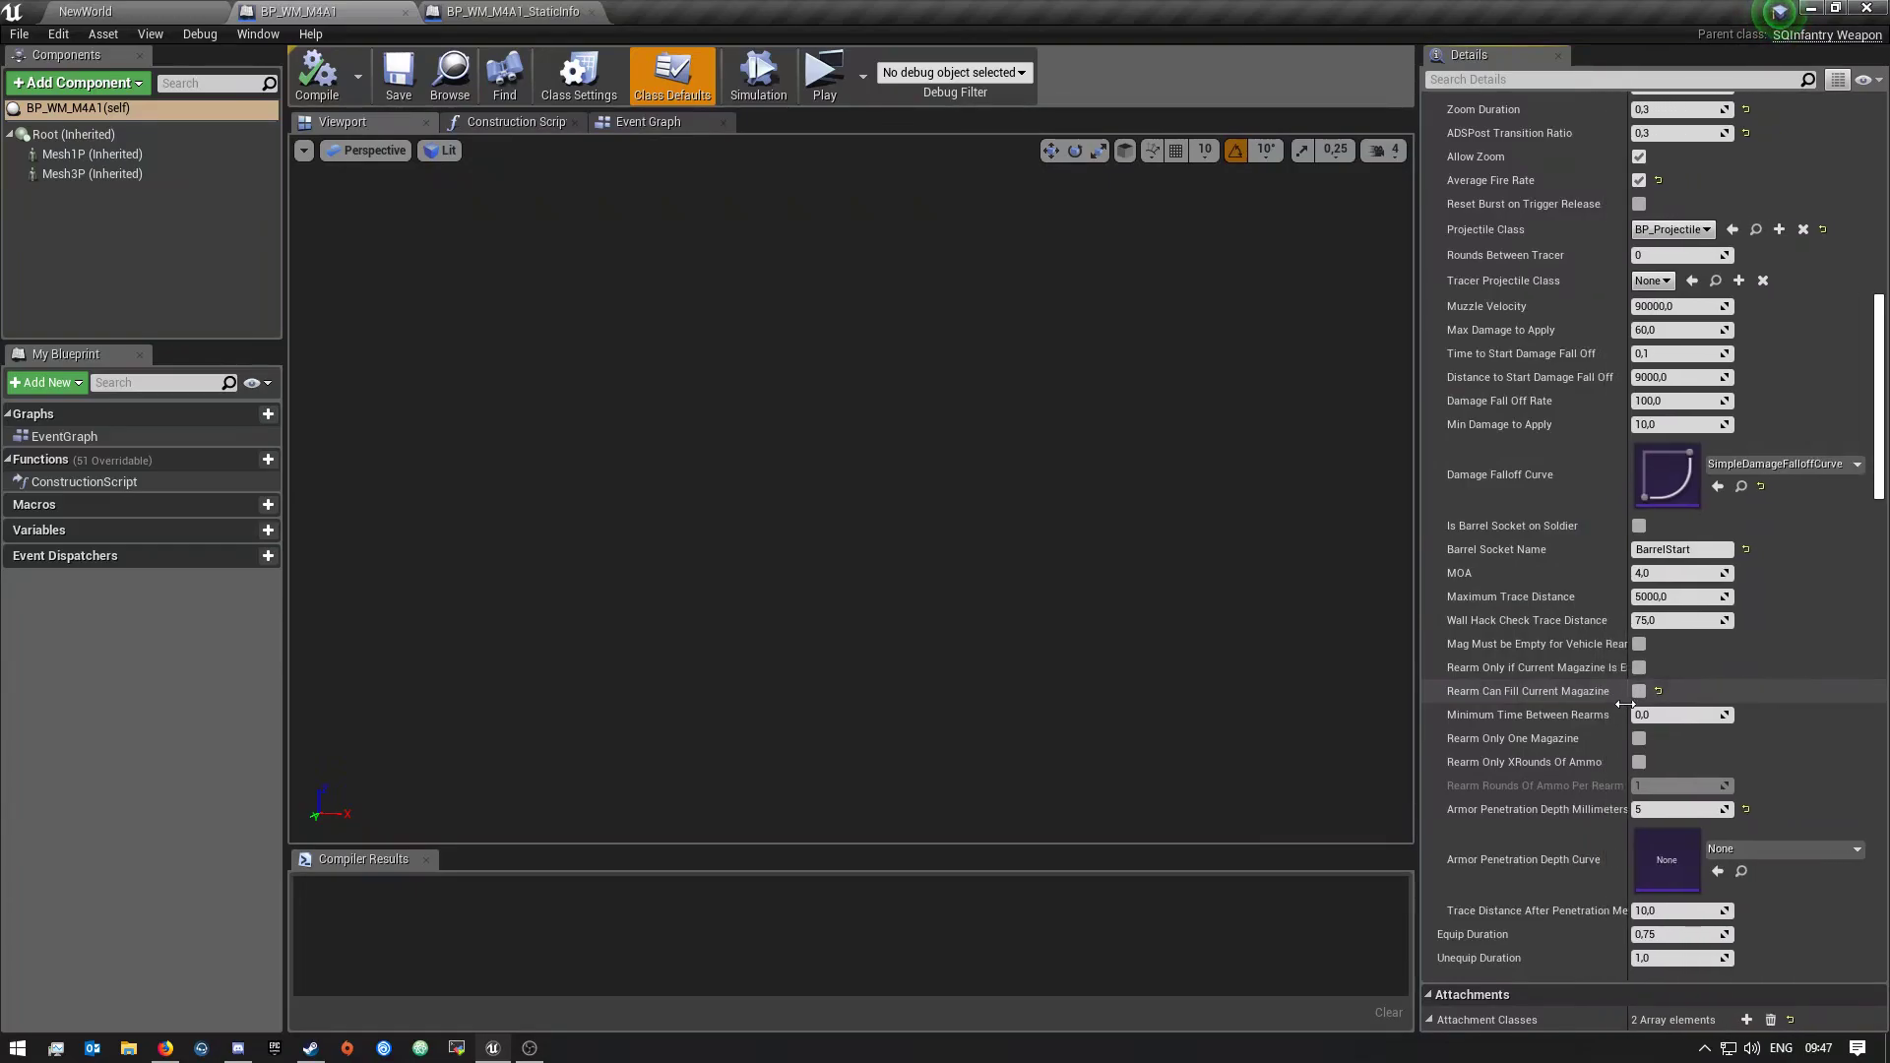
pyautogui.click(1639, 691)
pyautogui.scroll(-5, 1585, 854)
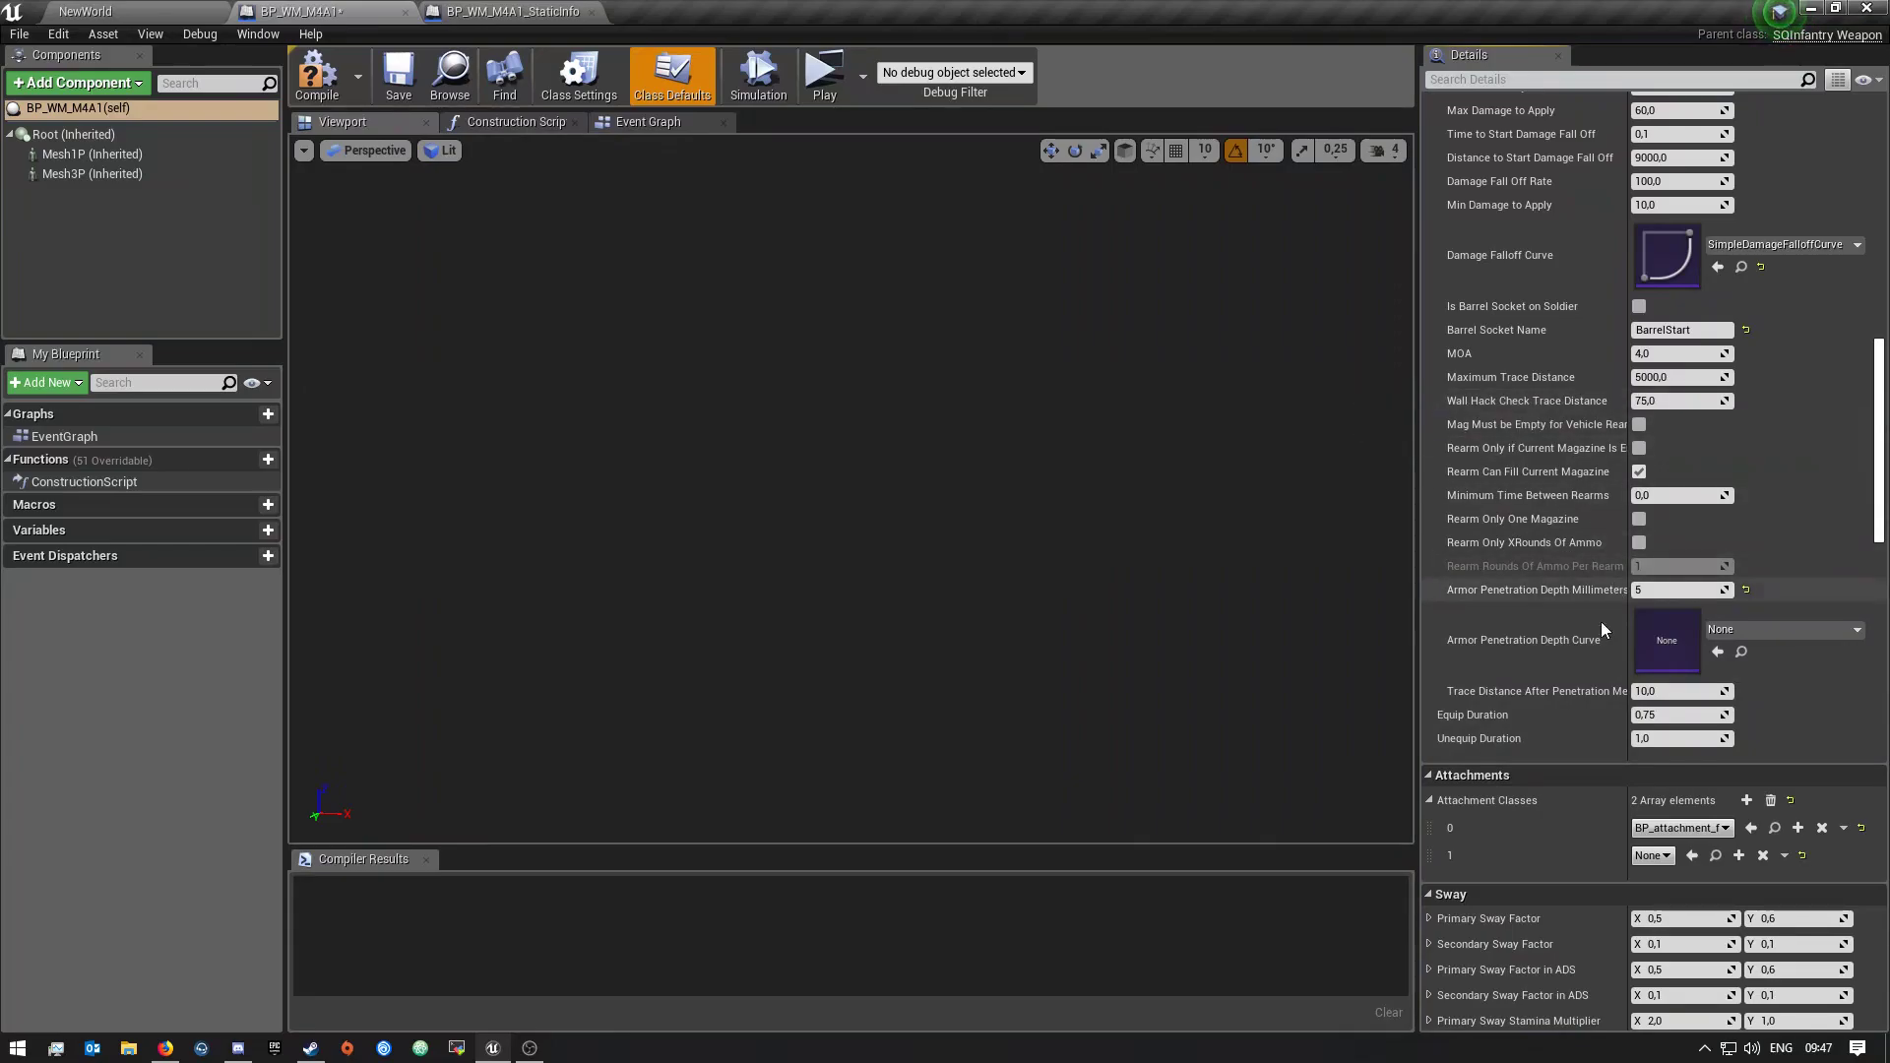
# Look through the attachment blueprints available for the rifle's Attachment Classes, leaving the current choice in place
pyautogui.scroll(-3, 1580, 655)
pyautogui.scroll(-1, 1556, 676)
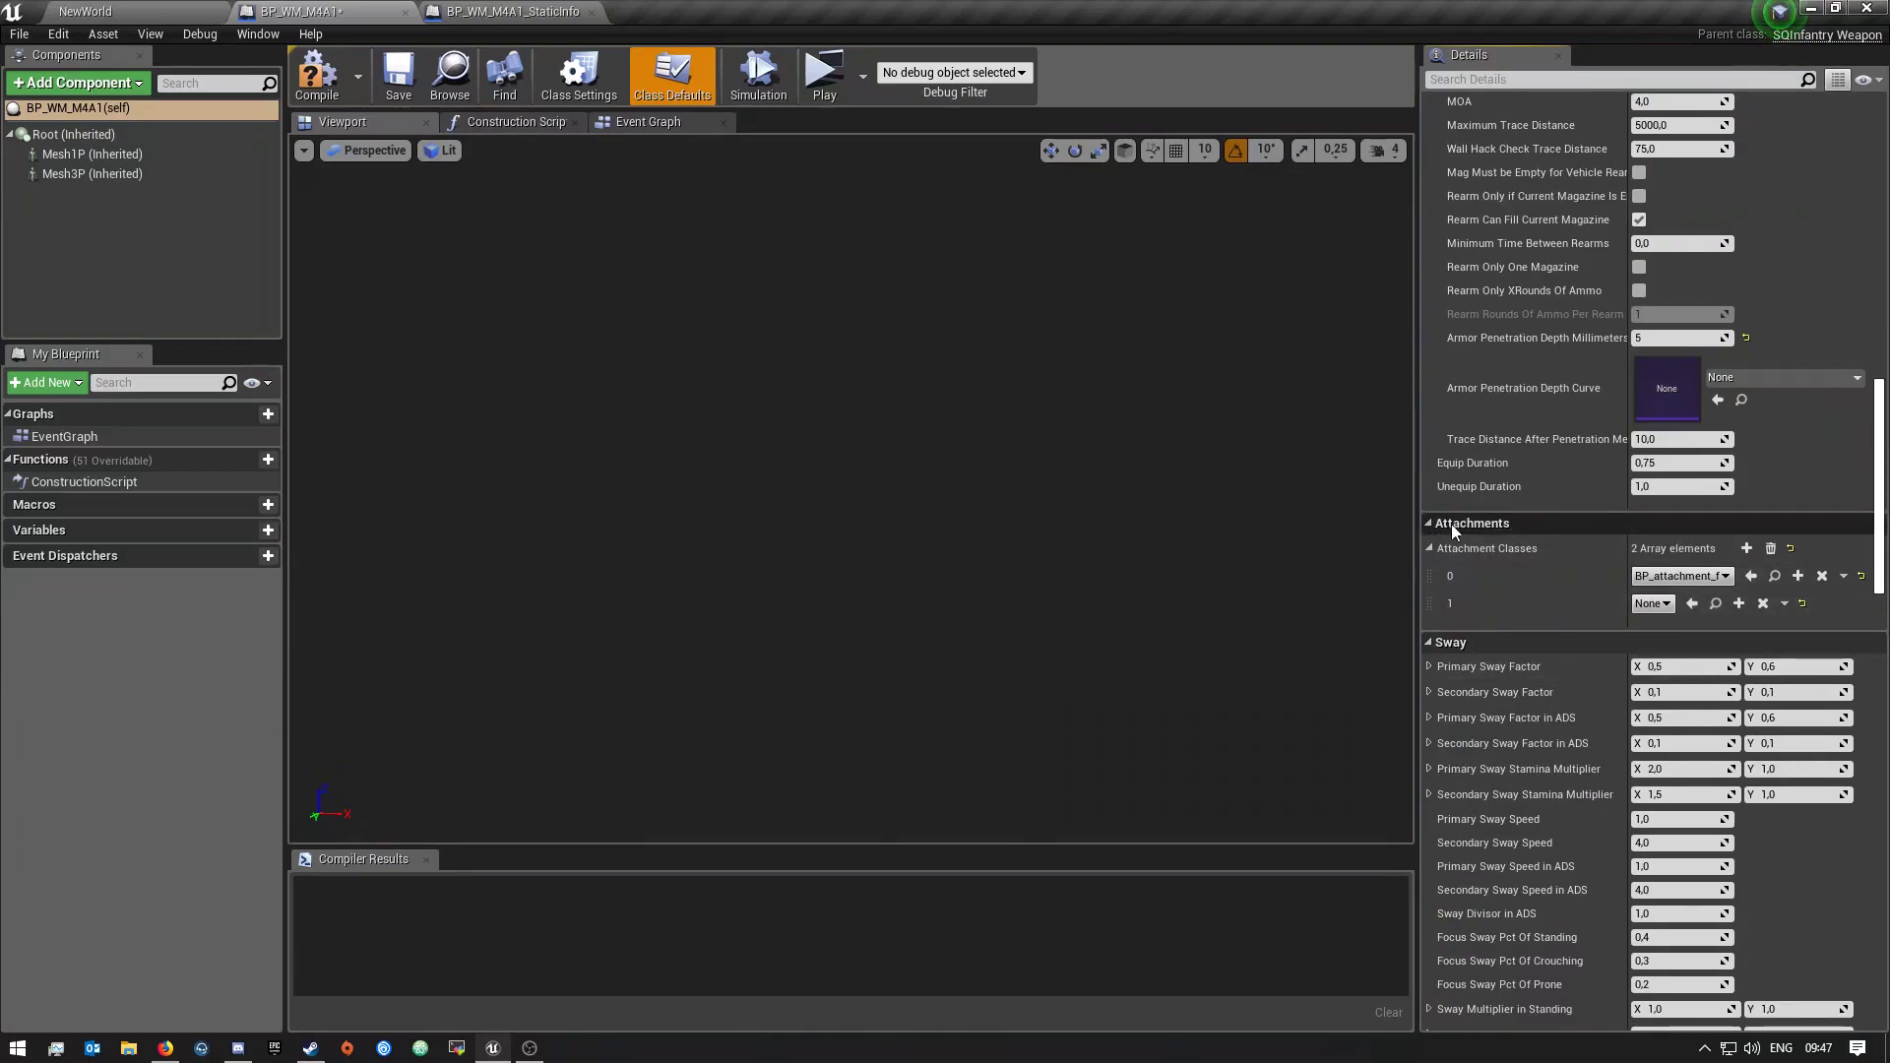
pyautogui.click(1713, 585)
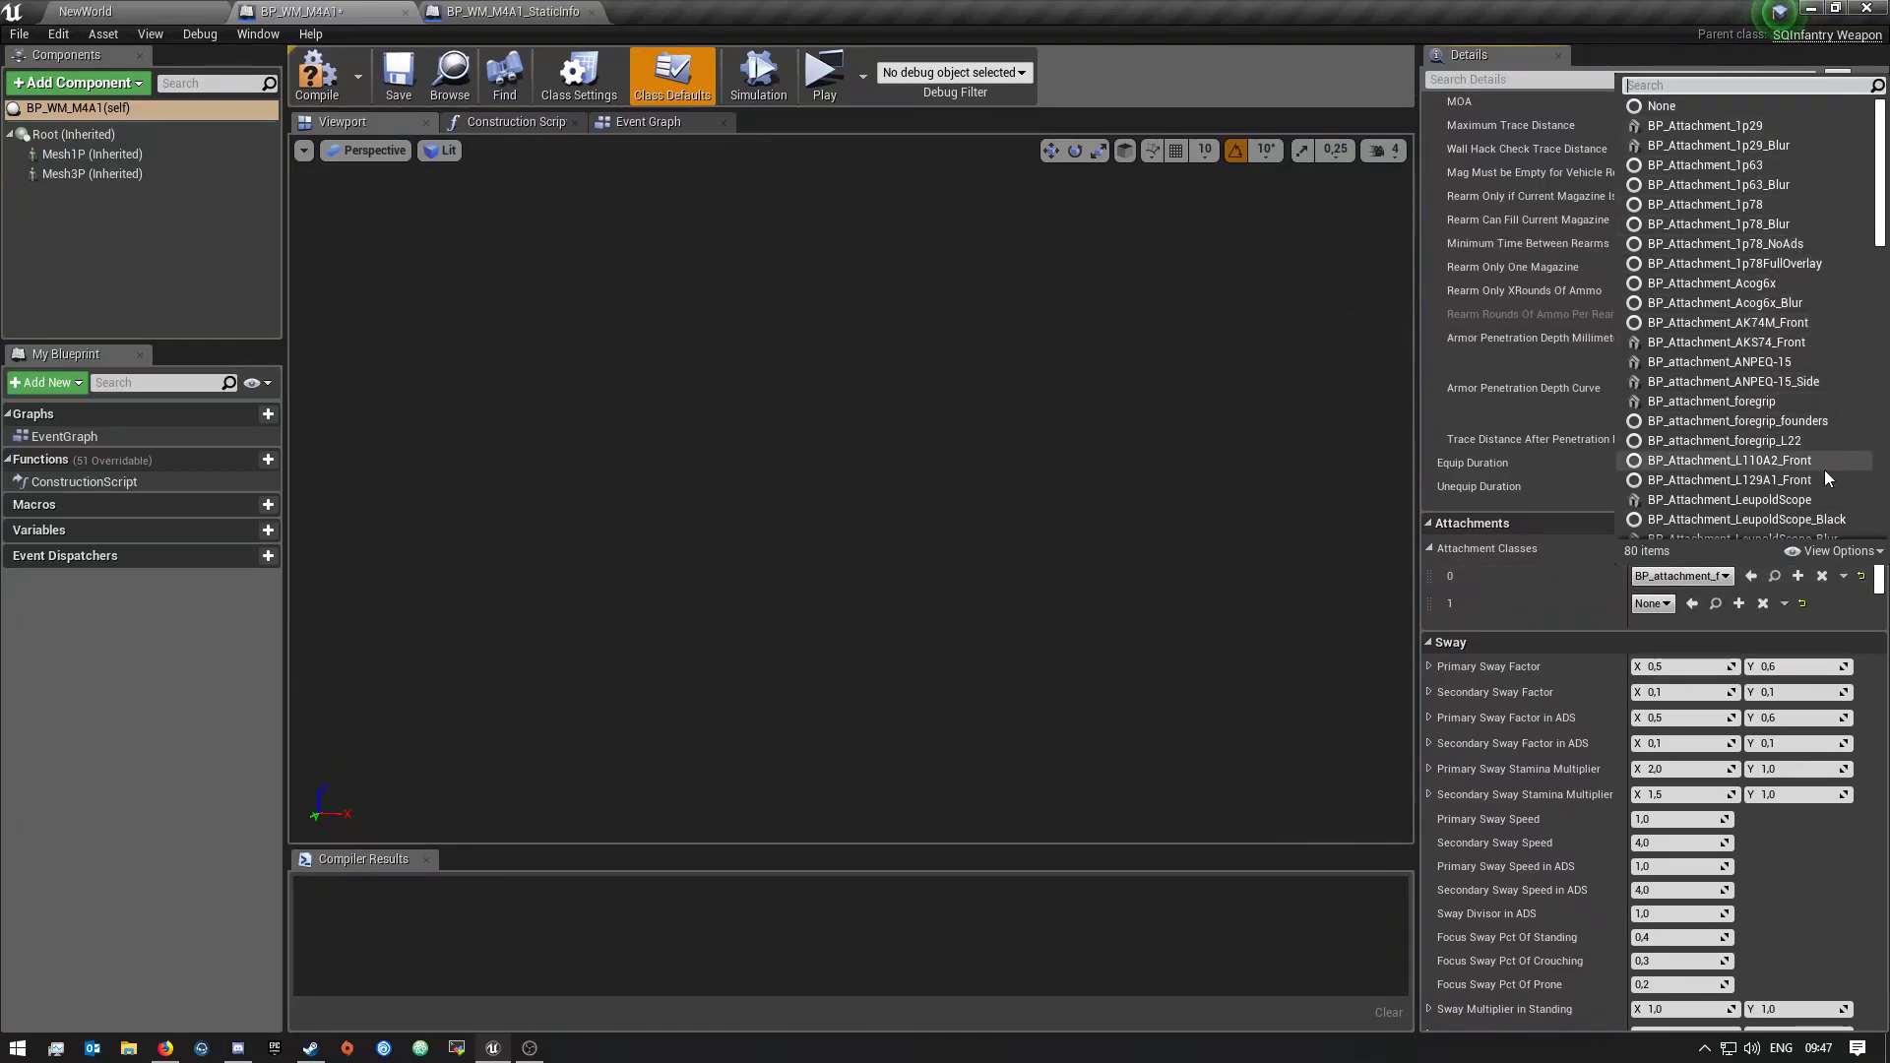
pyautogui.scroll(-2, 1847, 488)
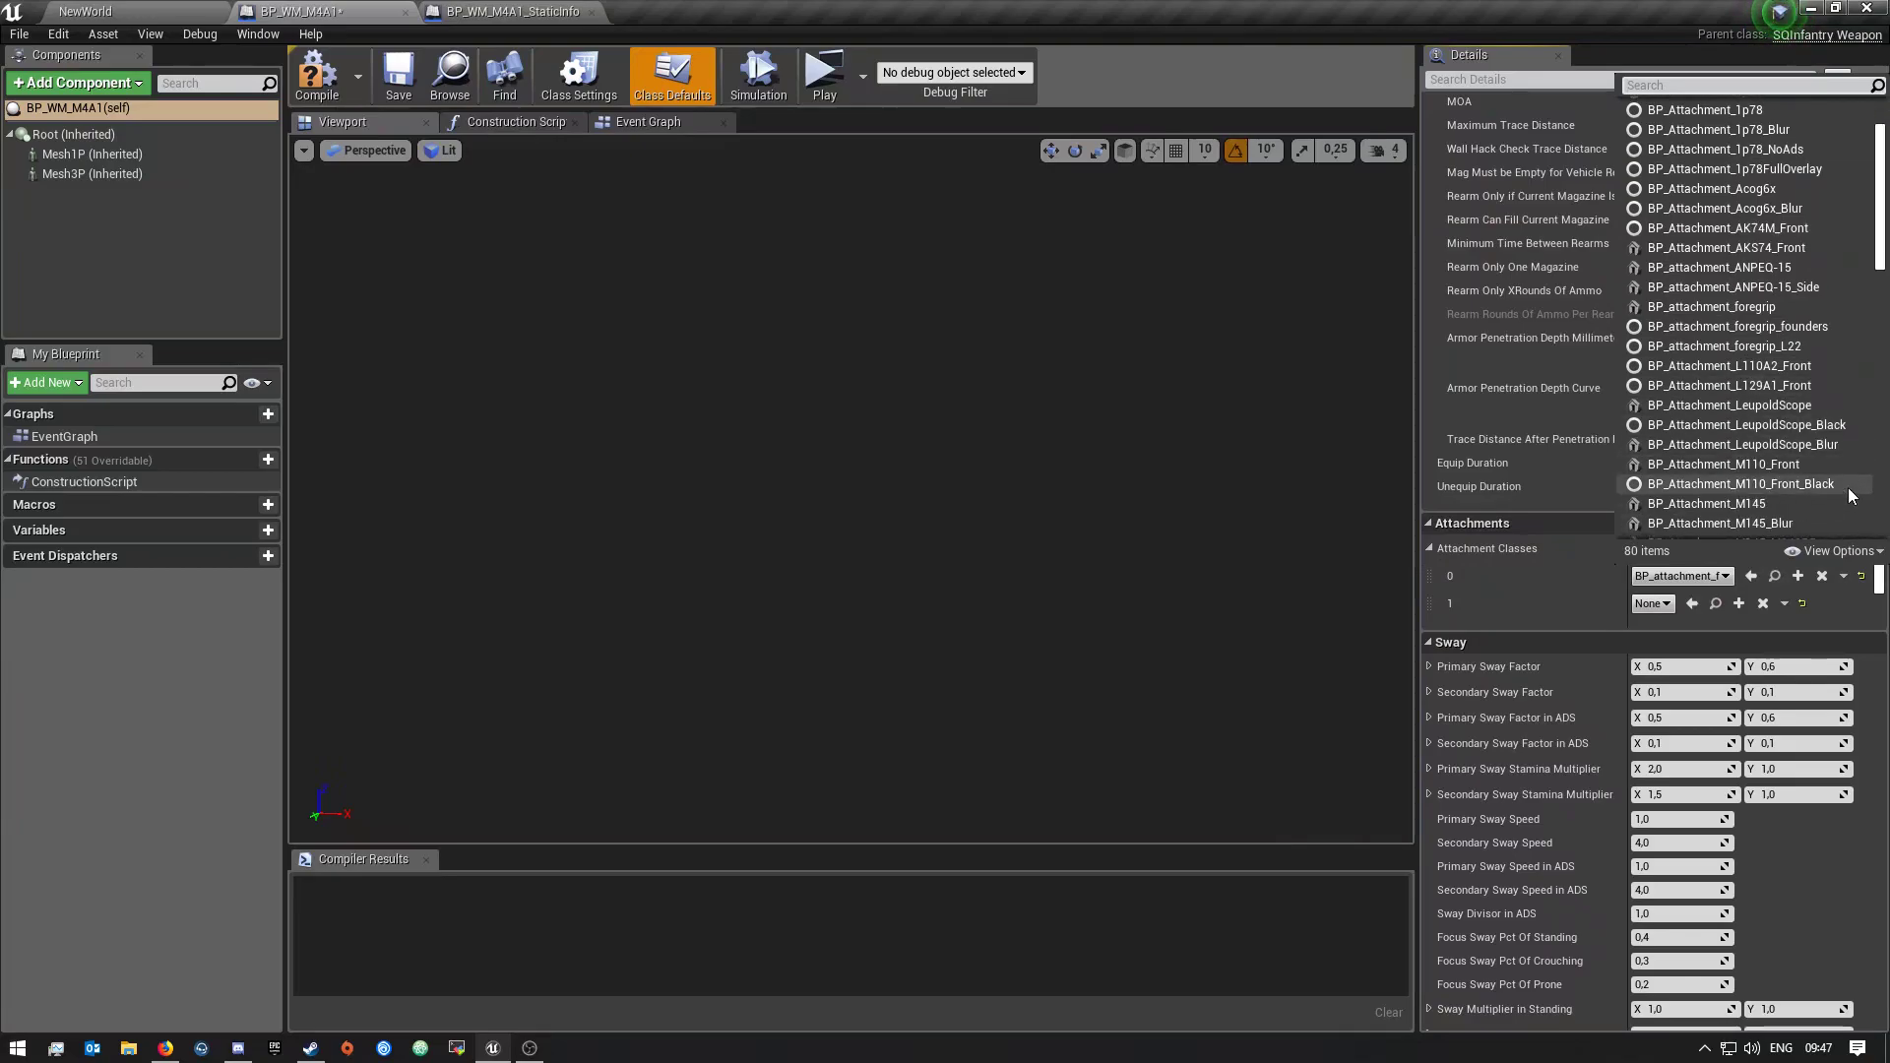
pyautogui.scroll(-1, 1847, 491)
pyautogui.scroll(-1, 1845, 488)
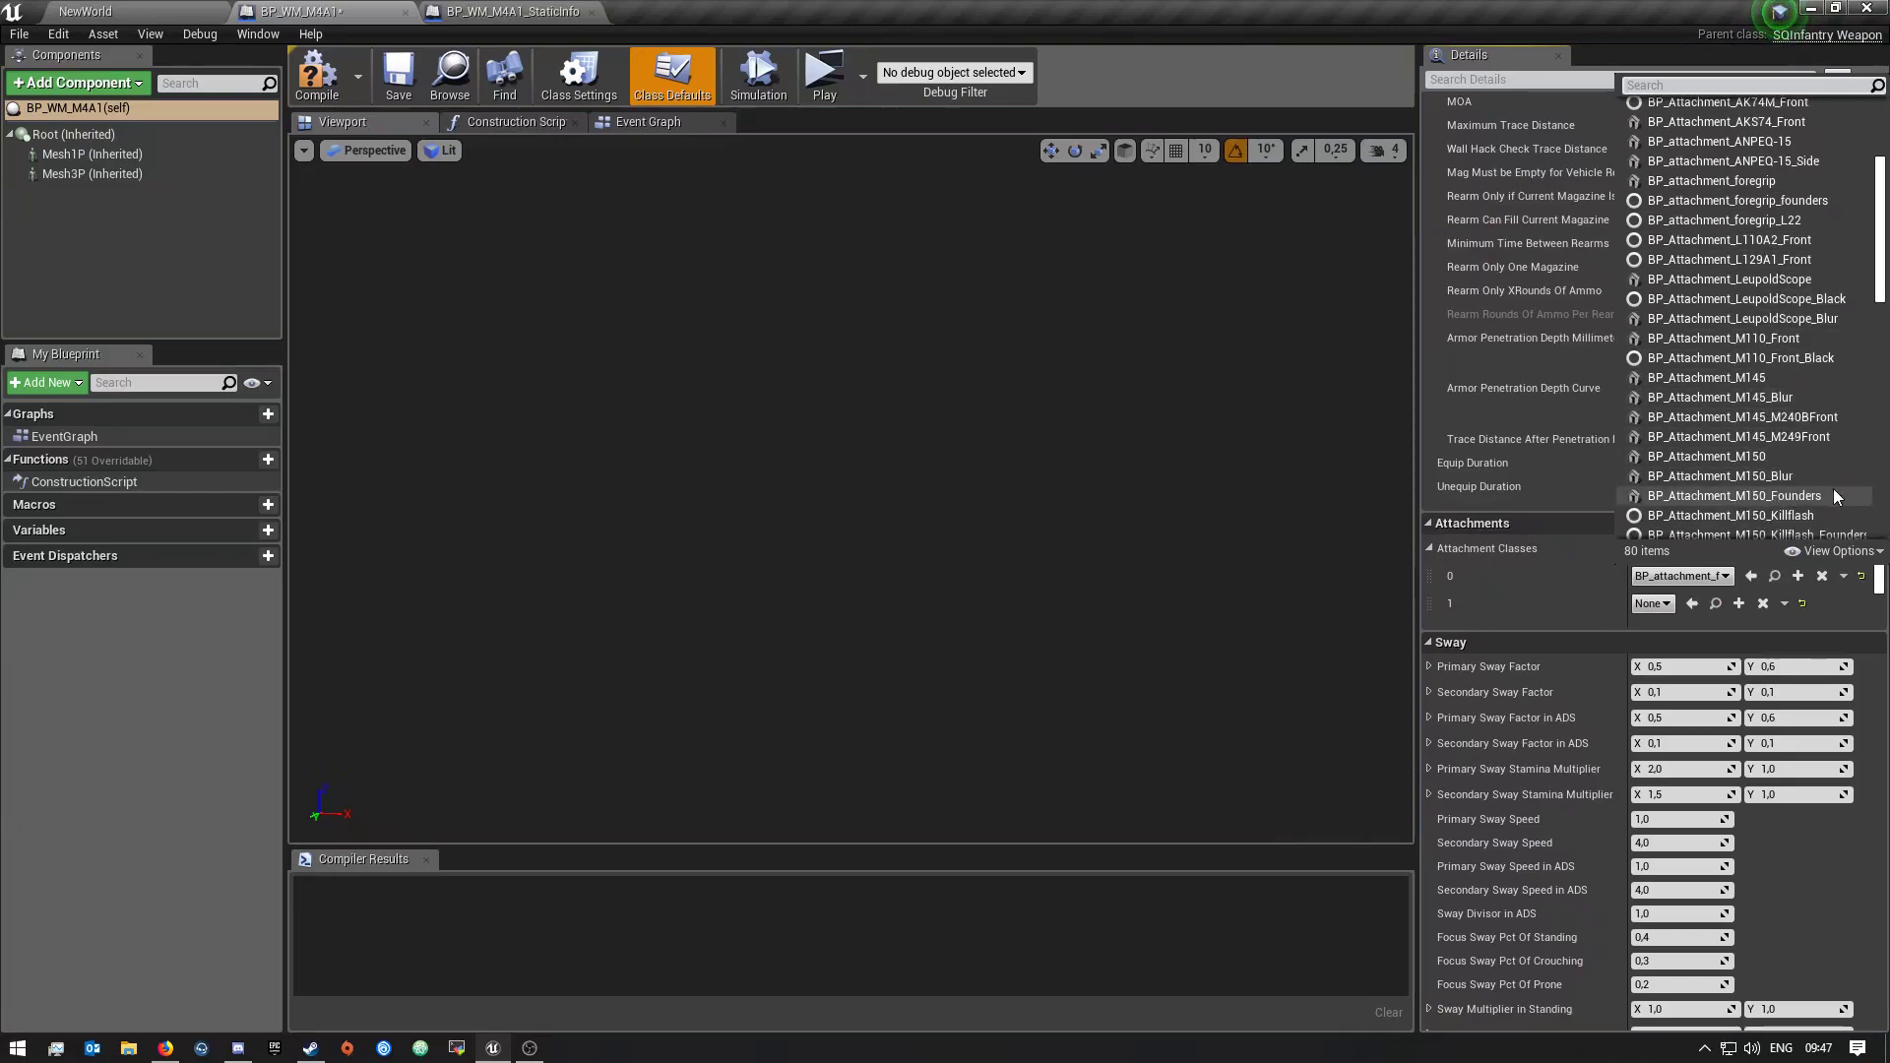
pyautogui.scroll(-1, 1834, 502)
pyautogui.scroll(-2, 1830, 396)
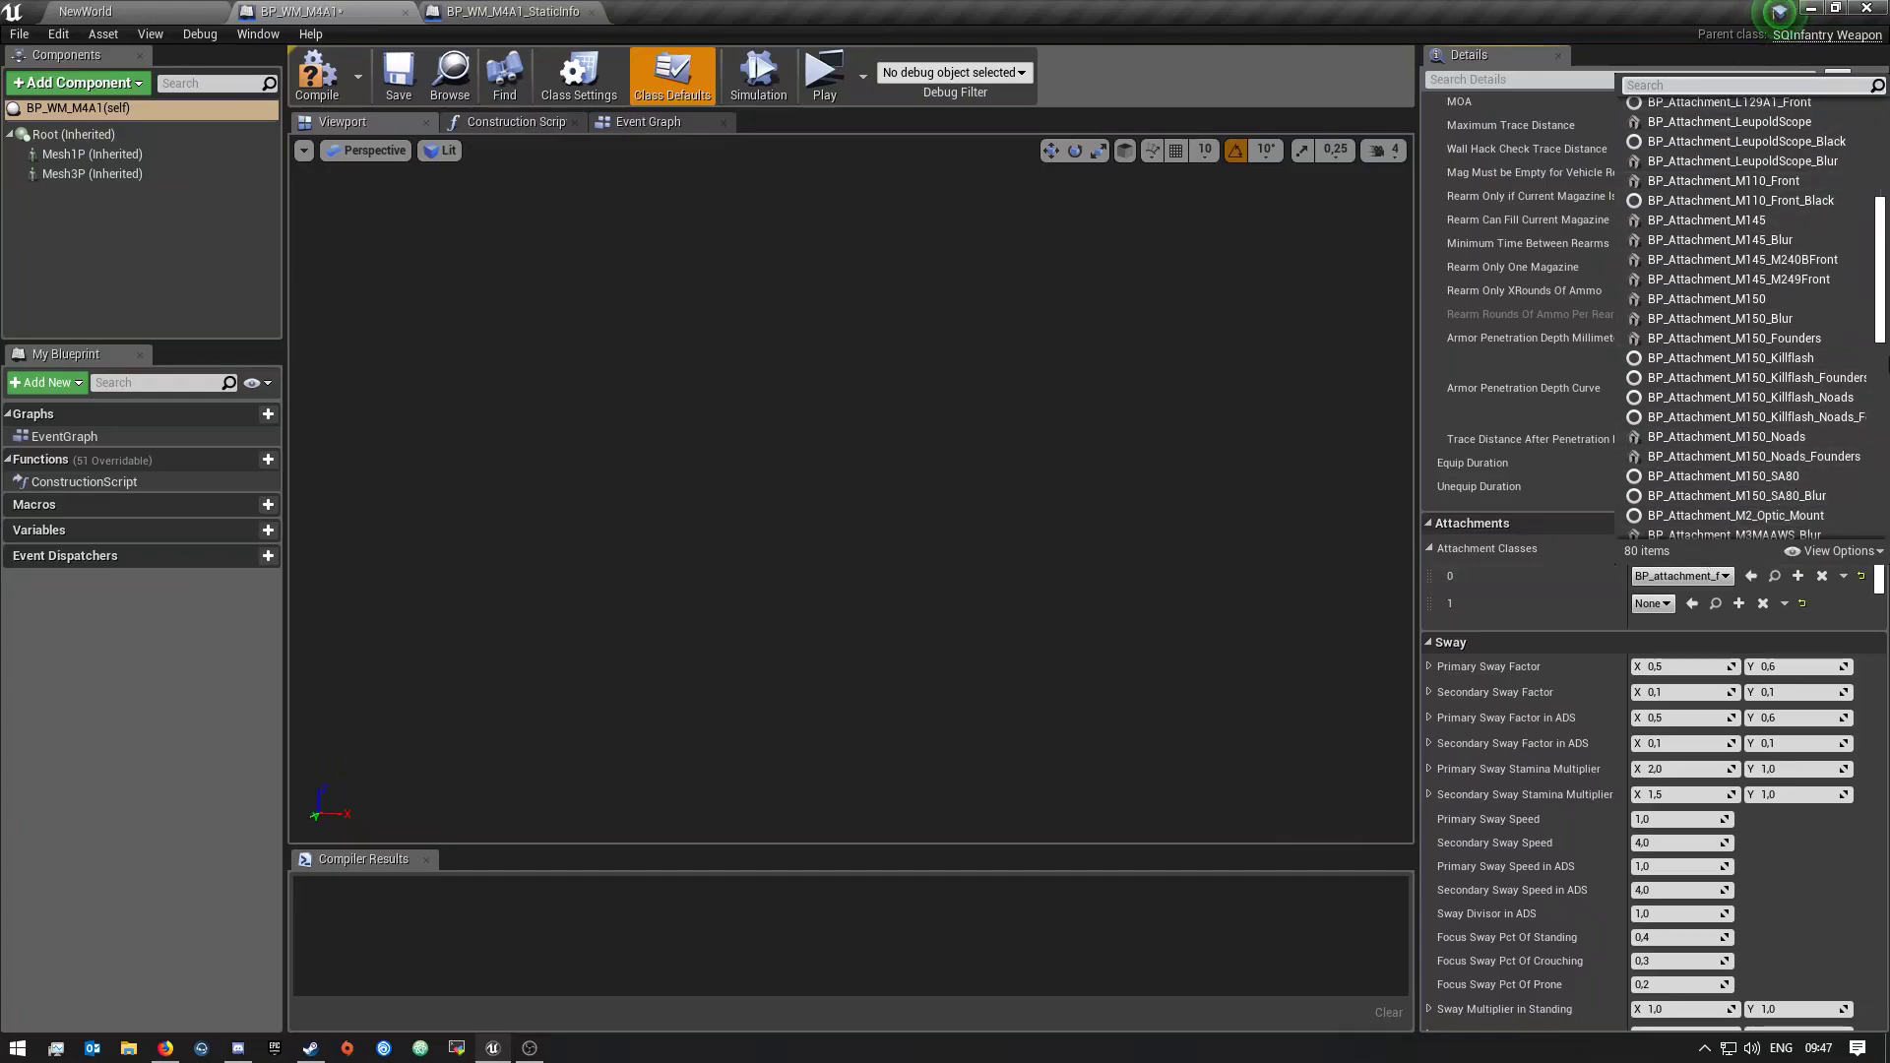
pyautogui.click(1573, 616)
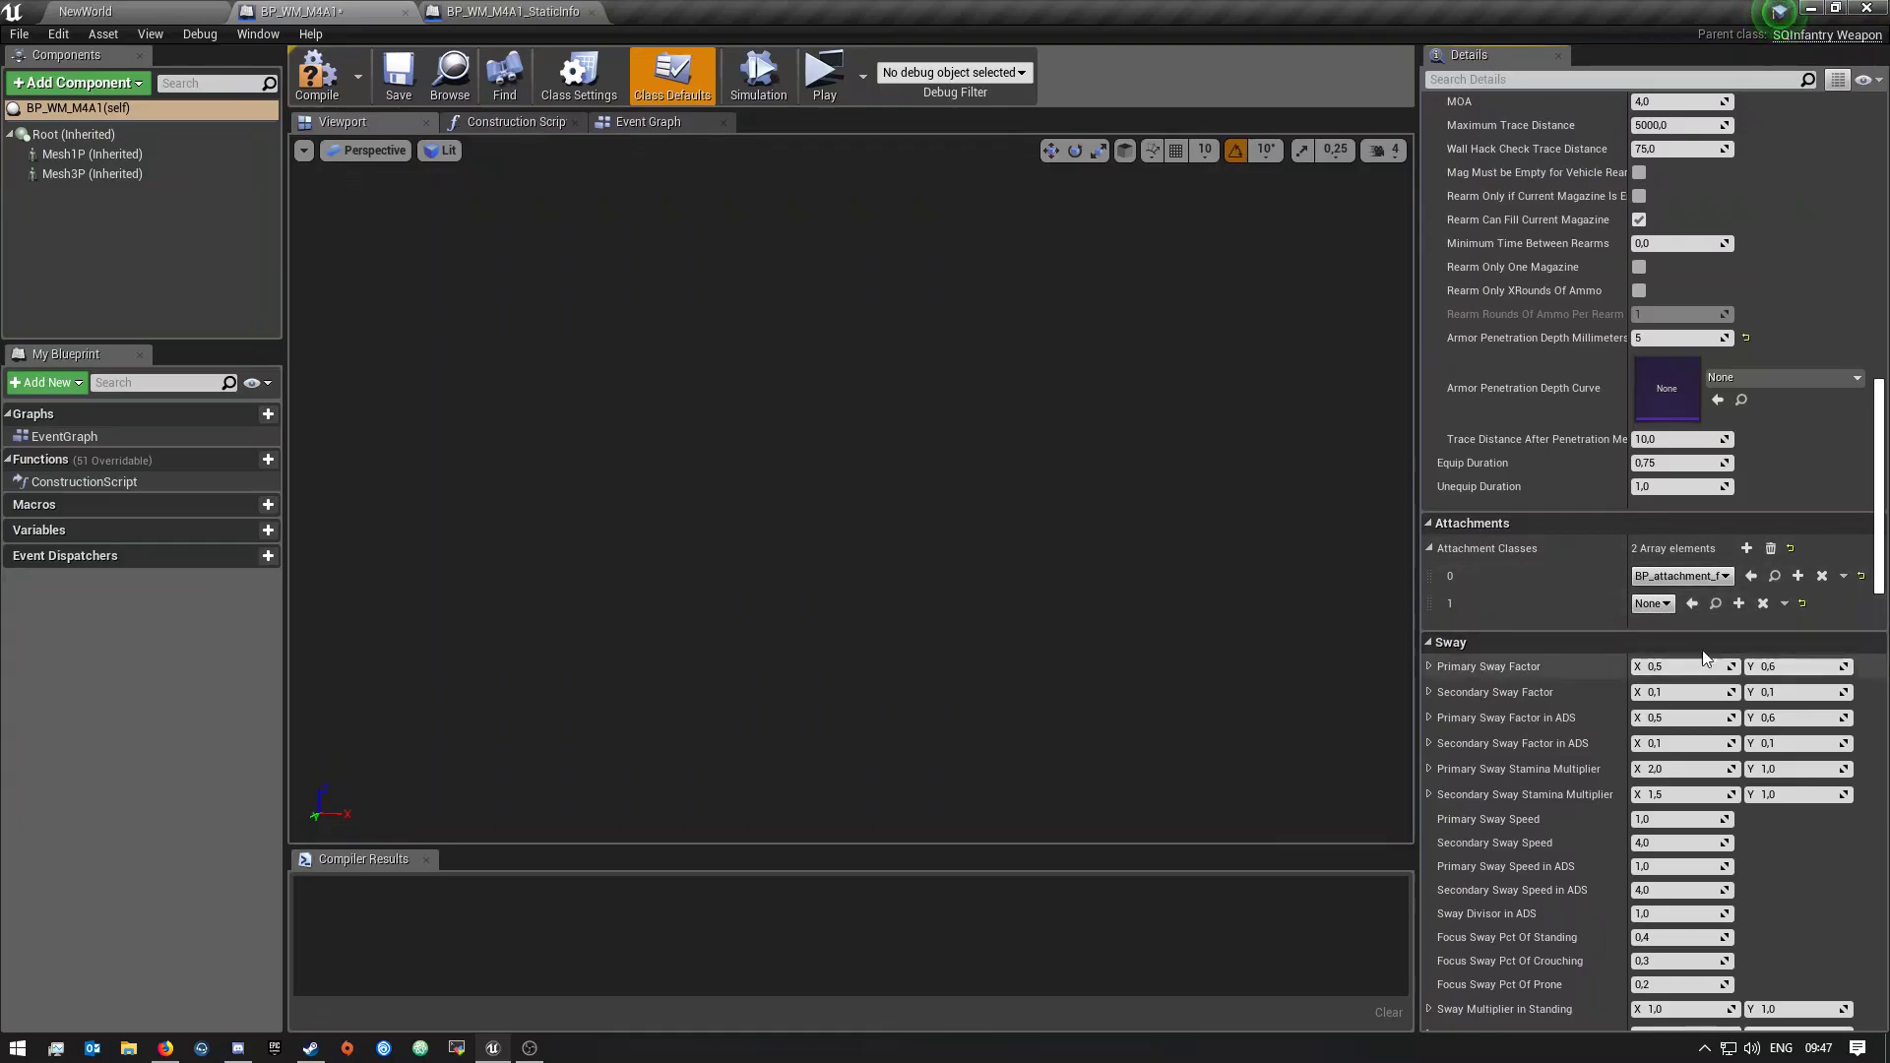
# Delete the empty second element from the rifle's Attachment Classes array
pyautogui.click(1785, 603)
pyautogui.click(1775, 642)
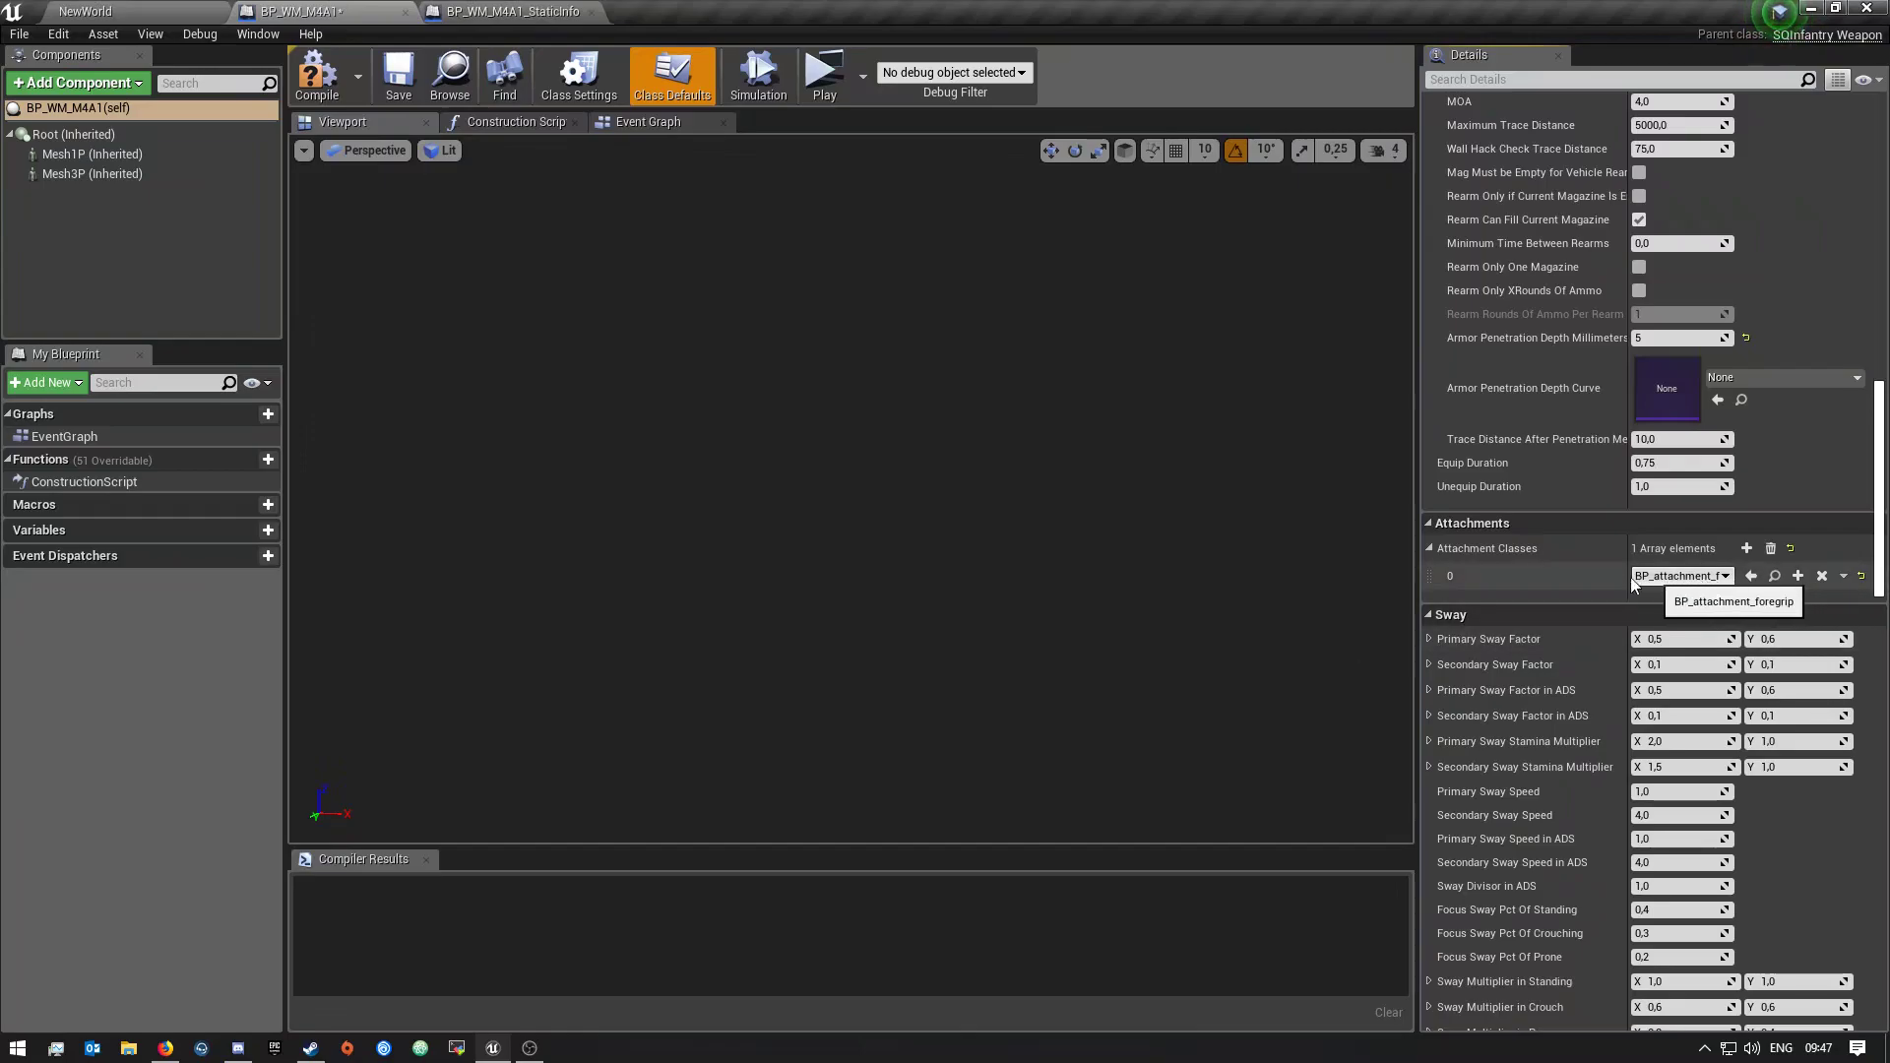
# Find the WM static info blueprint and assign BP_WM_M4A1_StaticInfo as the rifle's Item Static Info Class
pyautogui.scroll(-2, 1674, 680)
pyautogui.scroll(-3, 1674, 679)
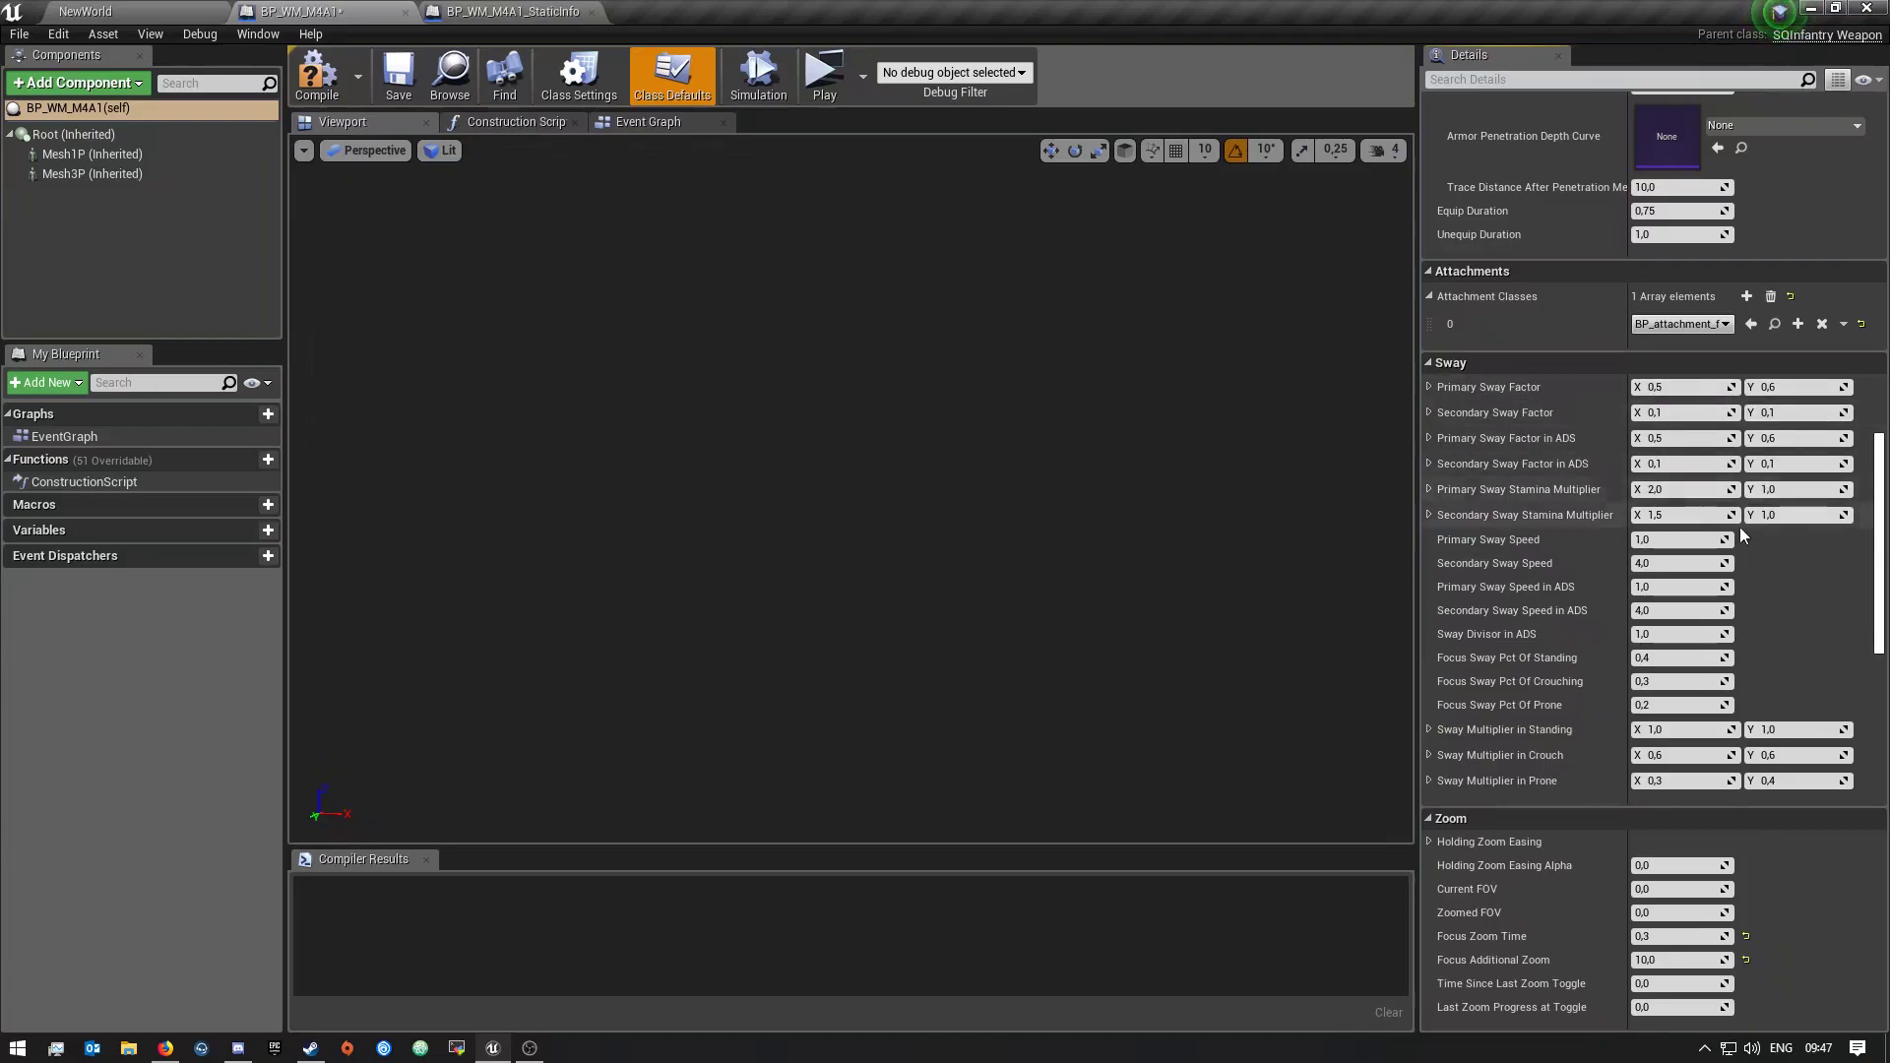
pyautogui.scroll(-4, 1671, 766)
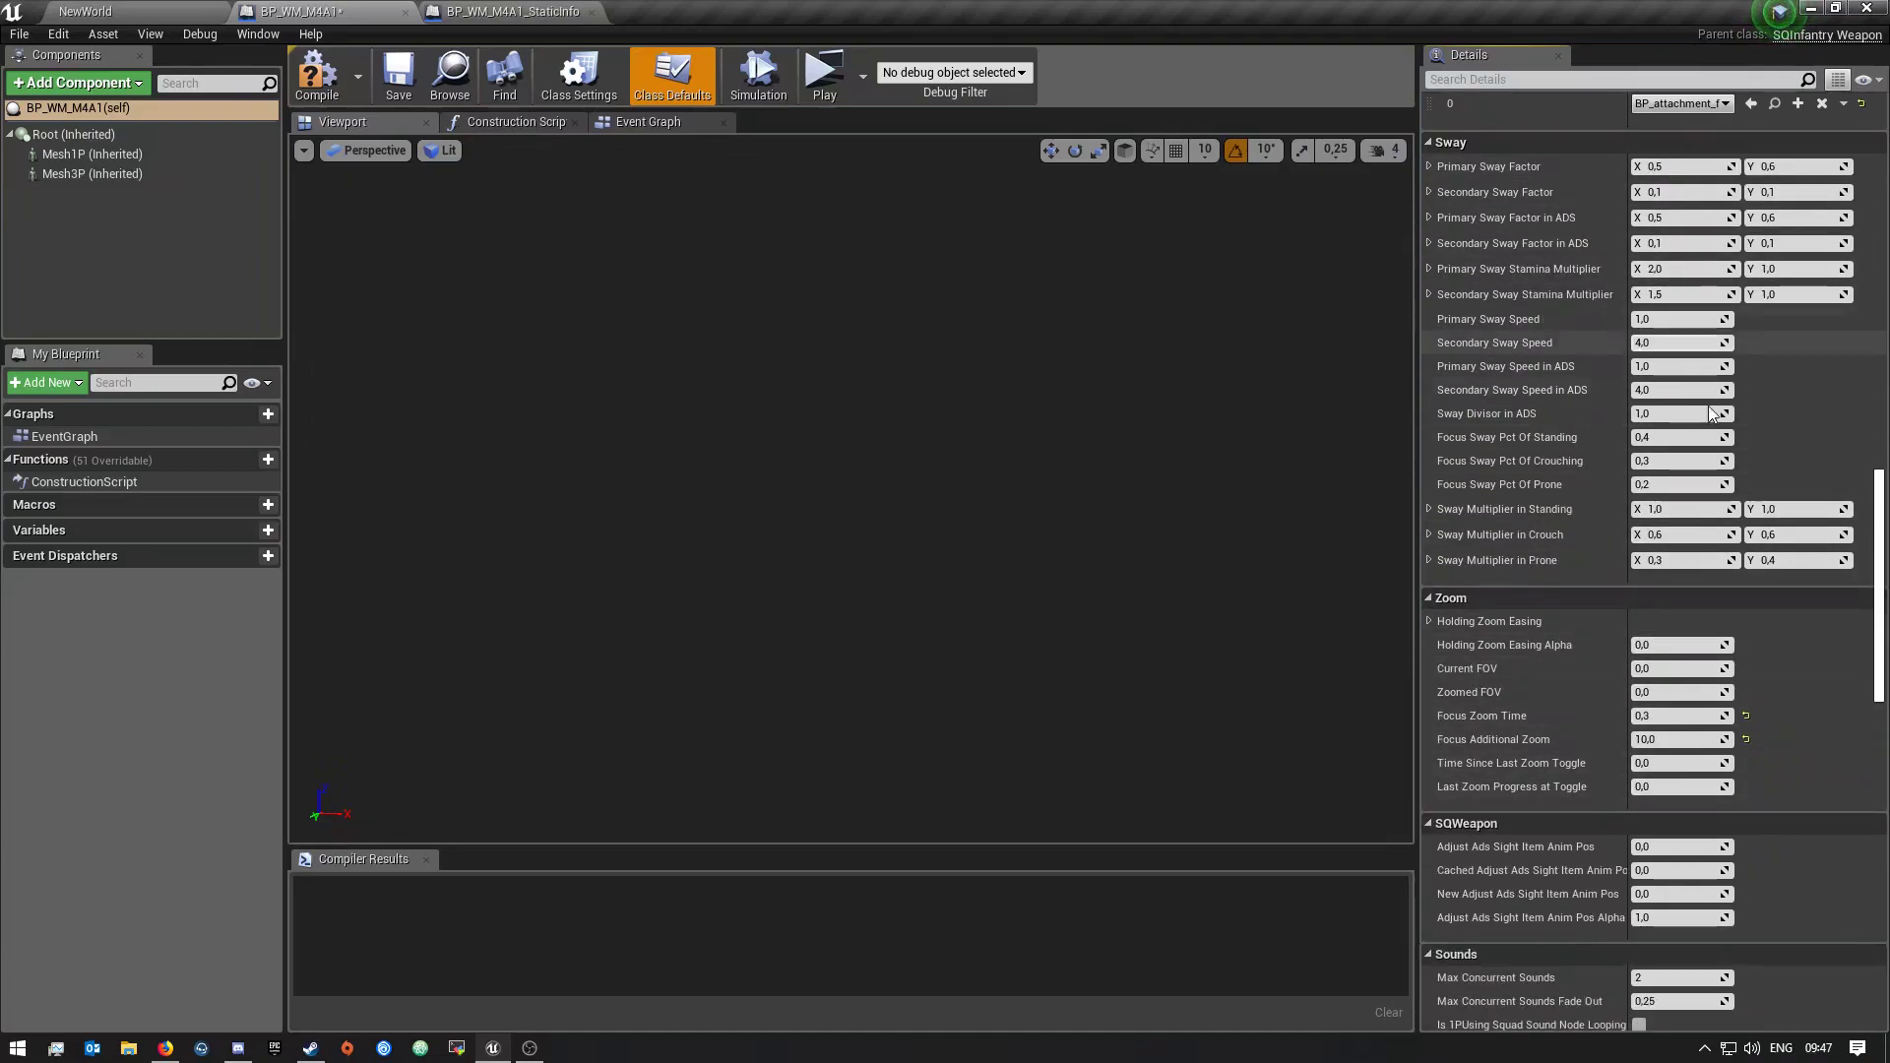
pyautogui.scroll(-7, 1704, 652)
pyautogui.scroll(-5, 1648, 789)
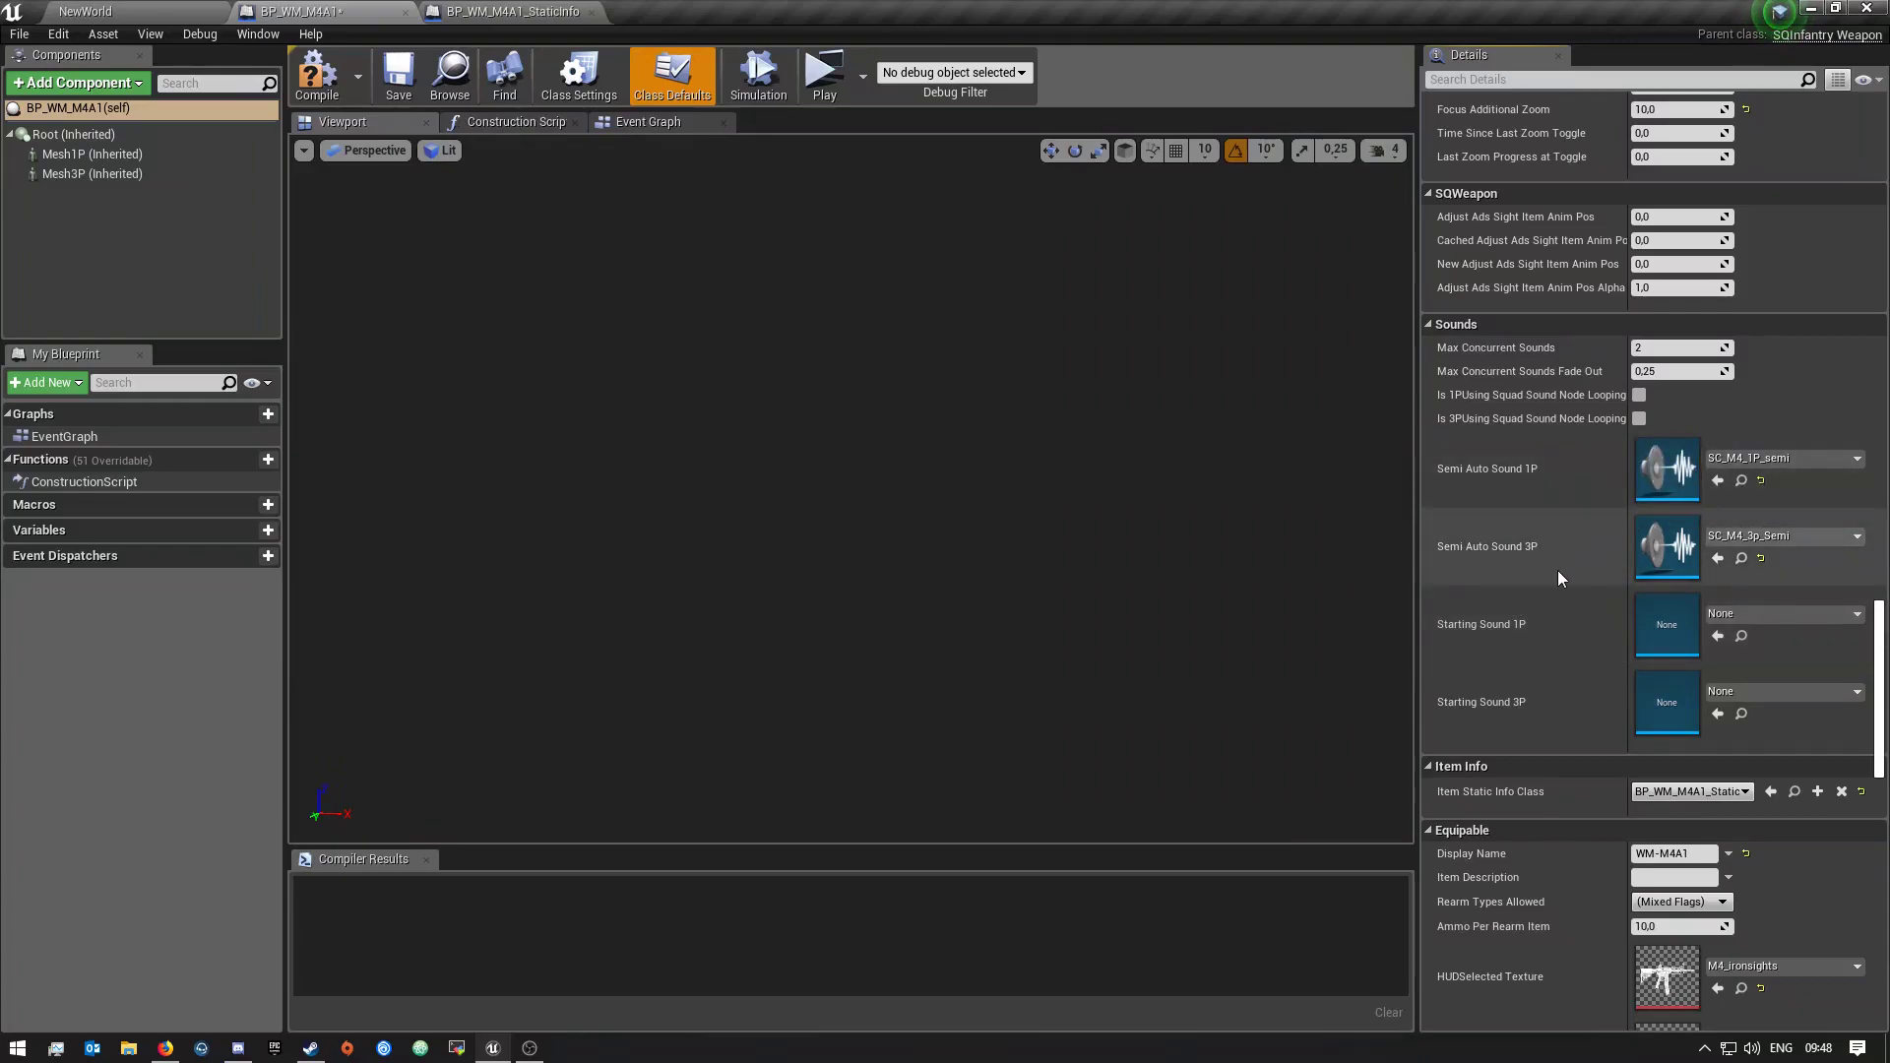
pyautogui.scroll(-5, 1558, 572)
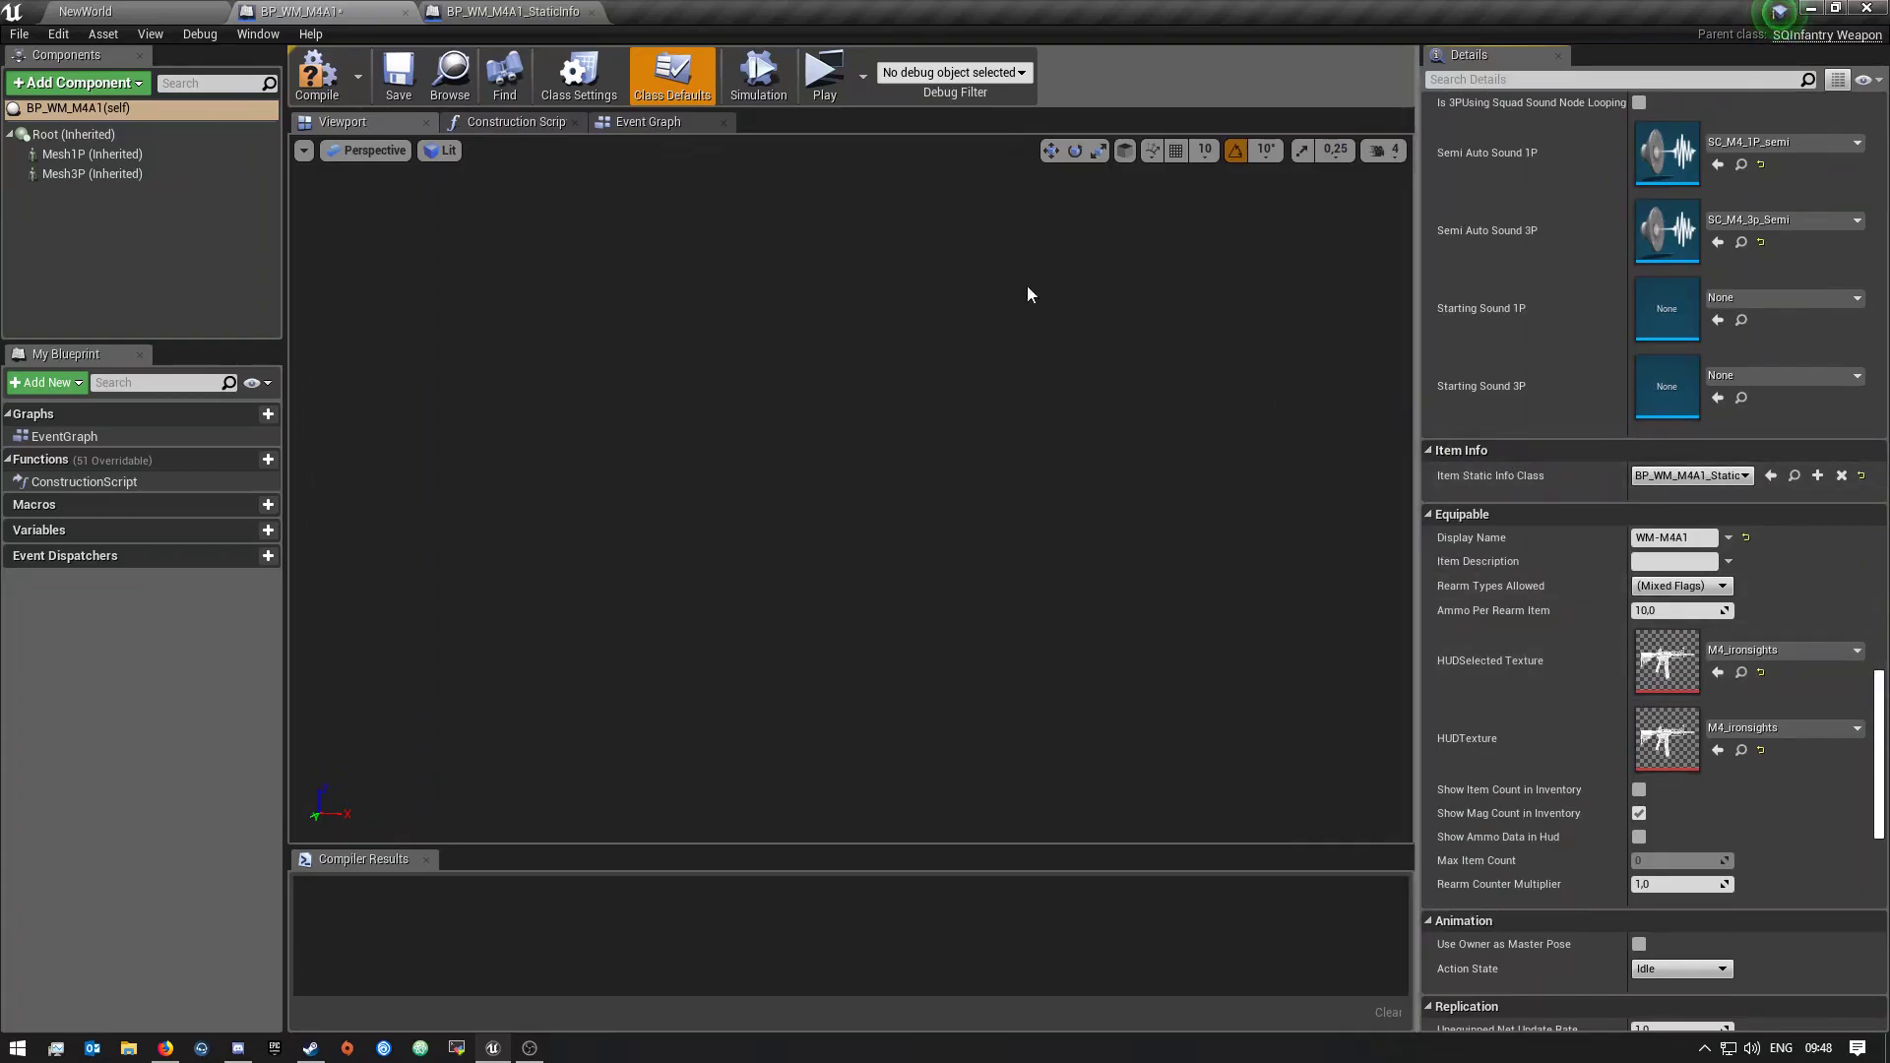
pyautogui.click(1711, 478)
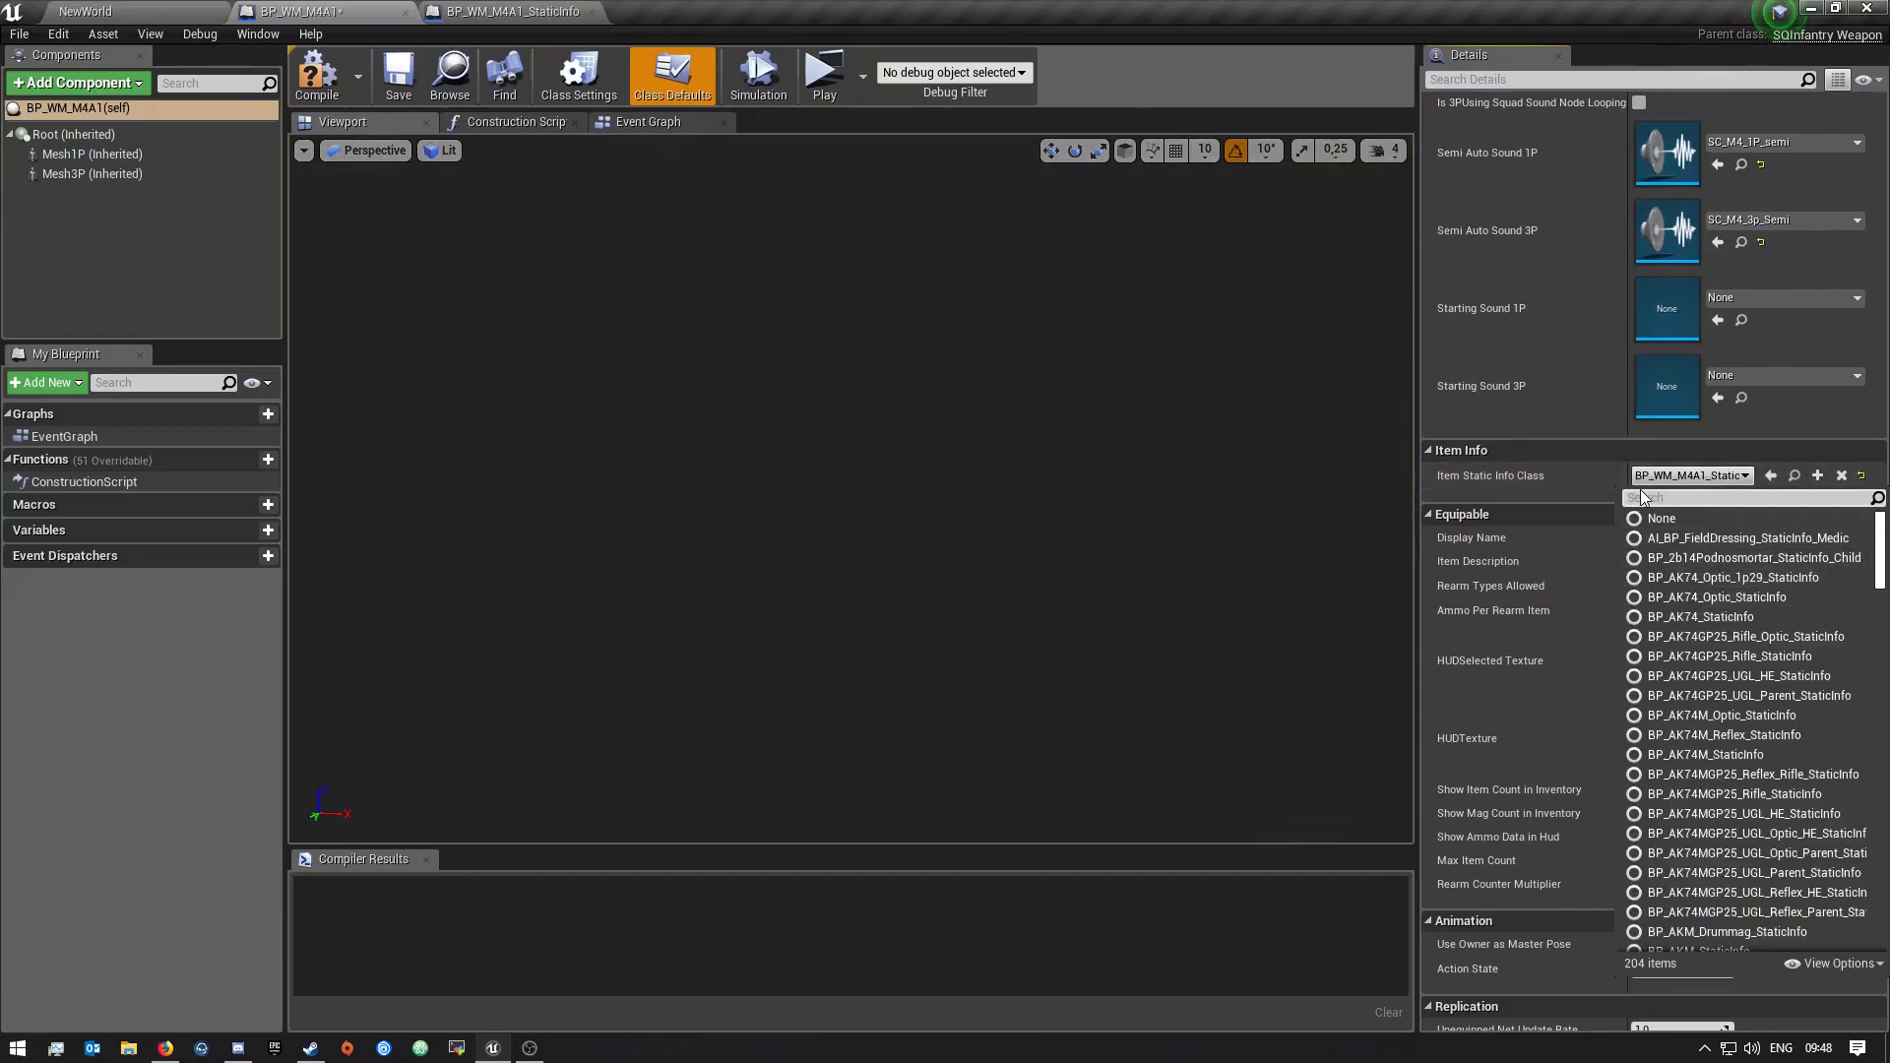
pyautogui.write('WM')
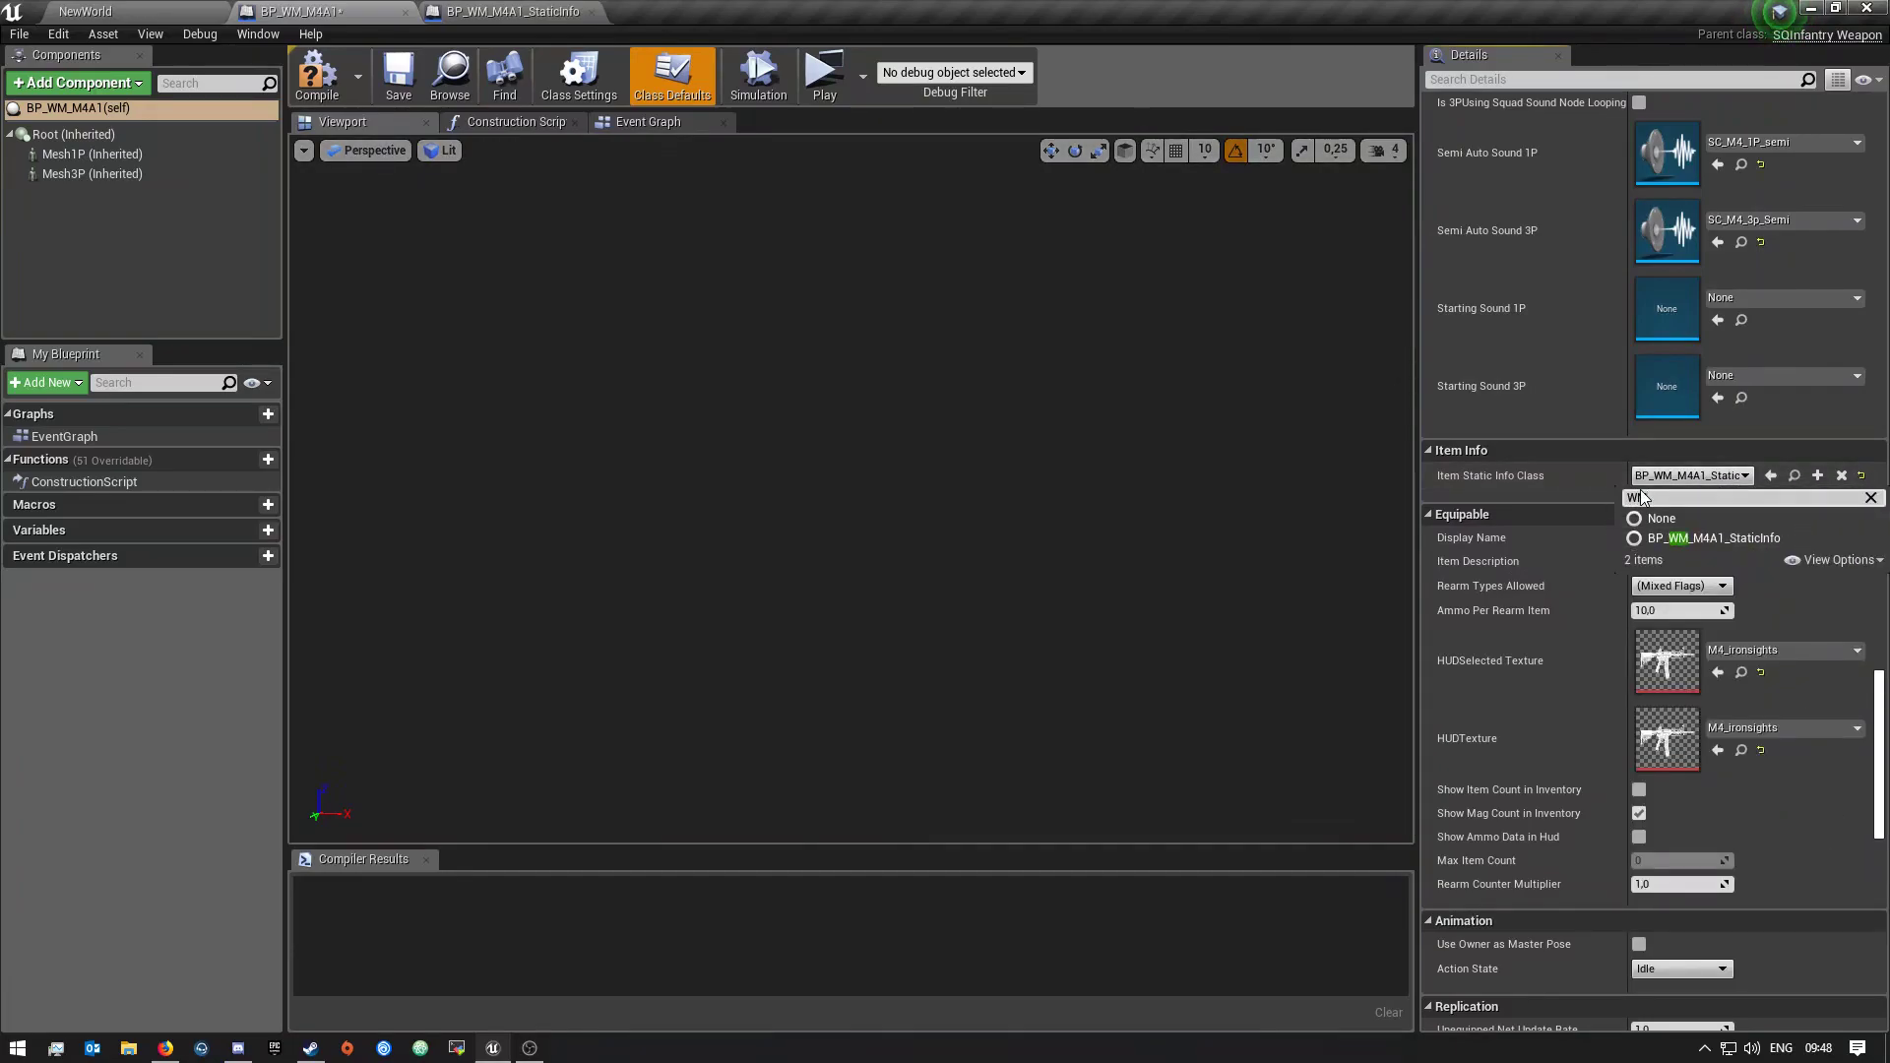
pyautogui.moveTo(1655, 497); pyautogui.dragTo(1557, 494)
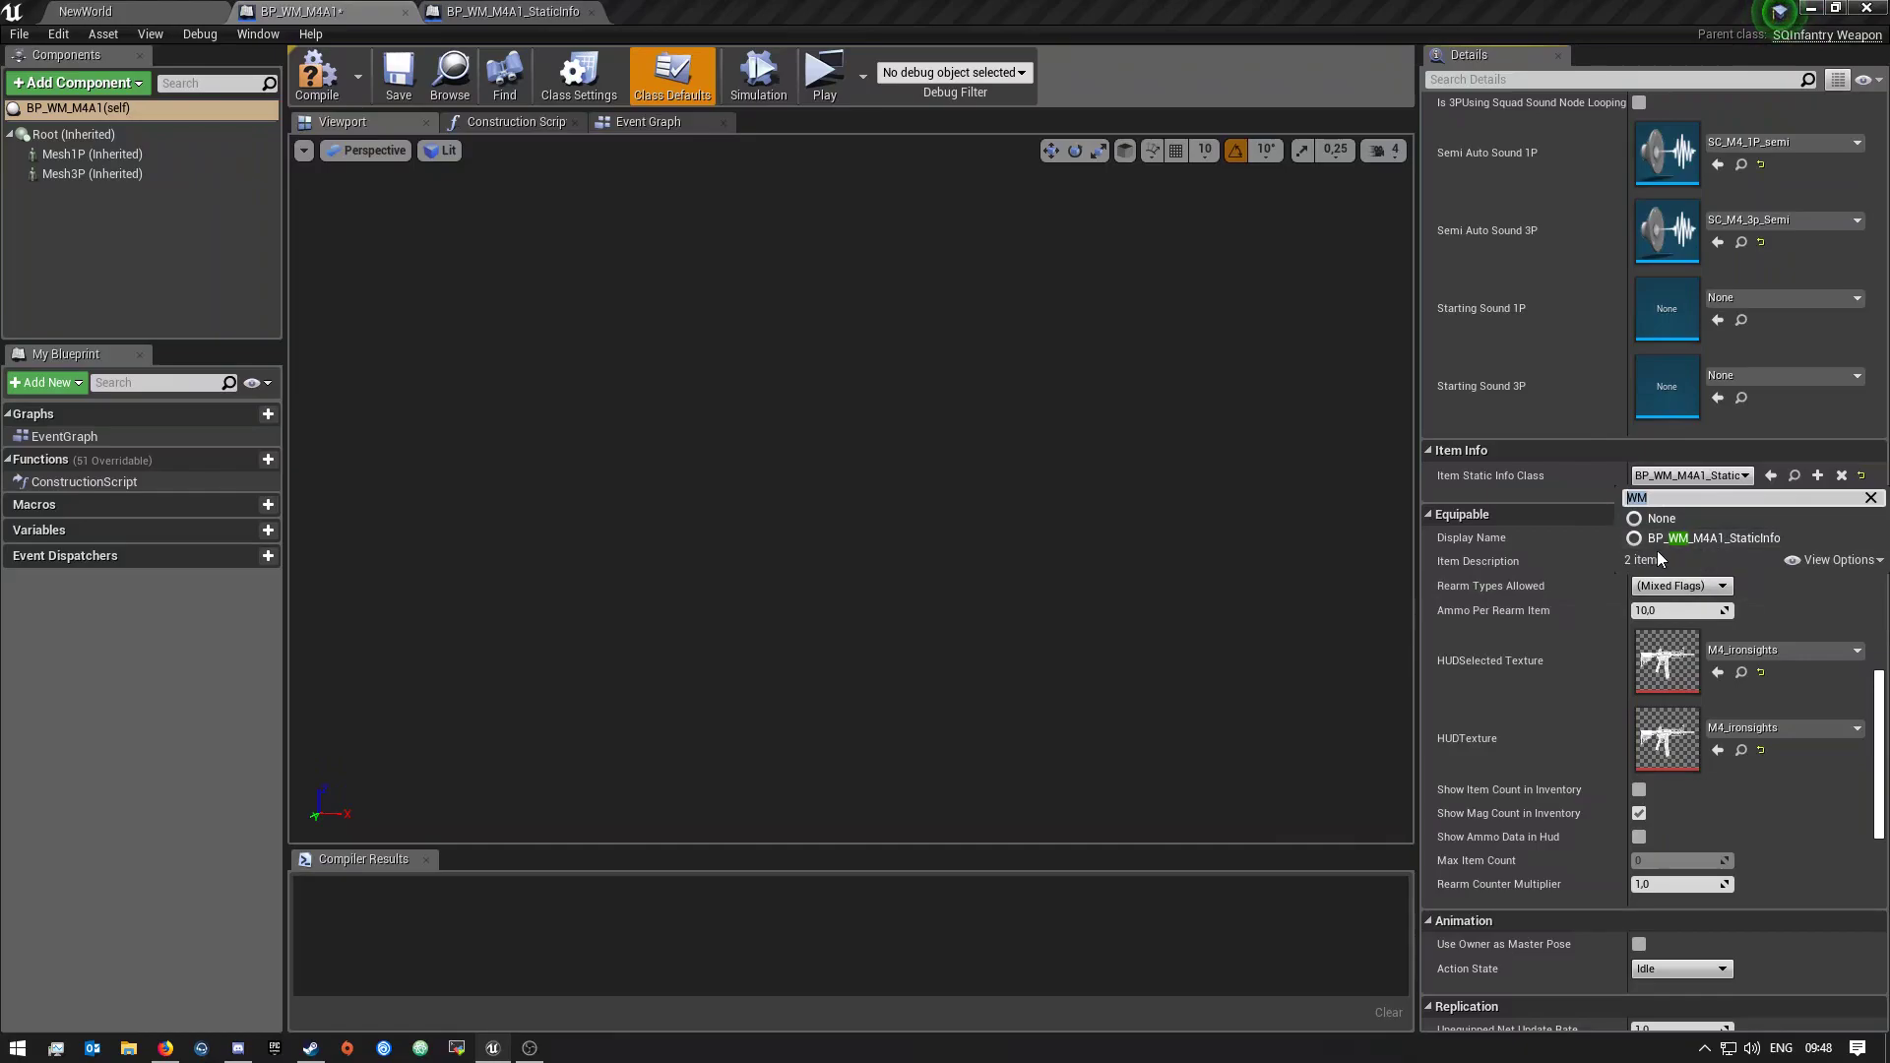
pyautogui.click(1713, 538)
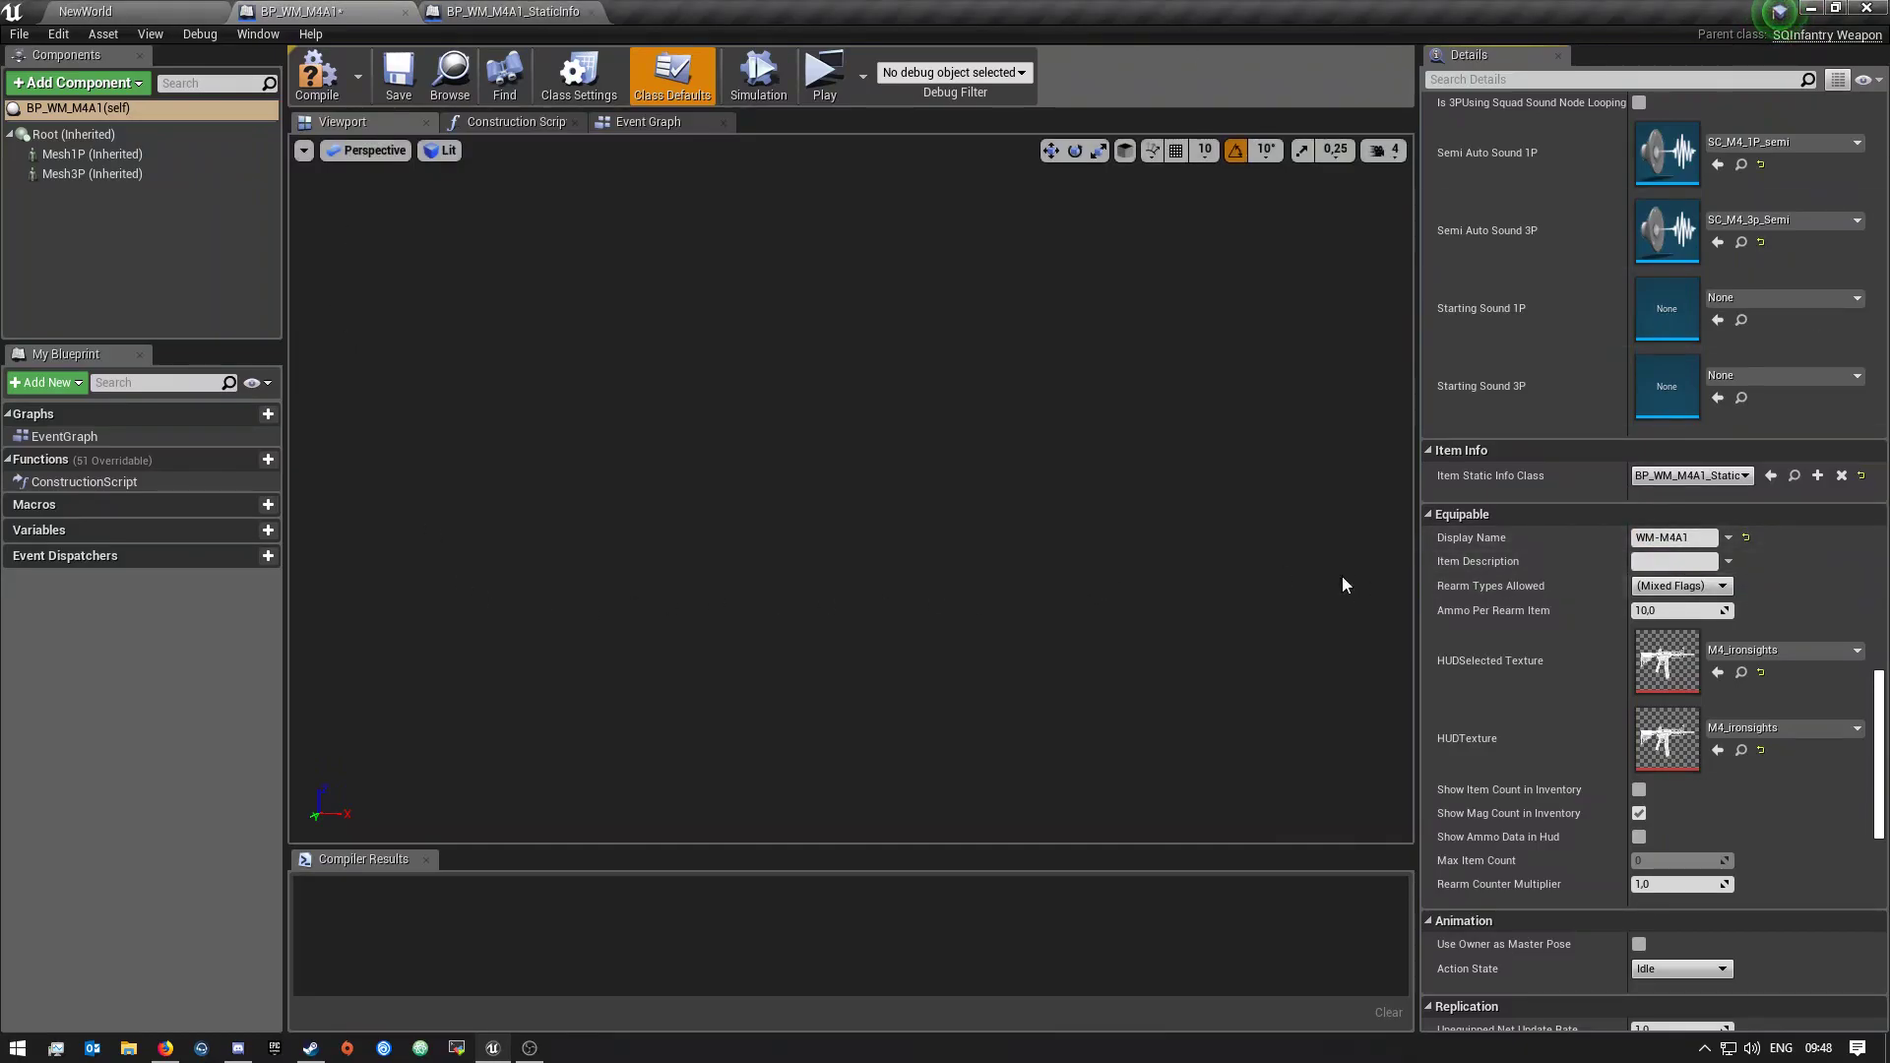
# Review the rifle's Equipable settings for display name, description, allowed rearm types, ammo per rearm item, HUD textures and inventory display
pyautogui.click(1700, 537)
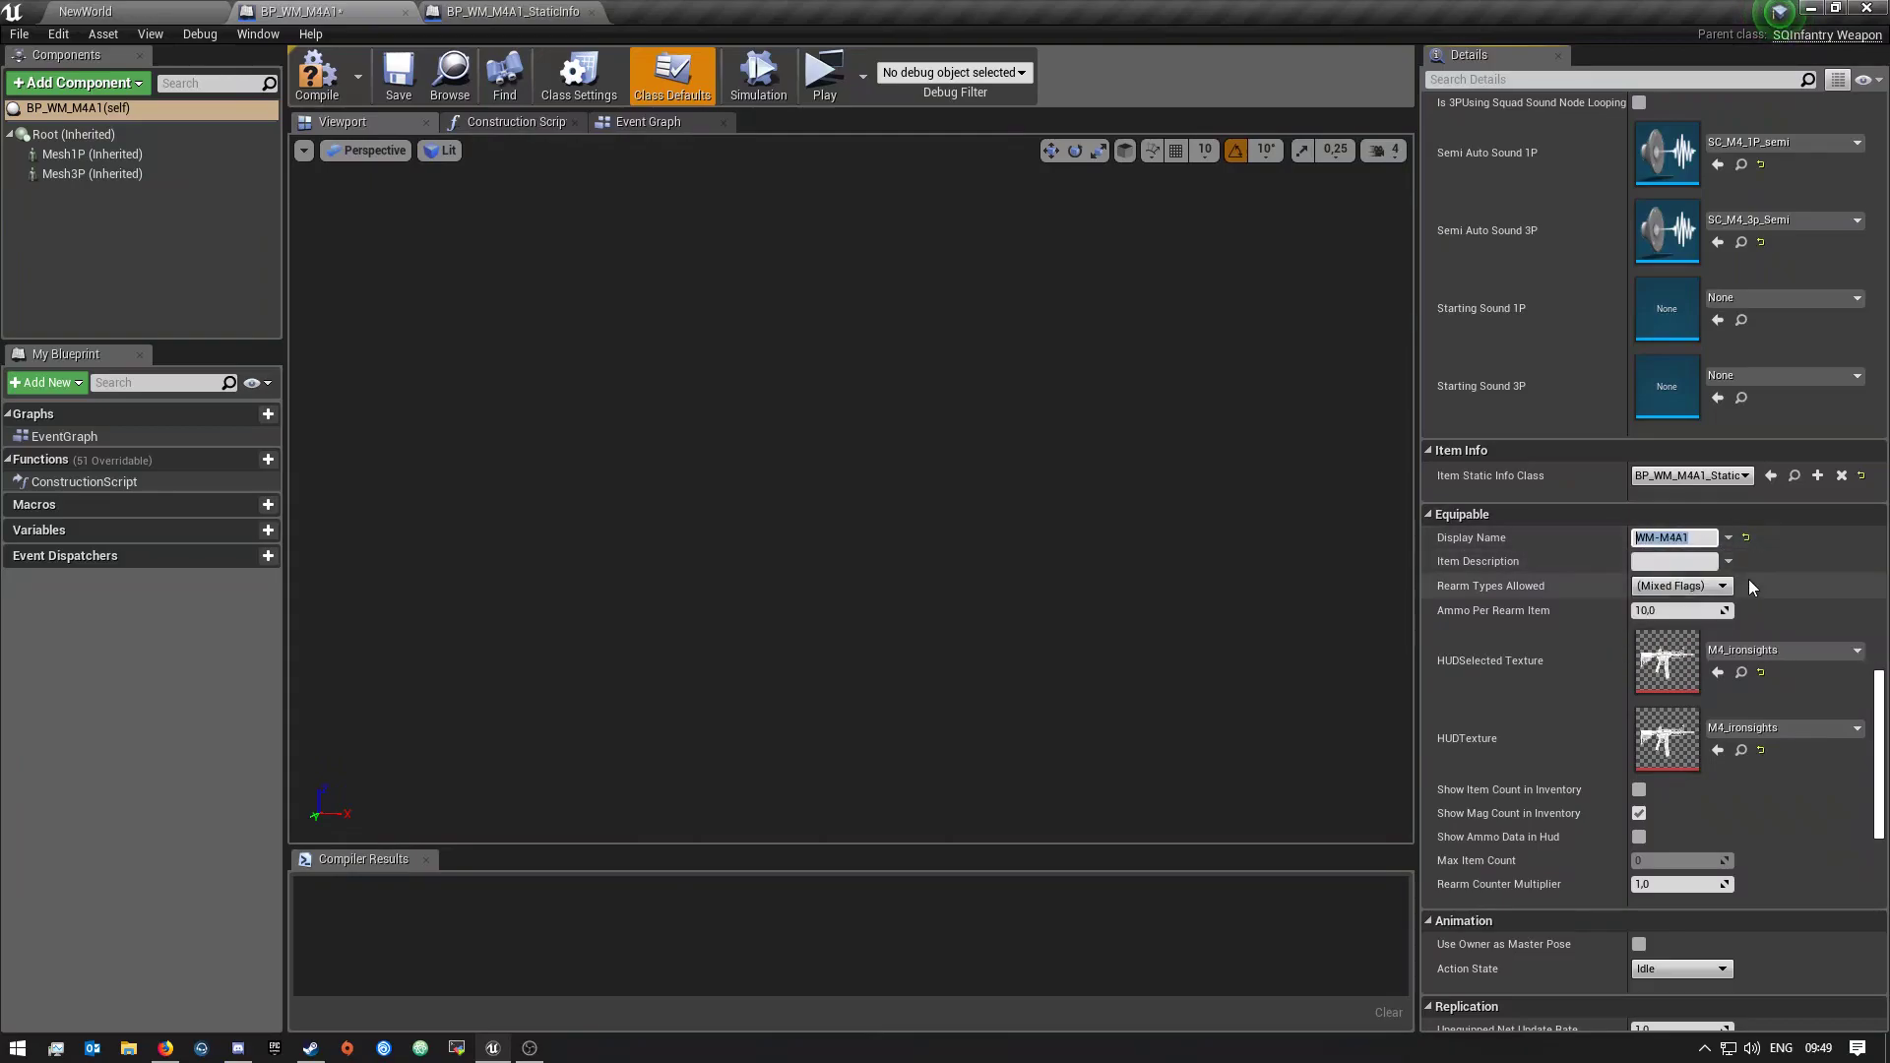
pyautogui.click(1646, 565)
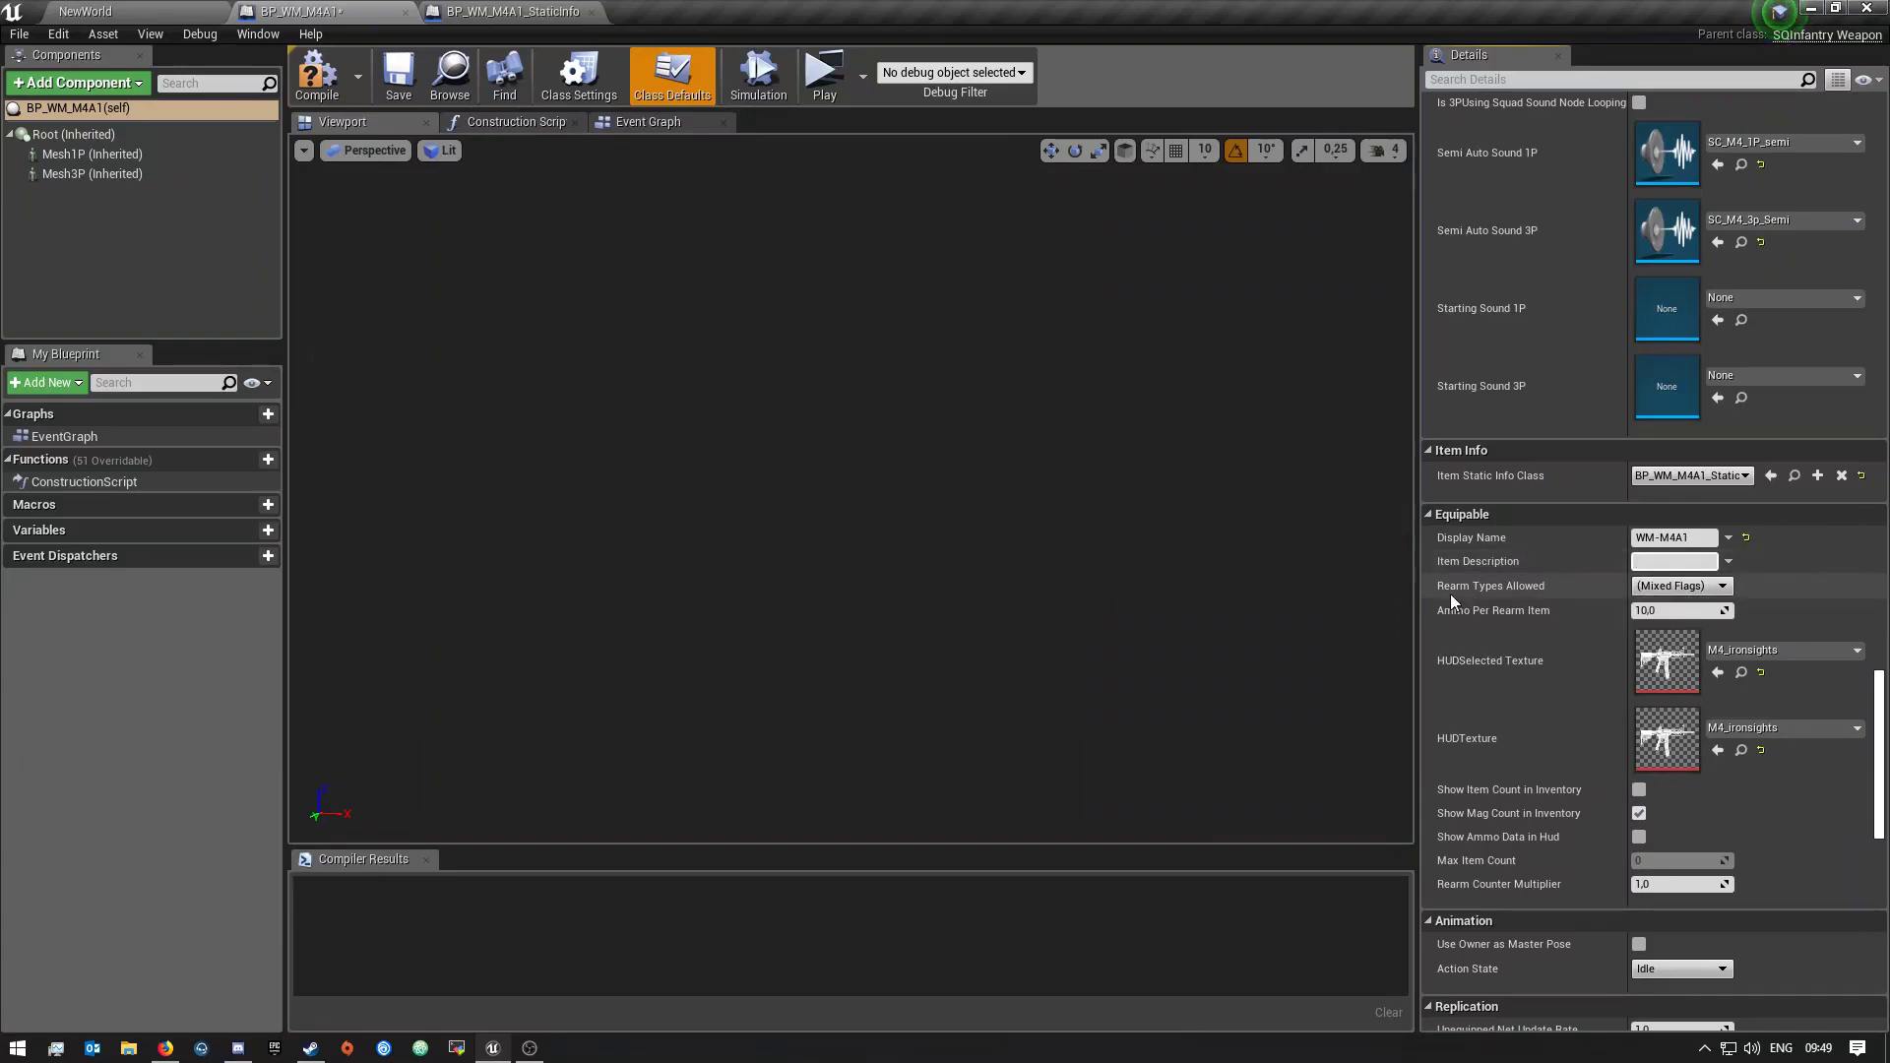
pyautogui.click(1682, 587)
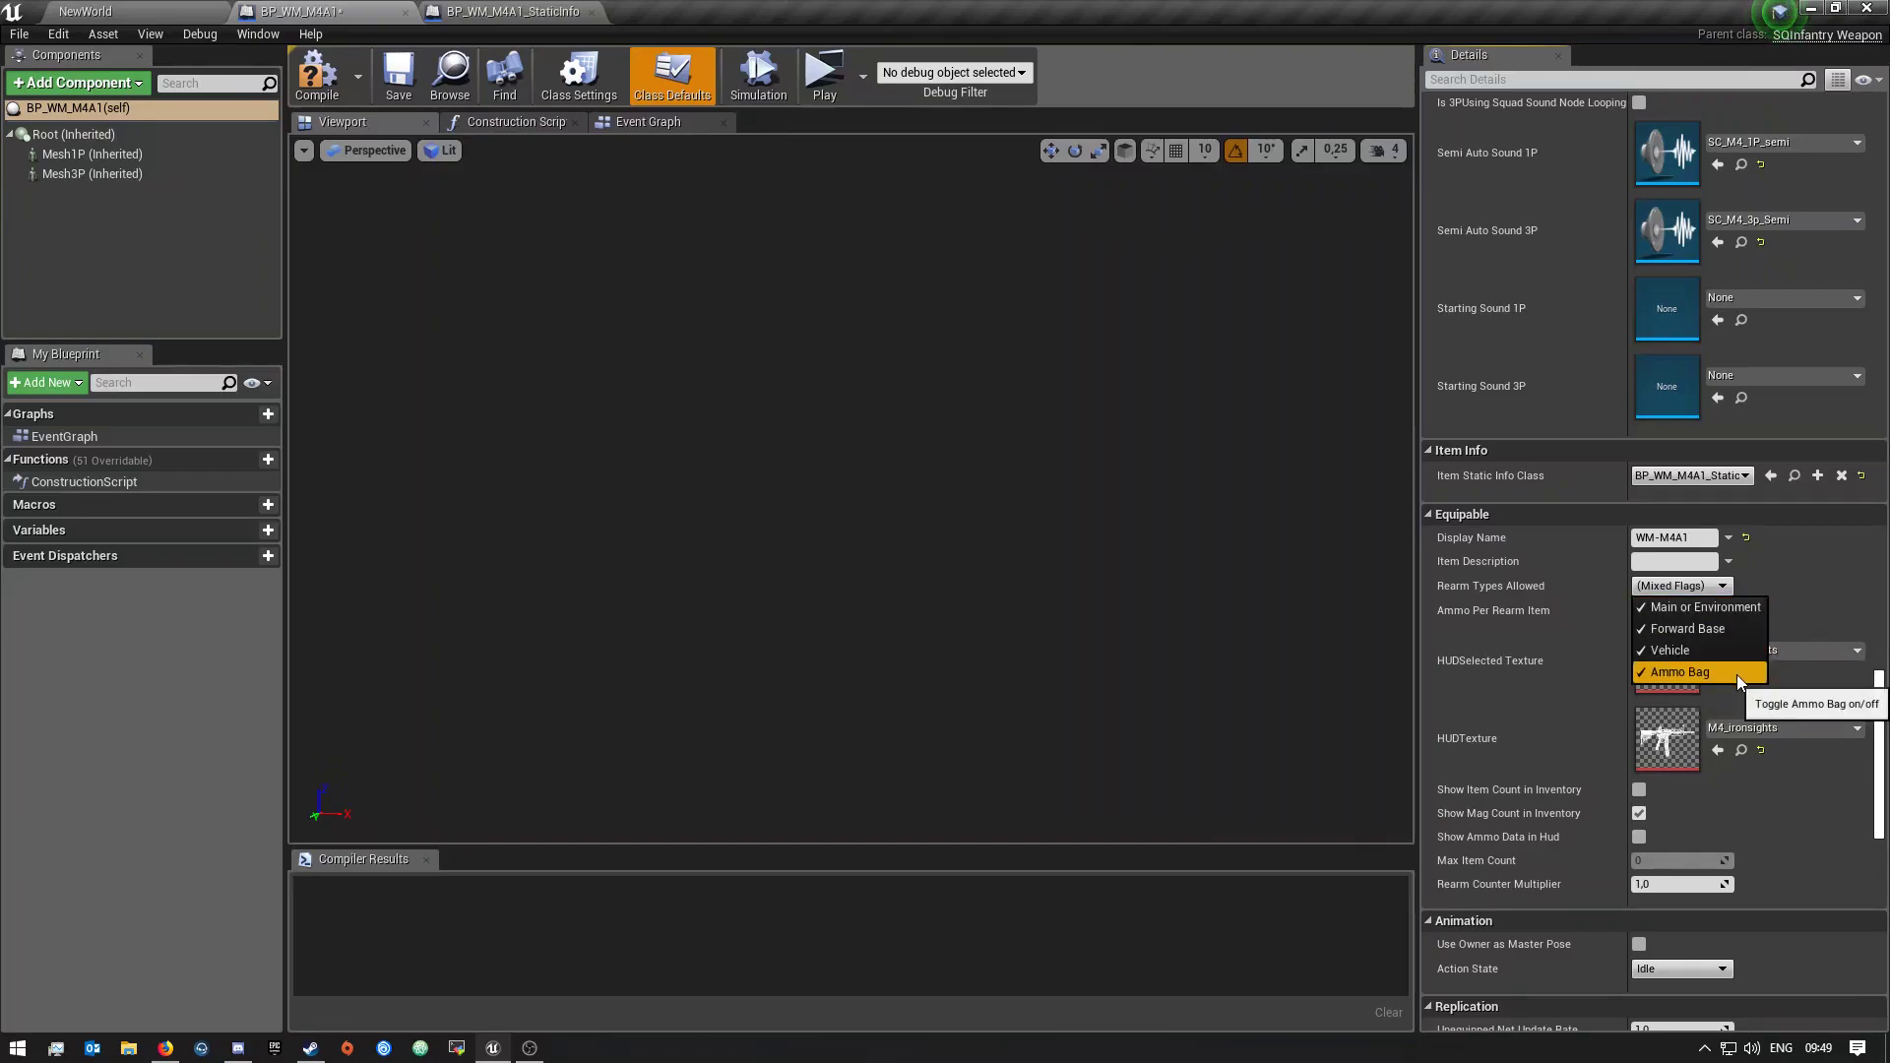
pyautogui.click(1338, 696)
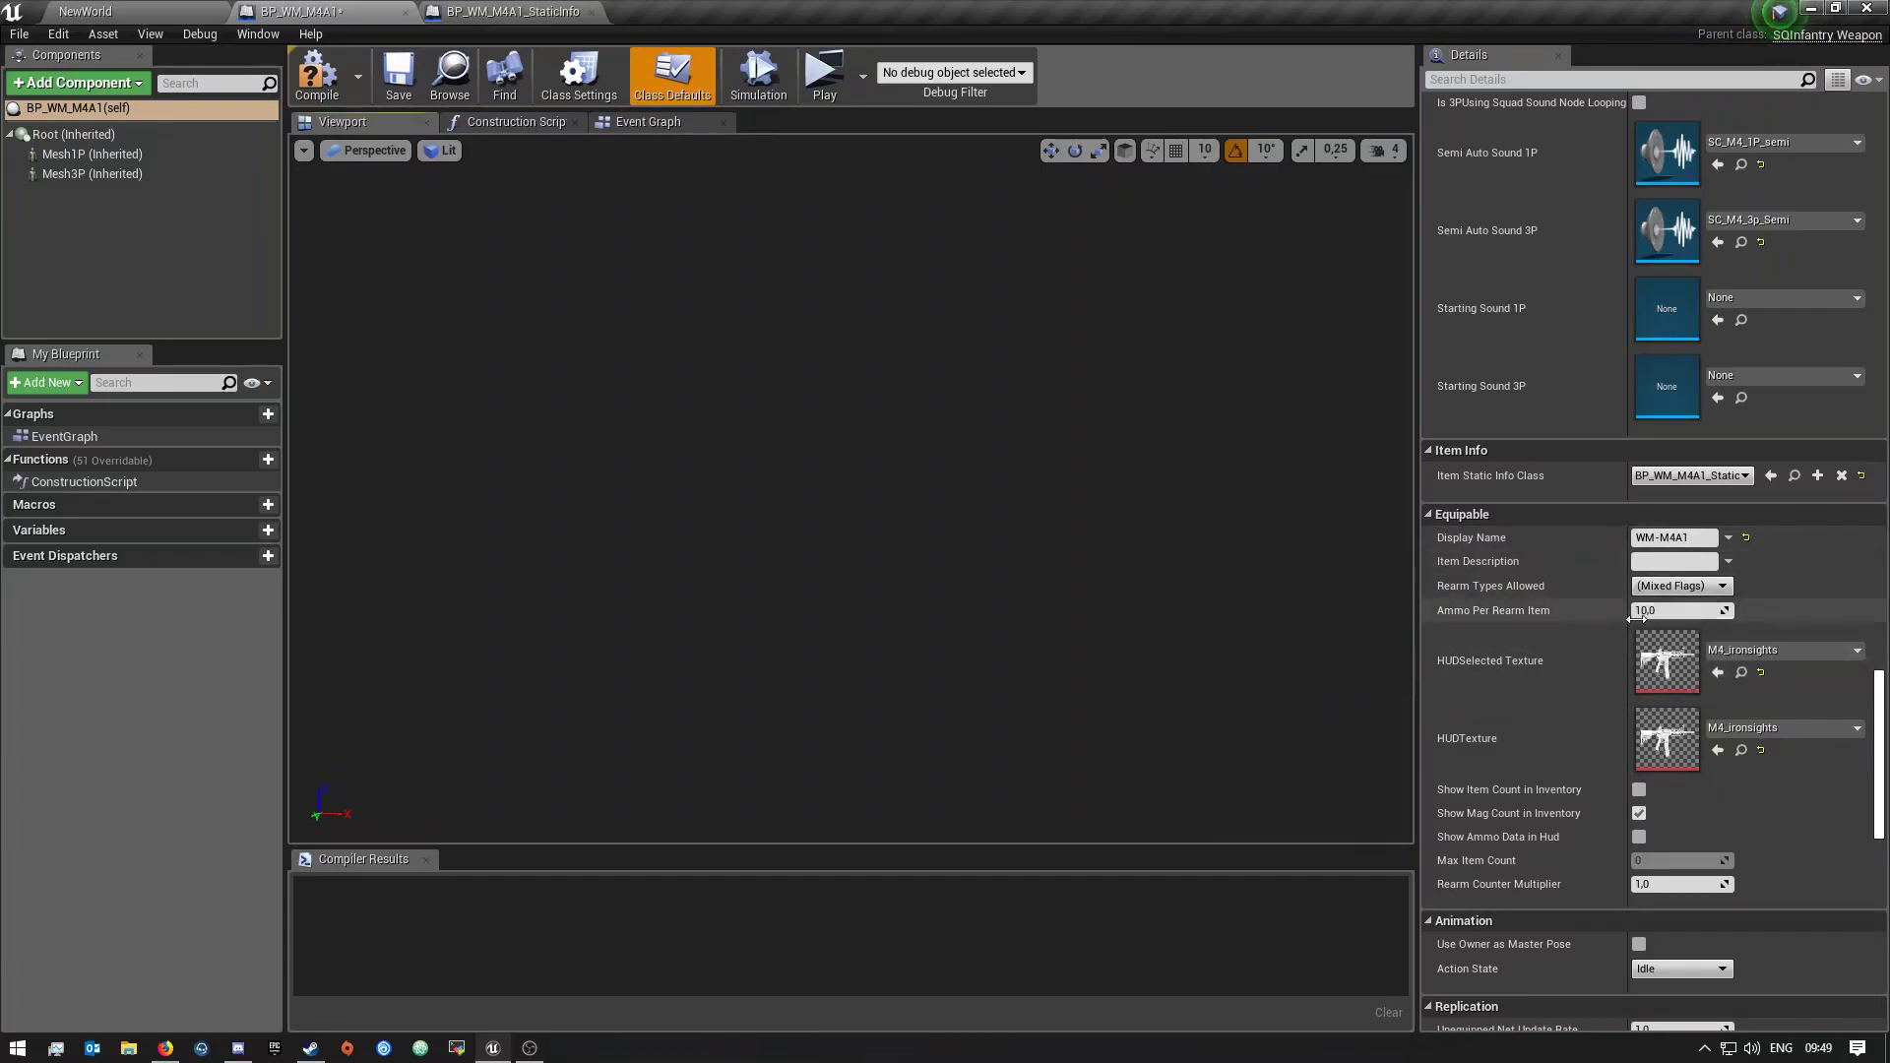
pyautogui.click(1686, 613)
pyautogui.press('End')
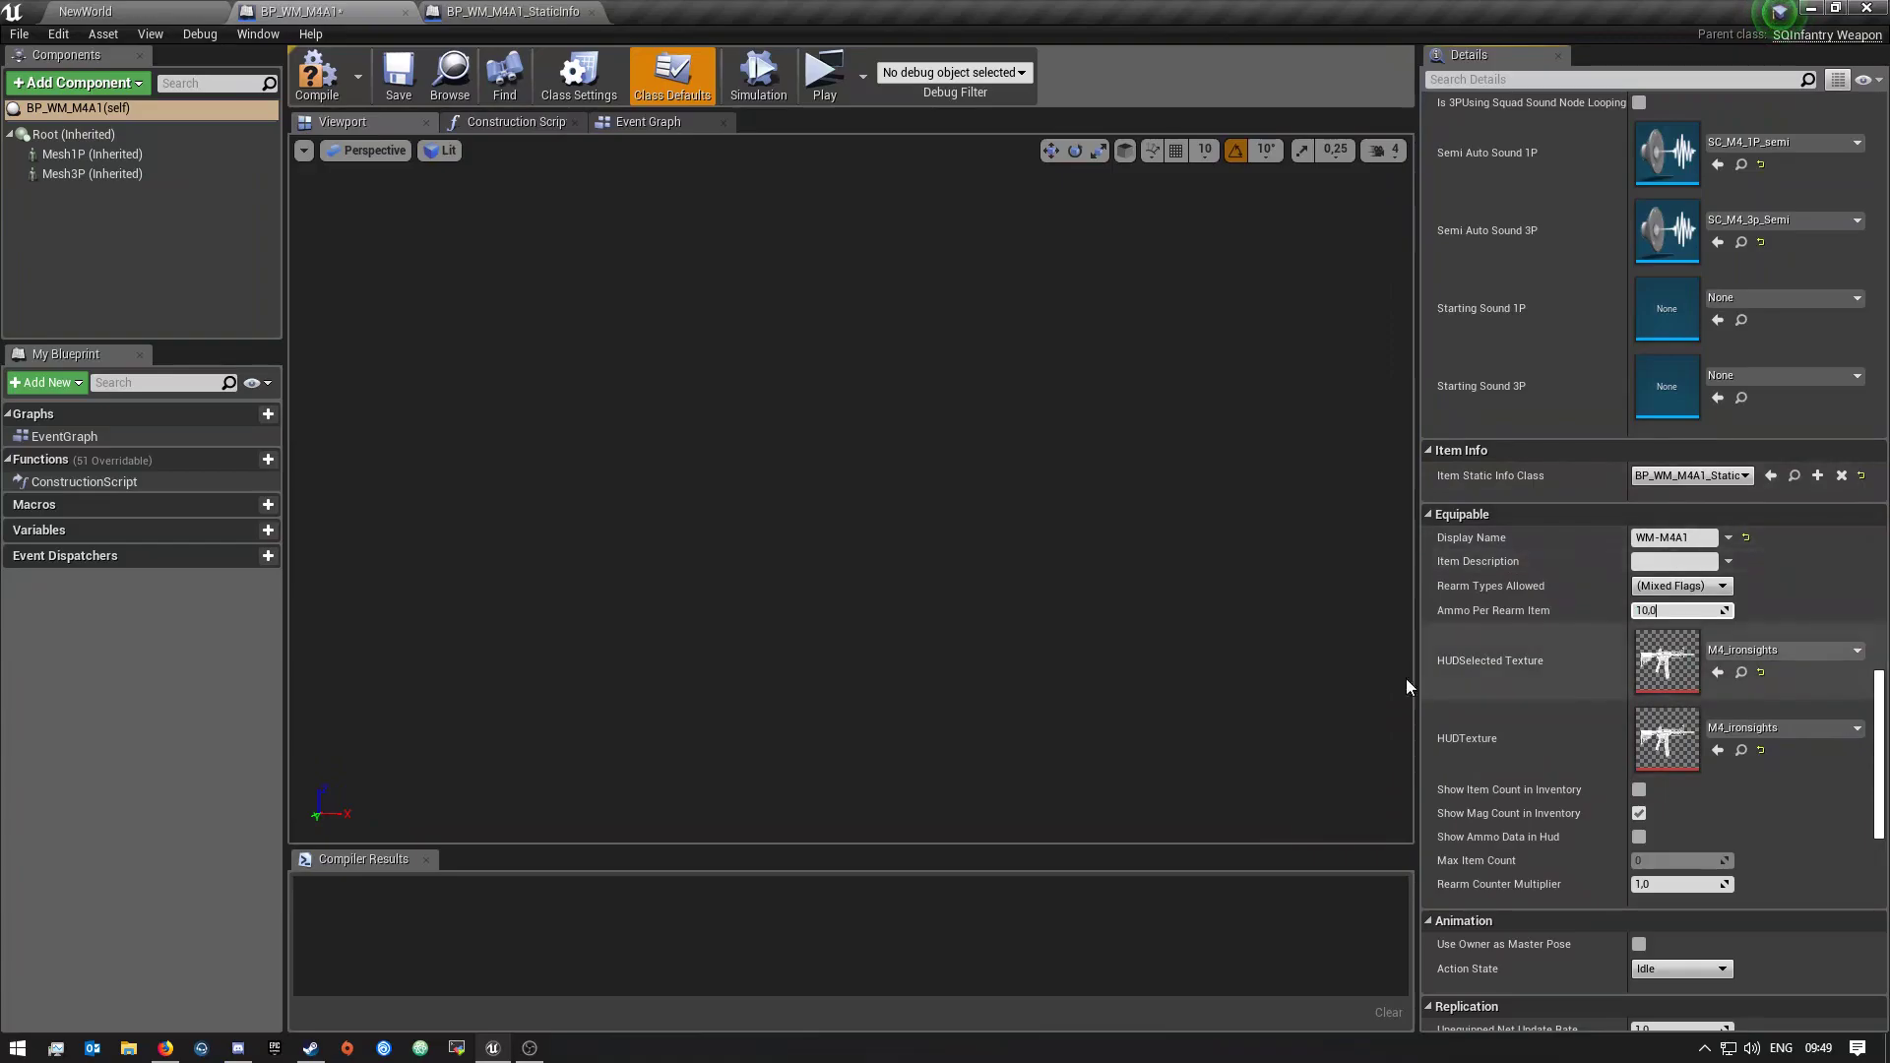
pyautogui.scroll(-2, 1752, 520)
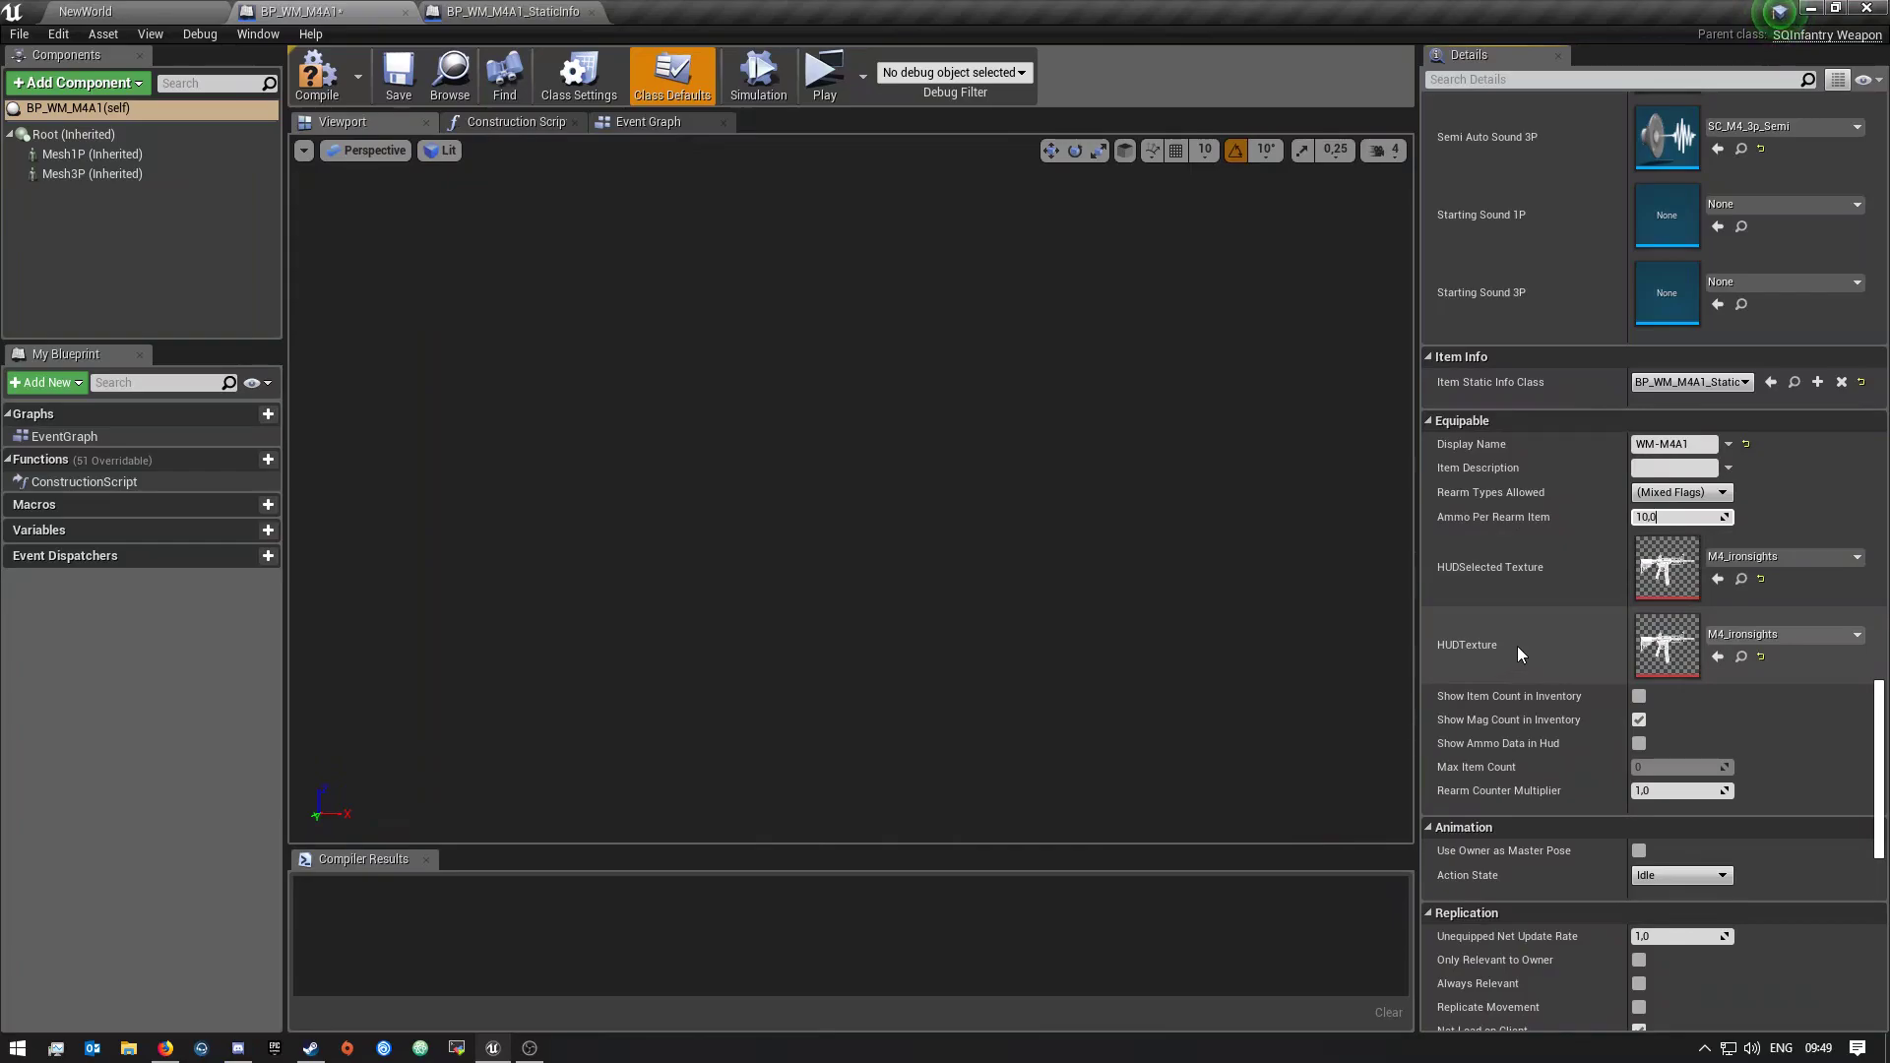
pyautogui.scroll(-3, 1516, 646)
pyautogui.click(1640, 562)
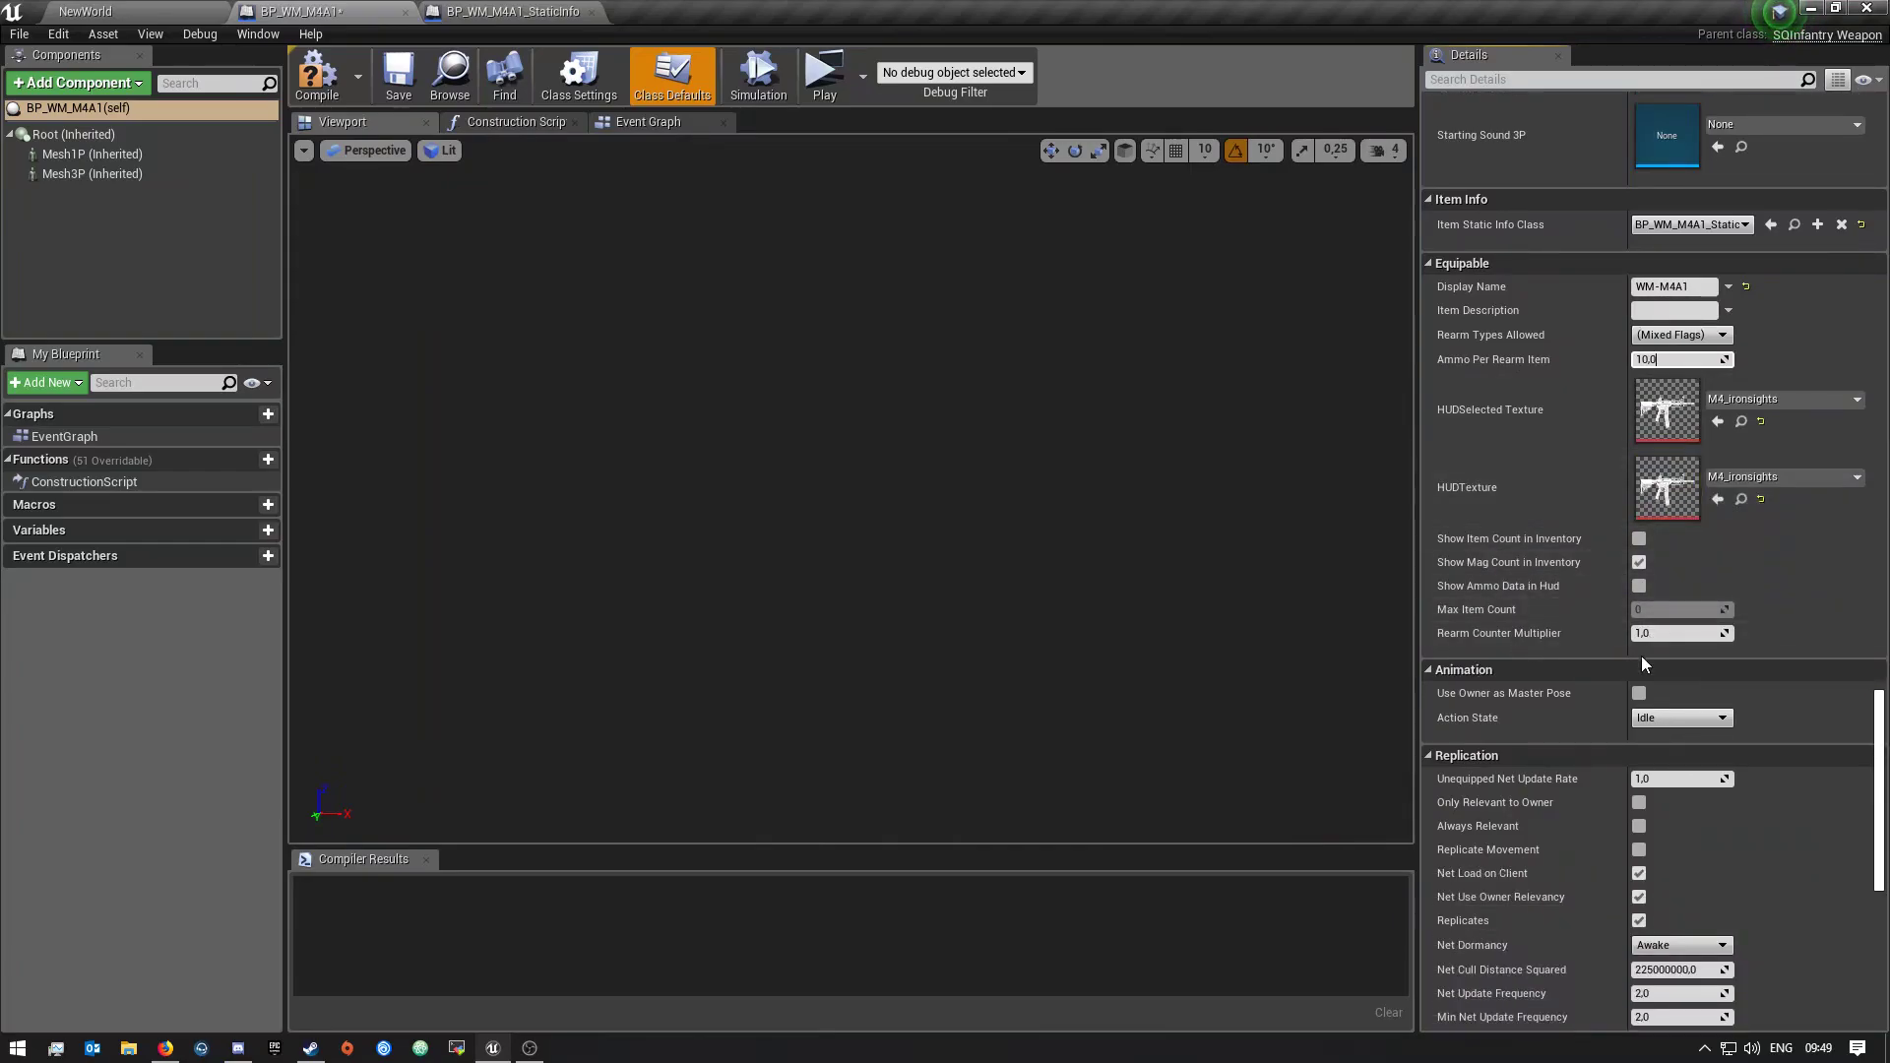
# Examine the replication settings and the Old System animation slots of the rifle, then collapse the animation group again
pyautogui.scroll(-2, 1642, 682)
pyautogui.scroll(-10, 1643, 679)
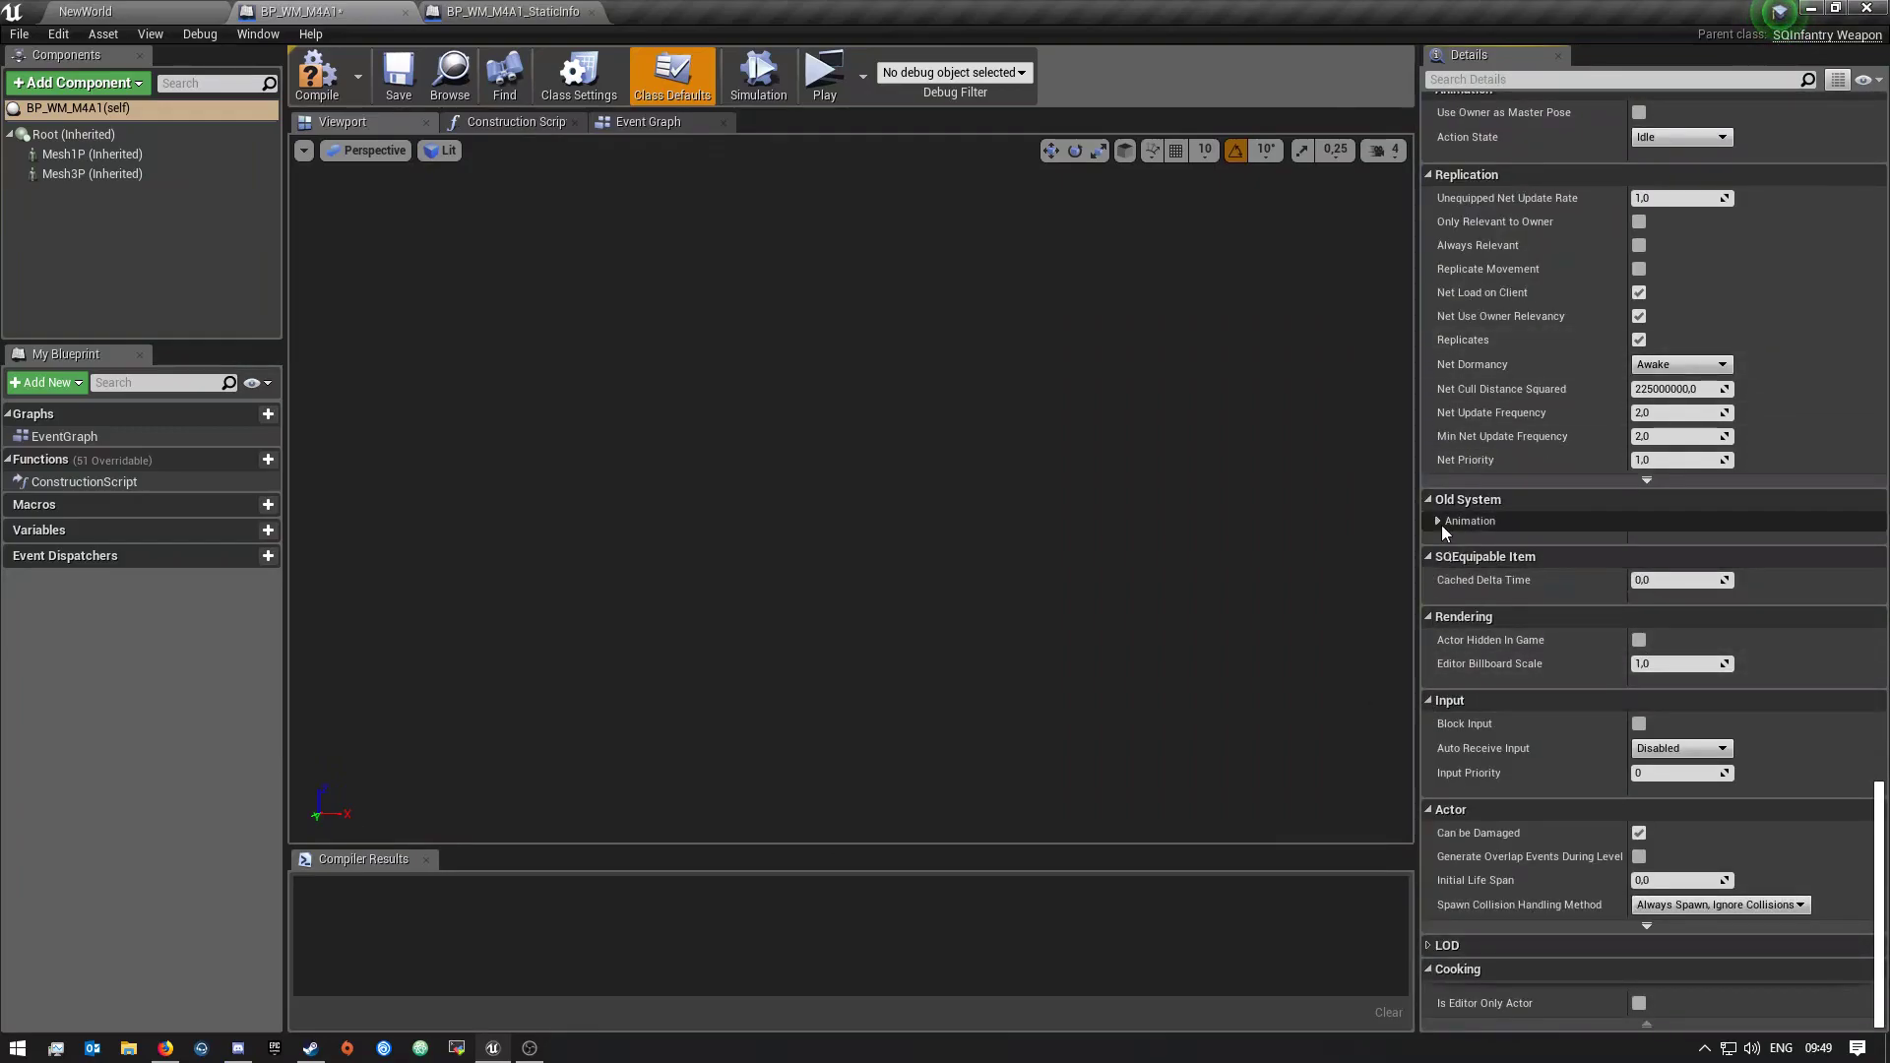
pyautogui.click(1435, 523)
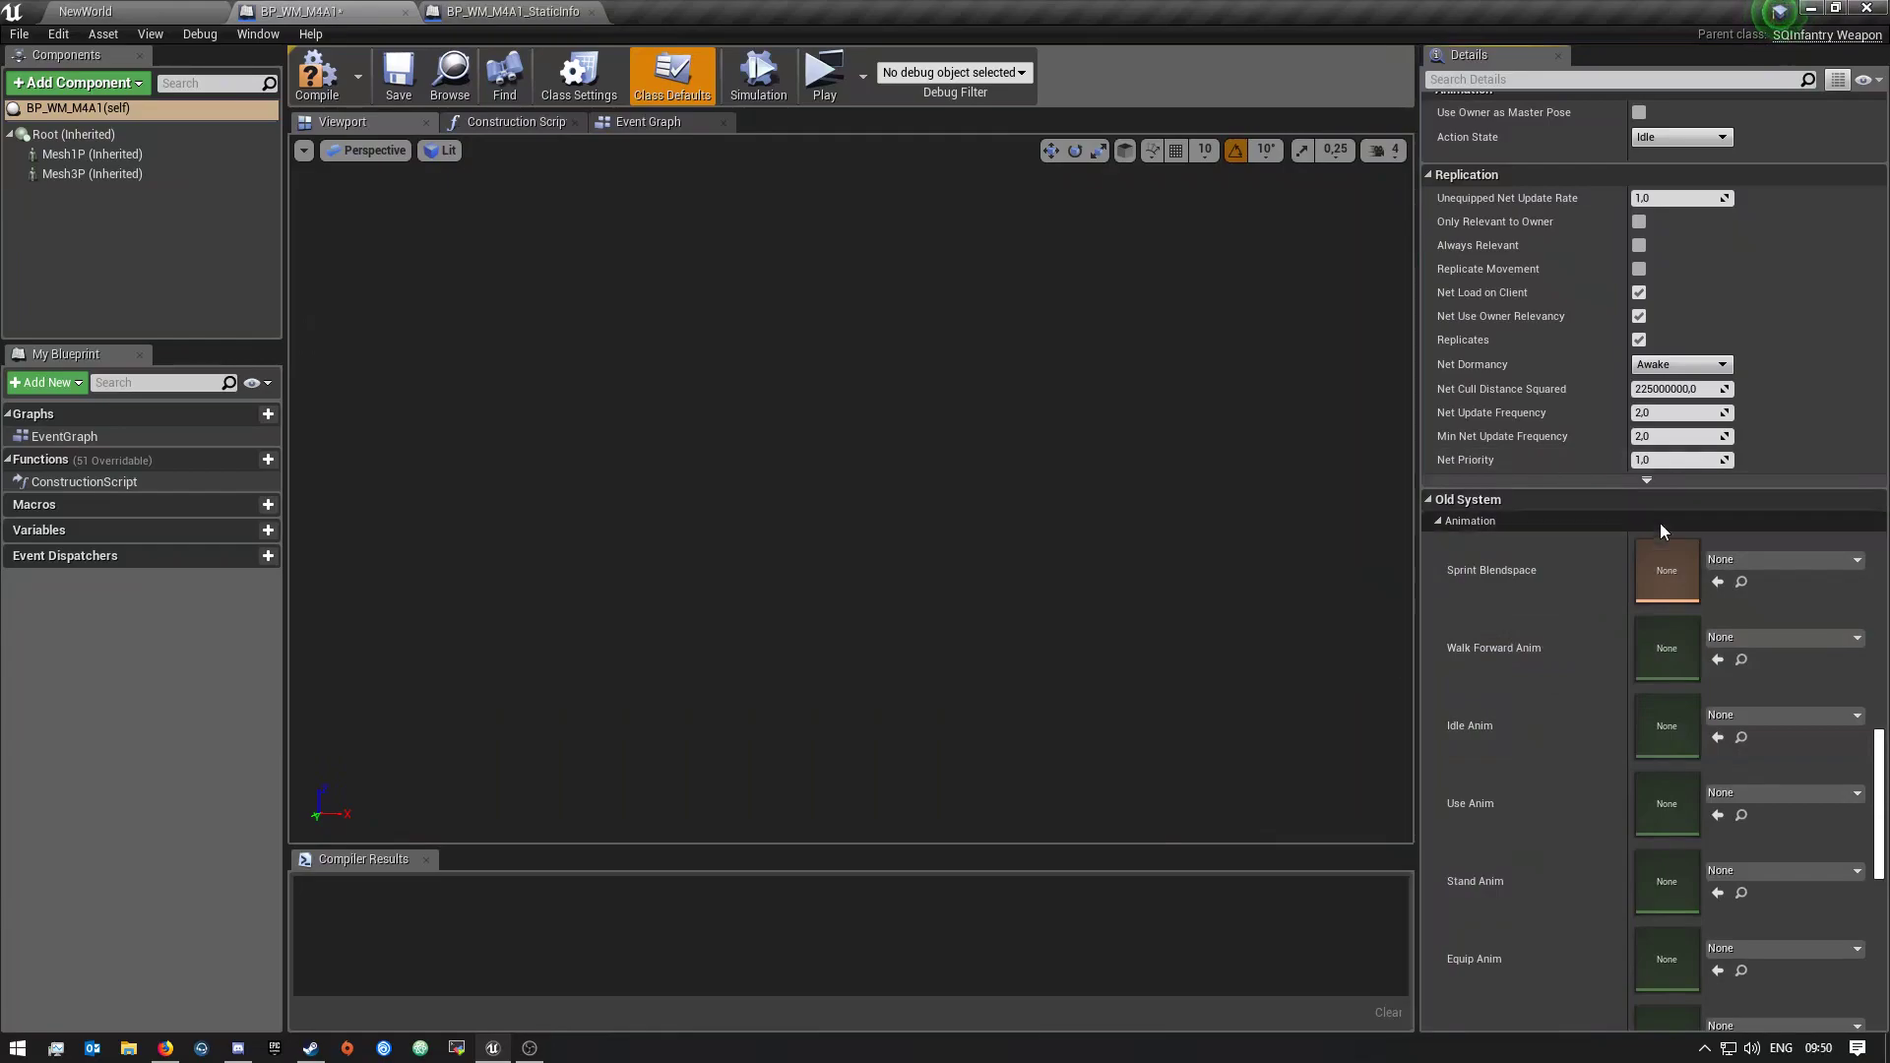
pyautogui.scroll(-3, 1723, 603)
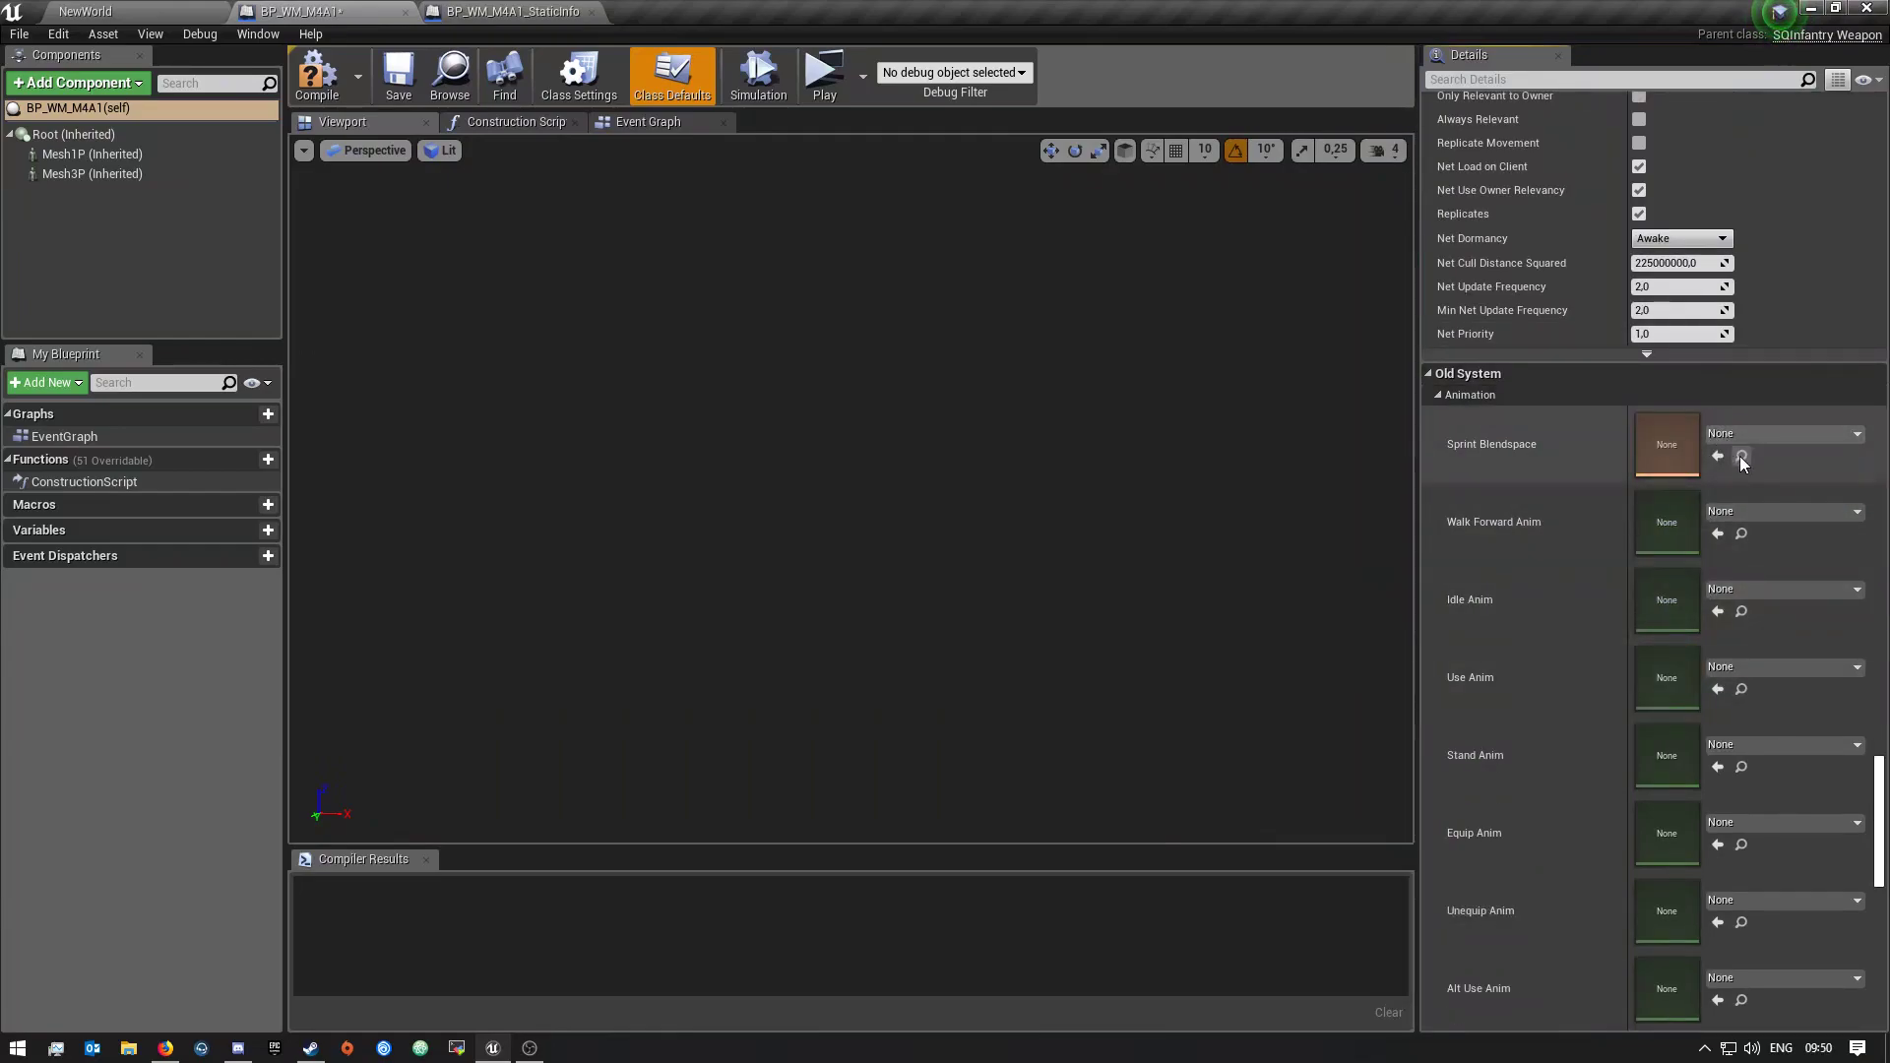
pyautogui.scroll(-3, 1742, 535)
pyautogui.scroll(-10, 1674, 537)
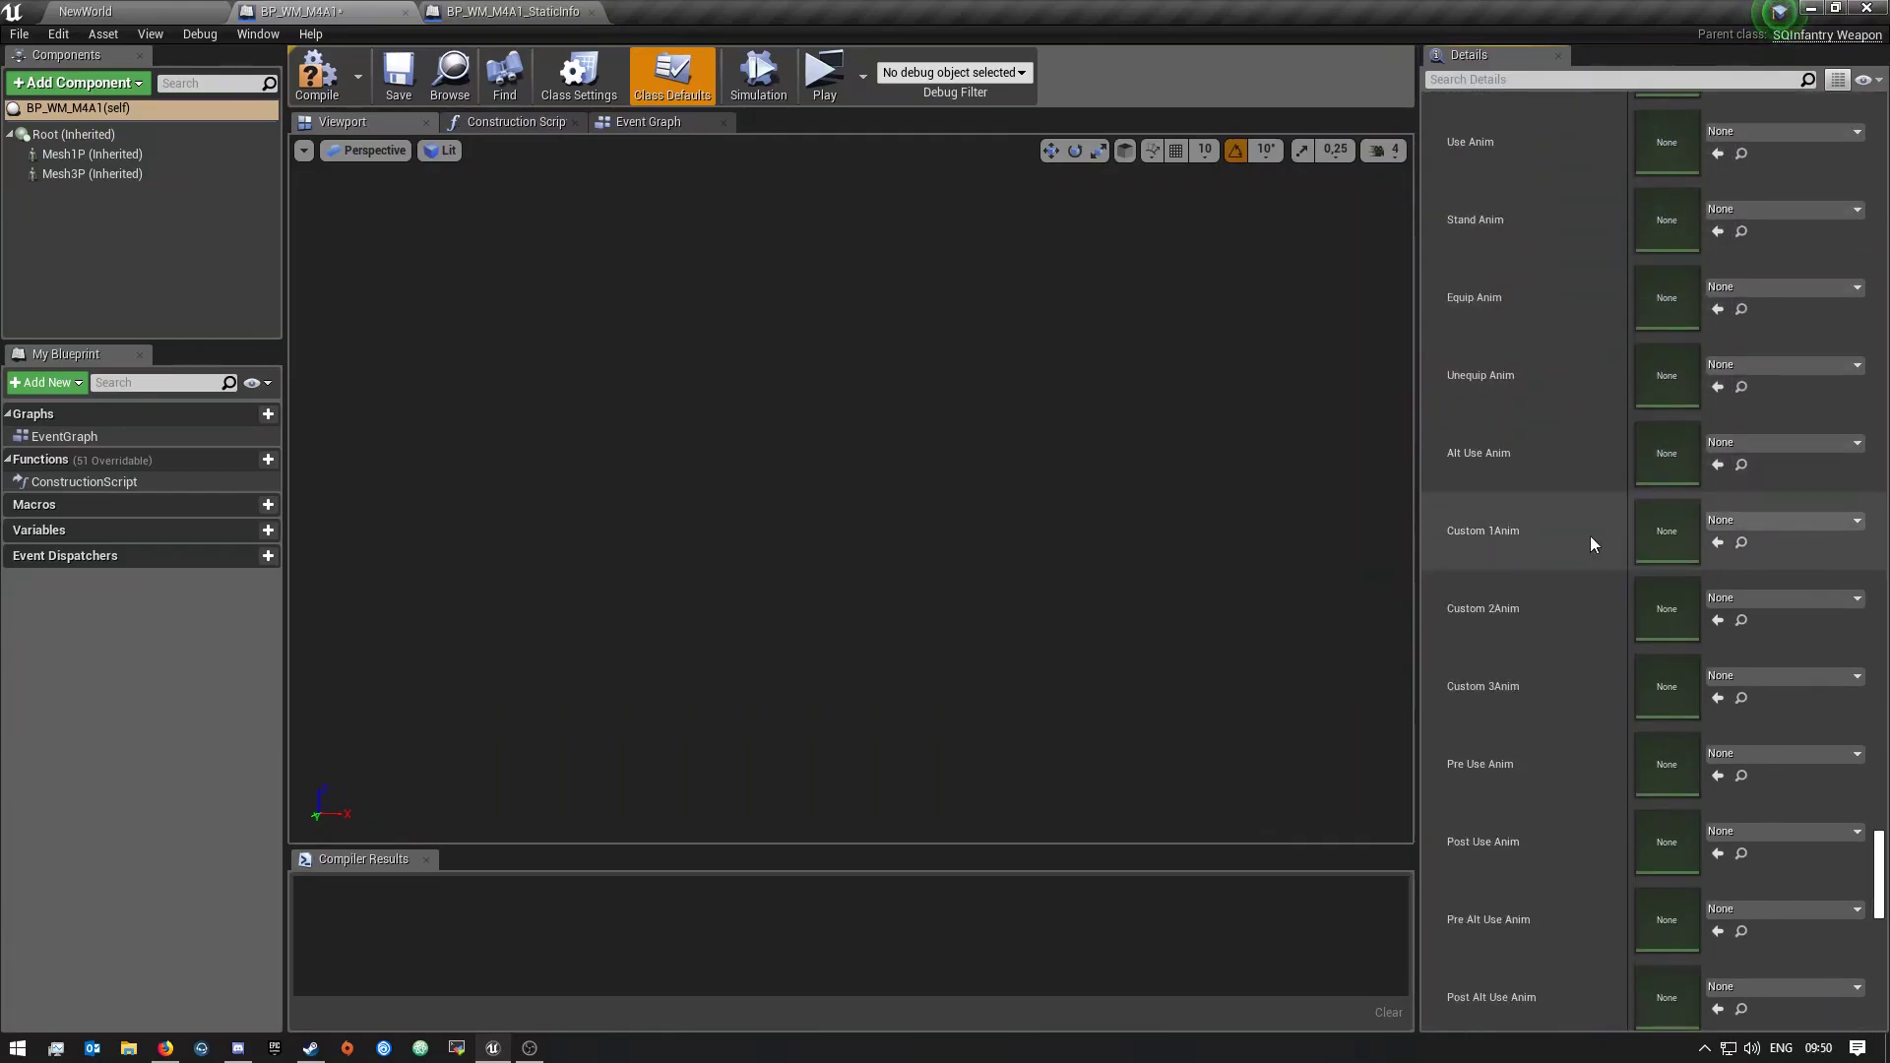
pyautogui.scroll(12, 1565, 539)
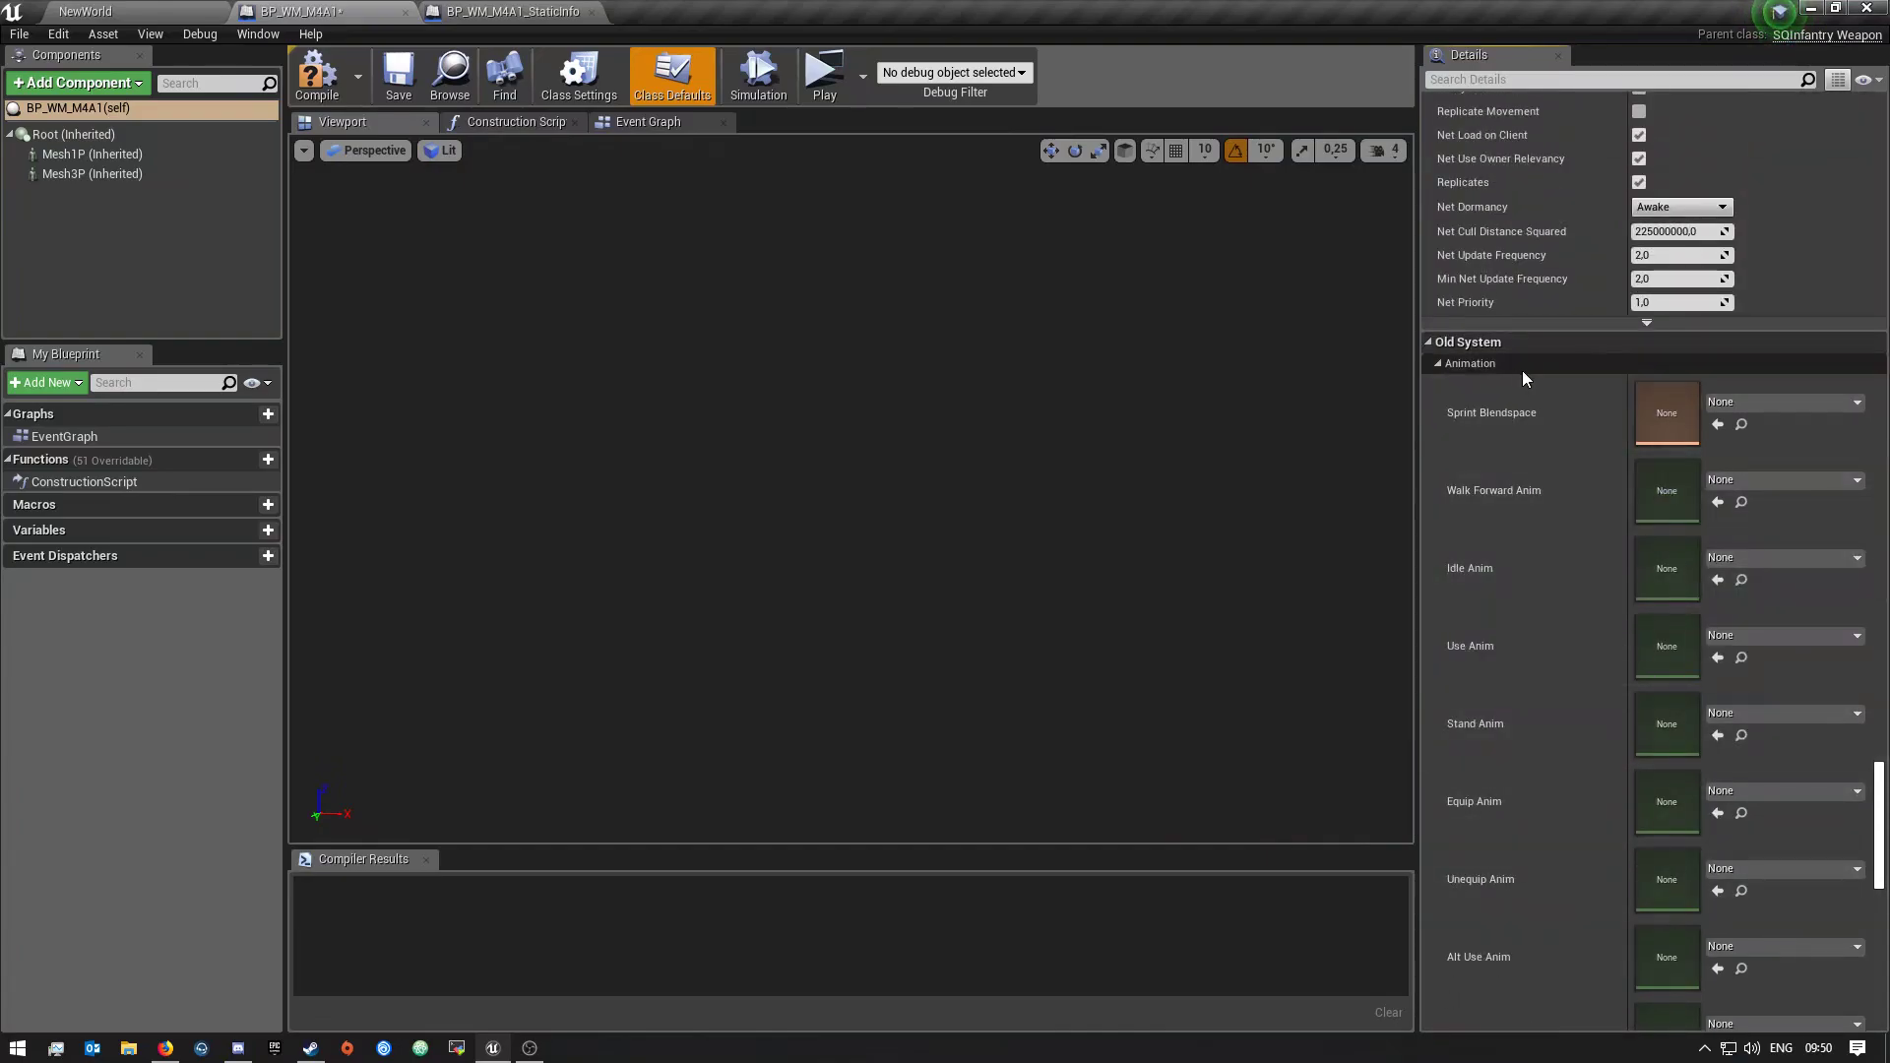
pyautogui.click(1438, 367)
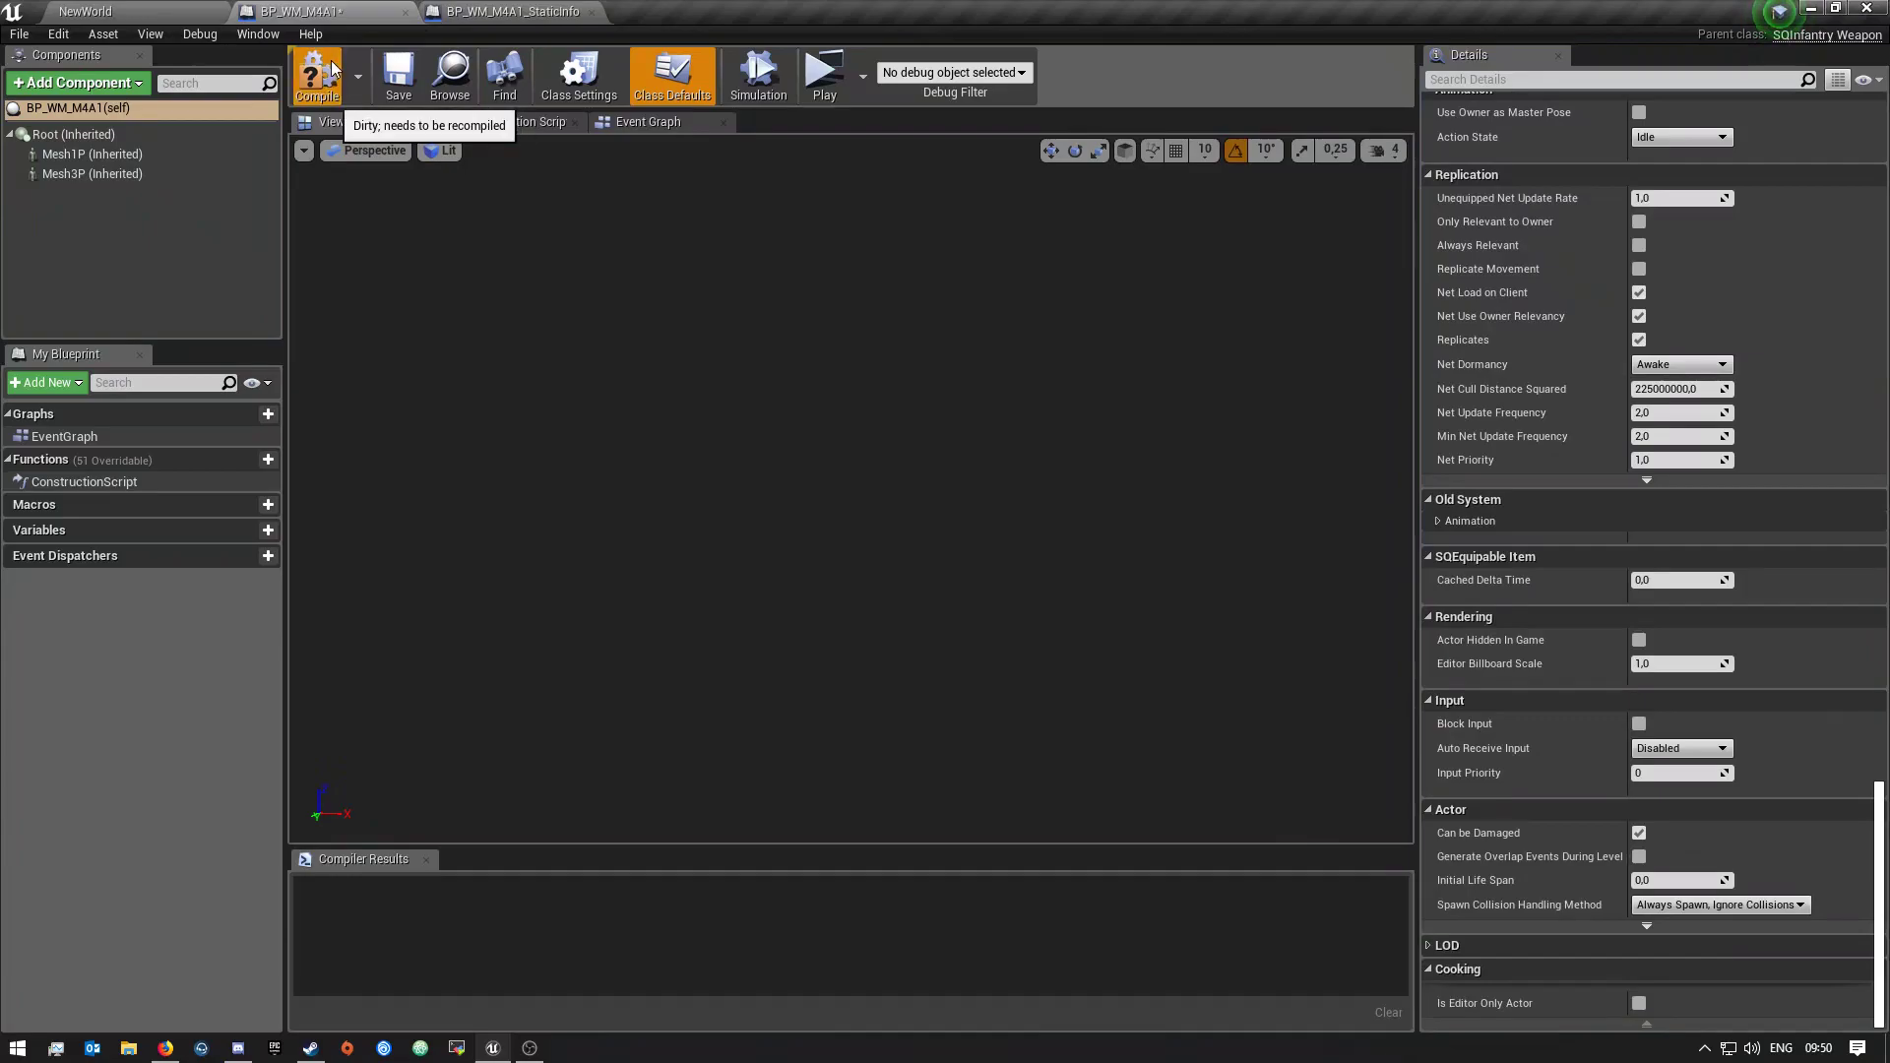
# Compile and save BP_WM_M4A1, and switch to the BP_WM_M4A1_StaticInfo blueprint
pyautogui.click(399, 74)
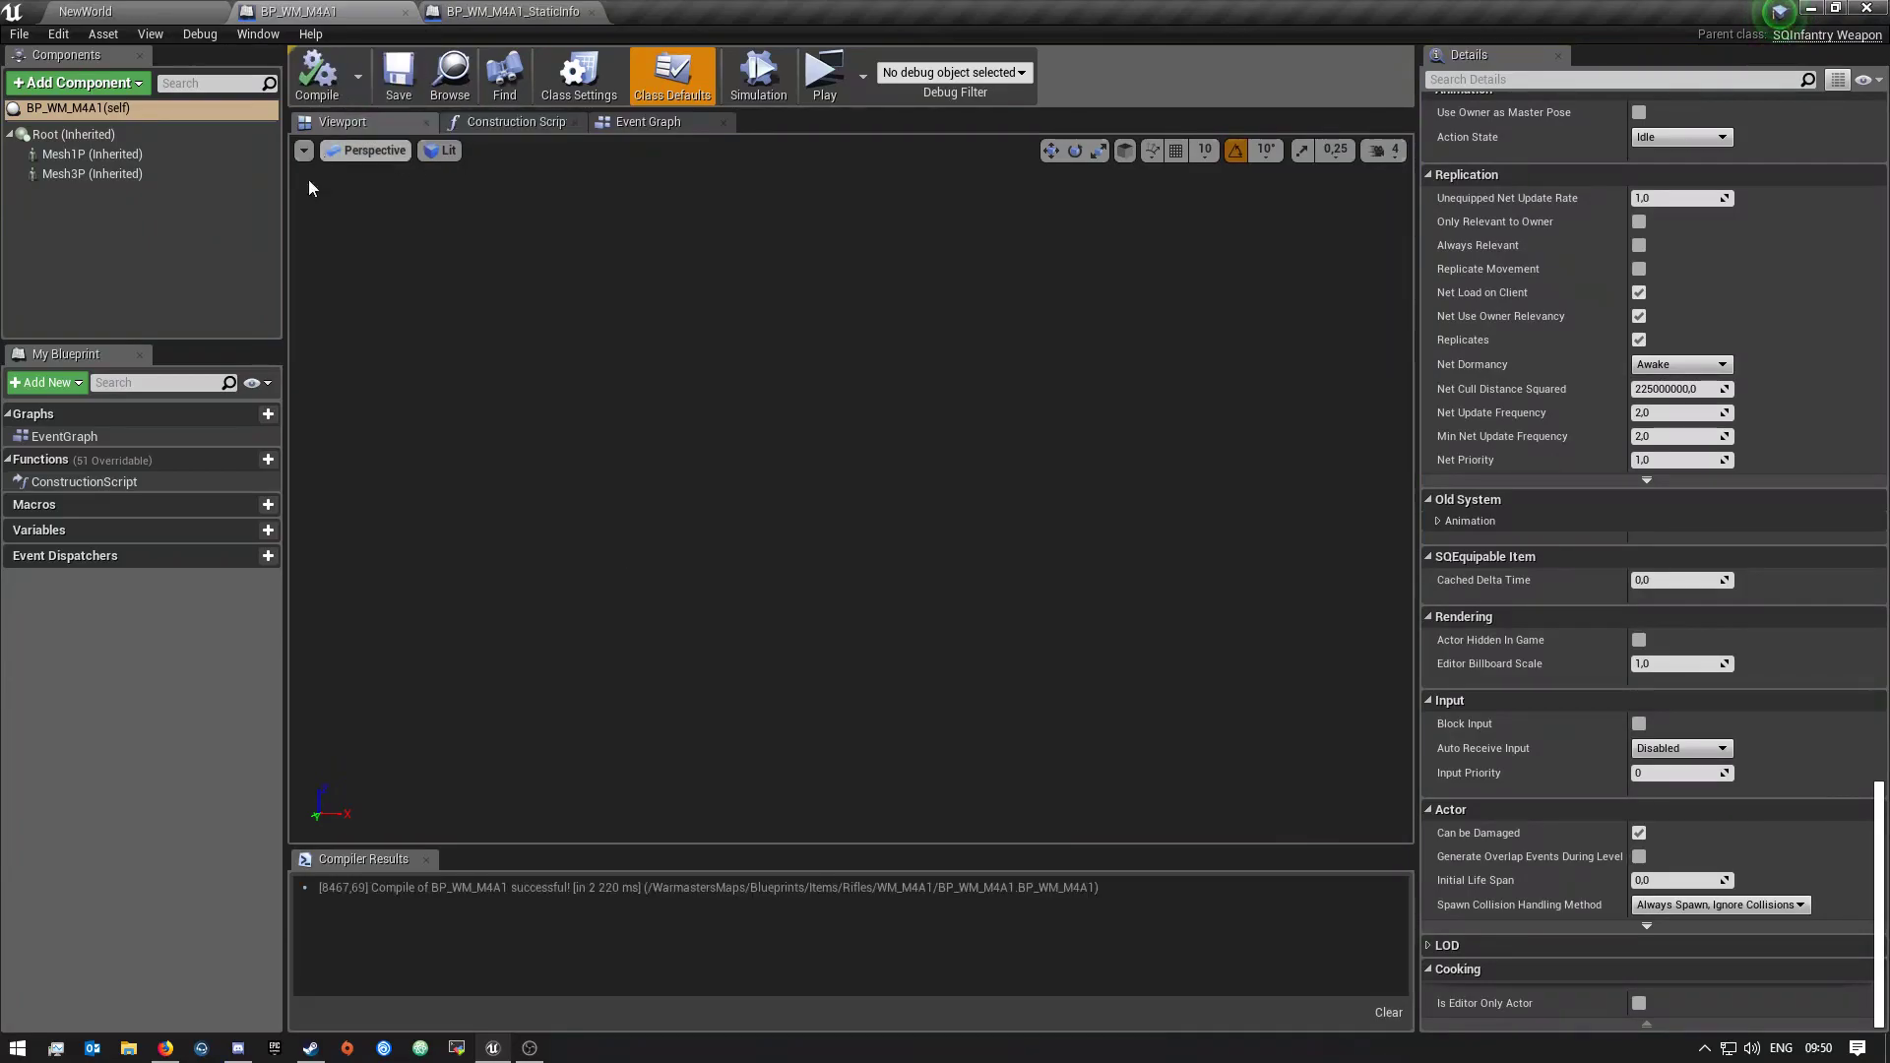
pyautogui.click(502, 11)
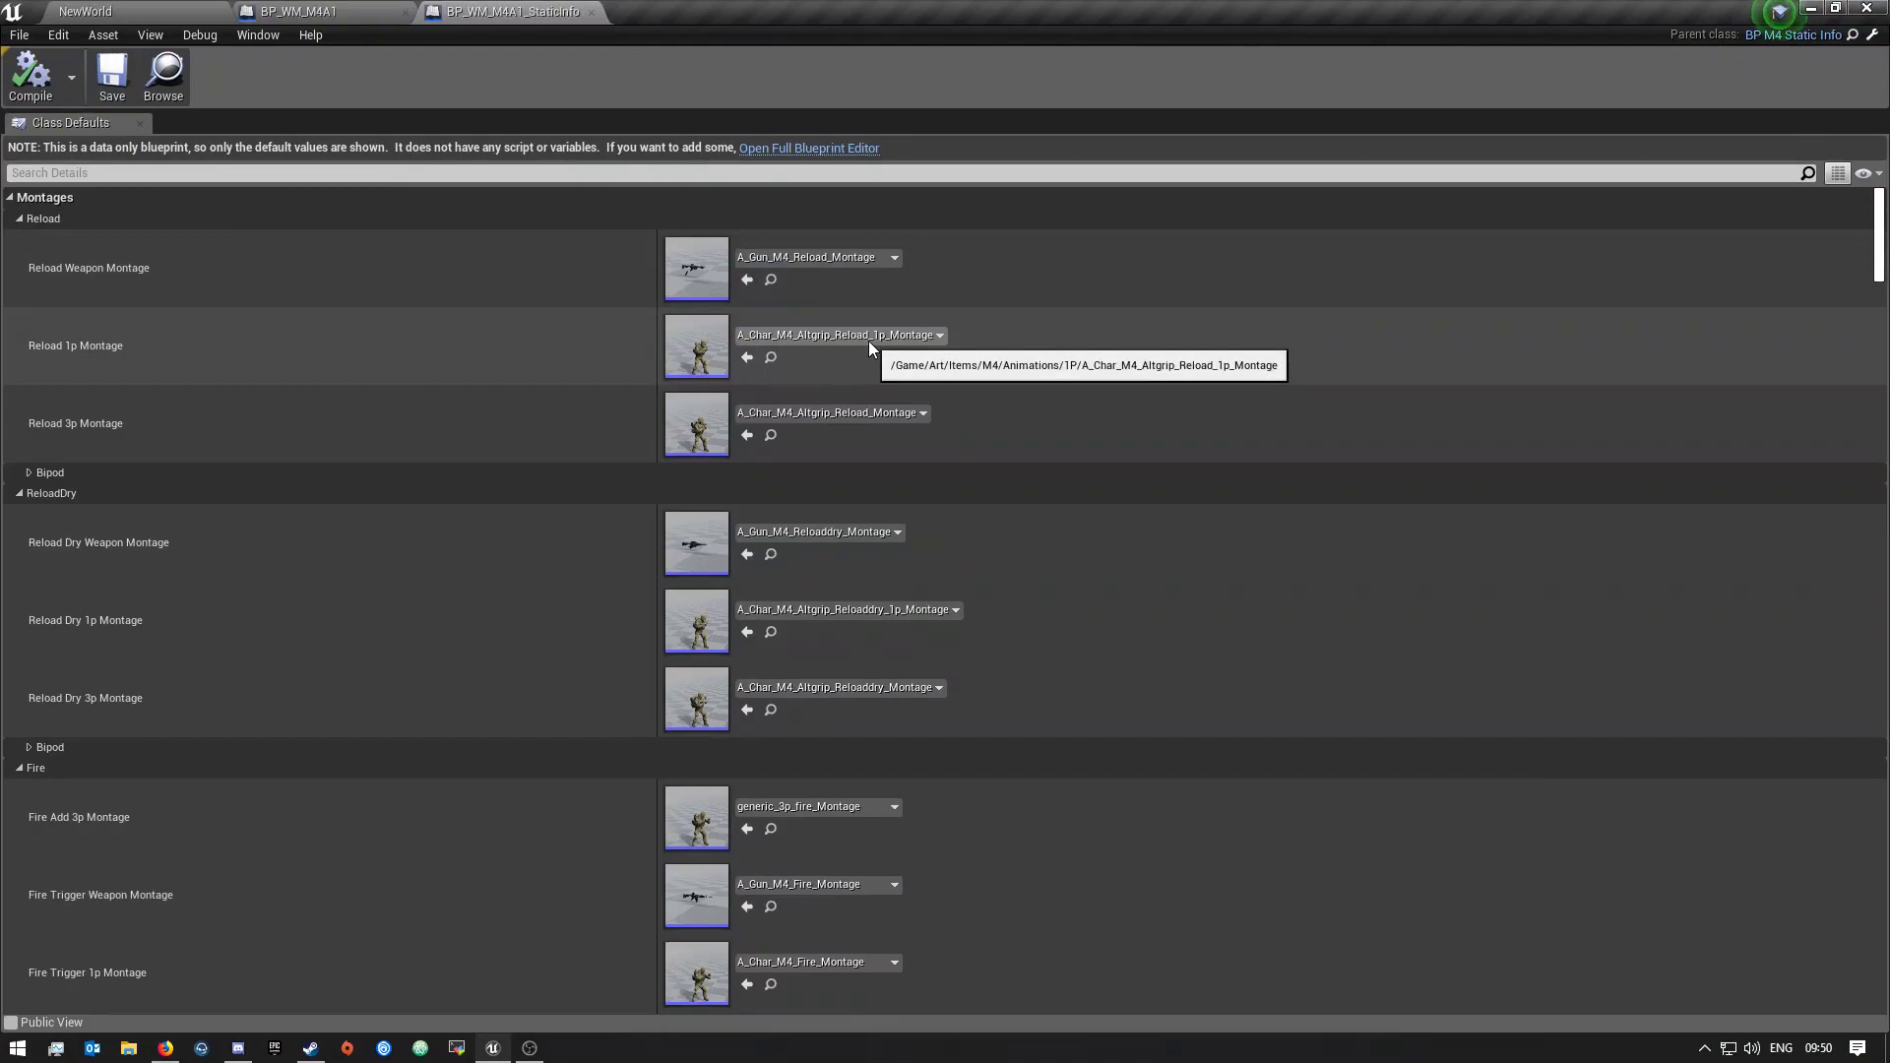
# Examine the reload, dry reload, fire and firemode montages assigned in the M4A1 static info
pyautogui.scroll(-5, 396, 650)
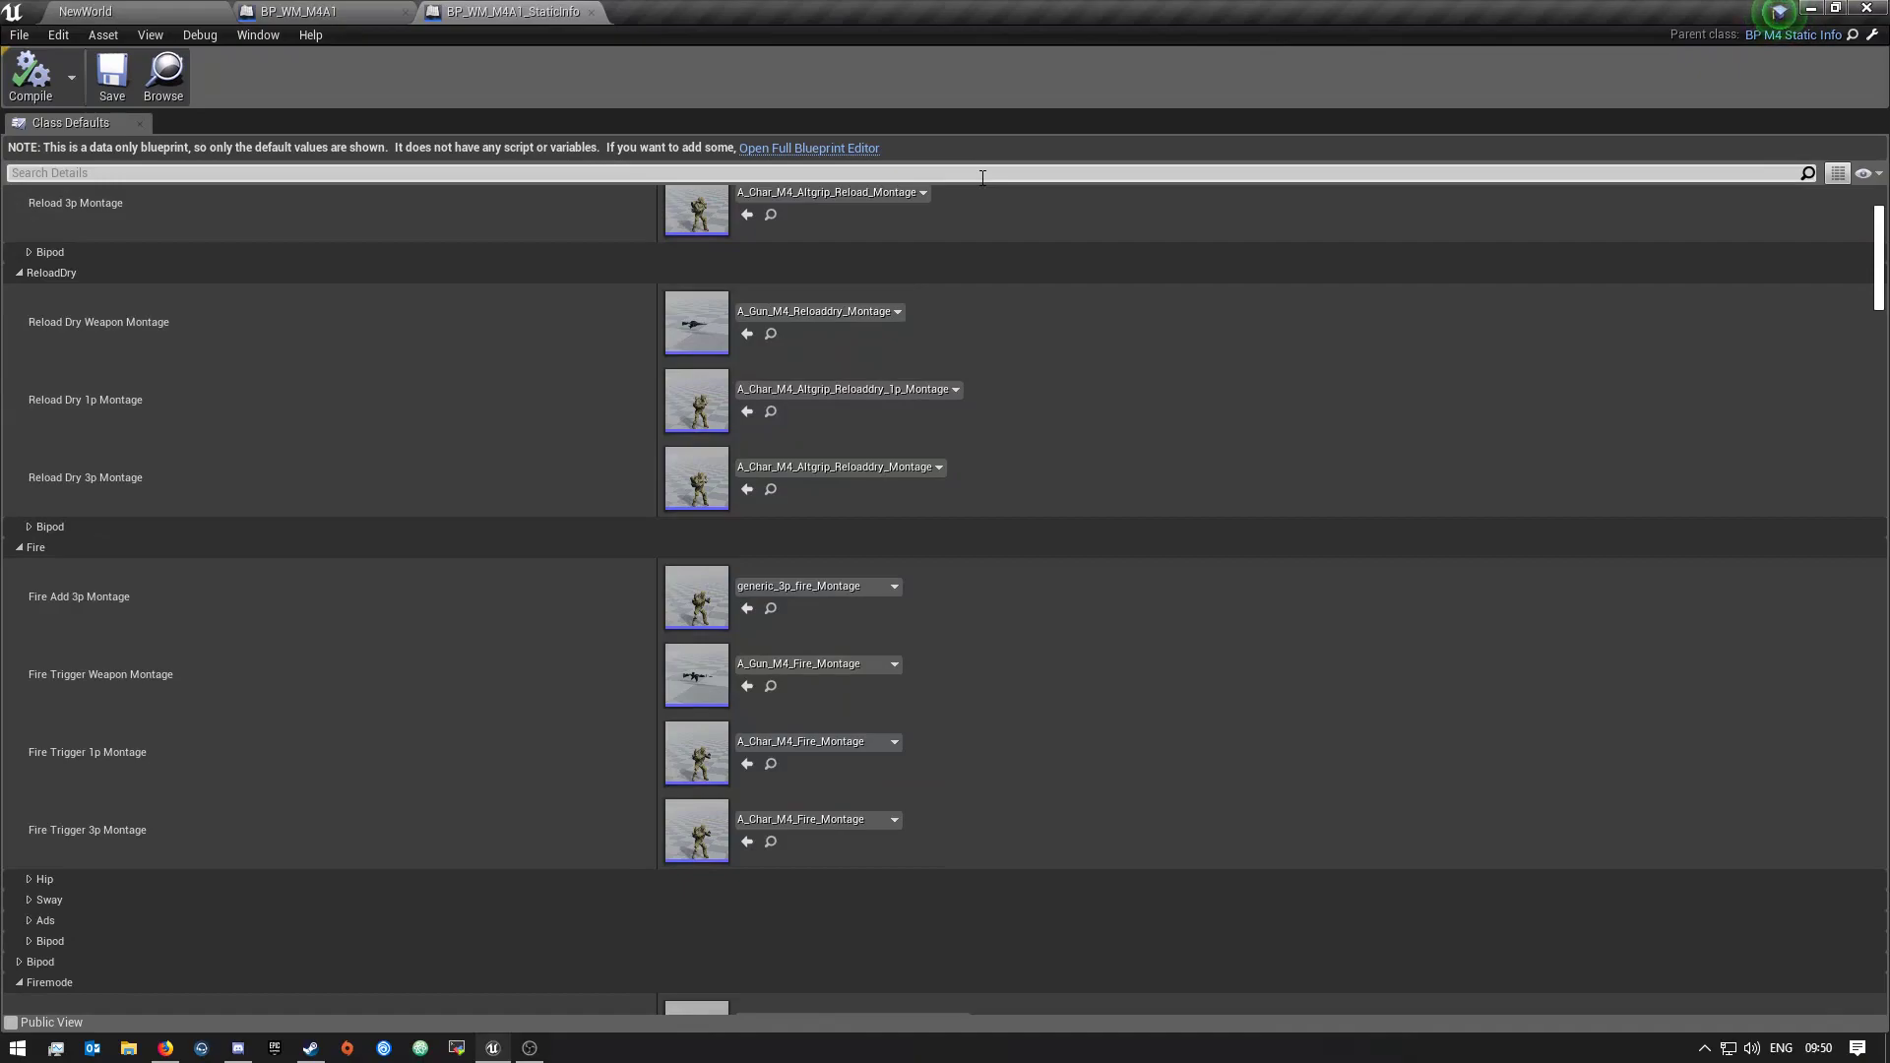
pyautogui.scroll(5, 792, 492)
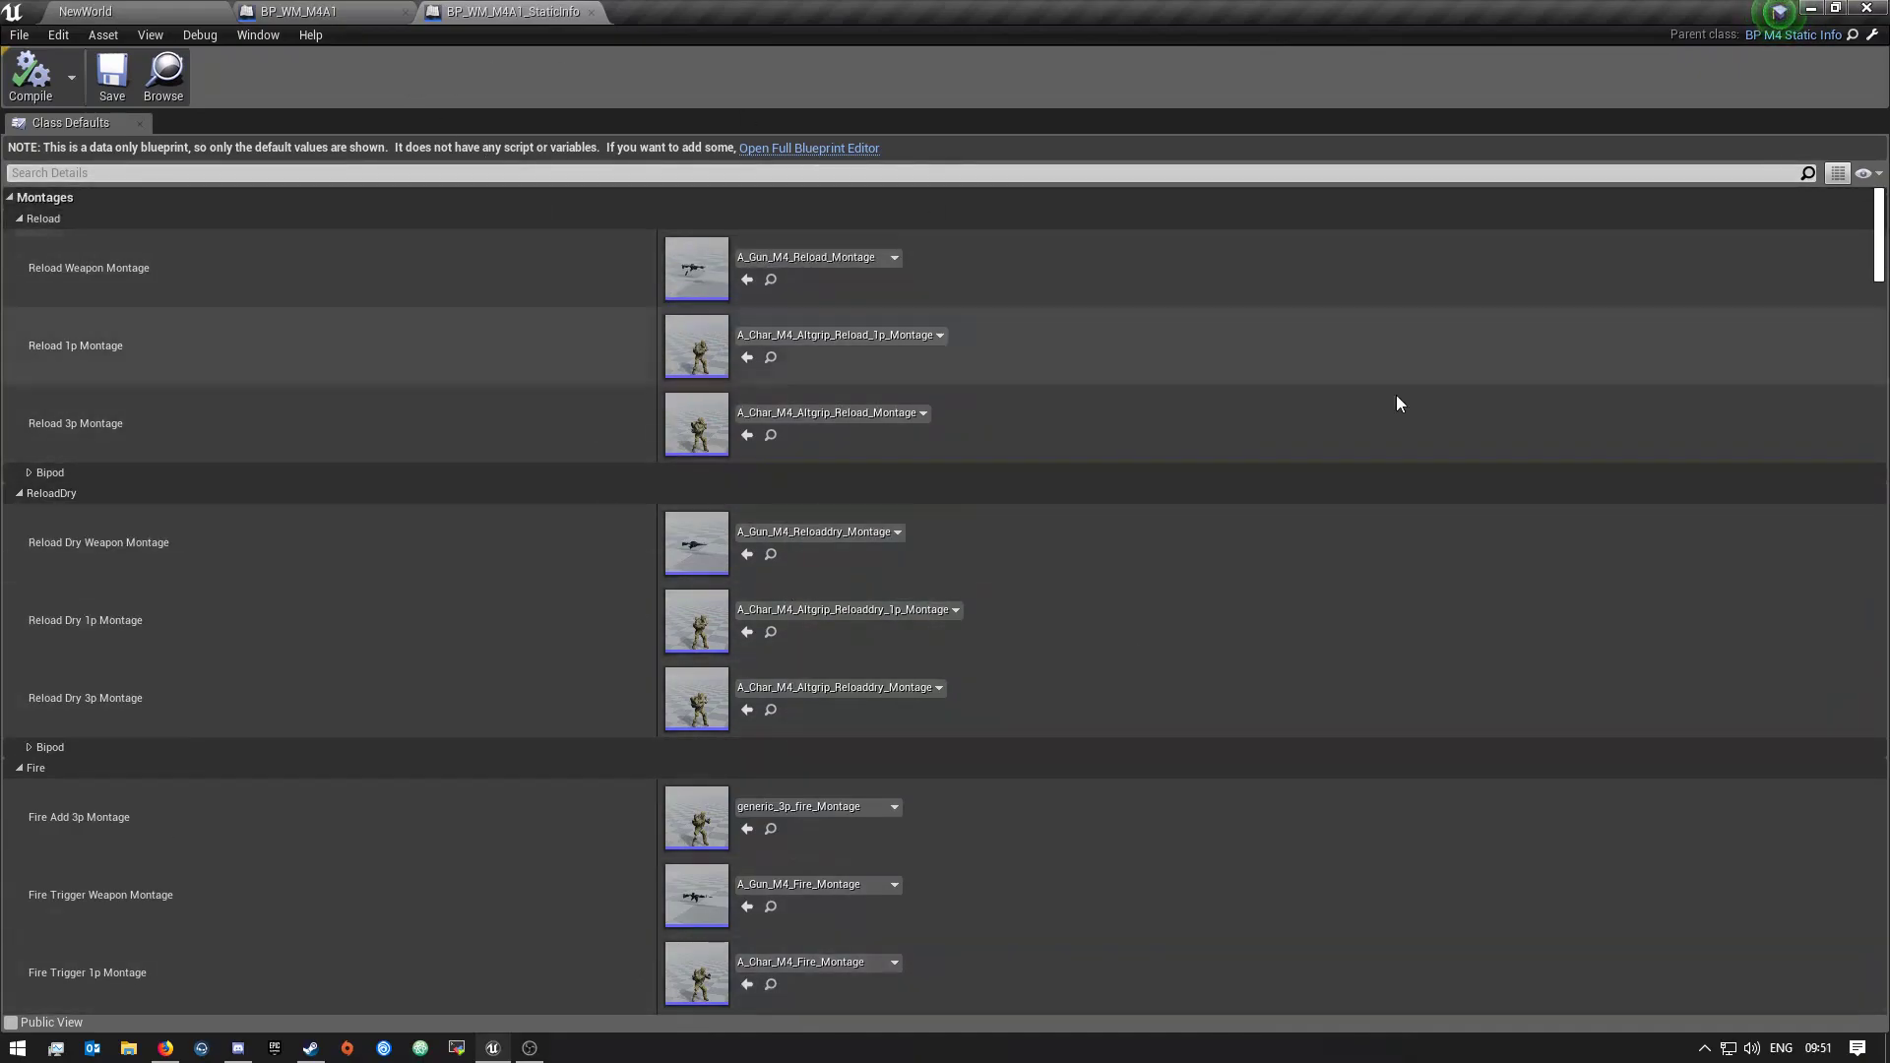
pyautogui.scroll(-2, 439, 410)
pyautogui.scroll(2, 325, 394)
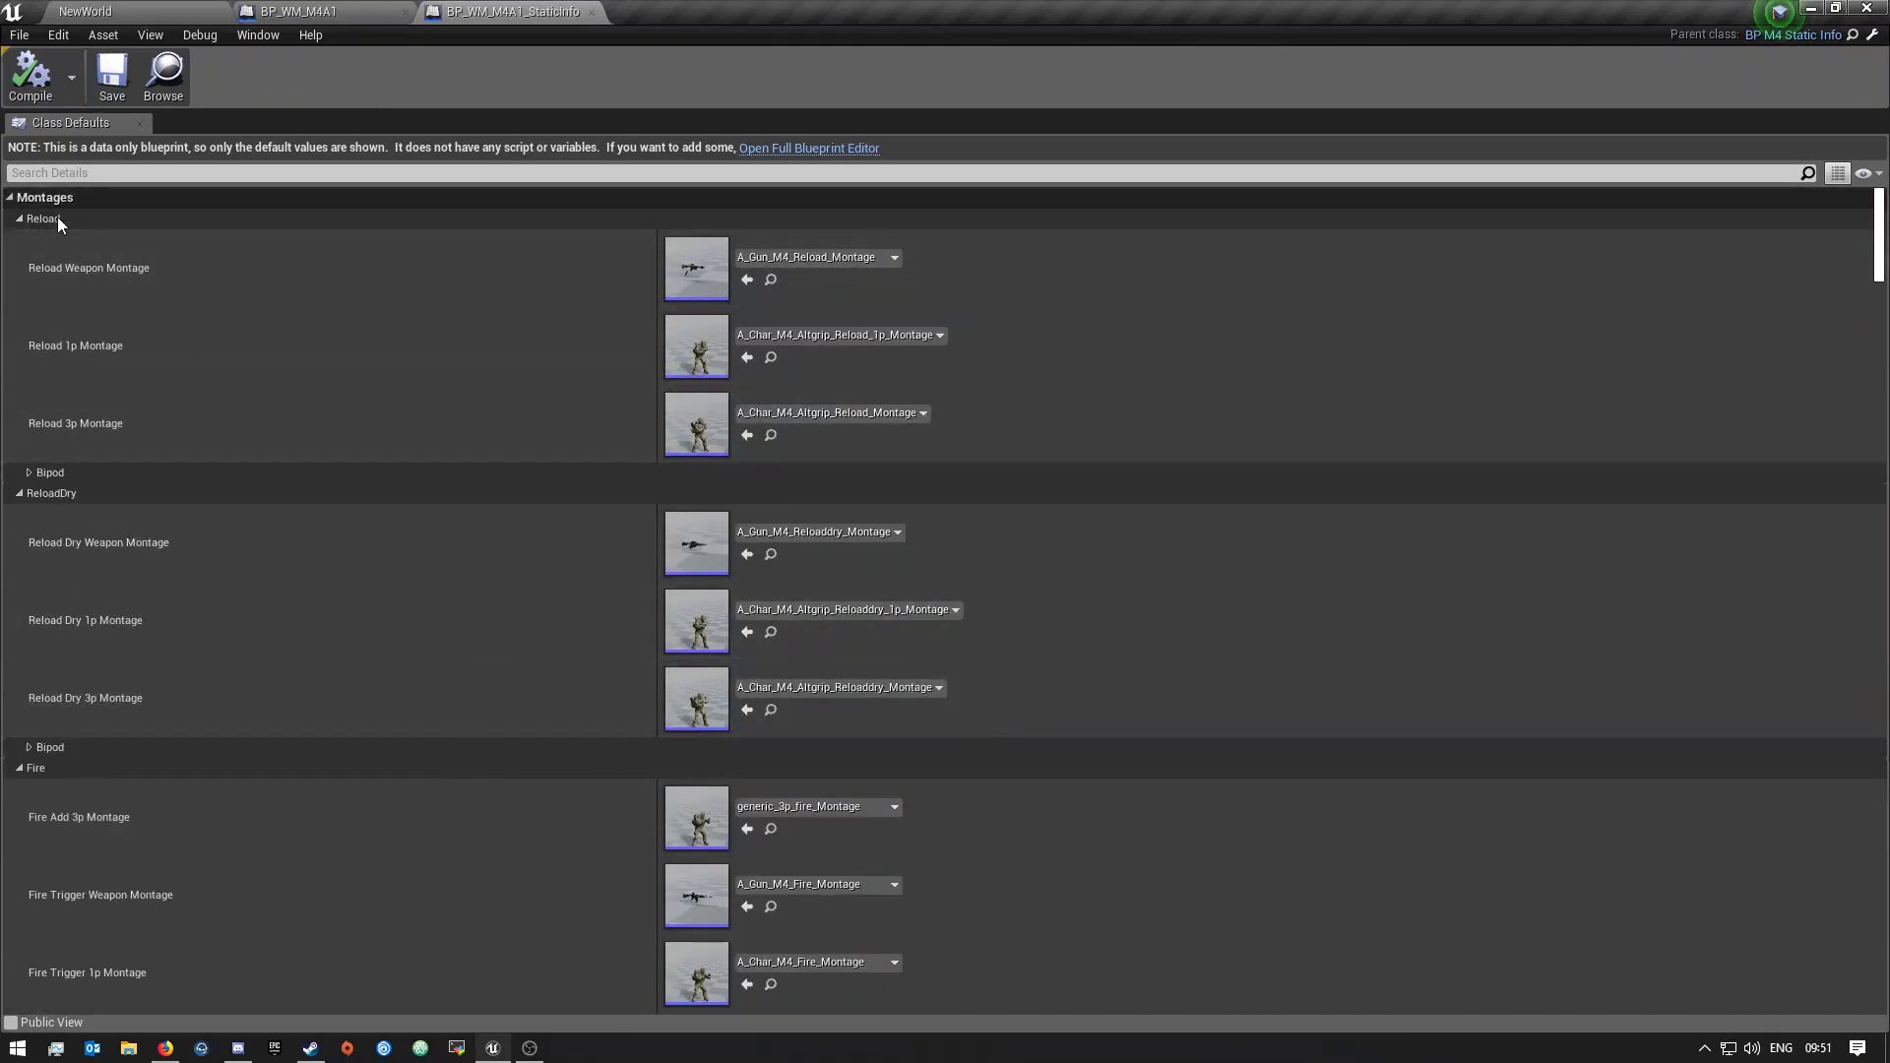
pyautogui.scroll(-2, 591, 374)
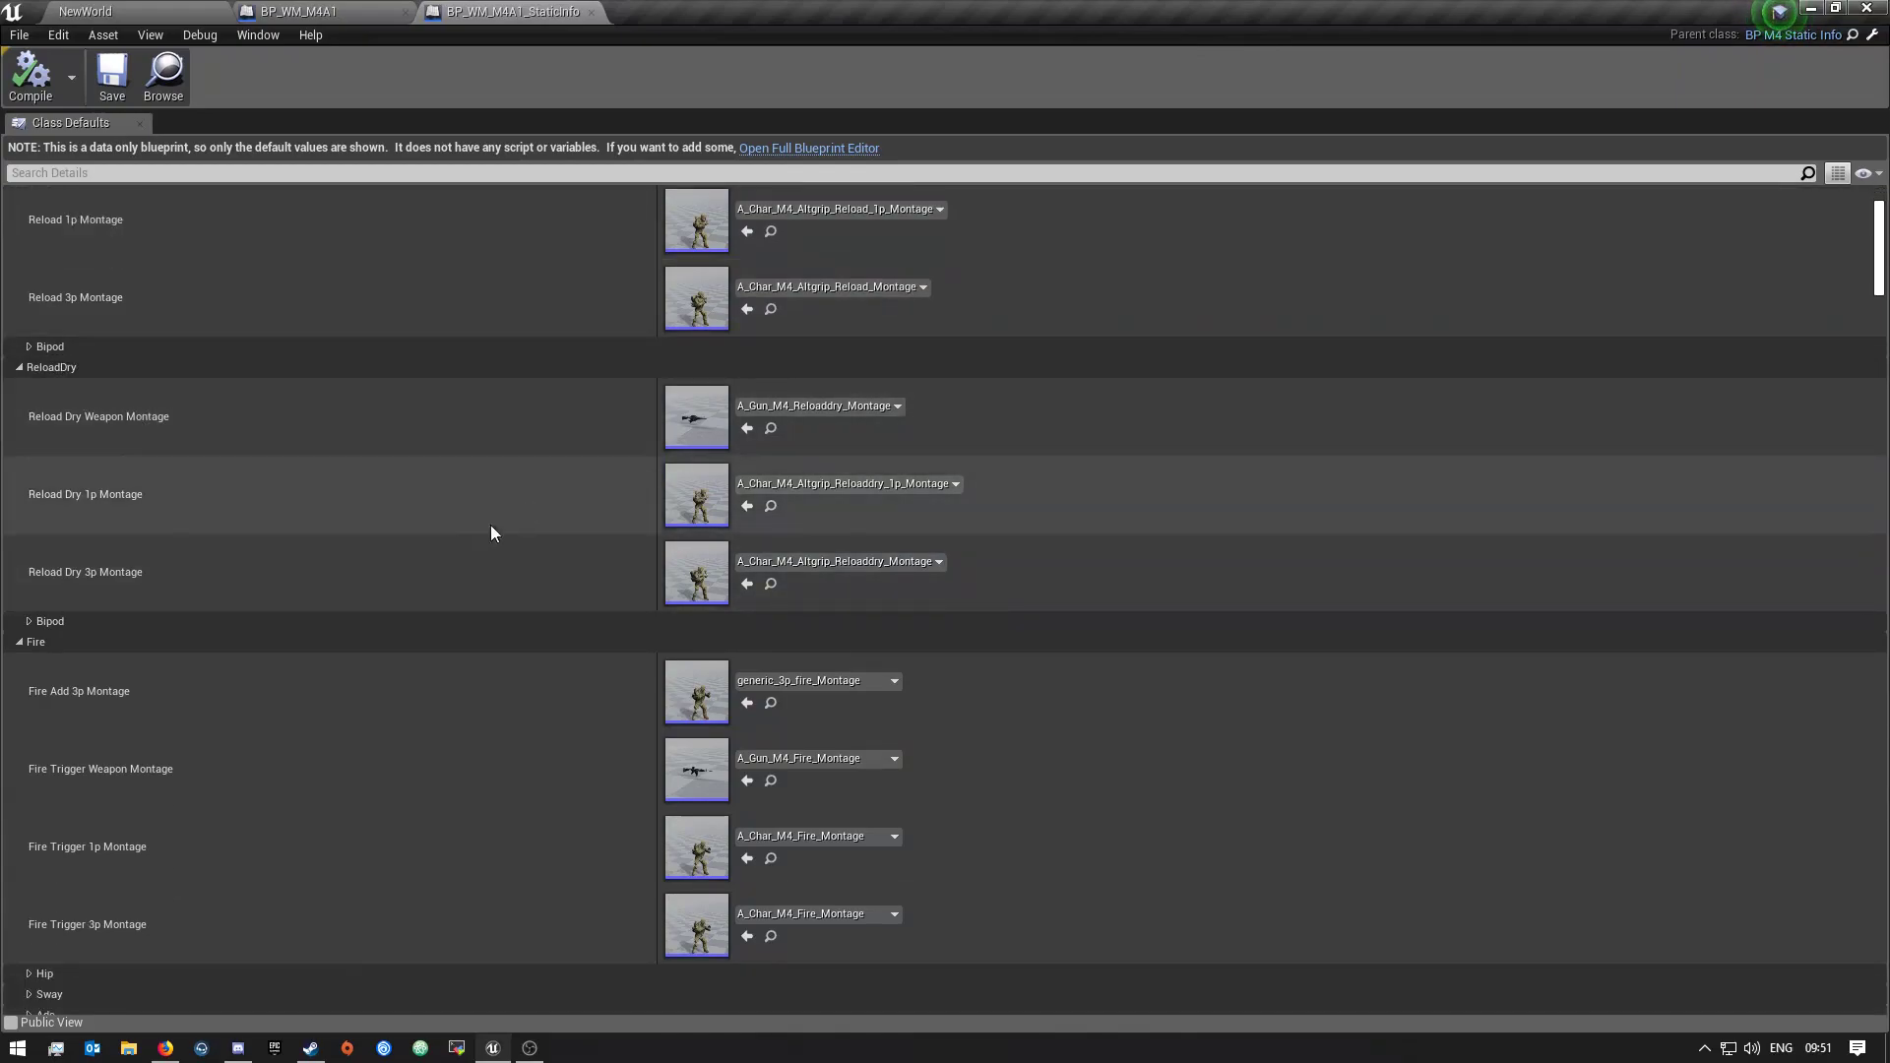
pyautogui.scroll(-4, 275, 571)
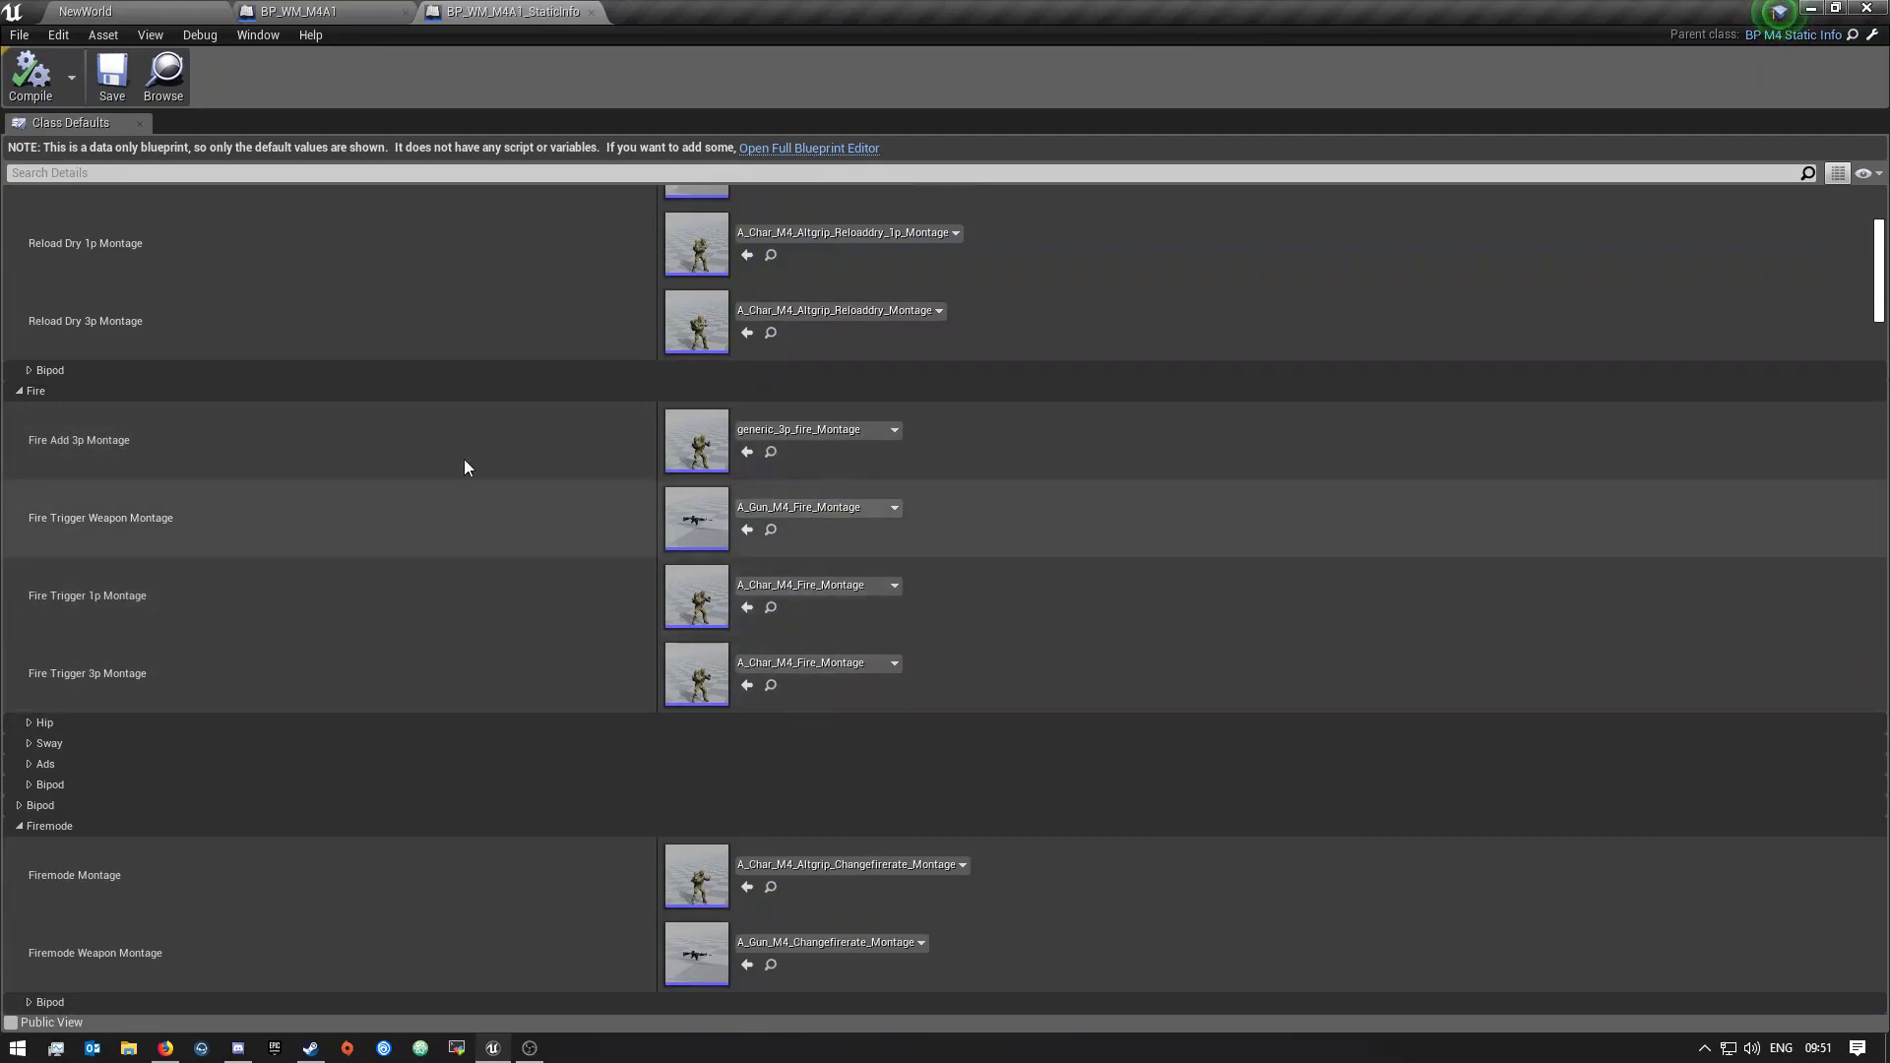
pyautogui.scroll(-5, 385, 703)
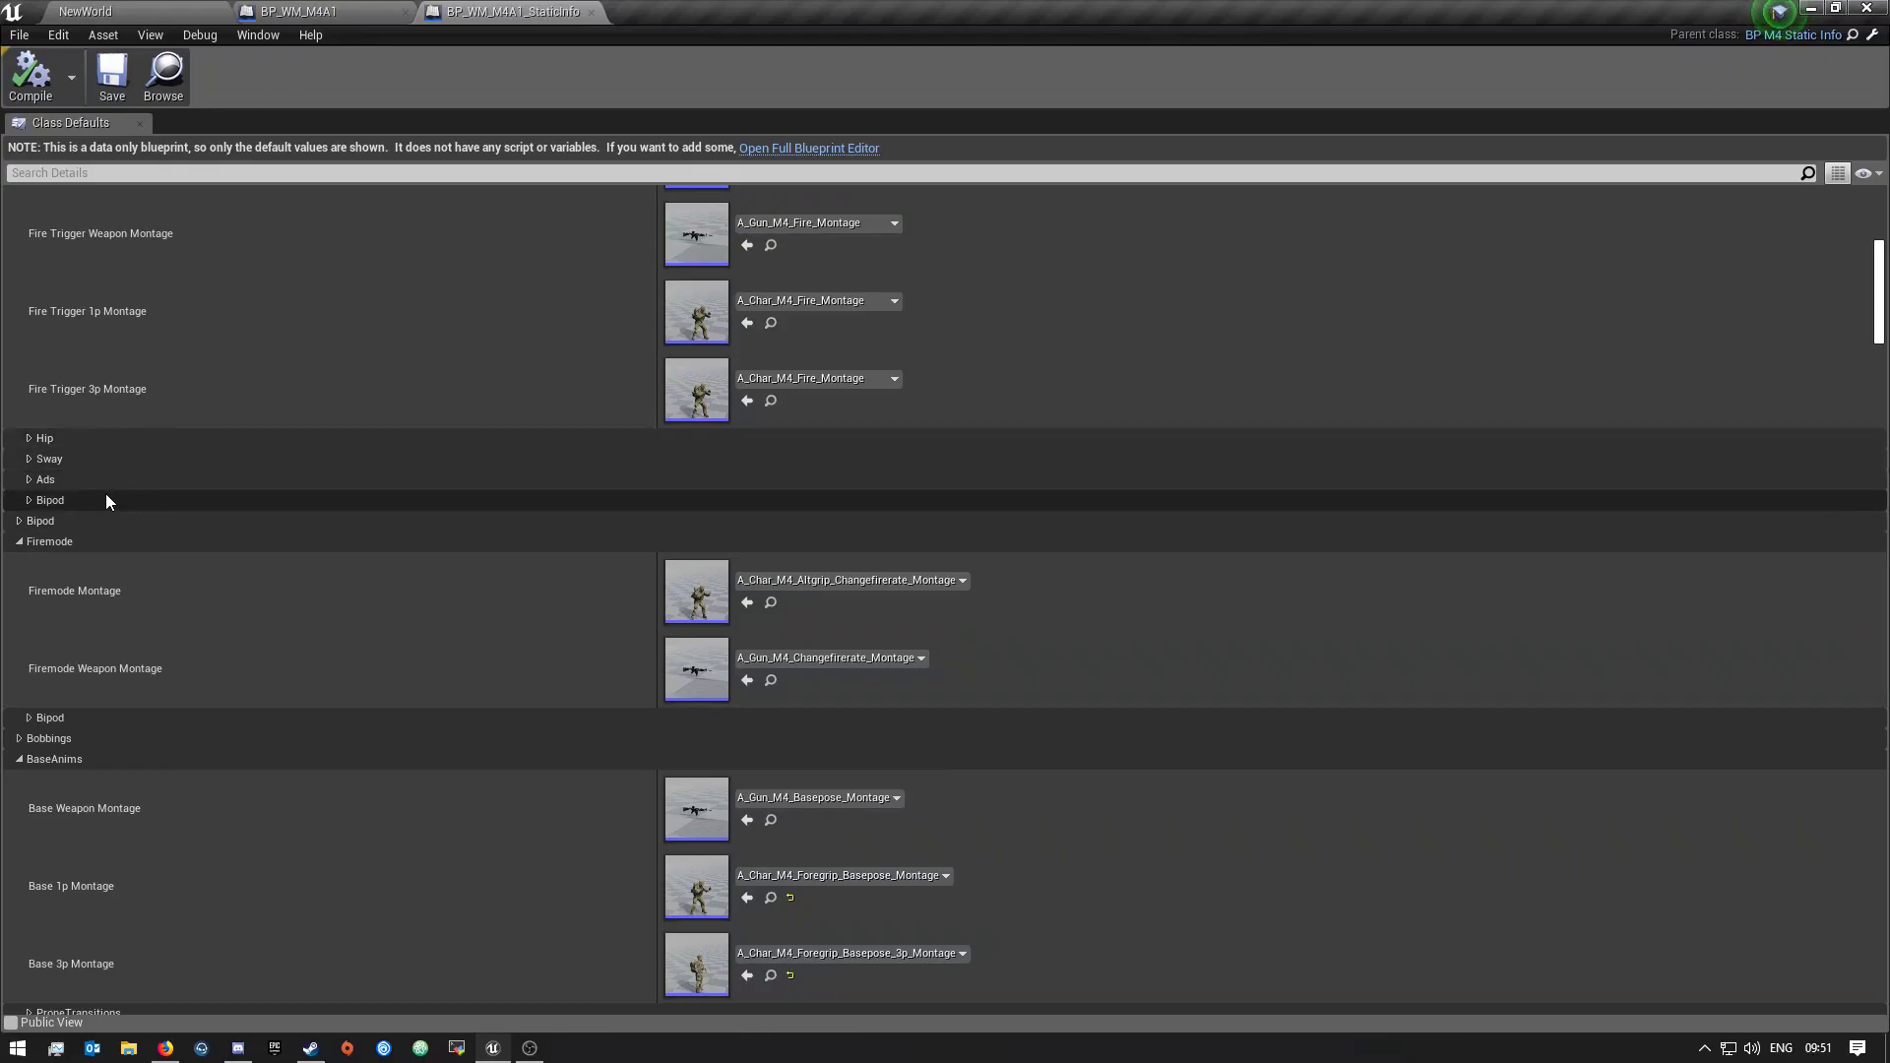
# Expand the main Bipod montage group to inspect its weapon, 1p and 3p slots, and collapse it again
pyautogui.click(20, 520)
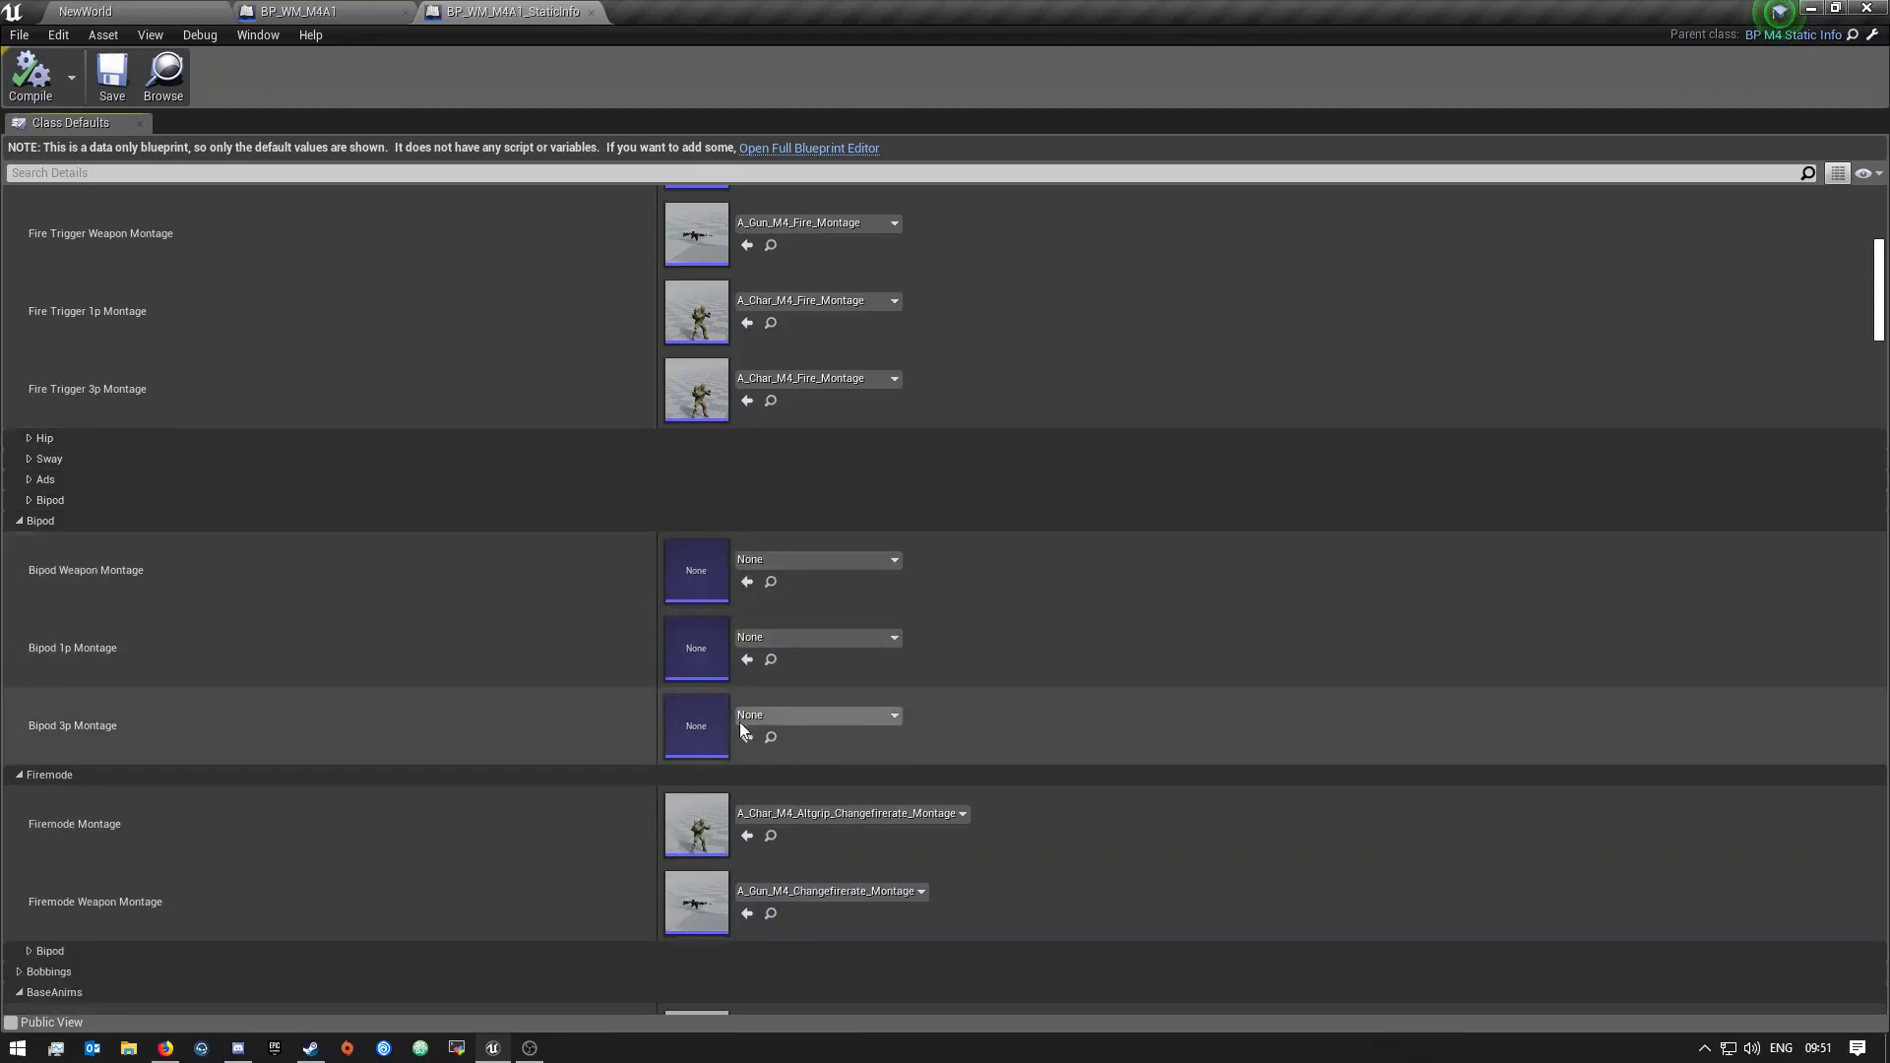
pyautogui.click(20, 522)
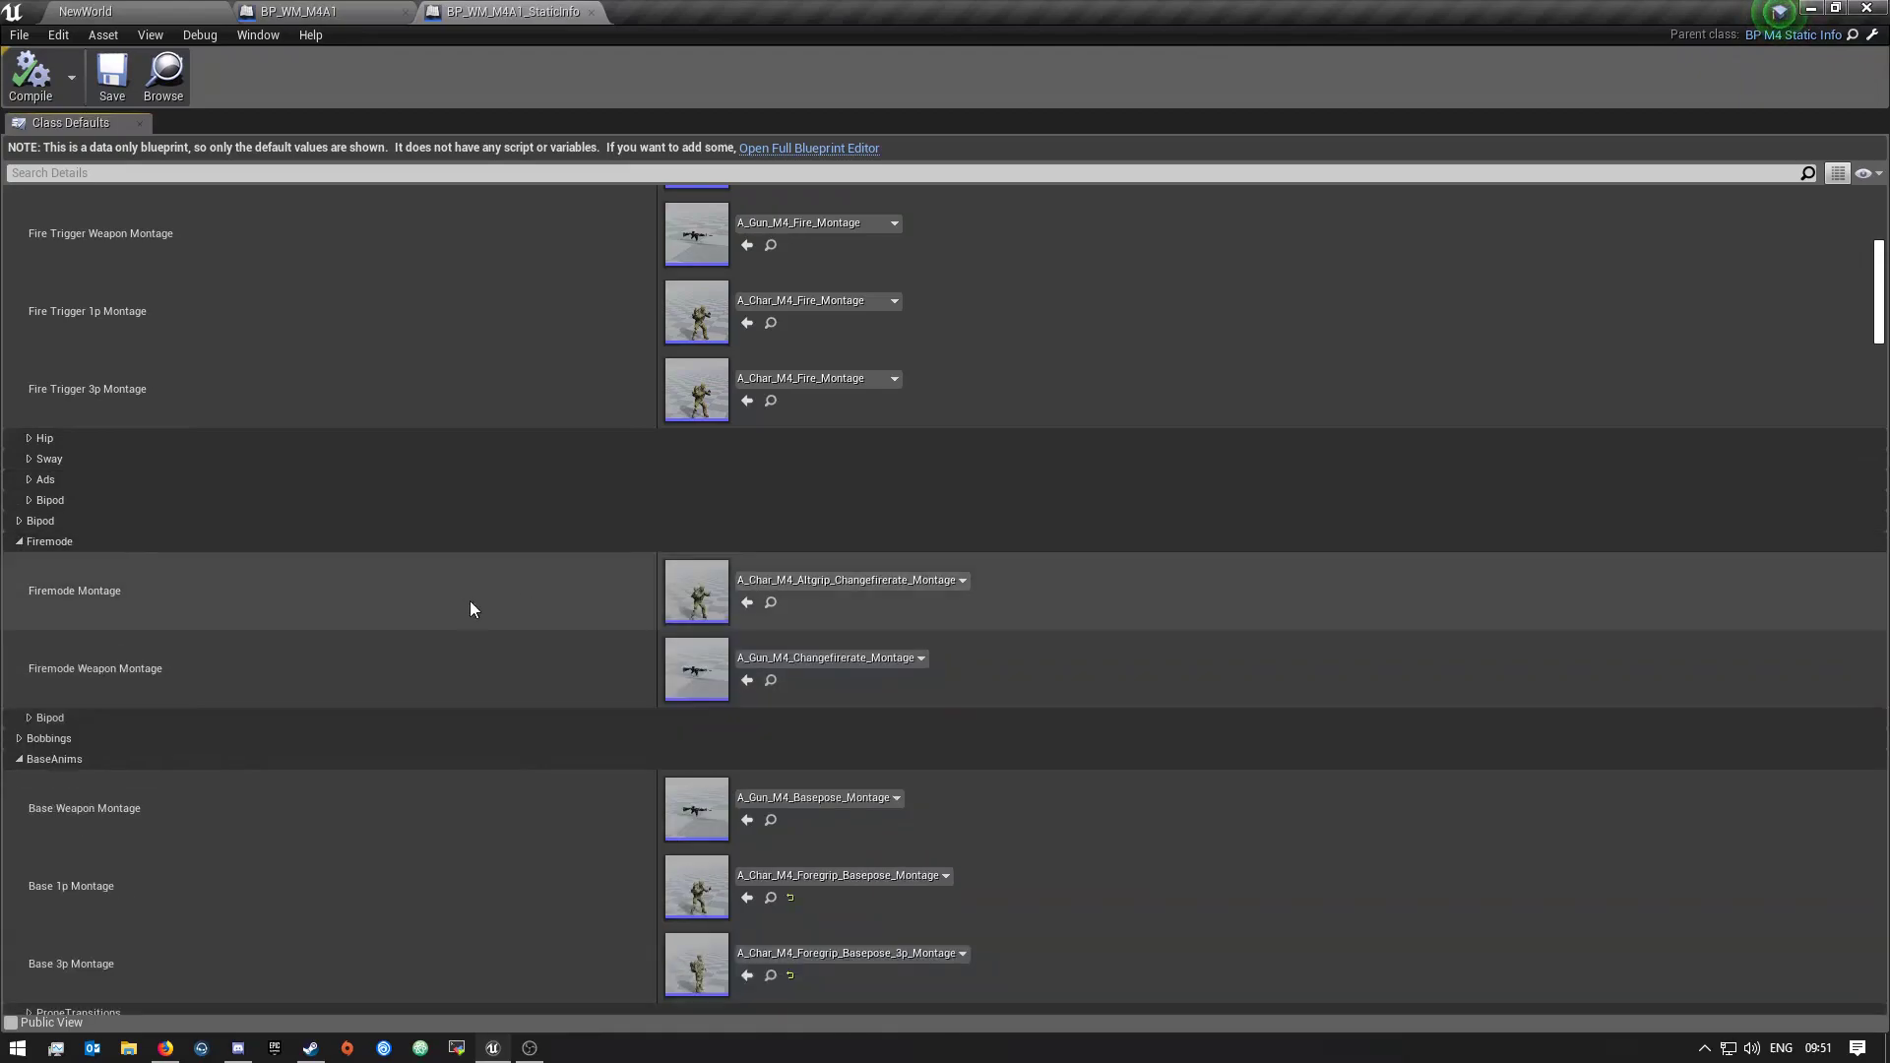
pyautogui.click(20, 521)
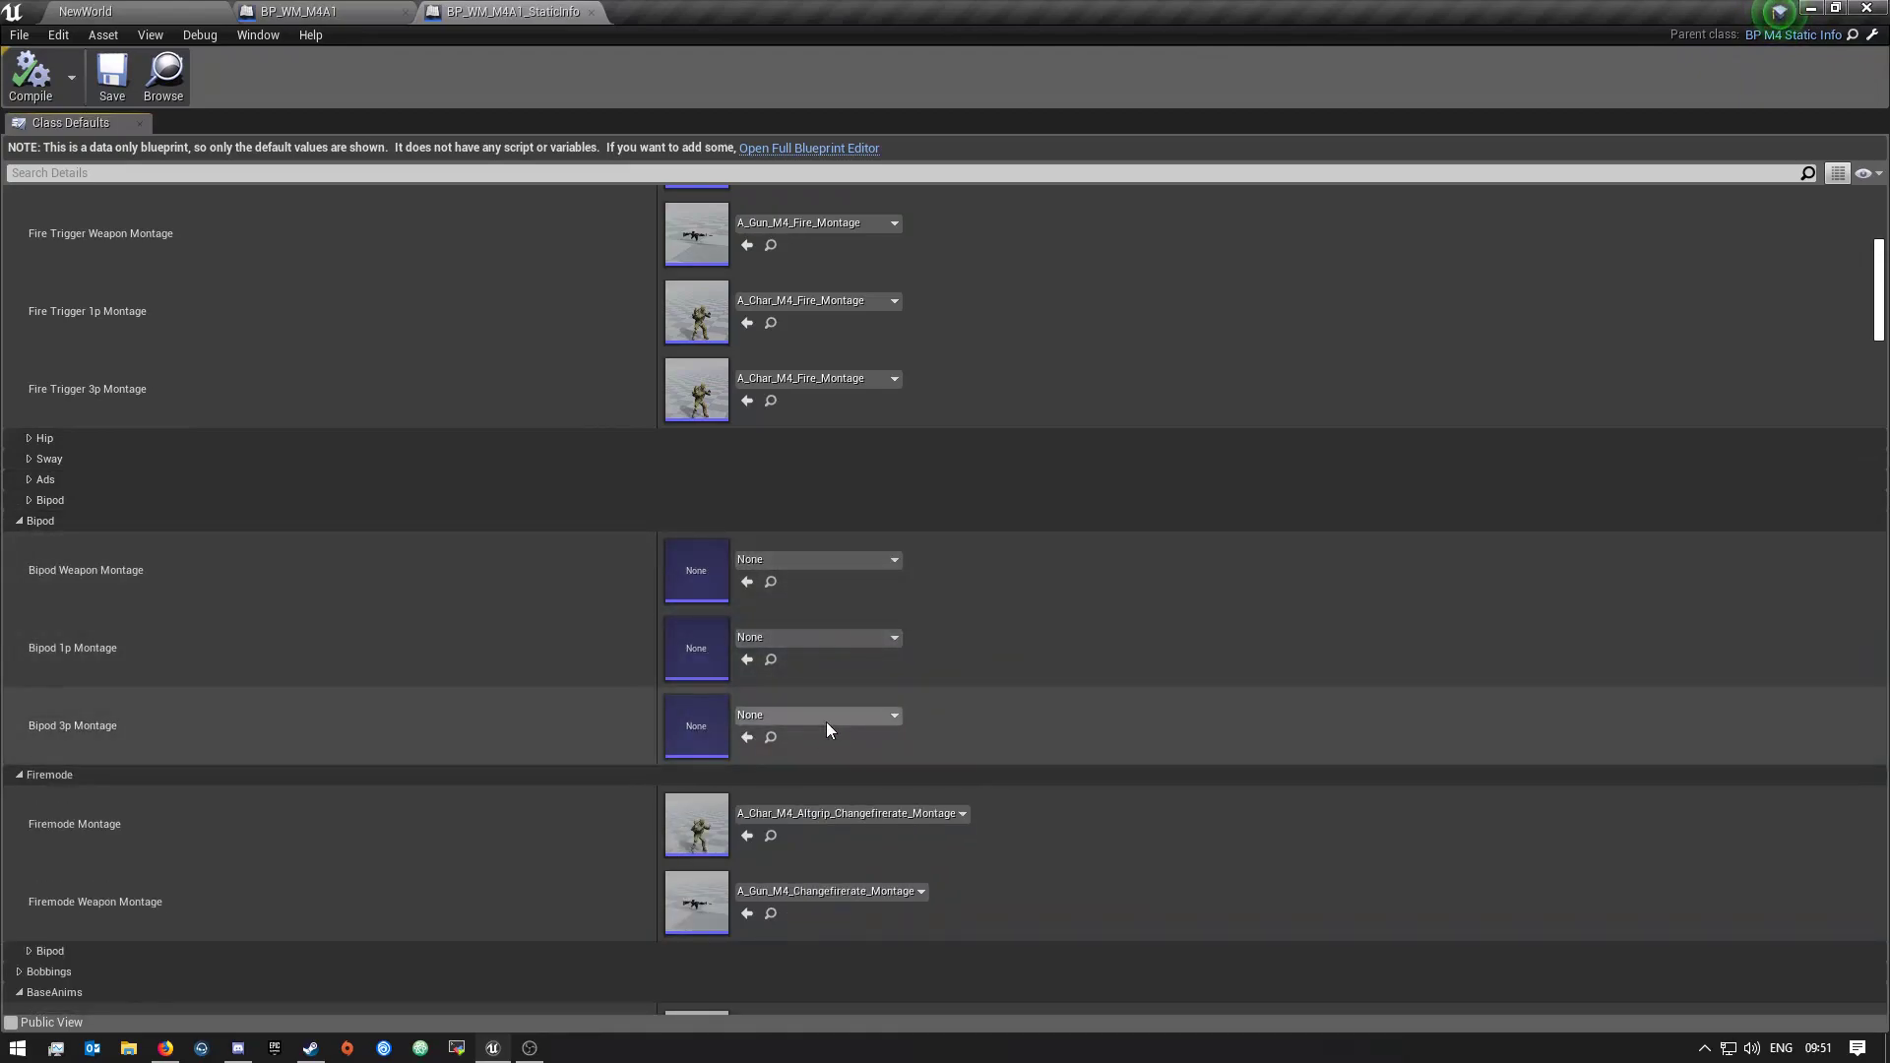
pyautogui.click(20, 521)
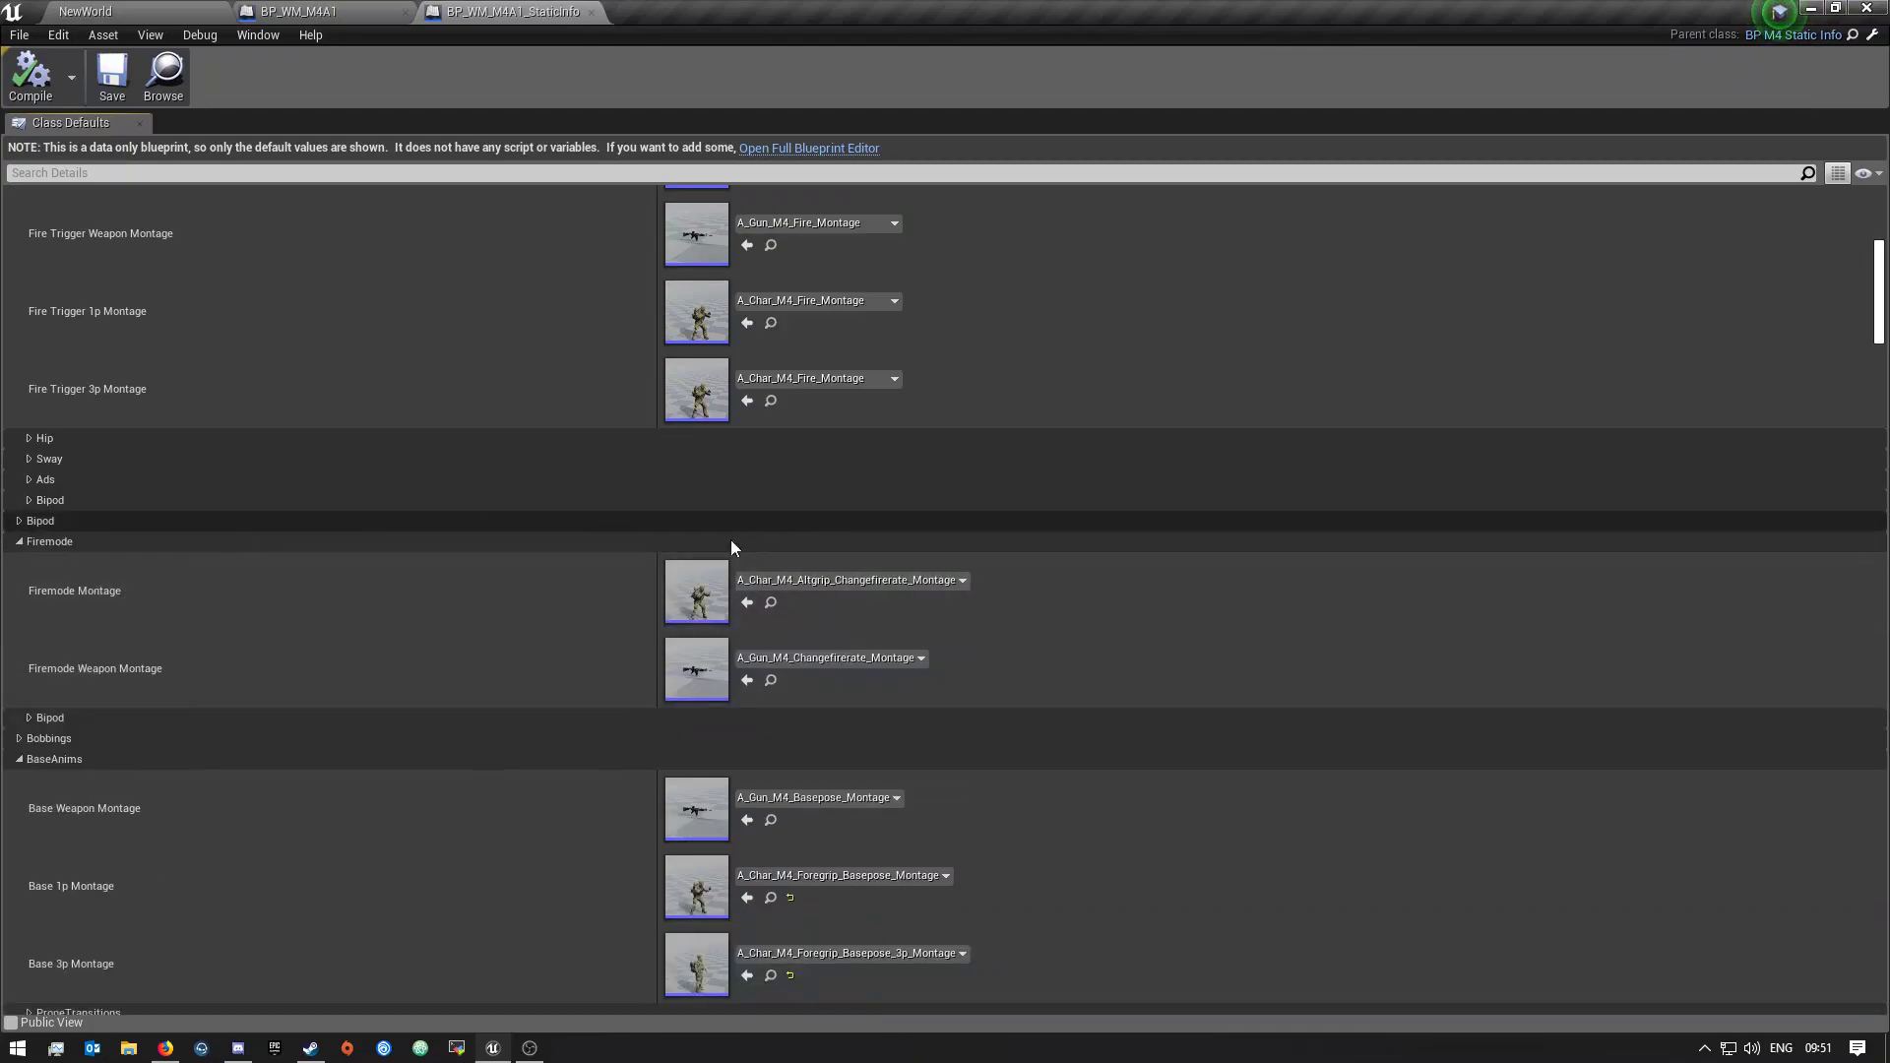
# Review the base animation, equip, unequip and lowered montages of the rifle
pyautogui.scroll(-3, 804, 690)
pyautogui.scroll(-12, 812, 661)
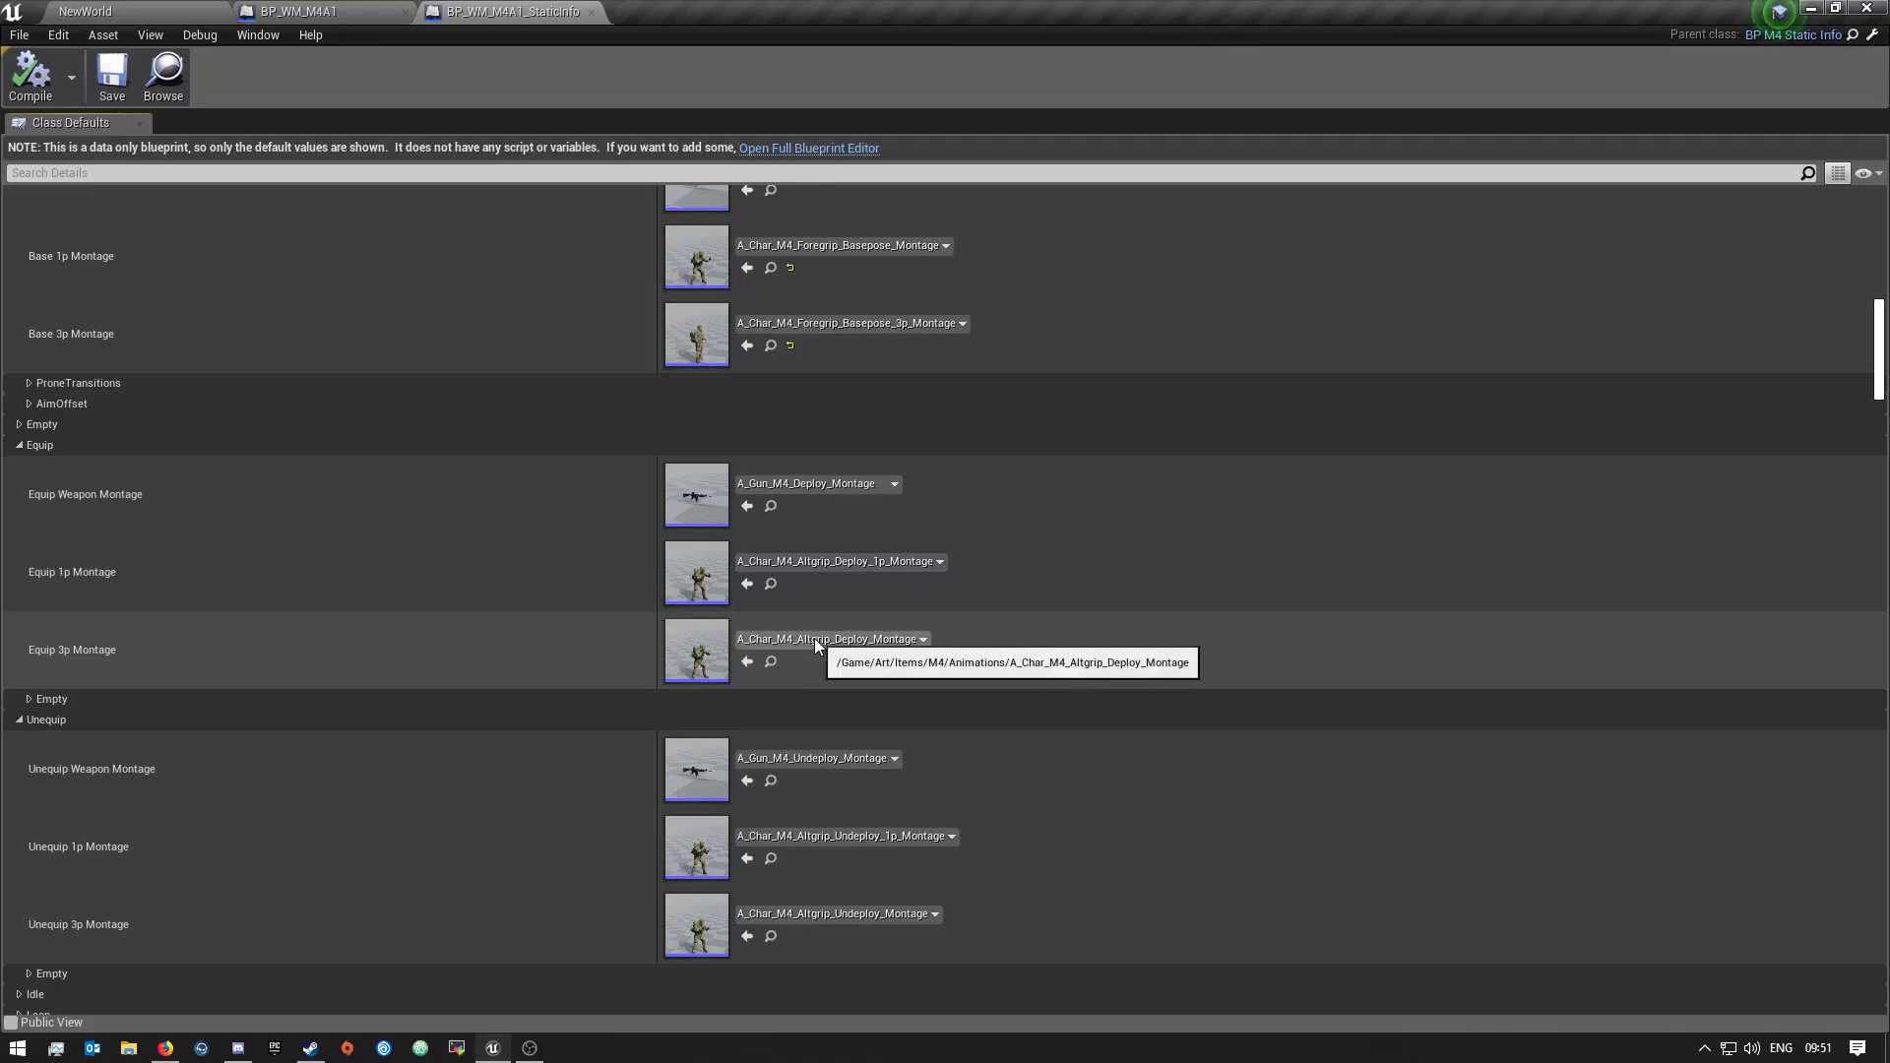
pyautogui.scroll(-2, 798, 650)
pyautogui.scroll(-10, 795, 648)
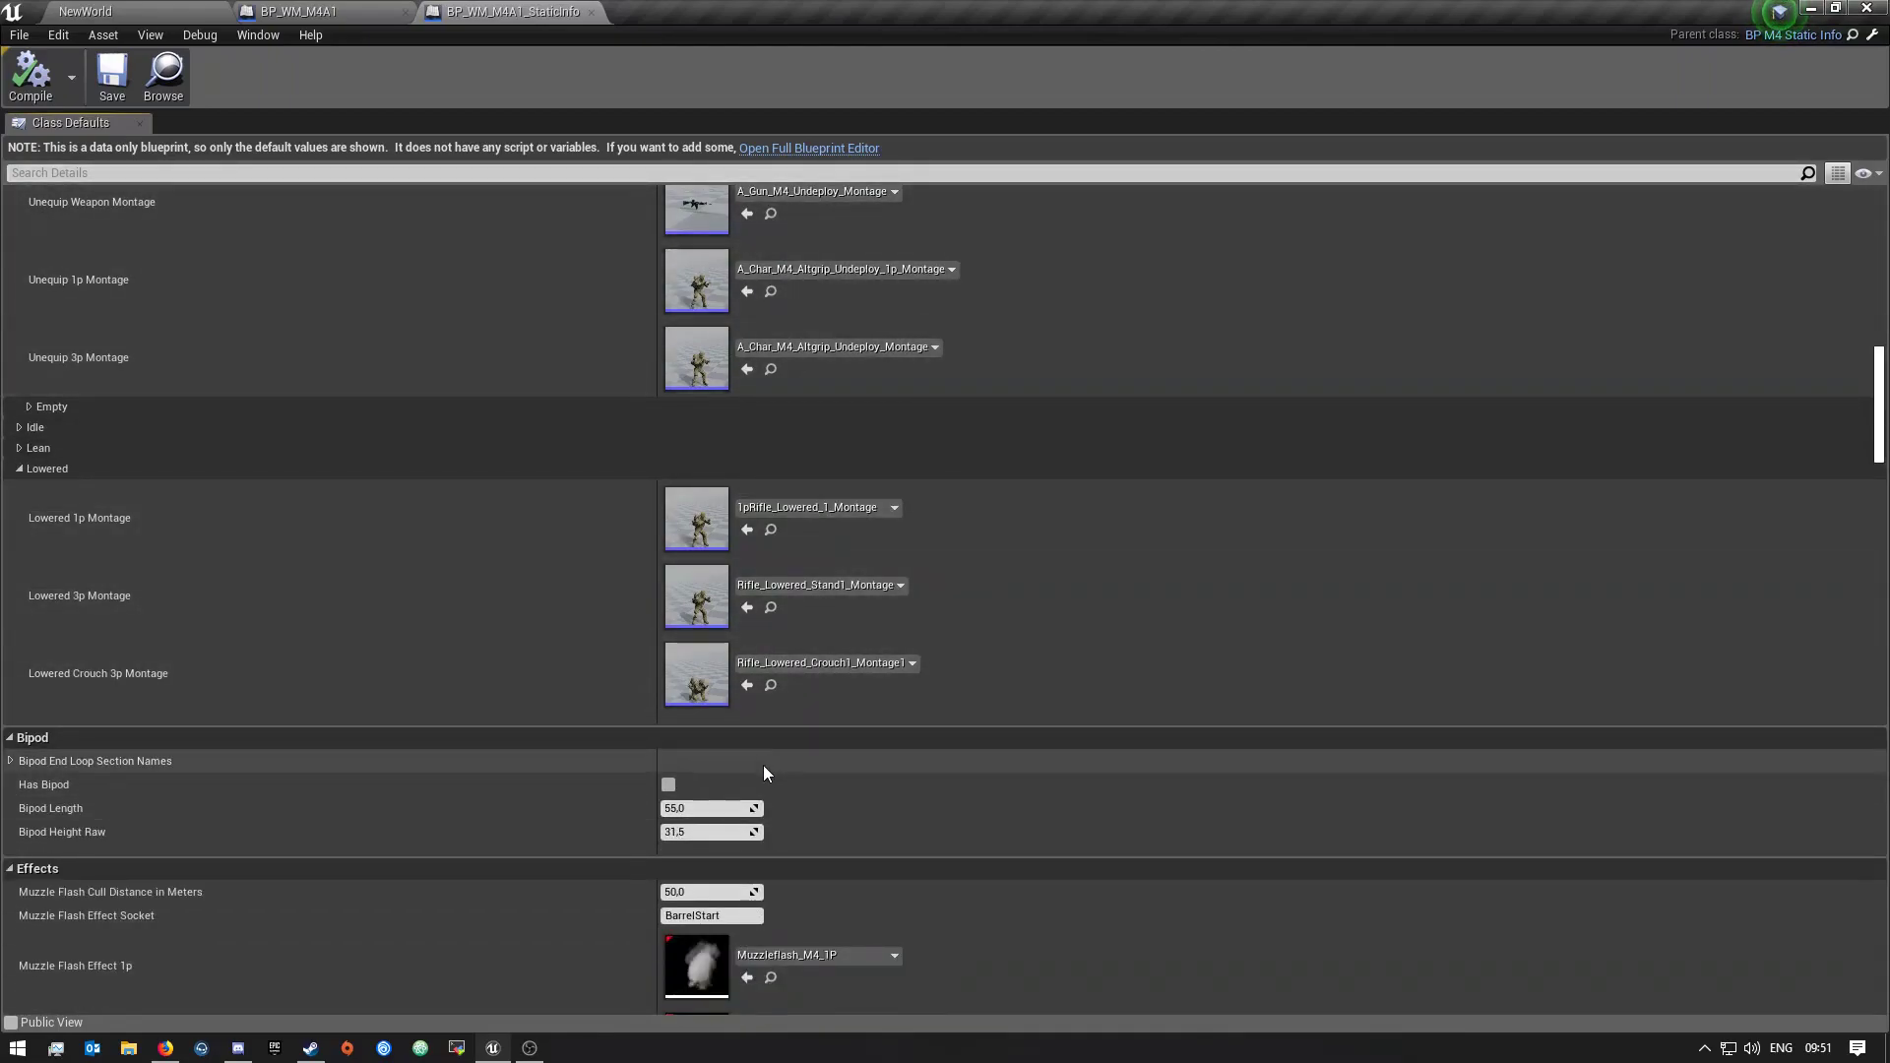
pyautogui.scroll(-7, 682, 388)
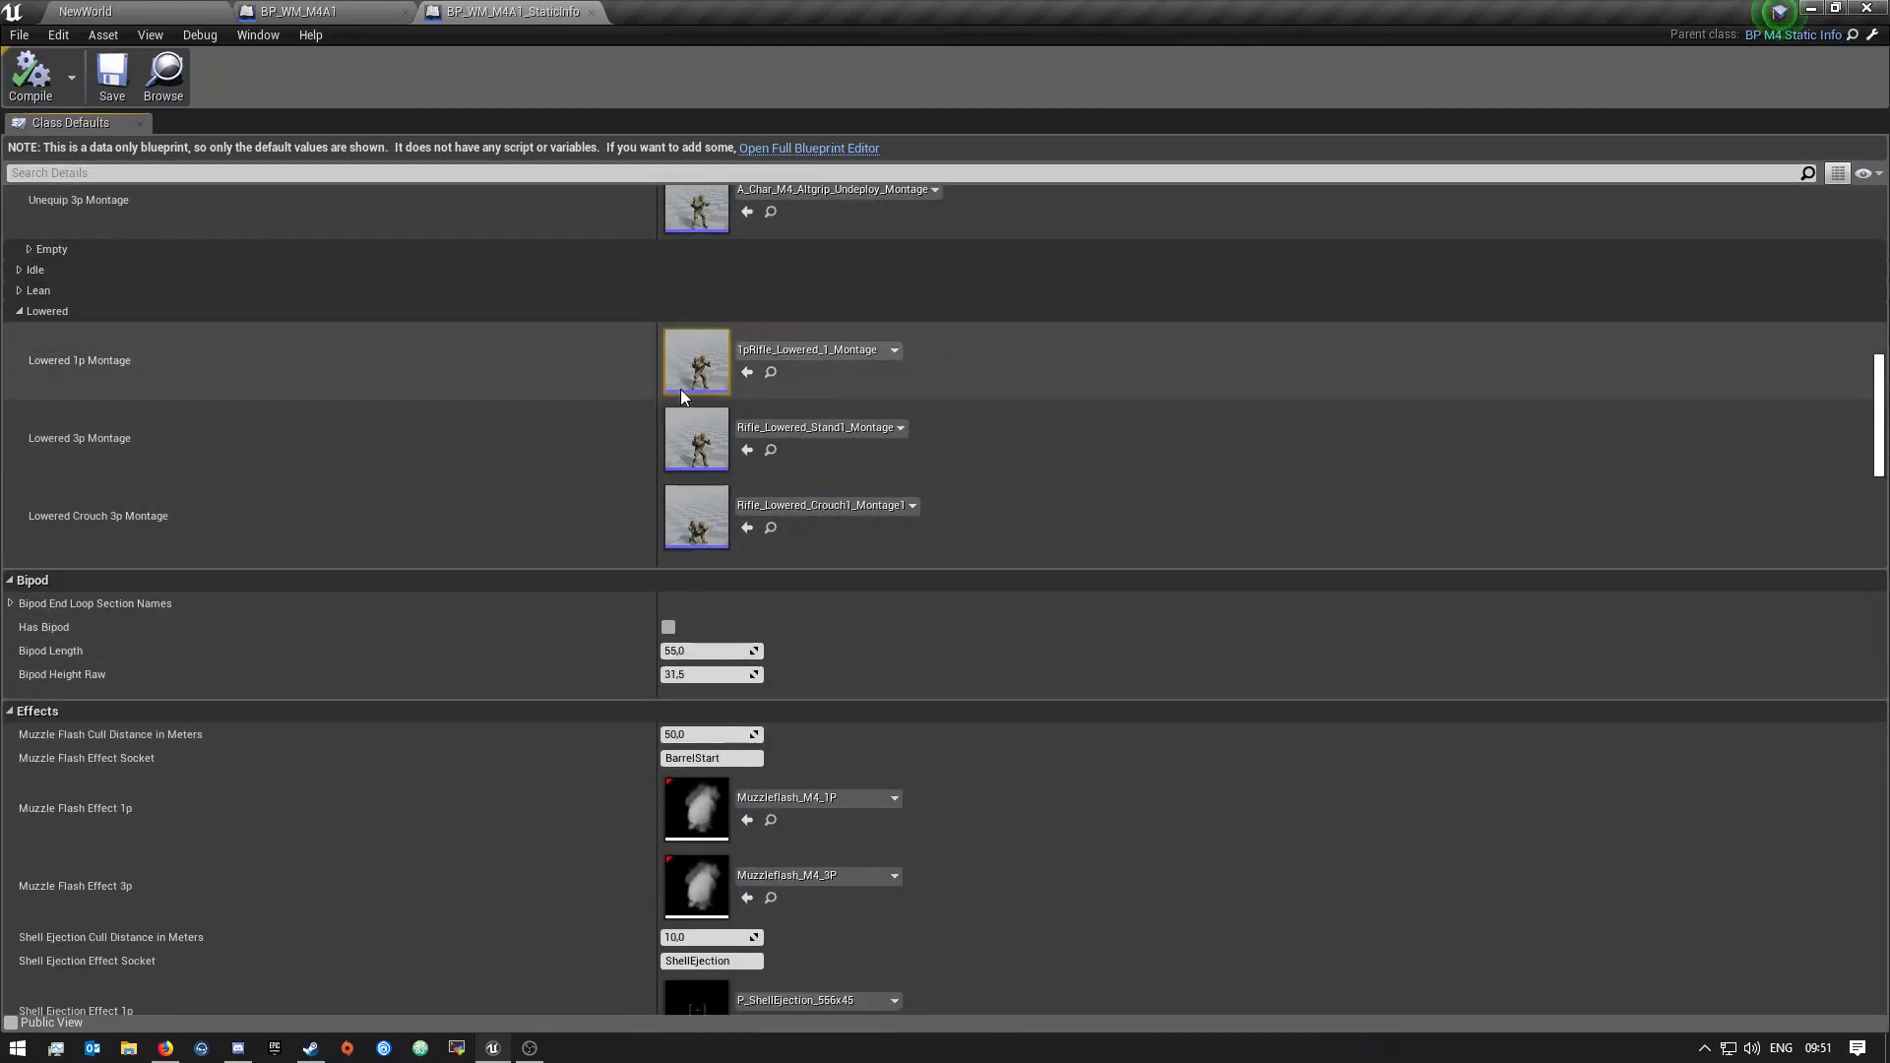
# Inspect the muzzle flash and shell ejection effects and the available Fire Shake options, keeping the current selection
pyautogui.scroll(-3, 680, 391)
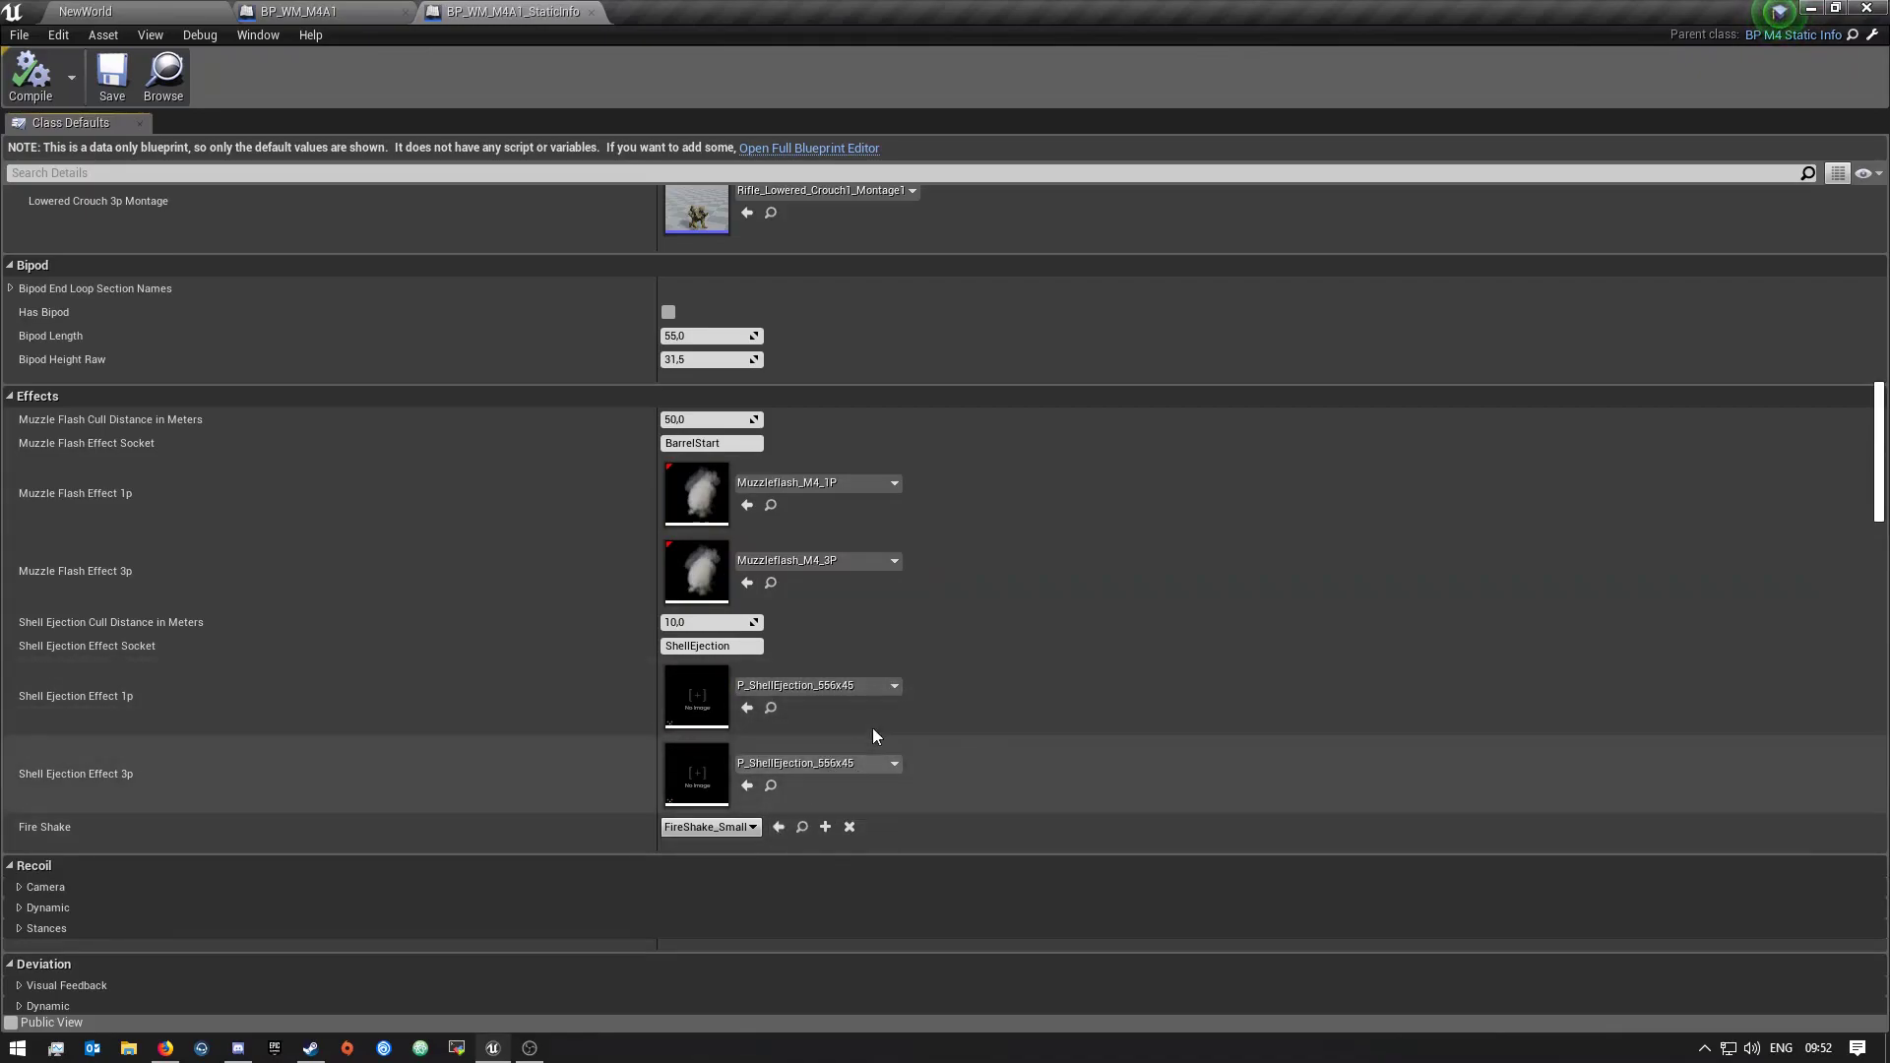
pyautogui.scroll(-3, 825, 762)
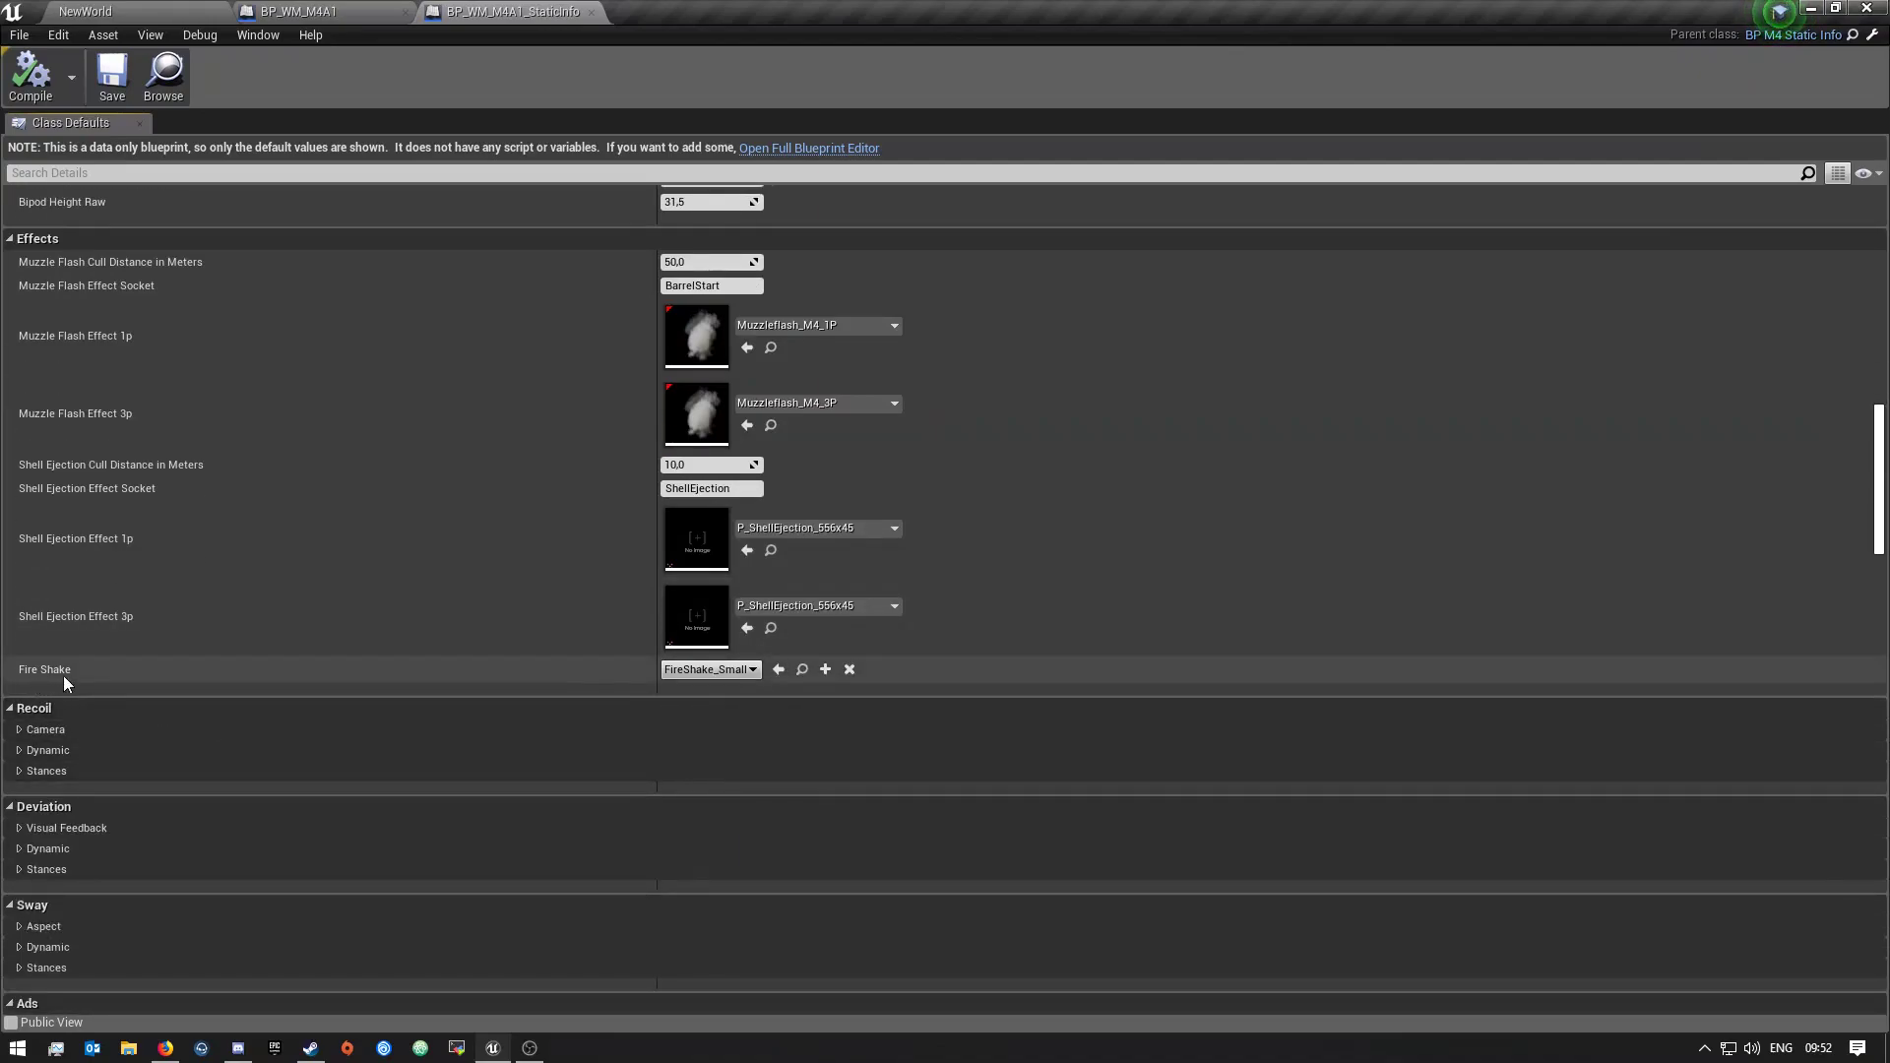
pyautogui.click(729, 671)
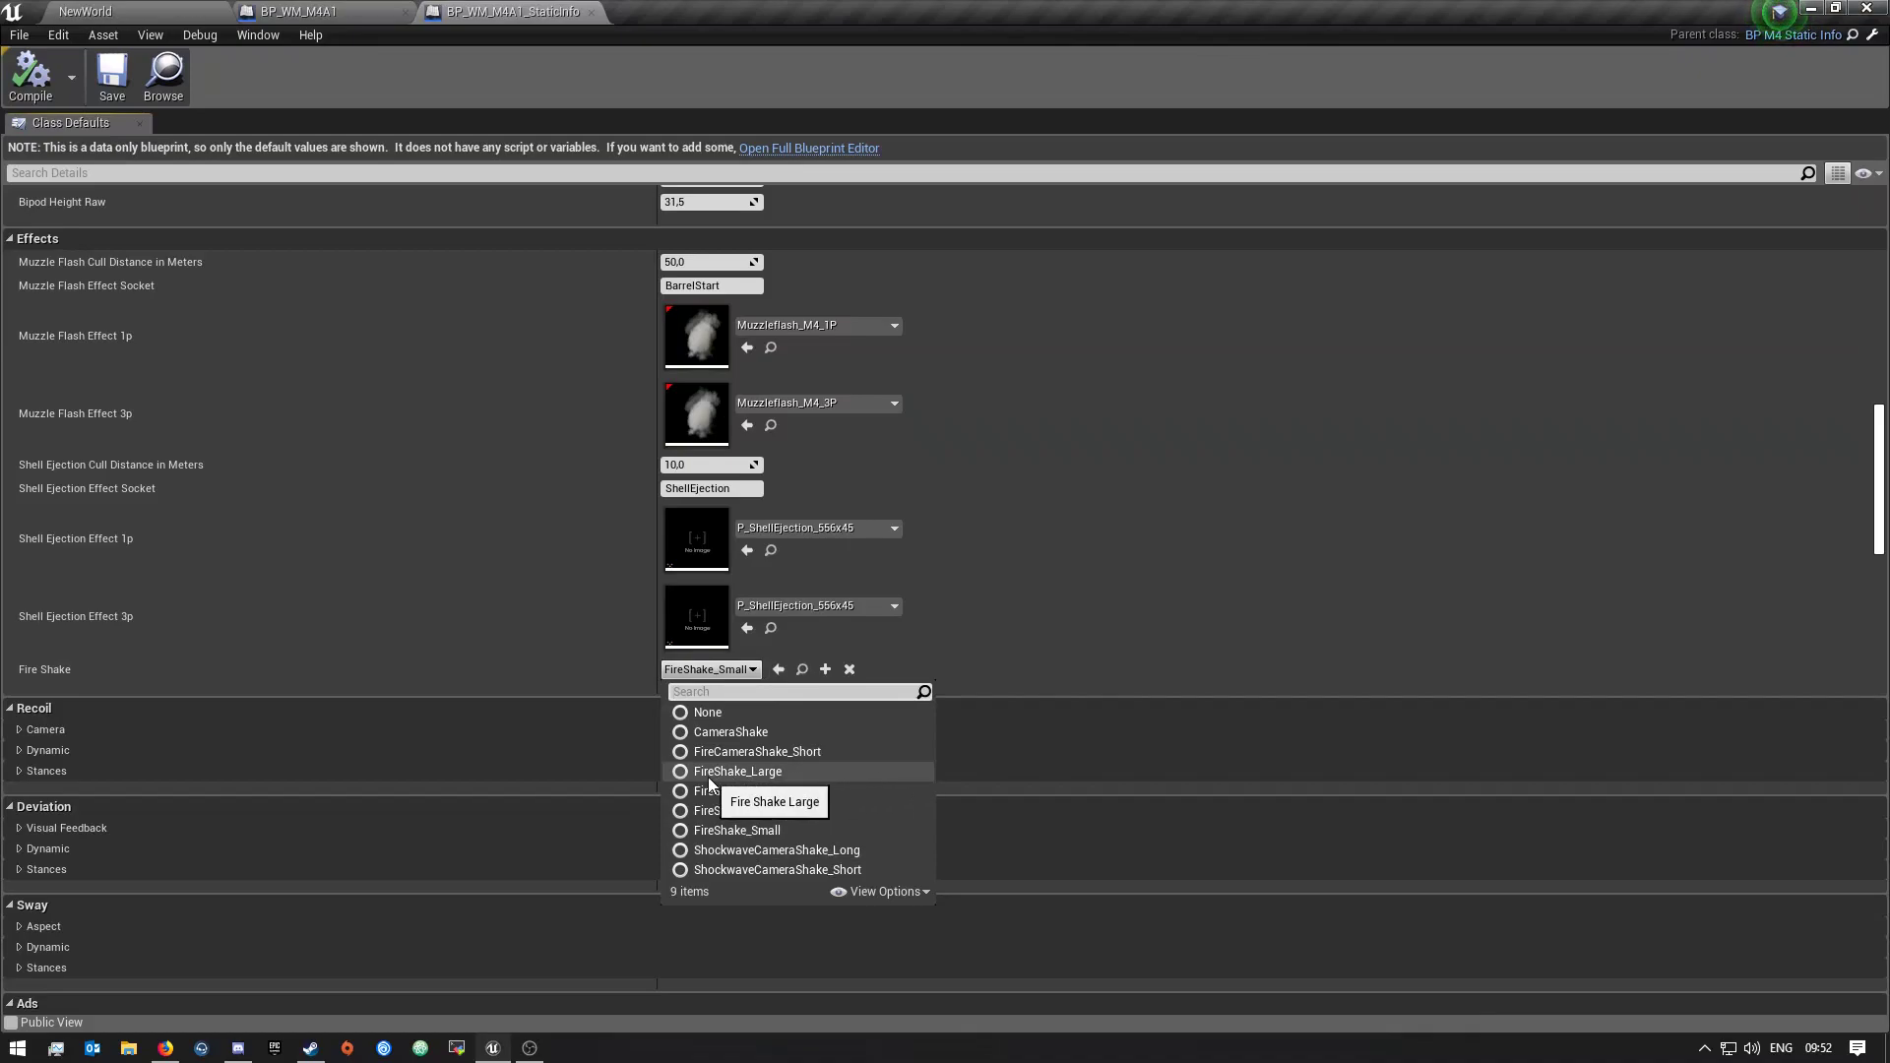
pyautogui.click(519, 654)
# Expand the Recoil section's Camera group to view its offset and interpolation settings, and collapse it again
pyautogui.scroll(-3, 735, 674)
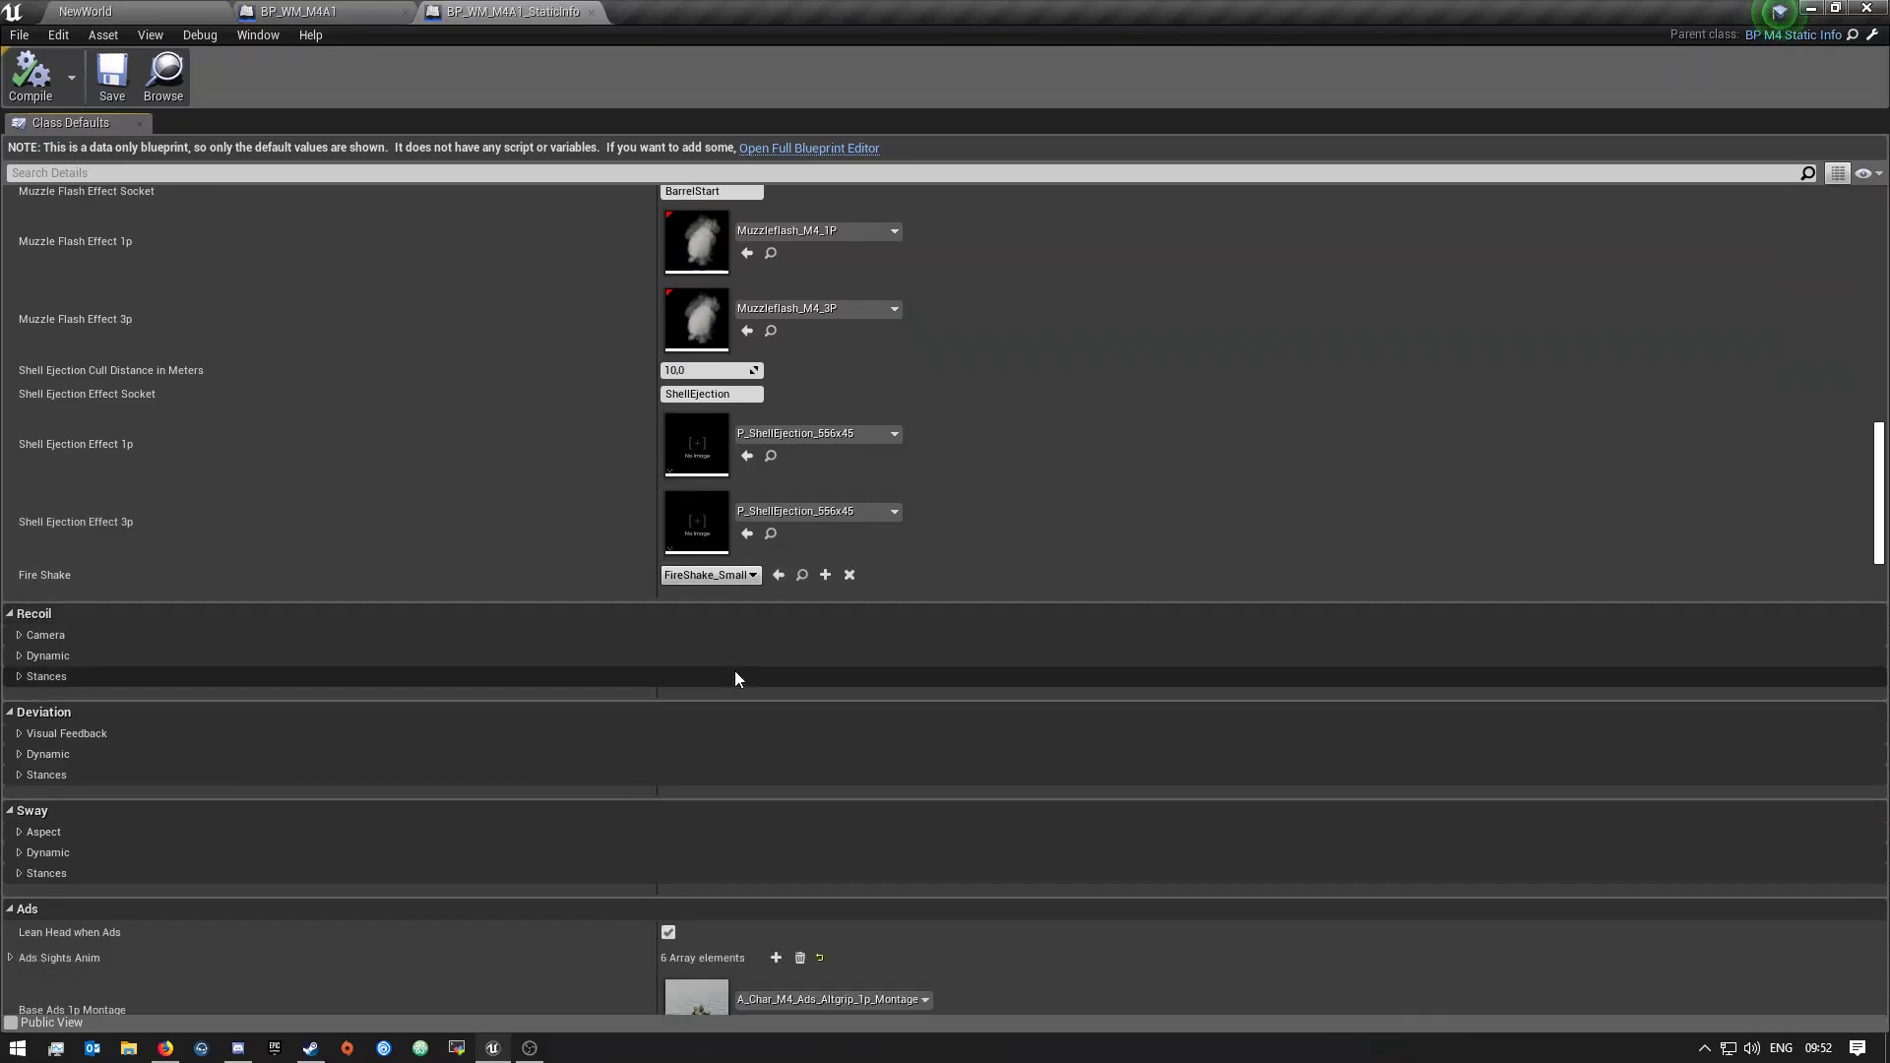
pyautogui.scroll(-4, 735, 678)
pyautogui.click(19, 509)
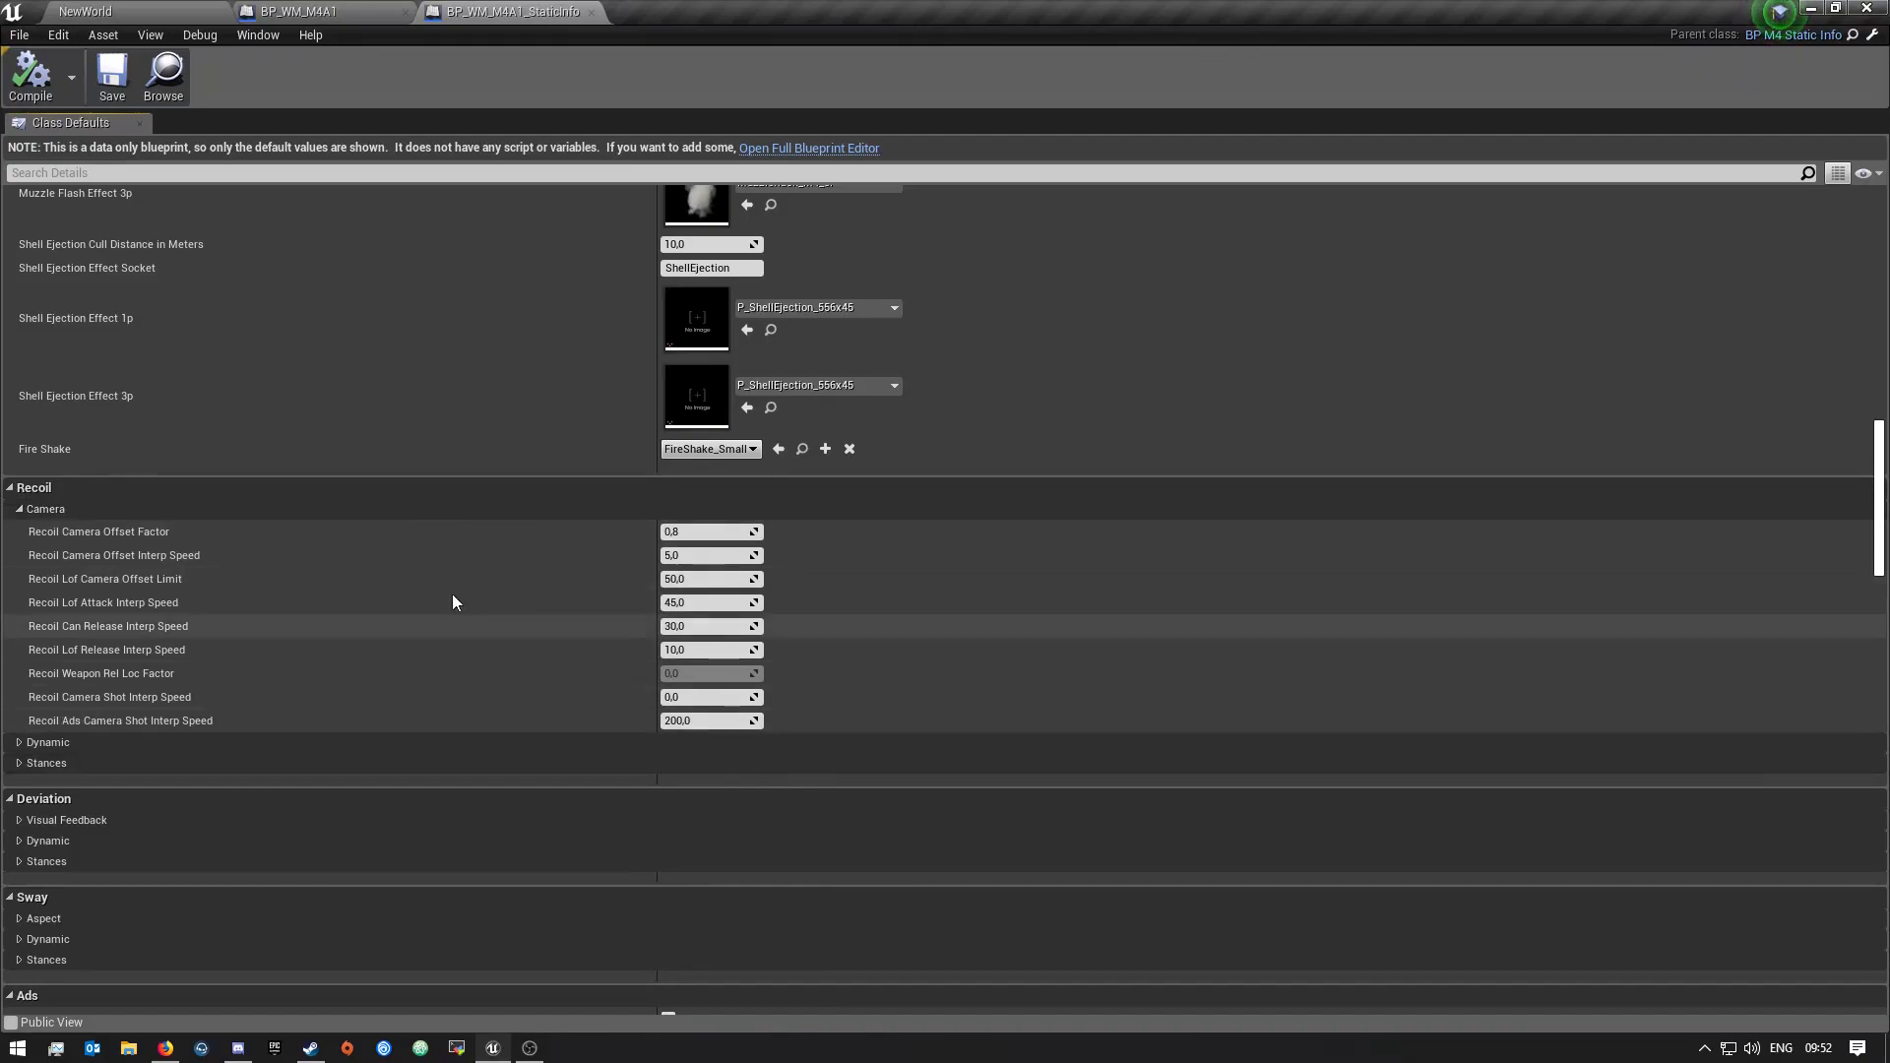
pyautogui.click(18, 509)
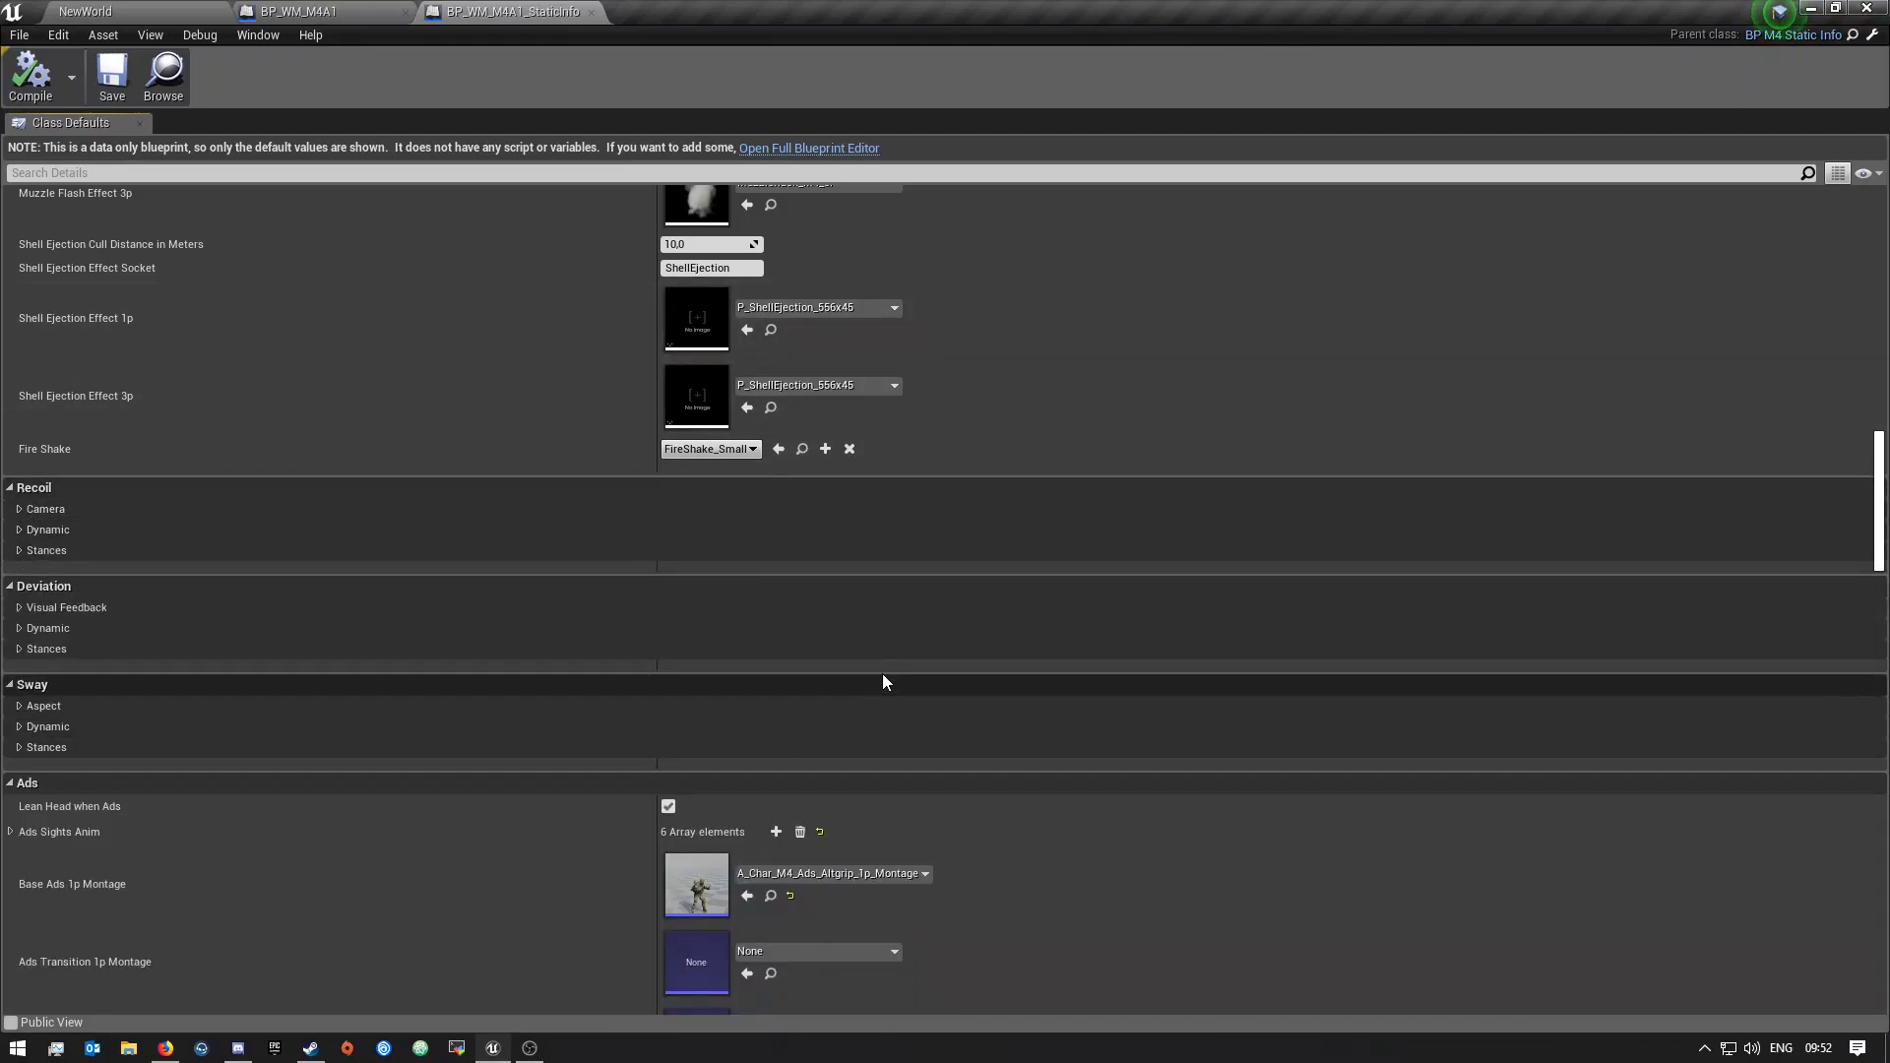
# Review the Ads settings, including the aiming montages, adjustable sight animation and Default Zeroing Text
pyautogui.scroll(-10, 883, 678)
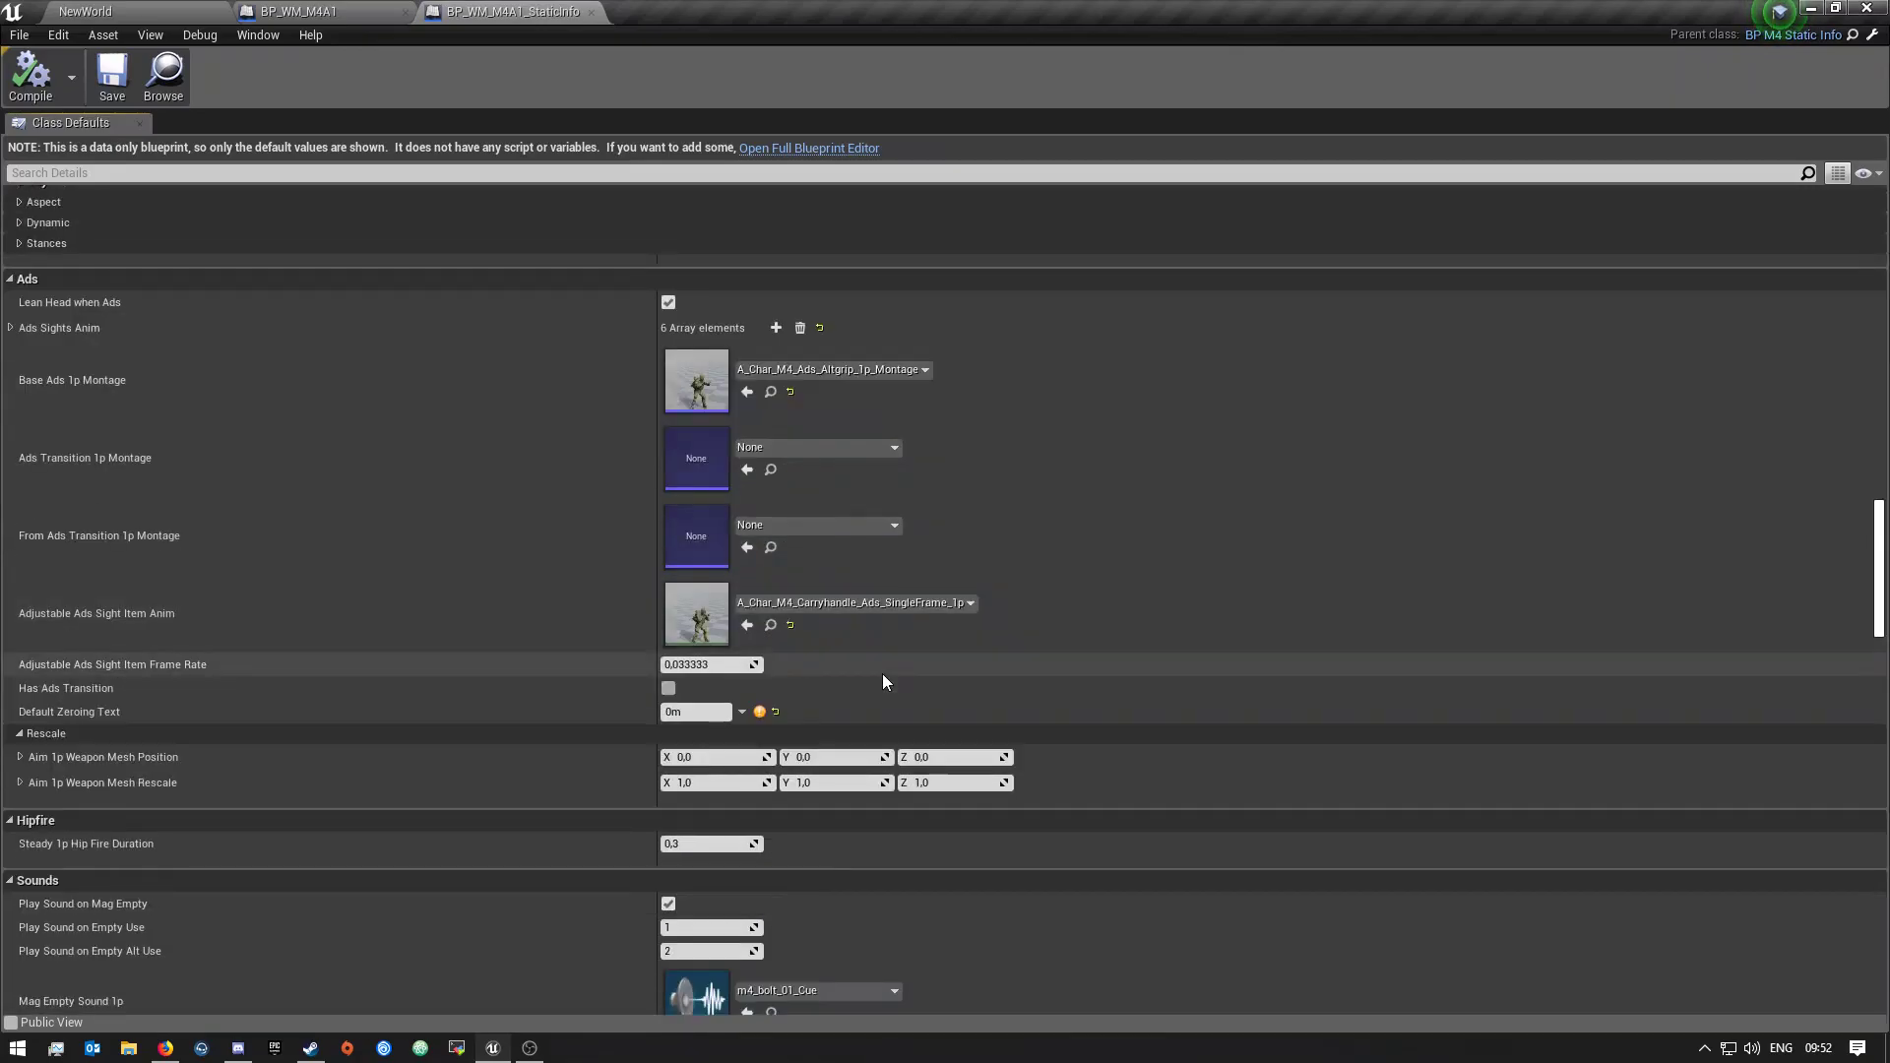
pyautogui.scroll(-1, 423, 736)
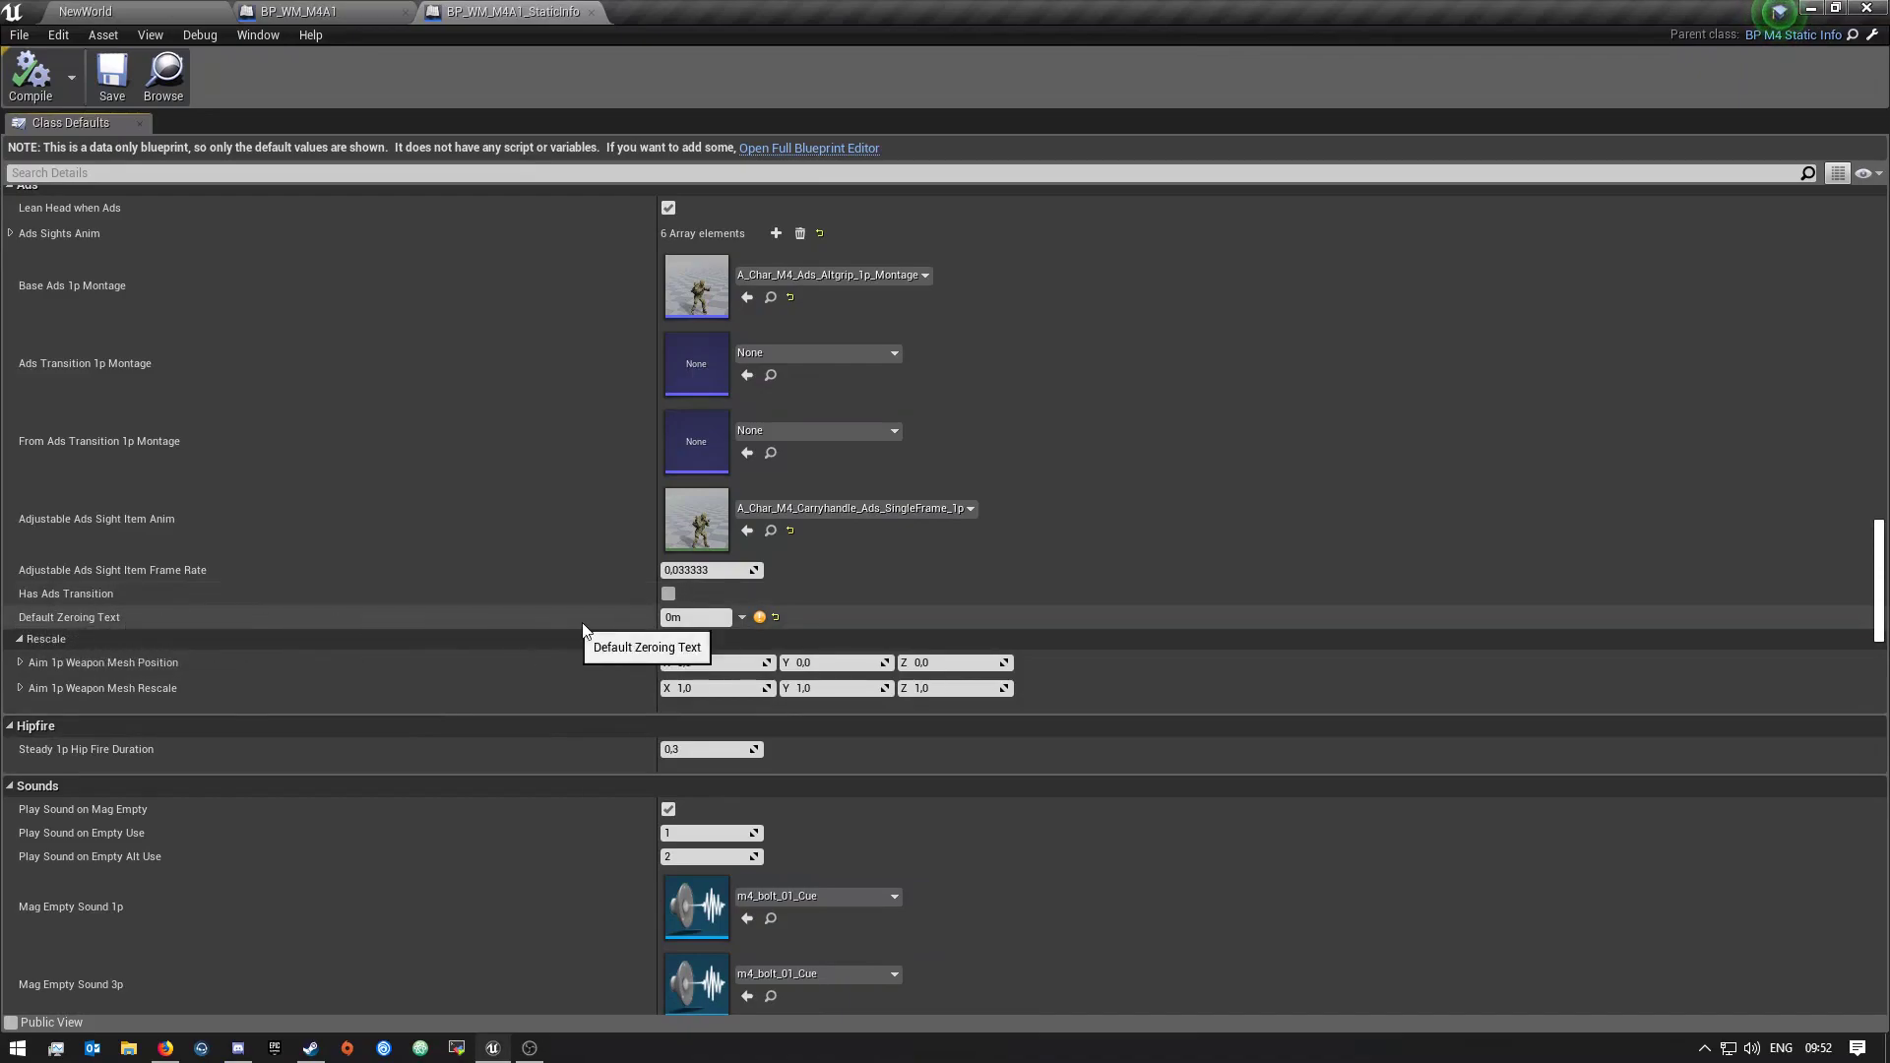
pyautogui.click(726, 617)
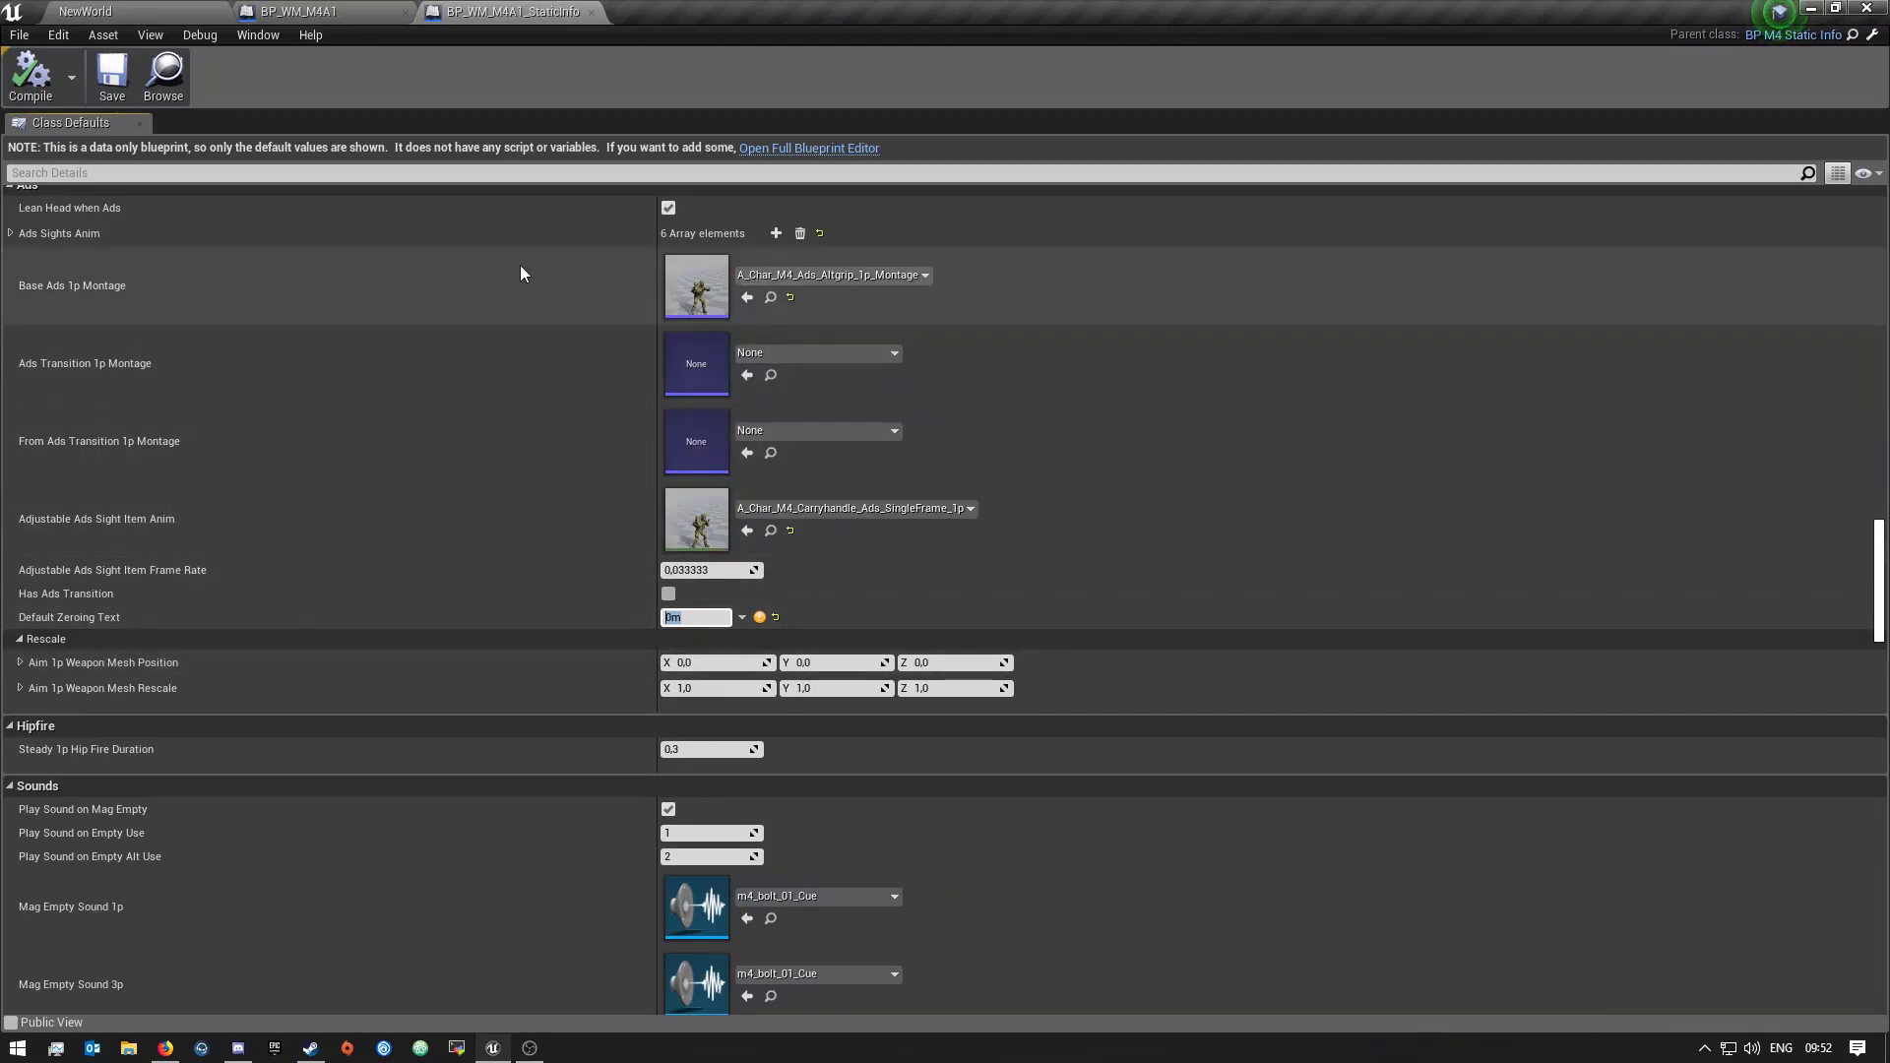
# Review the Sounds section, covering the empty, firemode, Ads, sight, fire, reload, equip, unequip and lowering sound slots
pyautogui.scroll(-10, 604, 399)
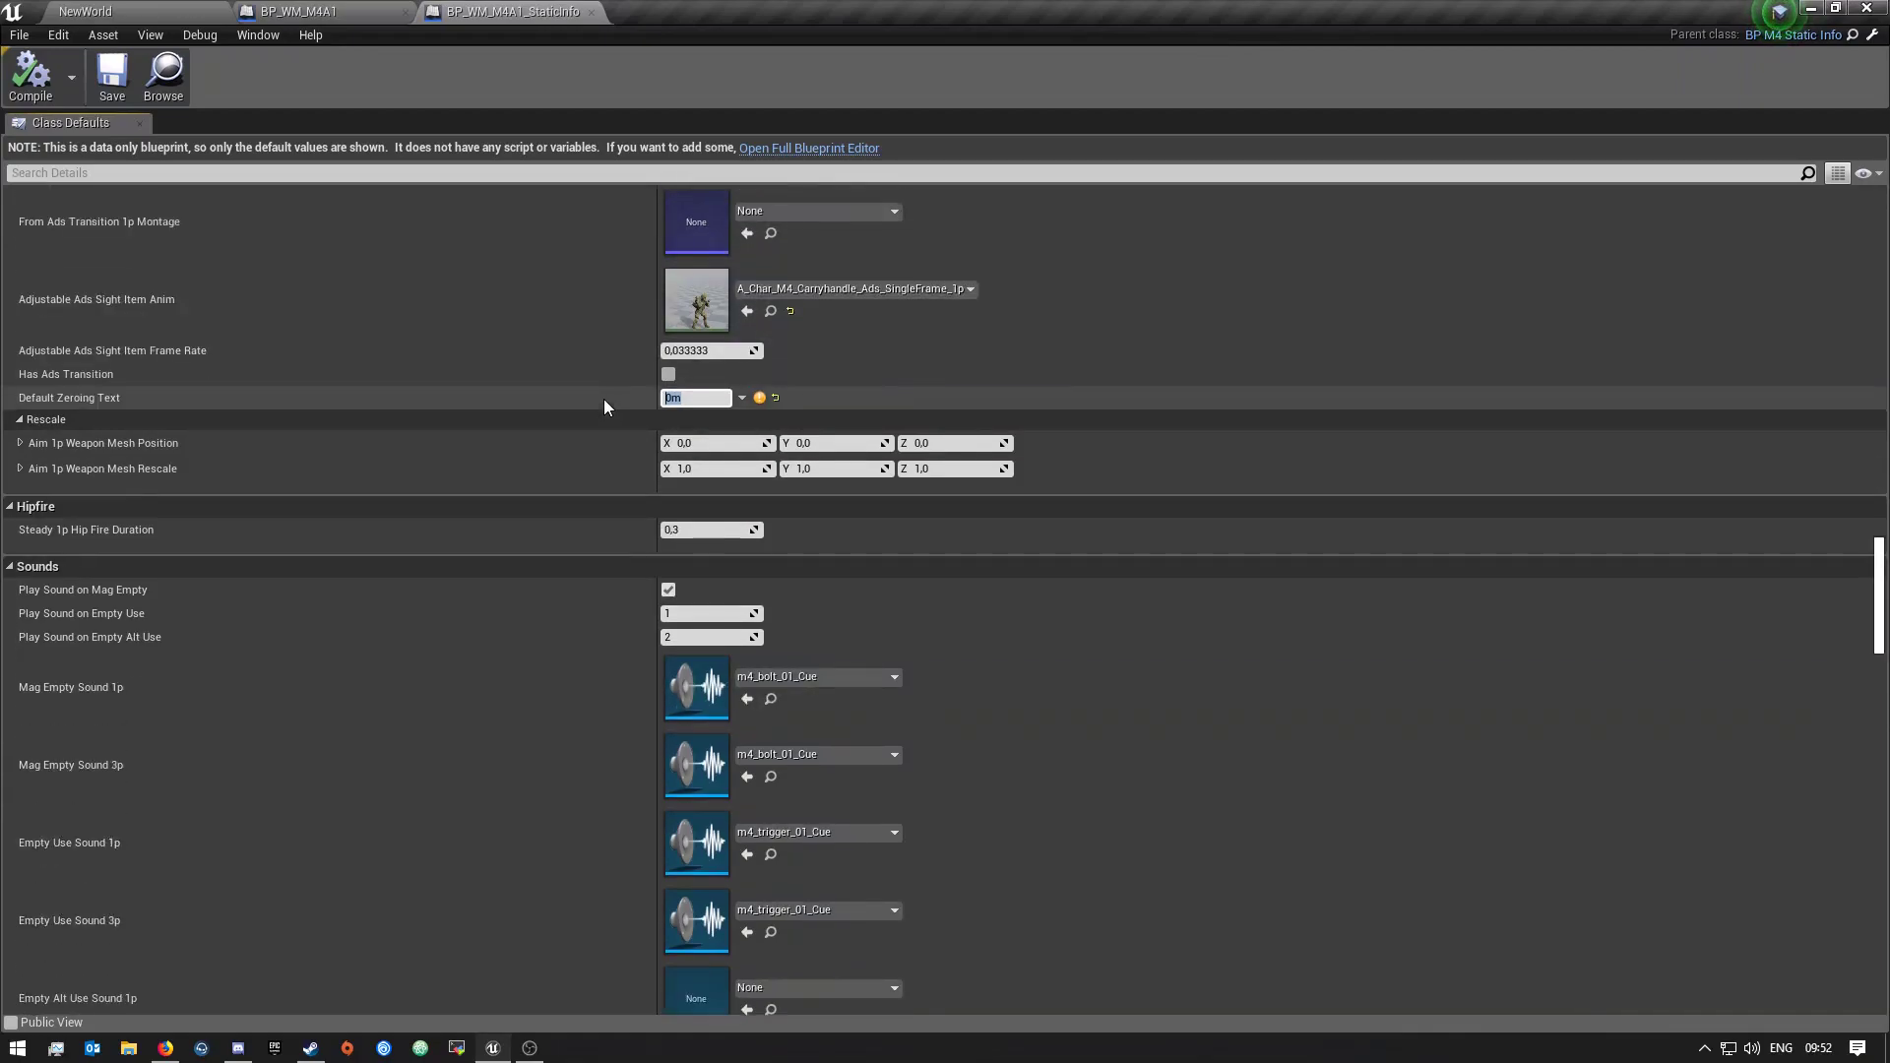
pyautogui.scroll(-3, 597, 375)
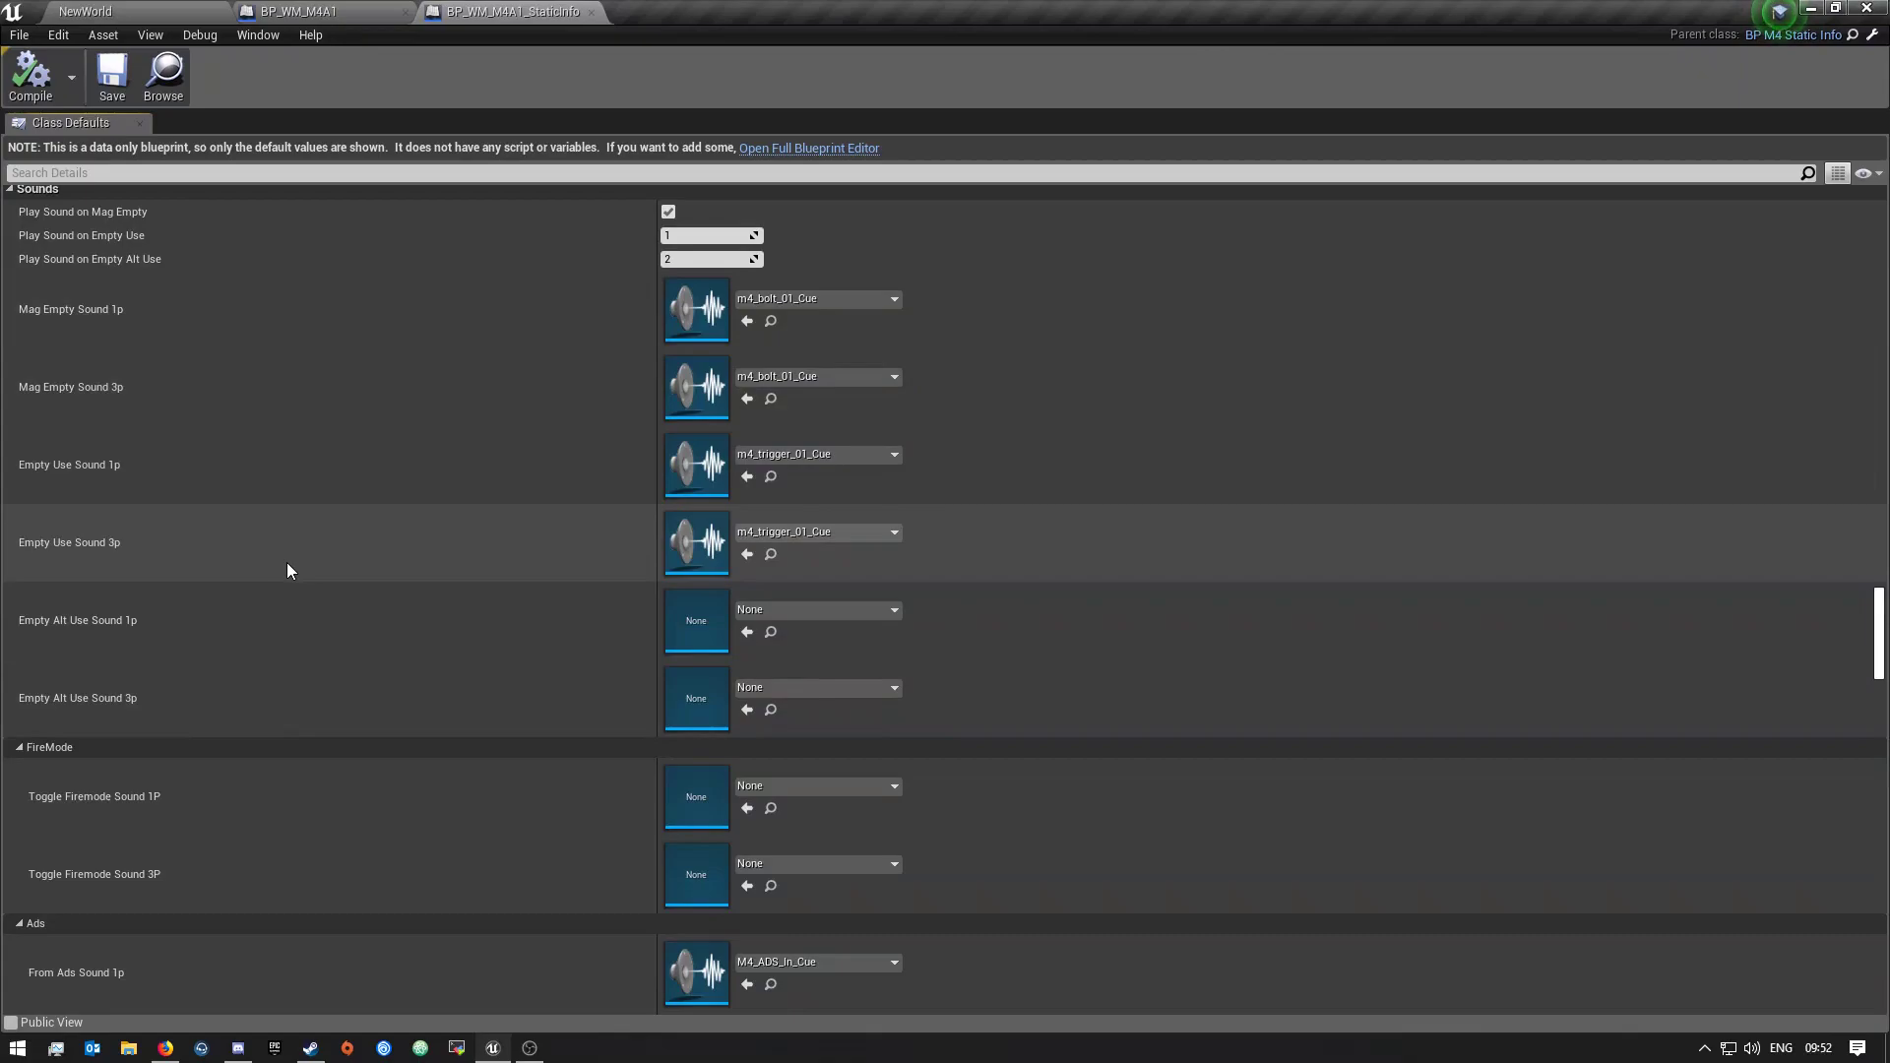
pyautogui.scroll(-10, 469, 429)
pyautogui.scroll(-6, 467, 423)
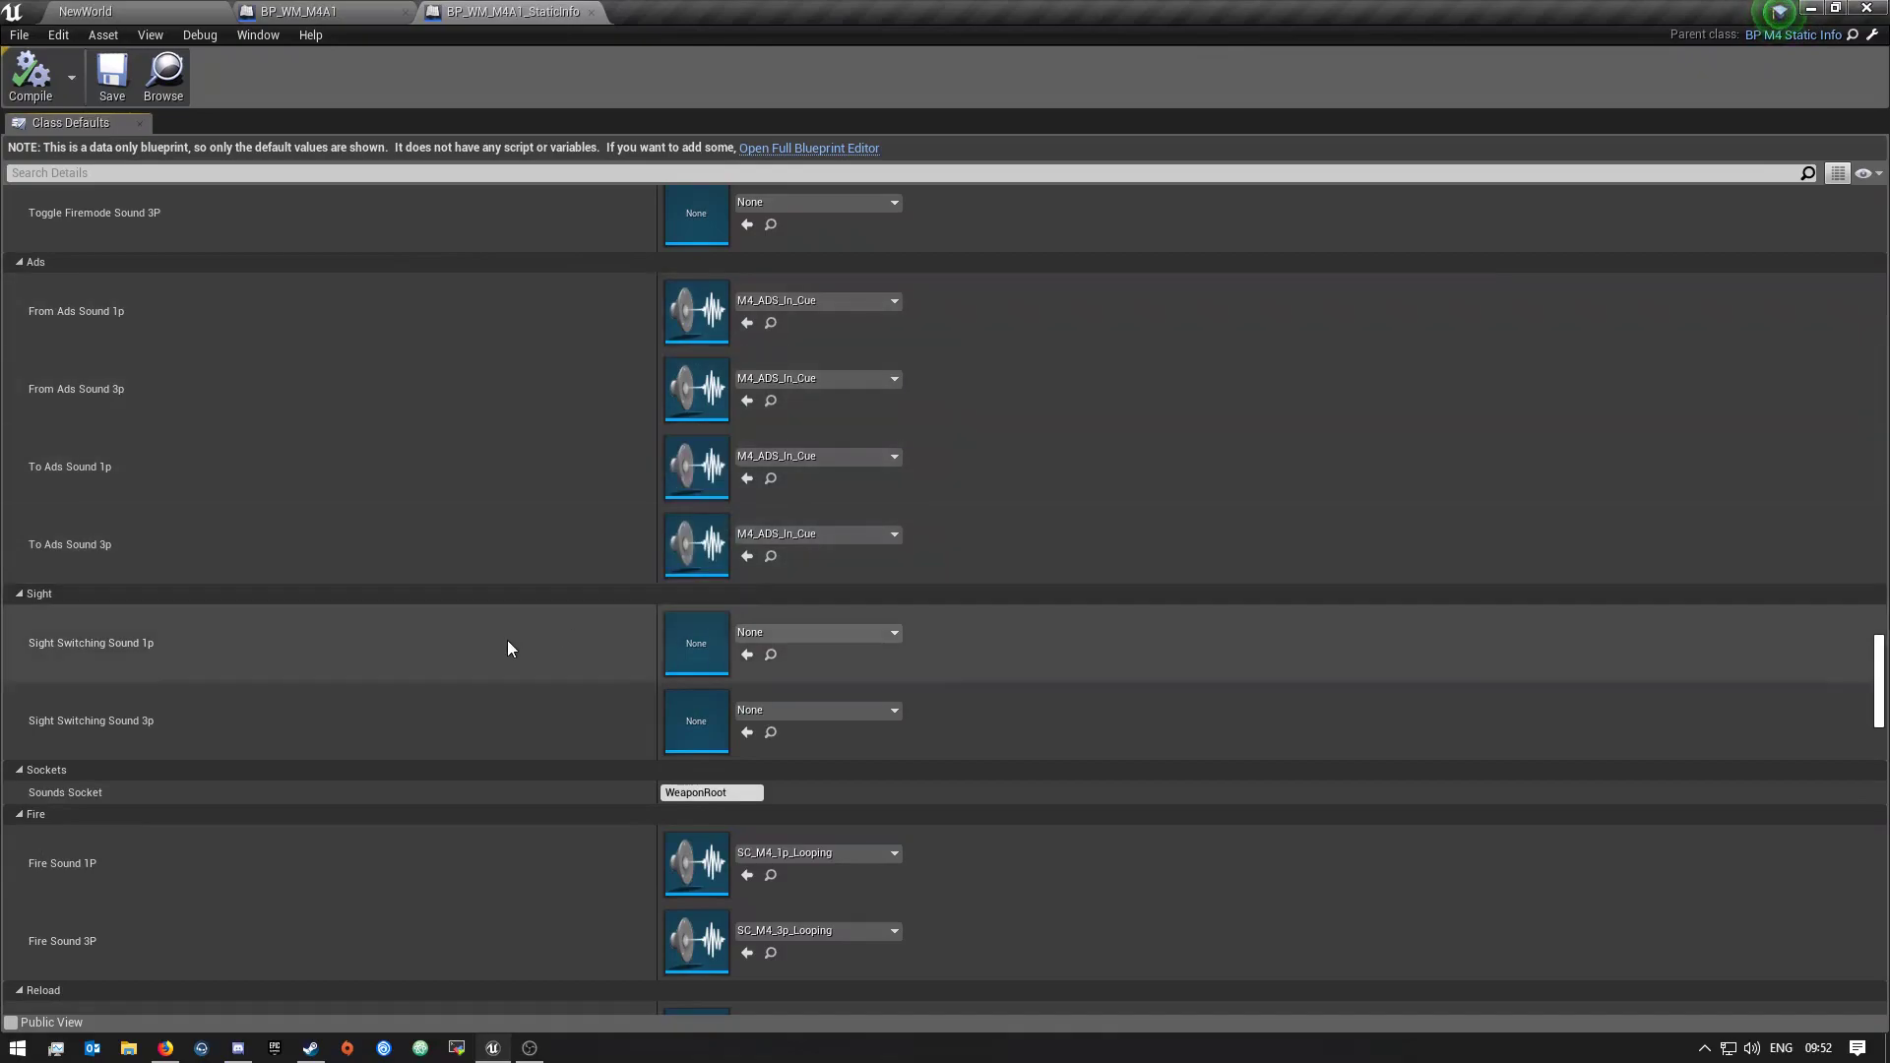
pyautogui.scroll(-9, 508, 645)
pyautogui.scroll(-3, 551, 679)
pyautogui.scroll(-7, 561, 689)
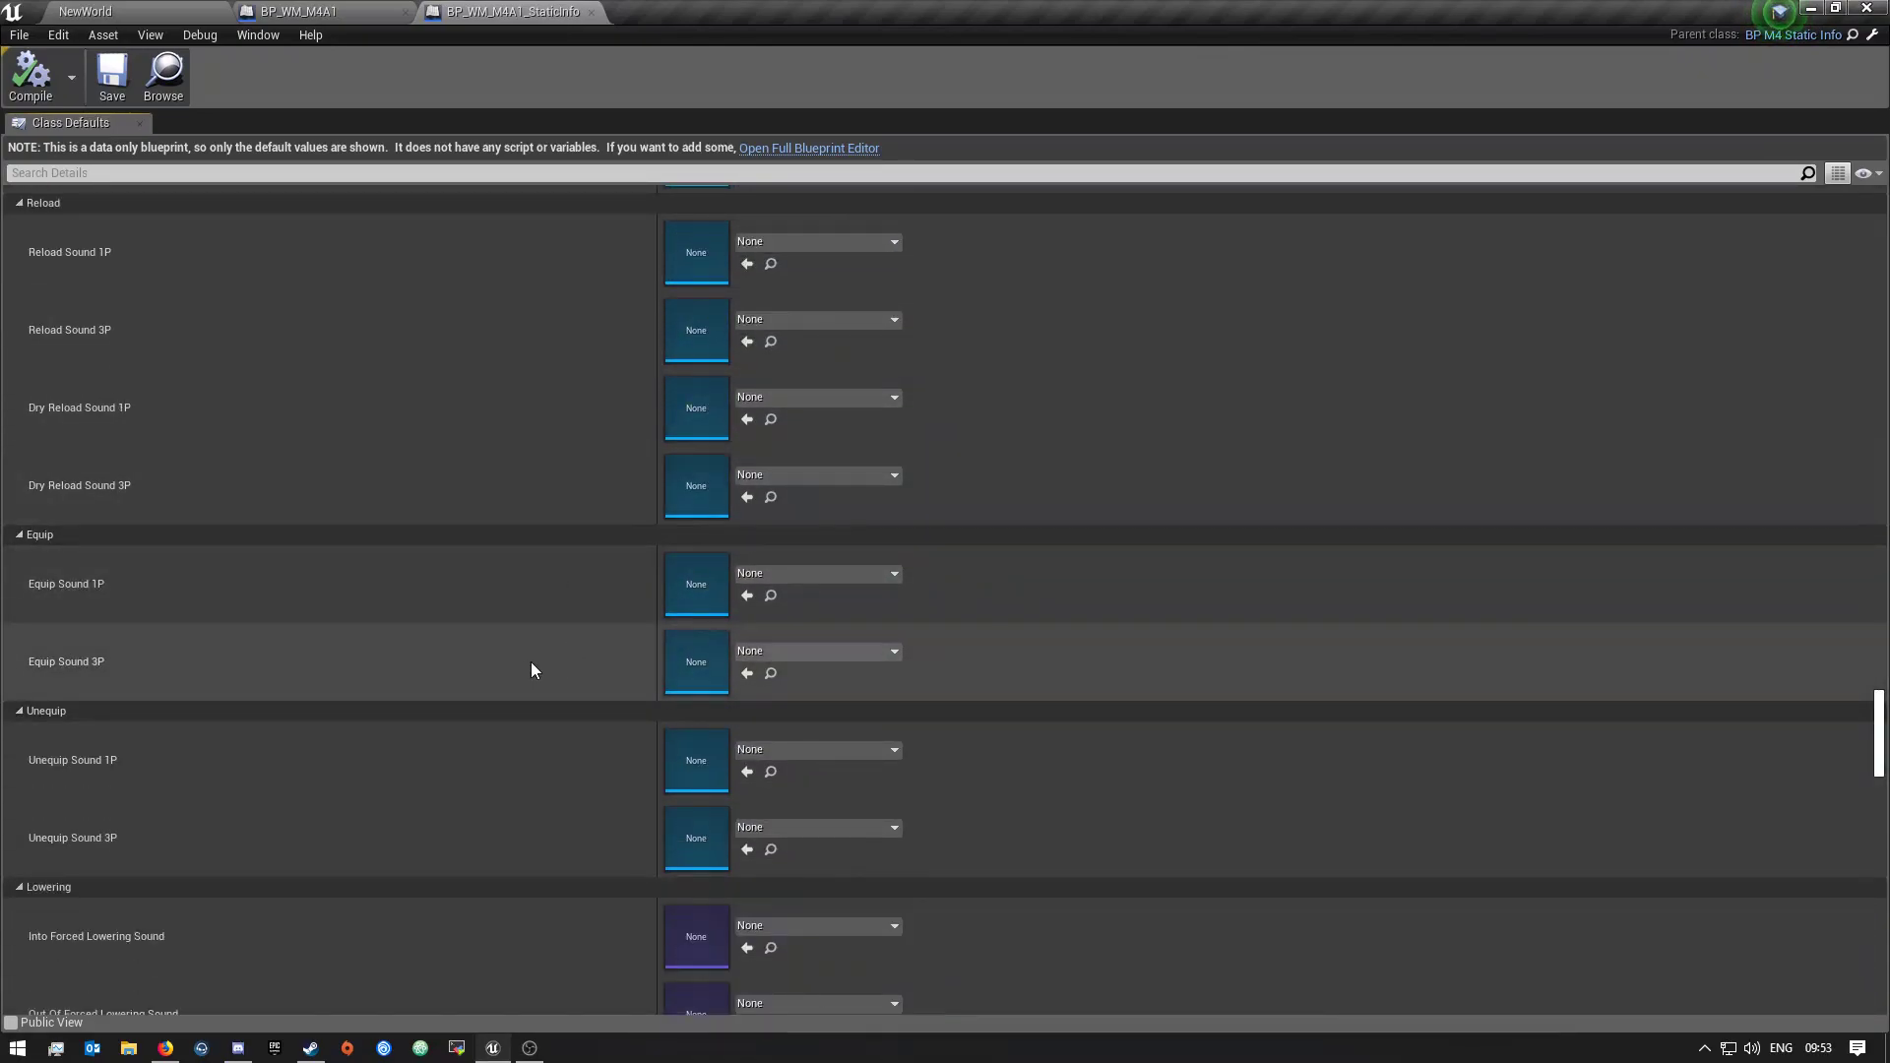
pyautogui.scroll(-3, 512, 709)
pyautogui.scroll(-4, 502, 886)
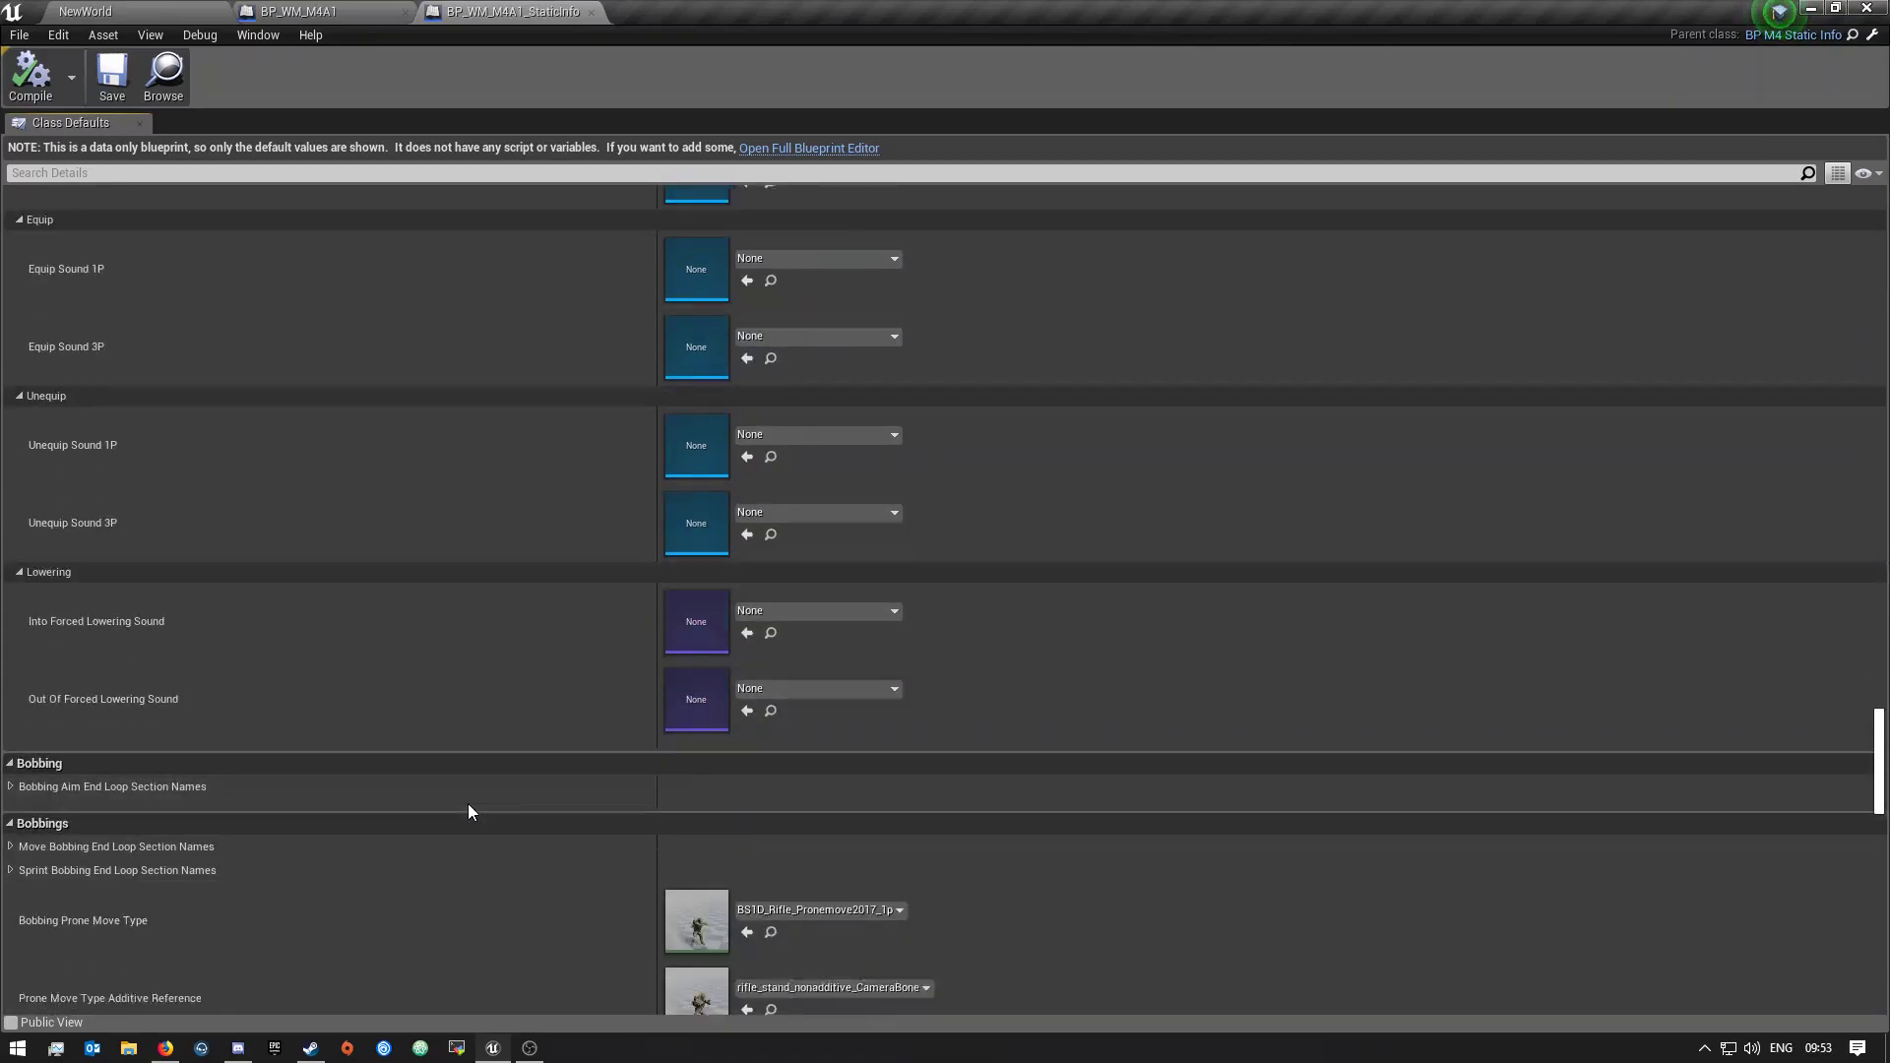
pyautogui.scroll(-3, 469, 804)
pyautogui.scroll(9, 548, 551)
pyautogui.scroll(6, 547, 551)
pyautogui.scroll(-6, 548, 550)
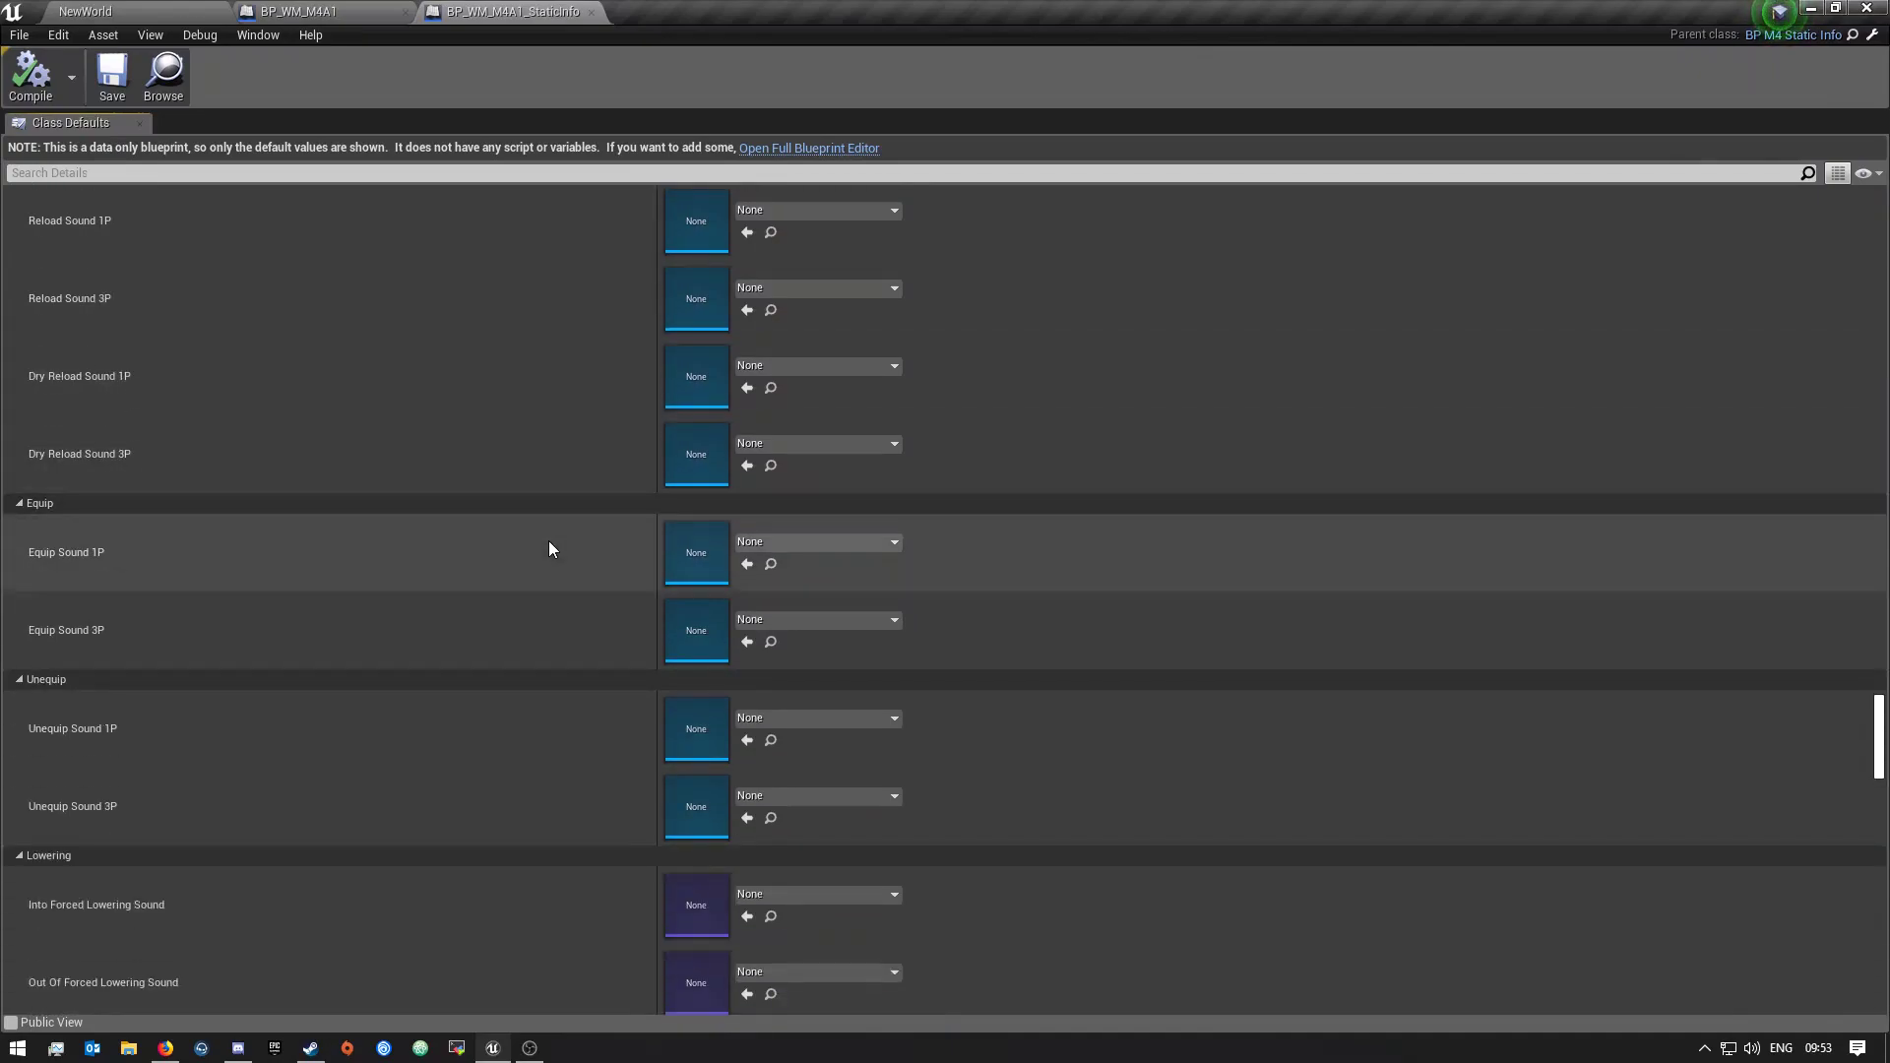
pyautogui.scroll(-6, 550, 550)
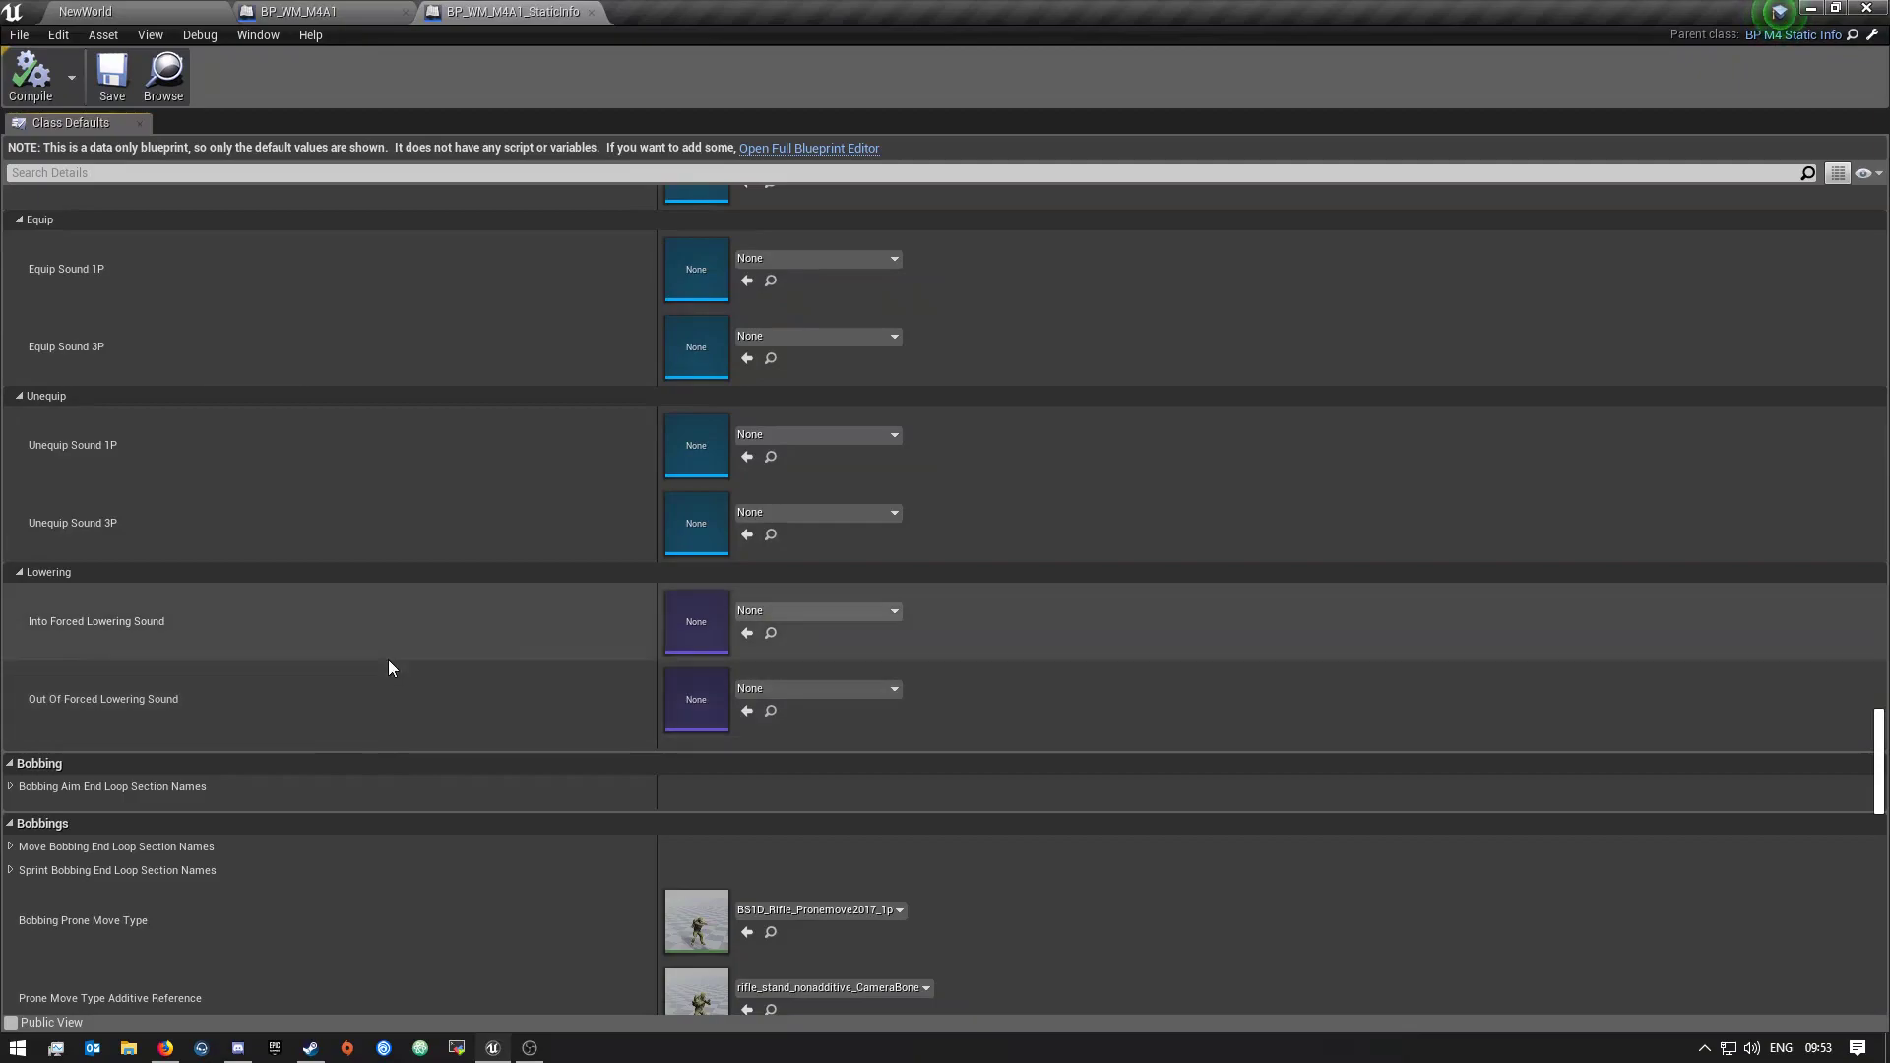
# Examine the bobbing, lowering, weapon spring, zeroing HUD and 1p view settings, and return to the fire and reload sounds
pyautogui.scroll(-10, 522, 715)
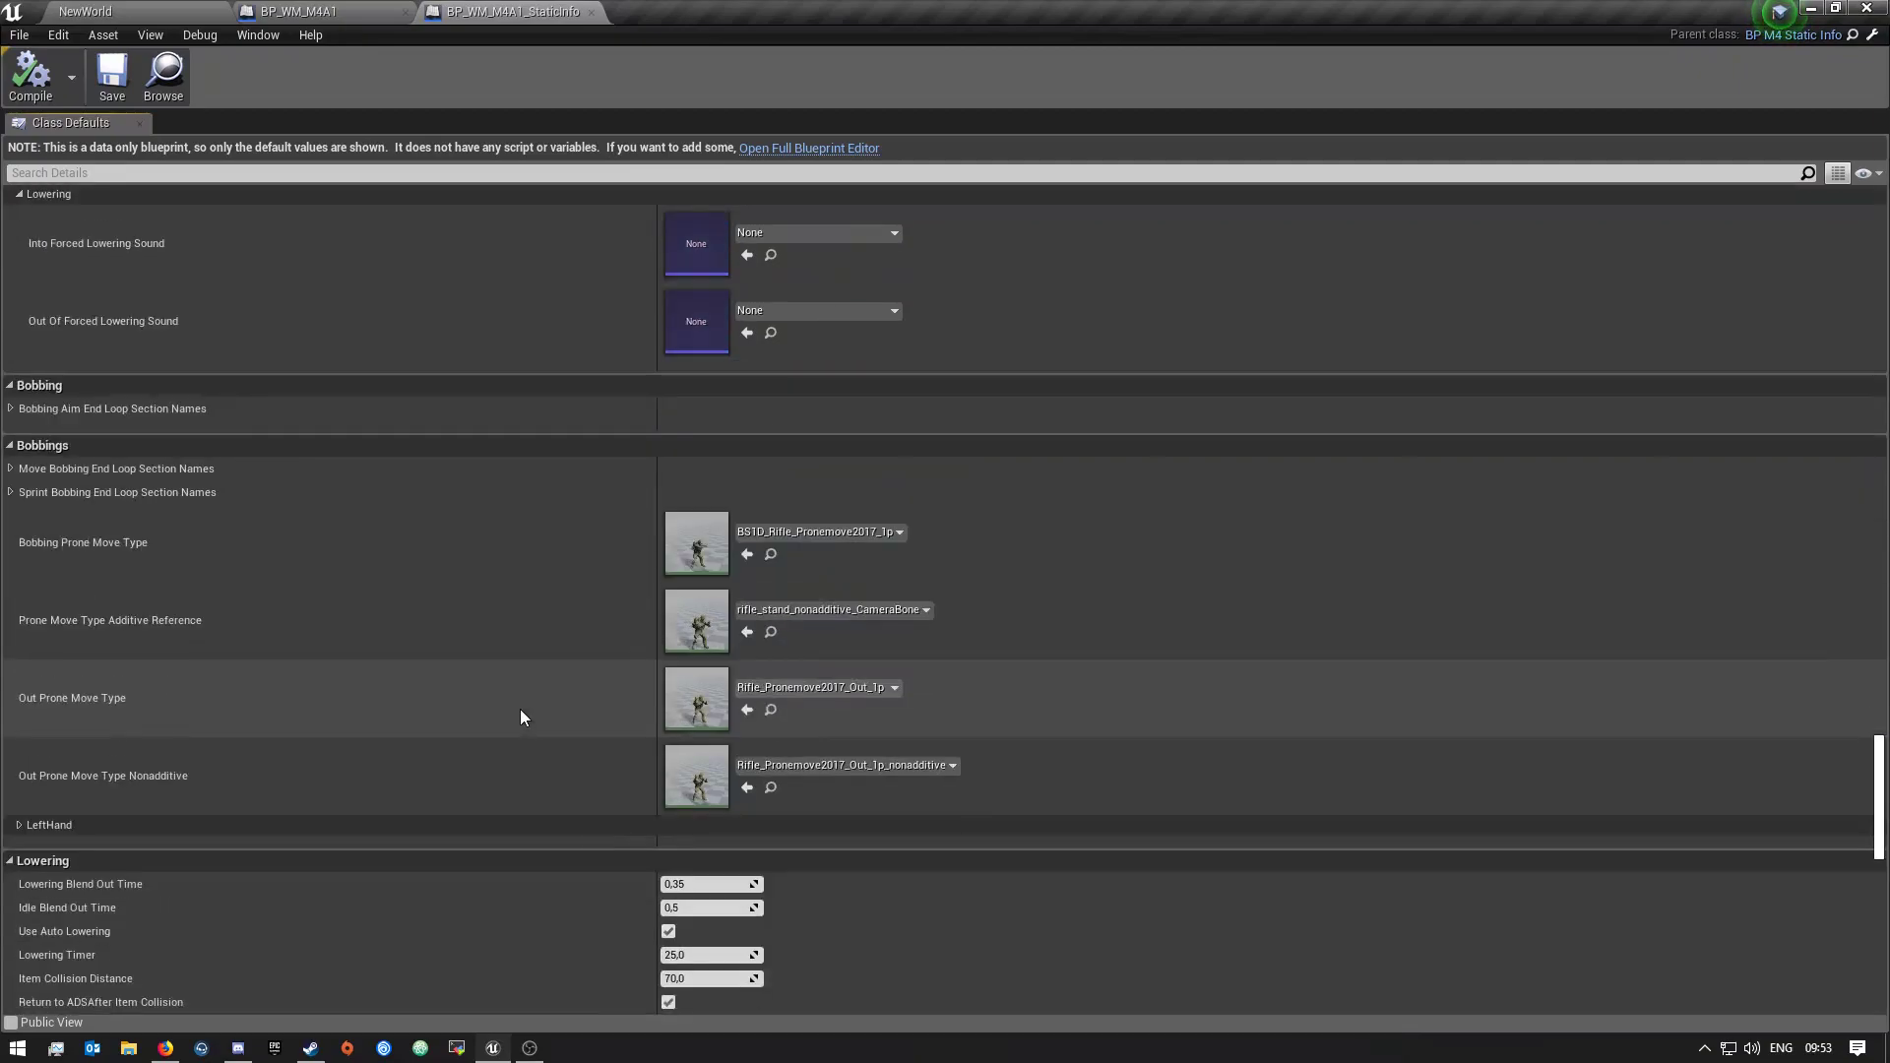
pyautogui.scroll(-10, 522, 717)
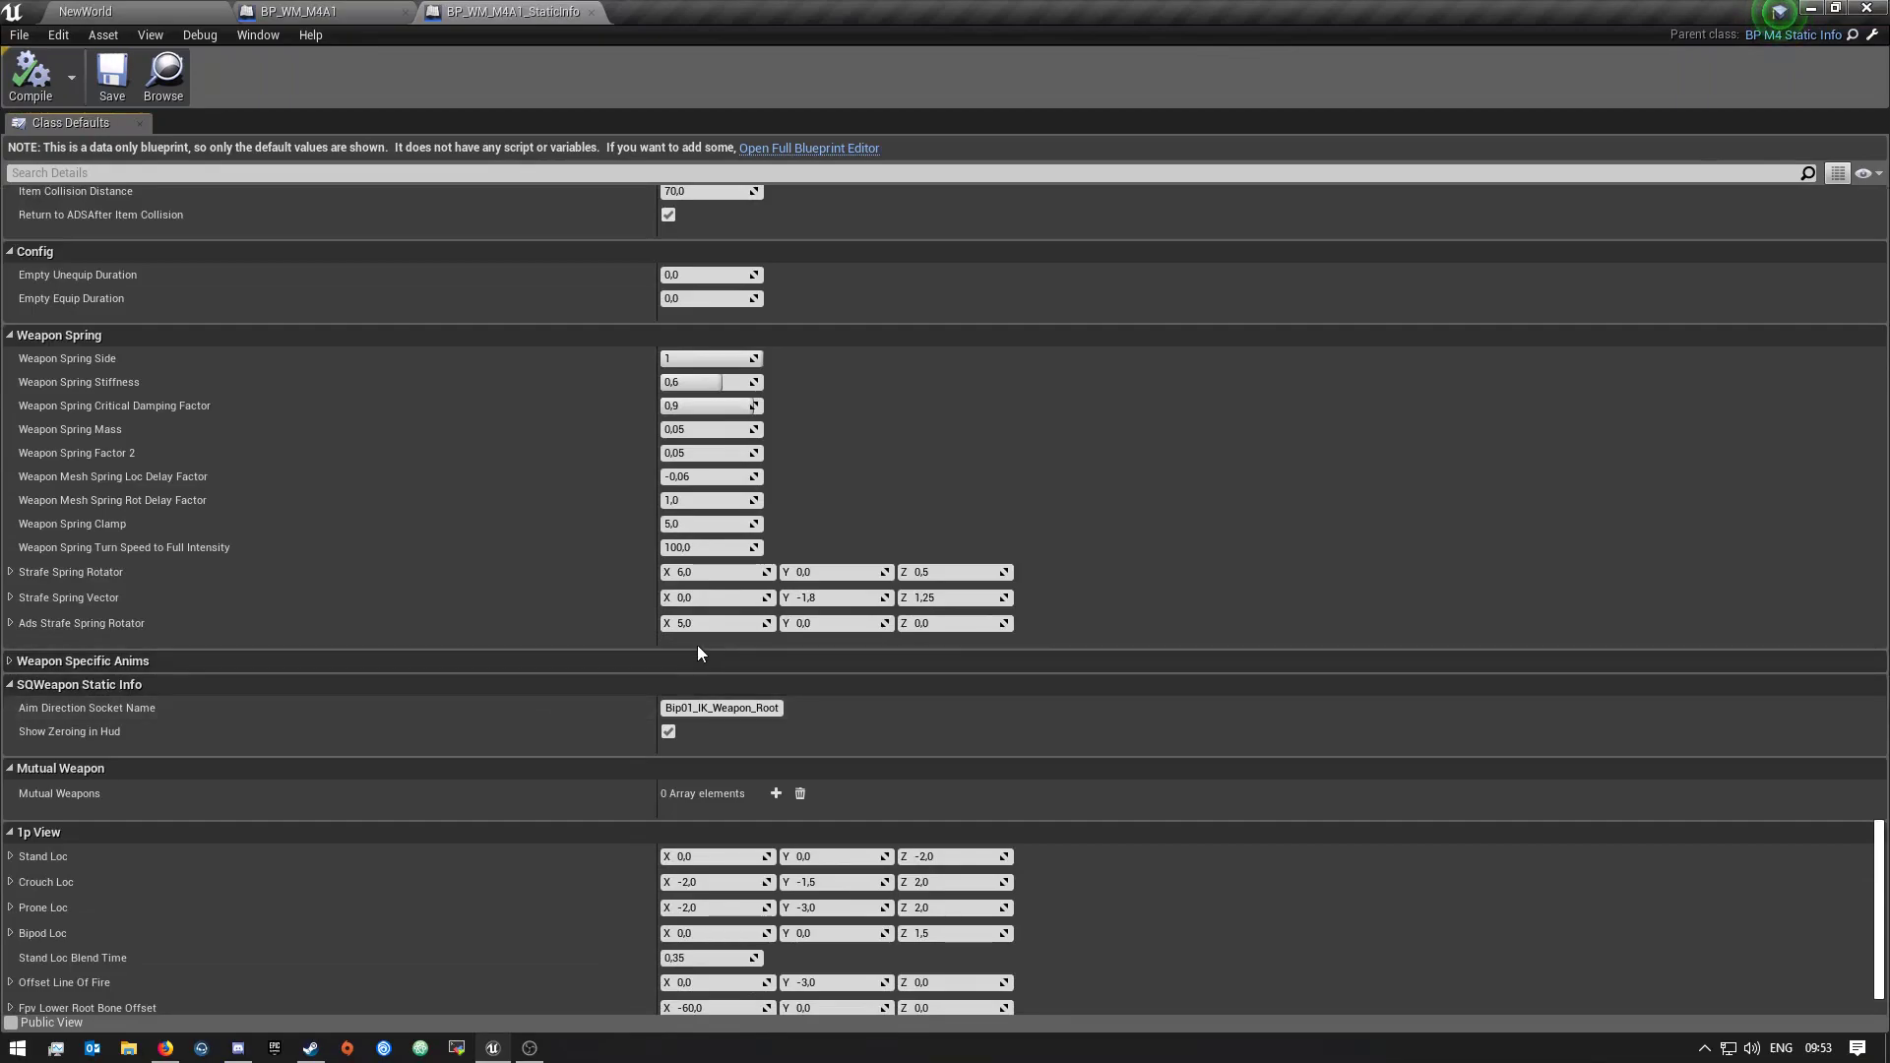
pyautogui.scroll(-2, 679, 670)
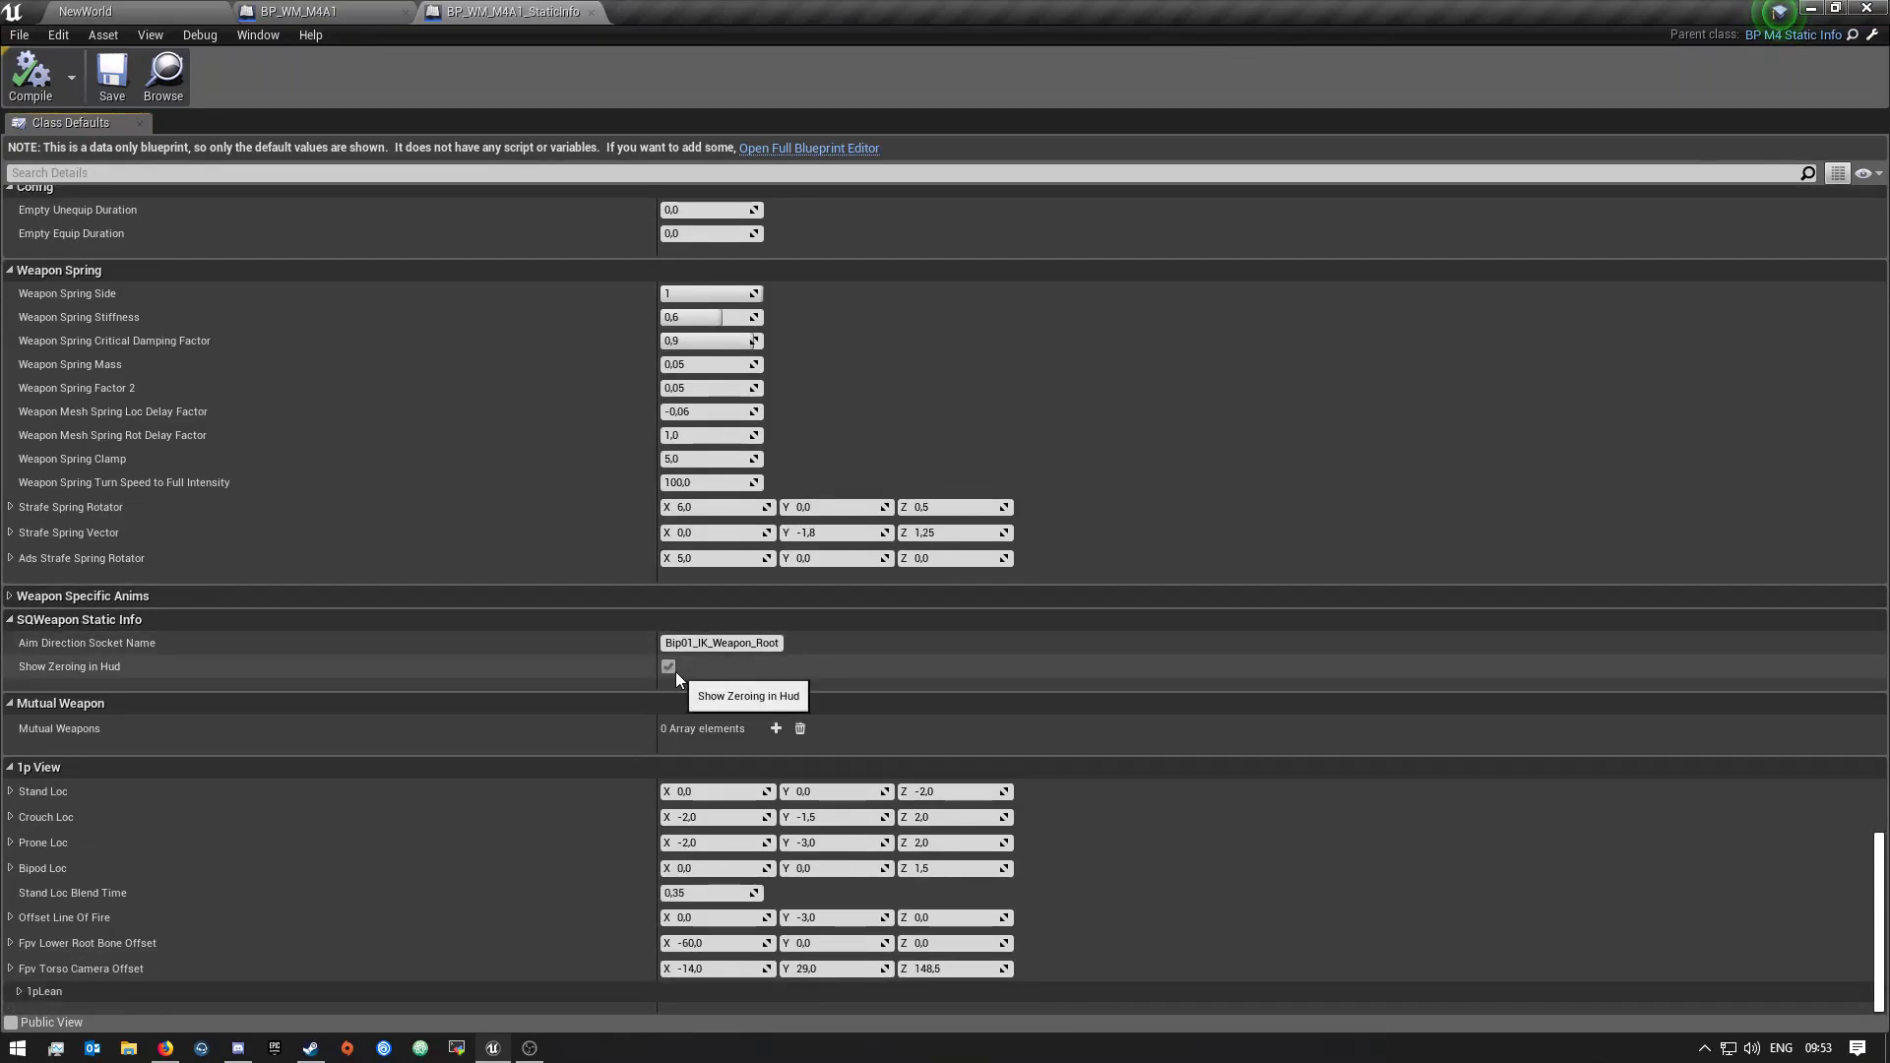
pyautogui.scroll(10, 675, 671)
pyautogui.scroll(5, 675, 680)
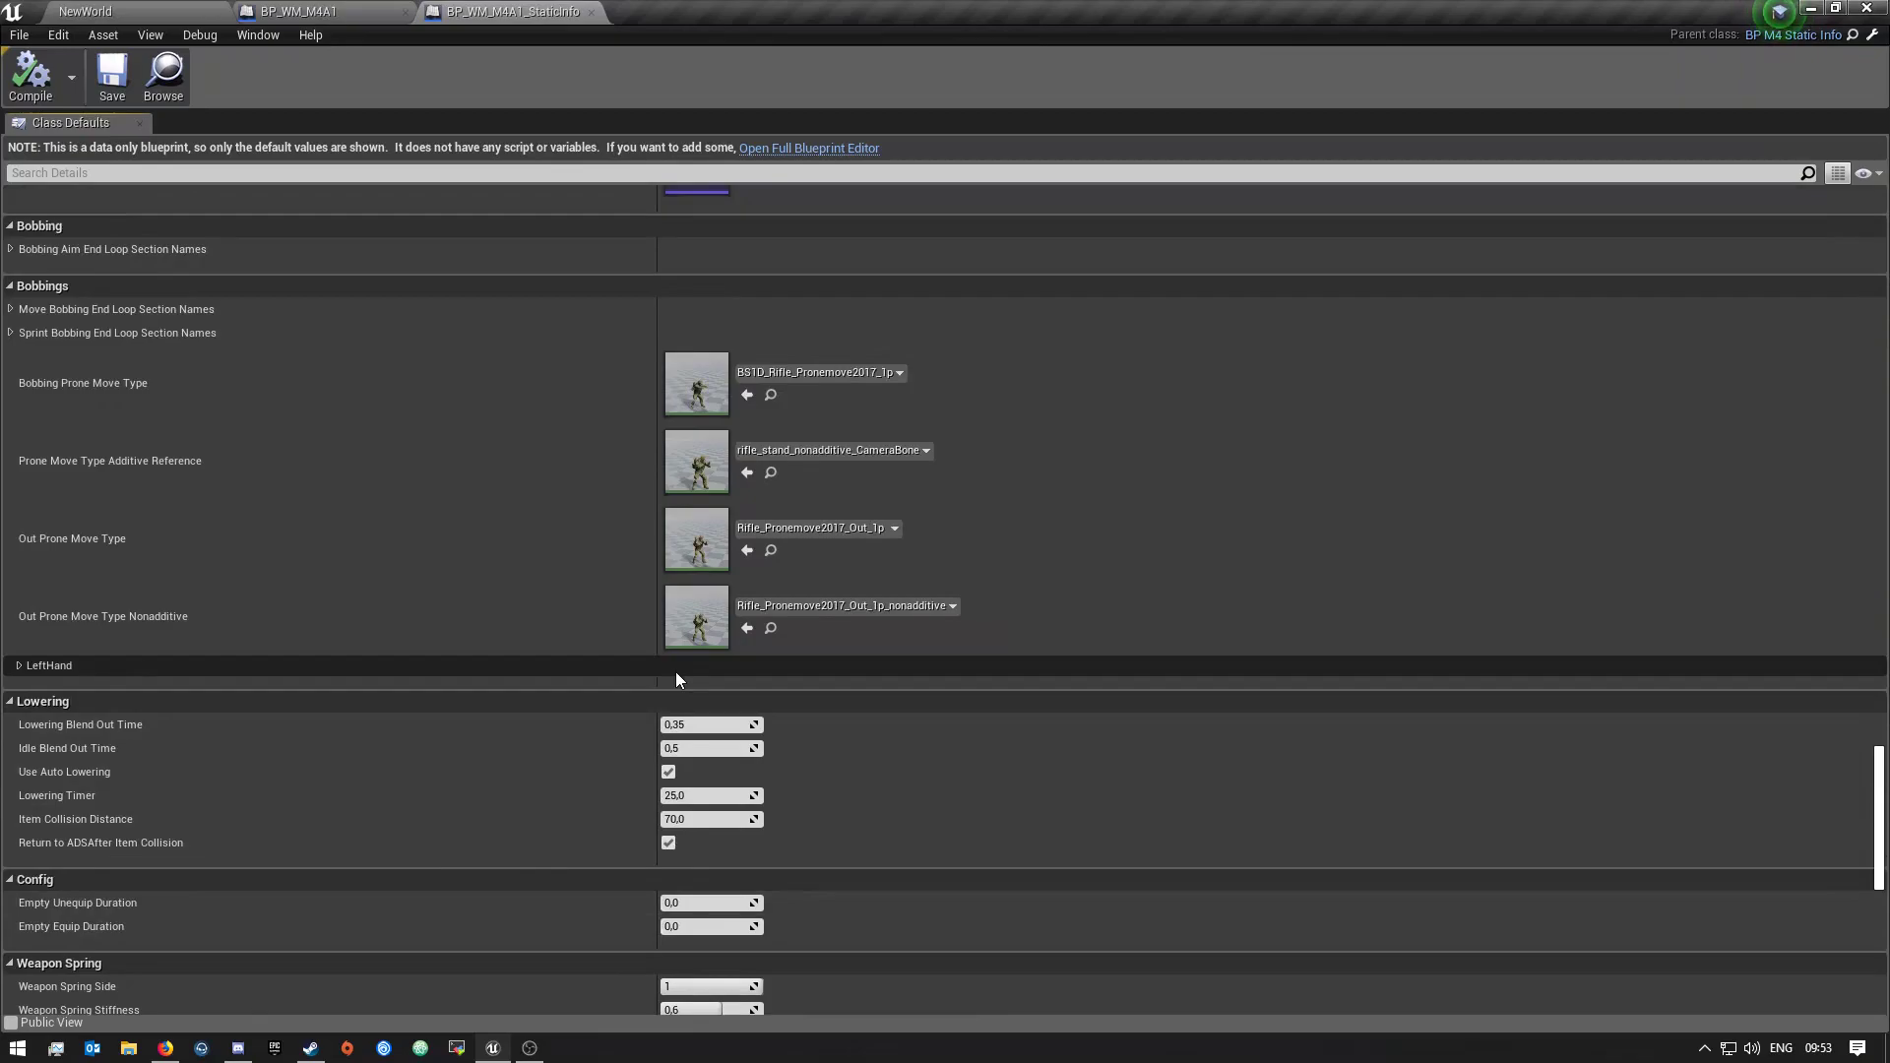
pyautogui.scroll(20, 676, 678)
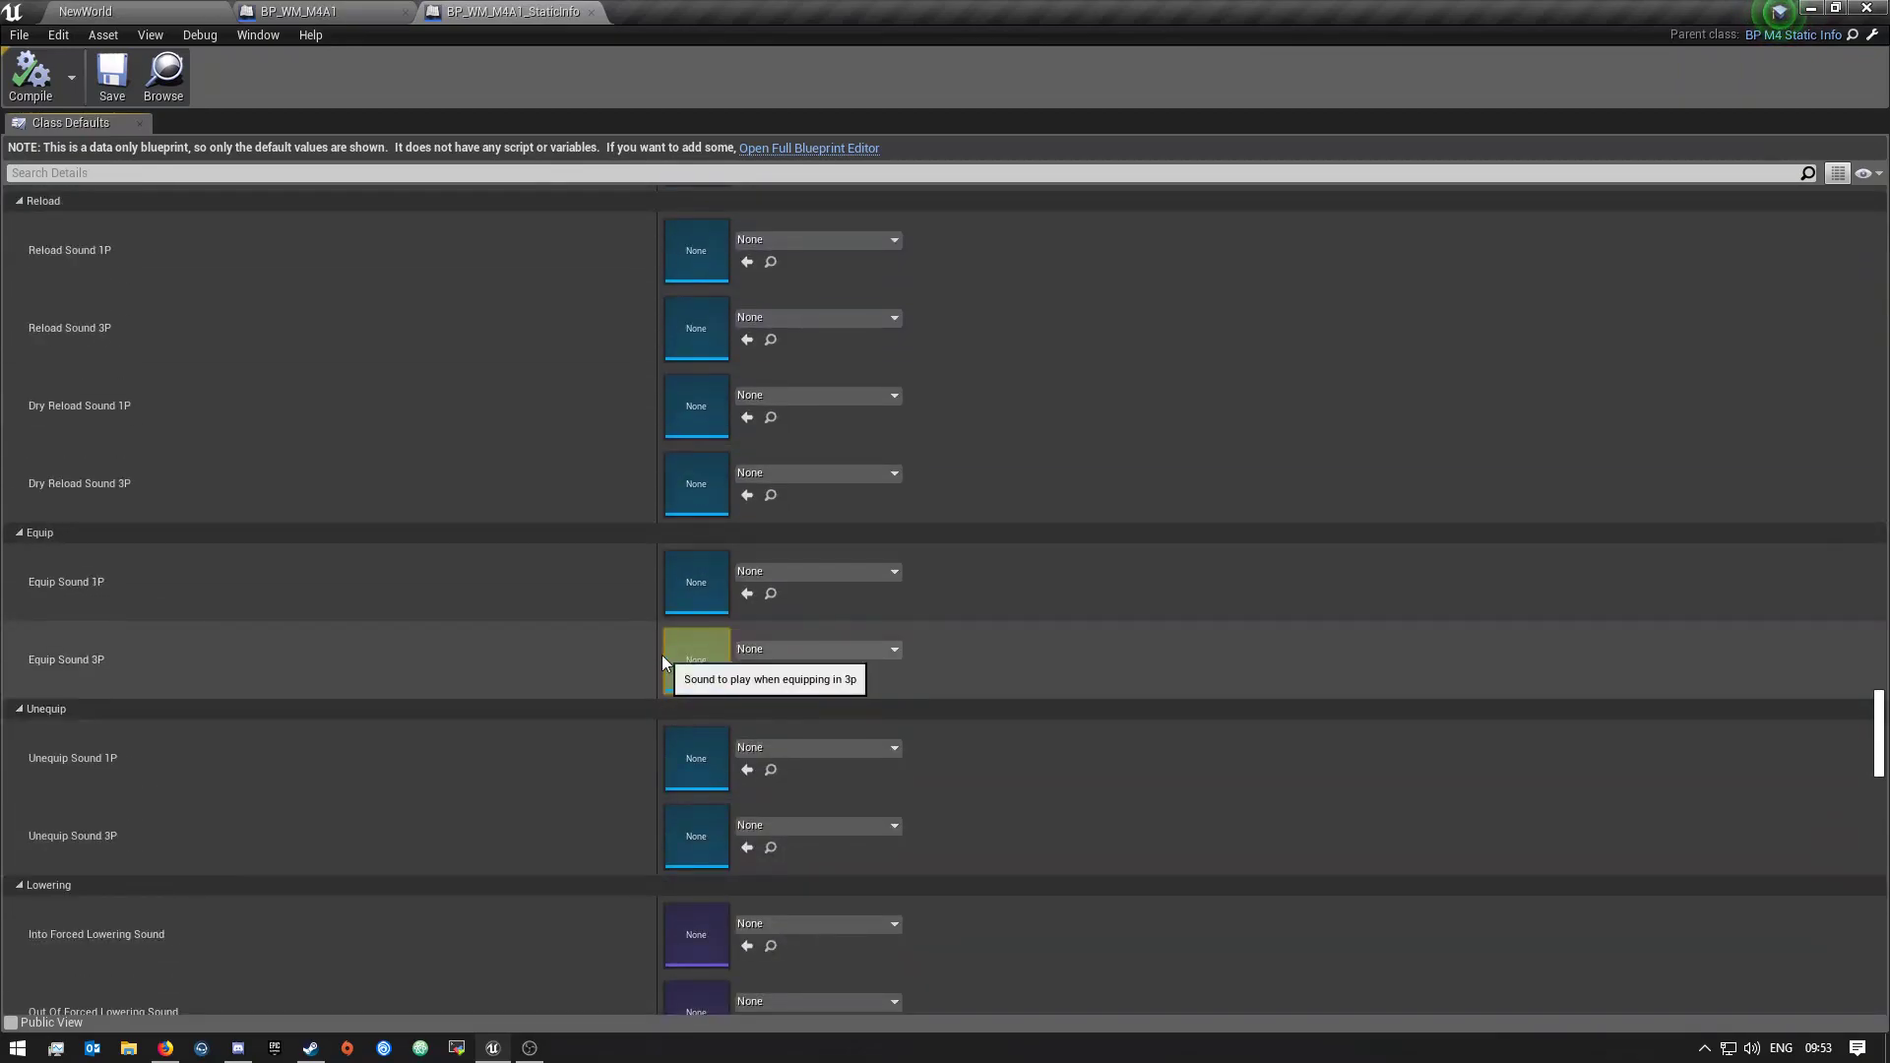
pyautogui.scroll(11, 571, 651)
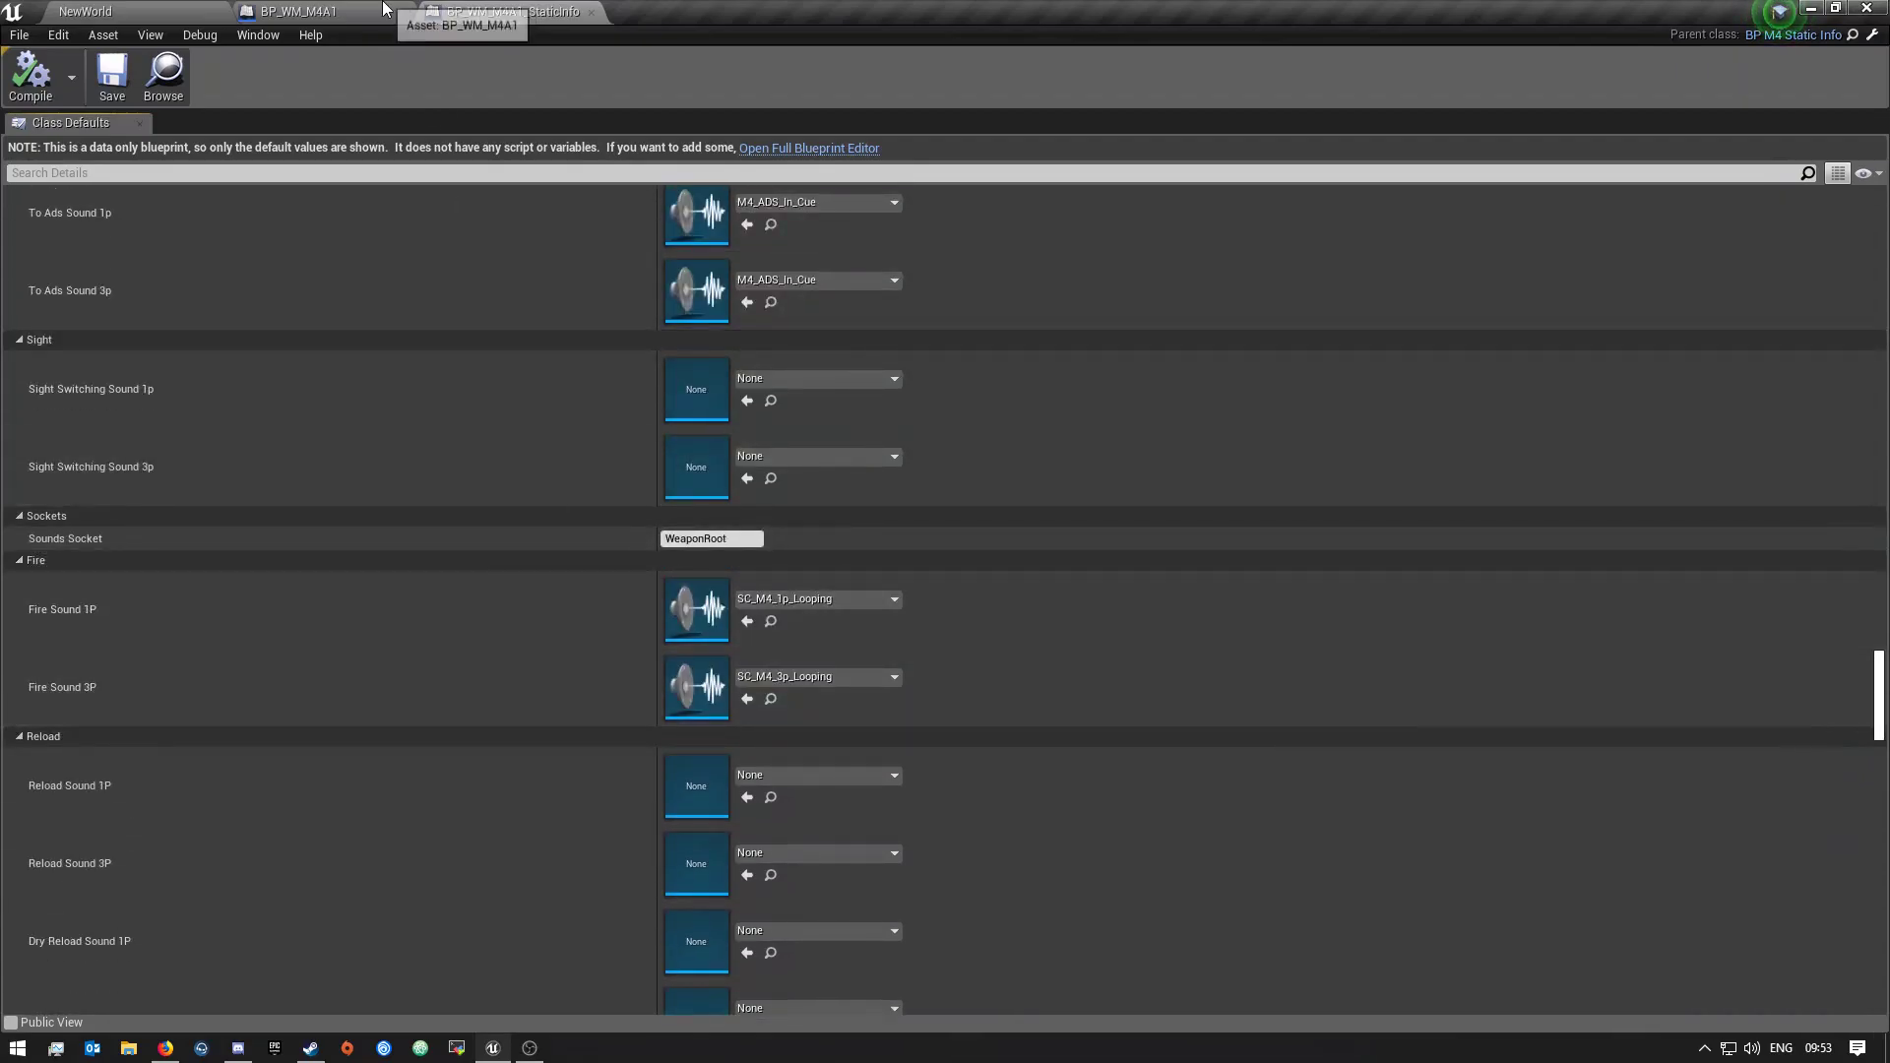
# Finish reviewing the sound slots and close the BP_WM_M4A1_StaticInfo and BP_WM_M4A1 blueprints
pyautogui.scroll(3, 779, 569)
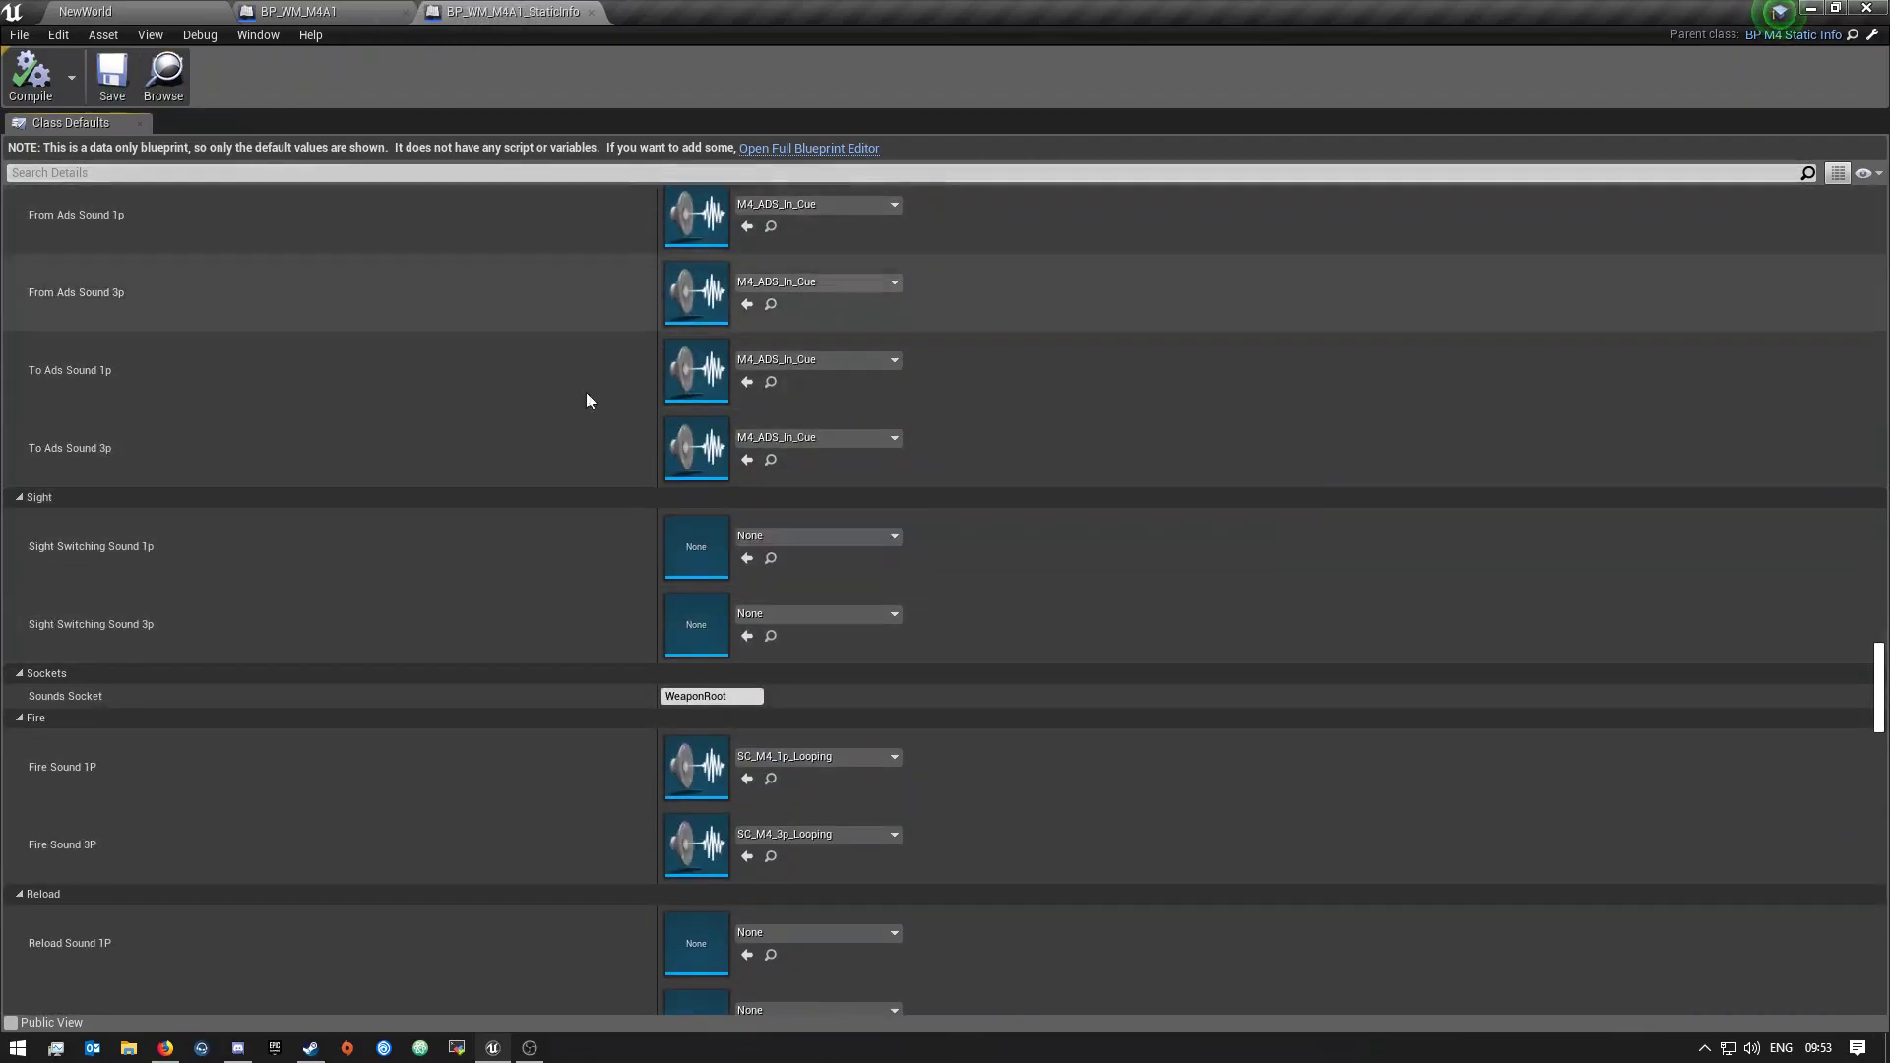
pyautogui.scroll(3, 597, 347)
pyautogui.click(591, 12)
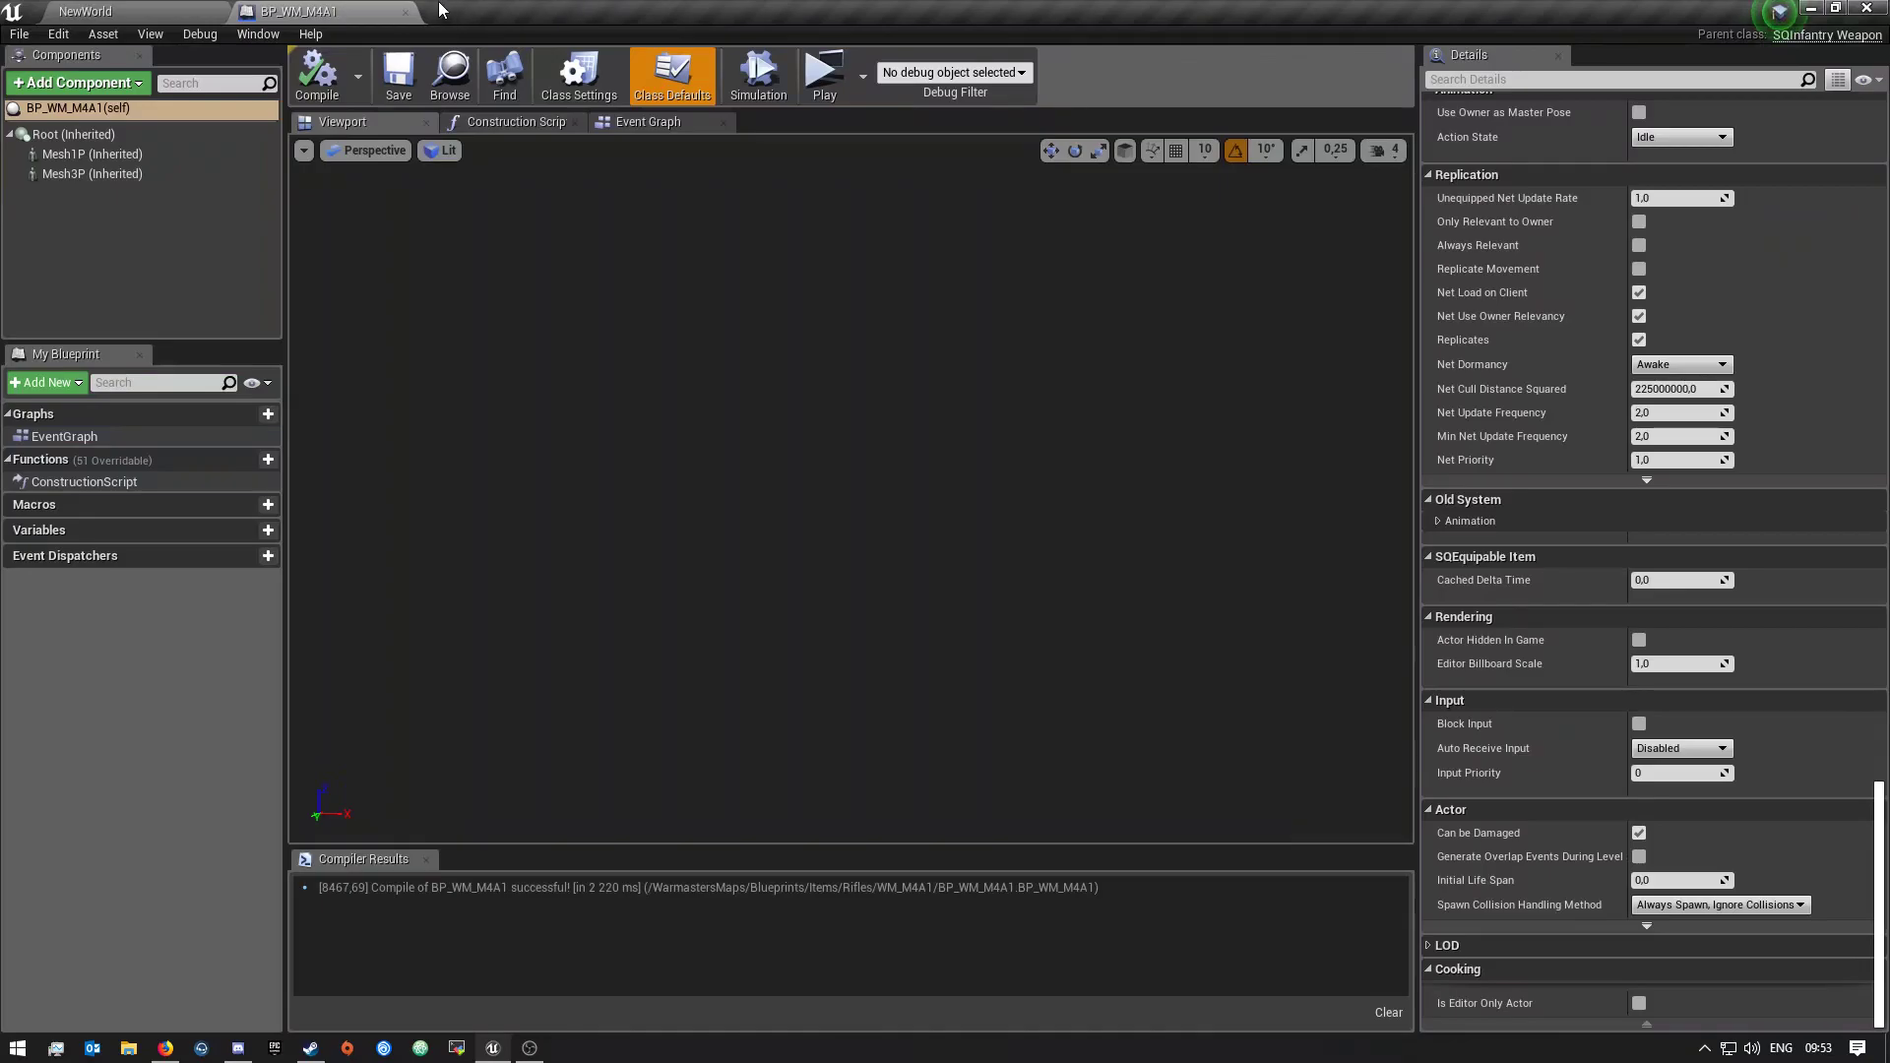
pyautogui.click(405, 13)
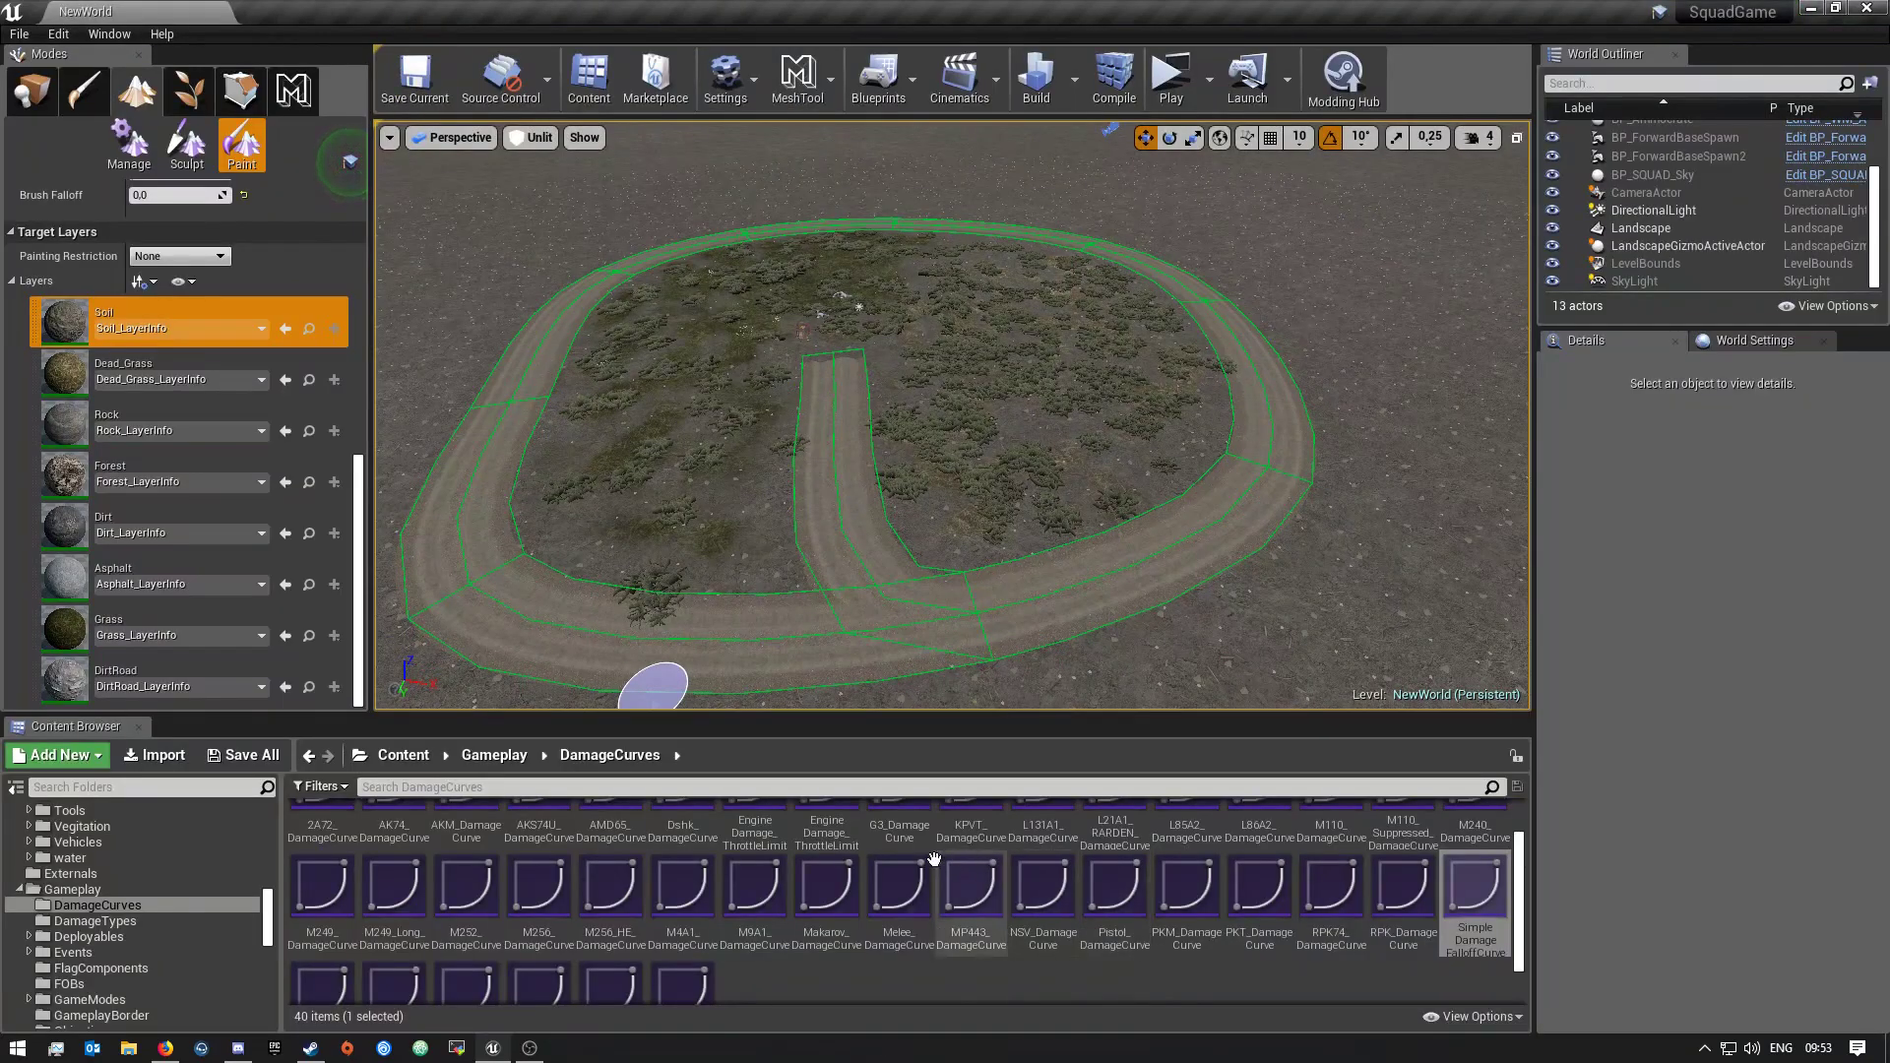
# Open the WM_USA roles folder under WarmastersMaps Content, Gameplay, Teams, Roles
pyautogui.click(404, 755)
pyautogui.scroll(-5, 153, 926)
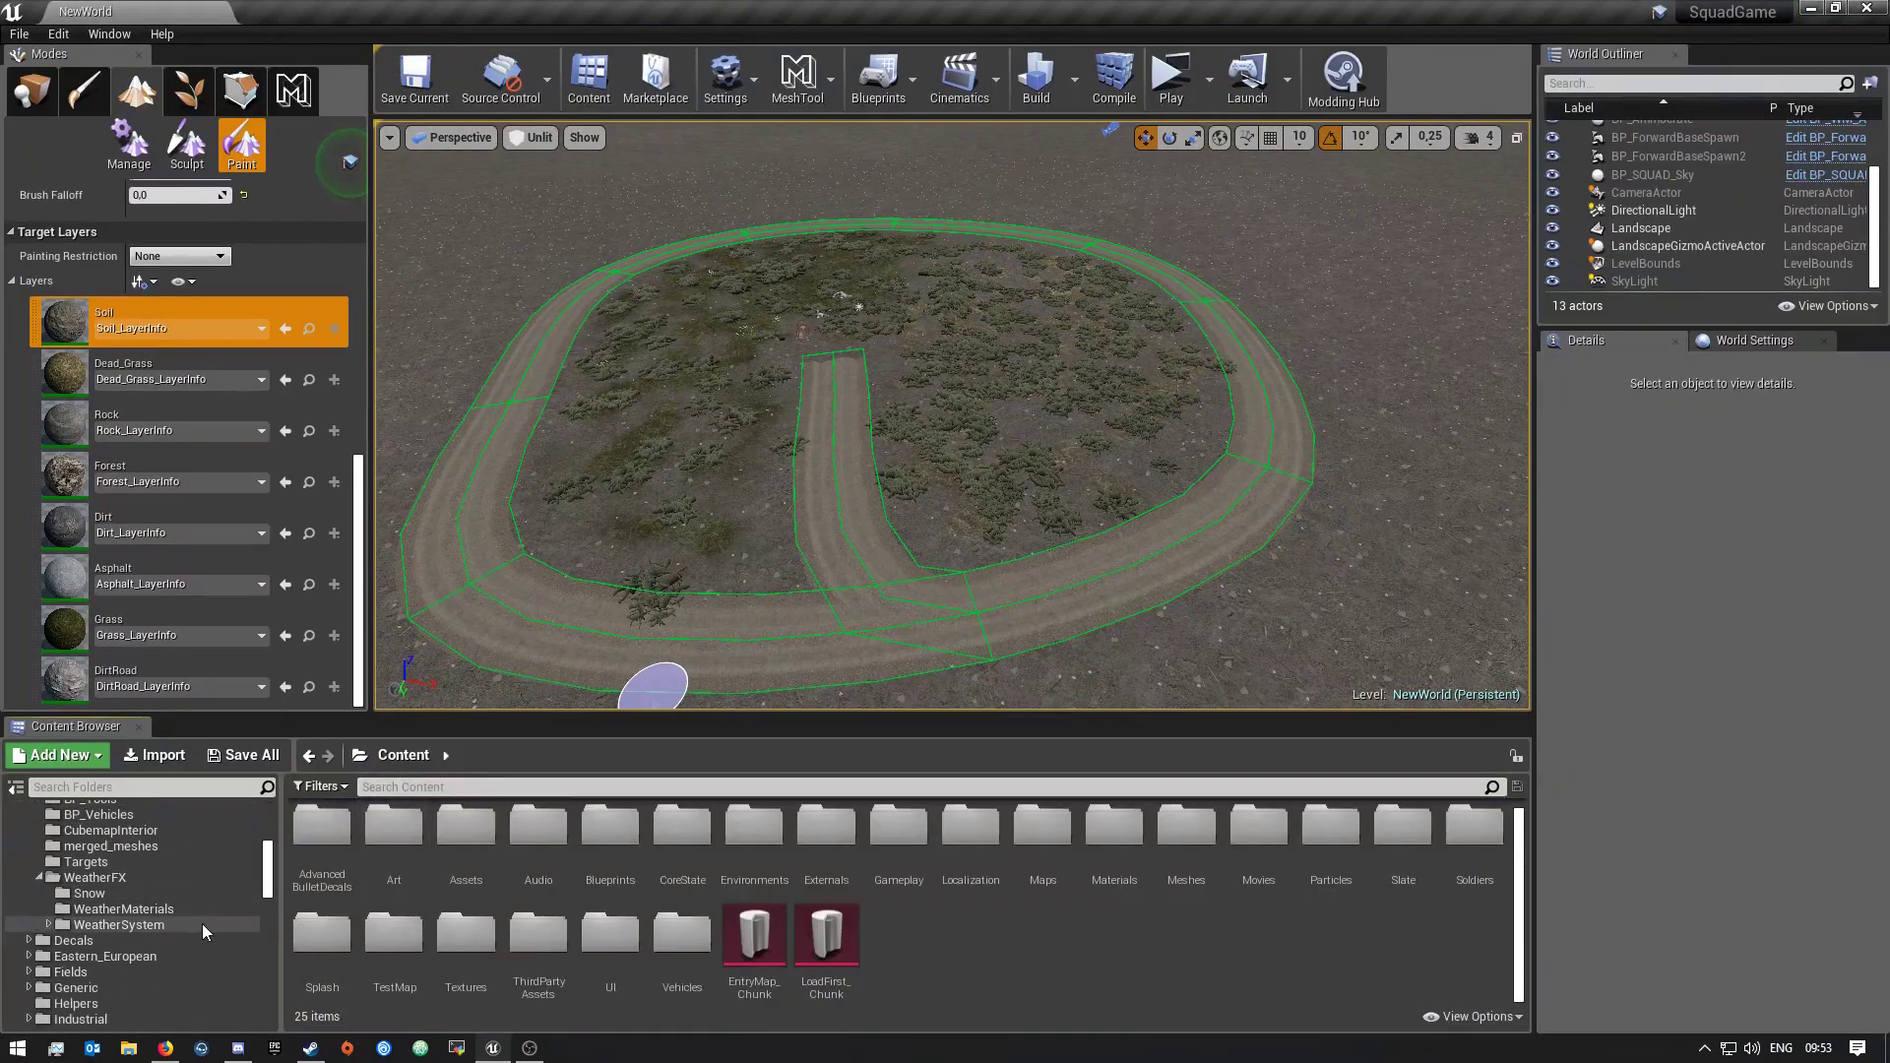
pyautogui.scroll(-10, 95, 896)
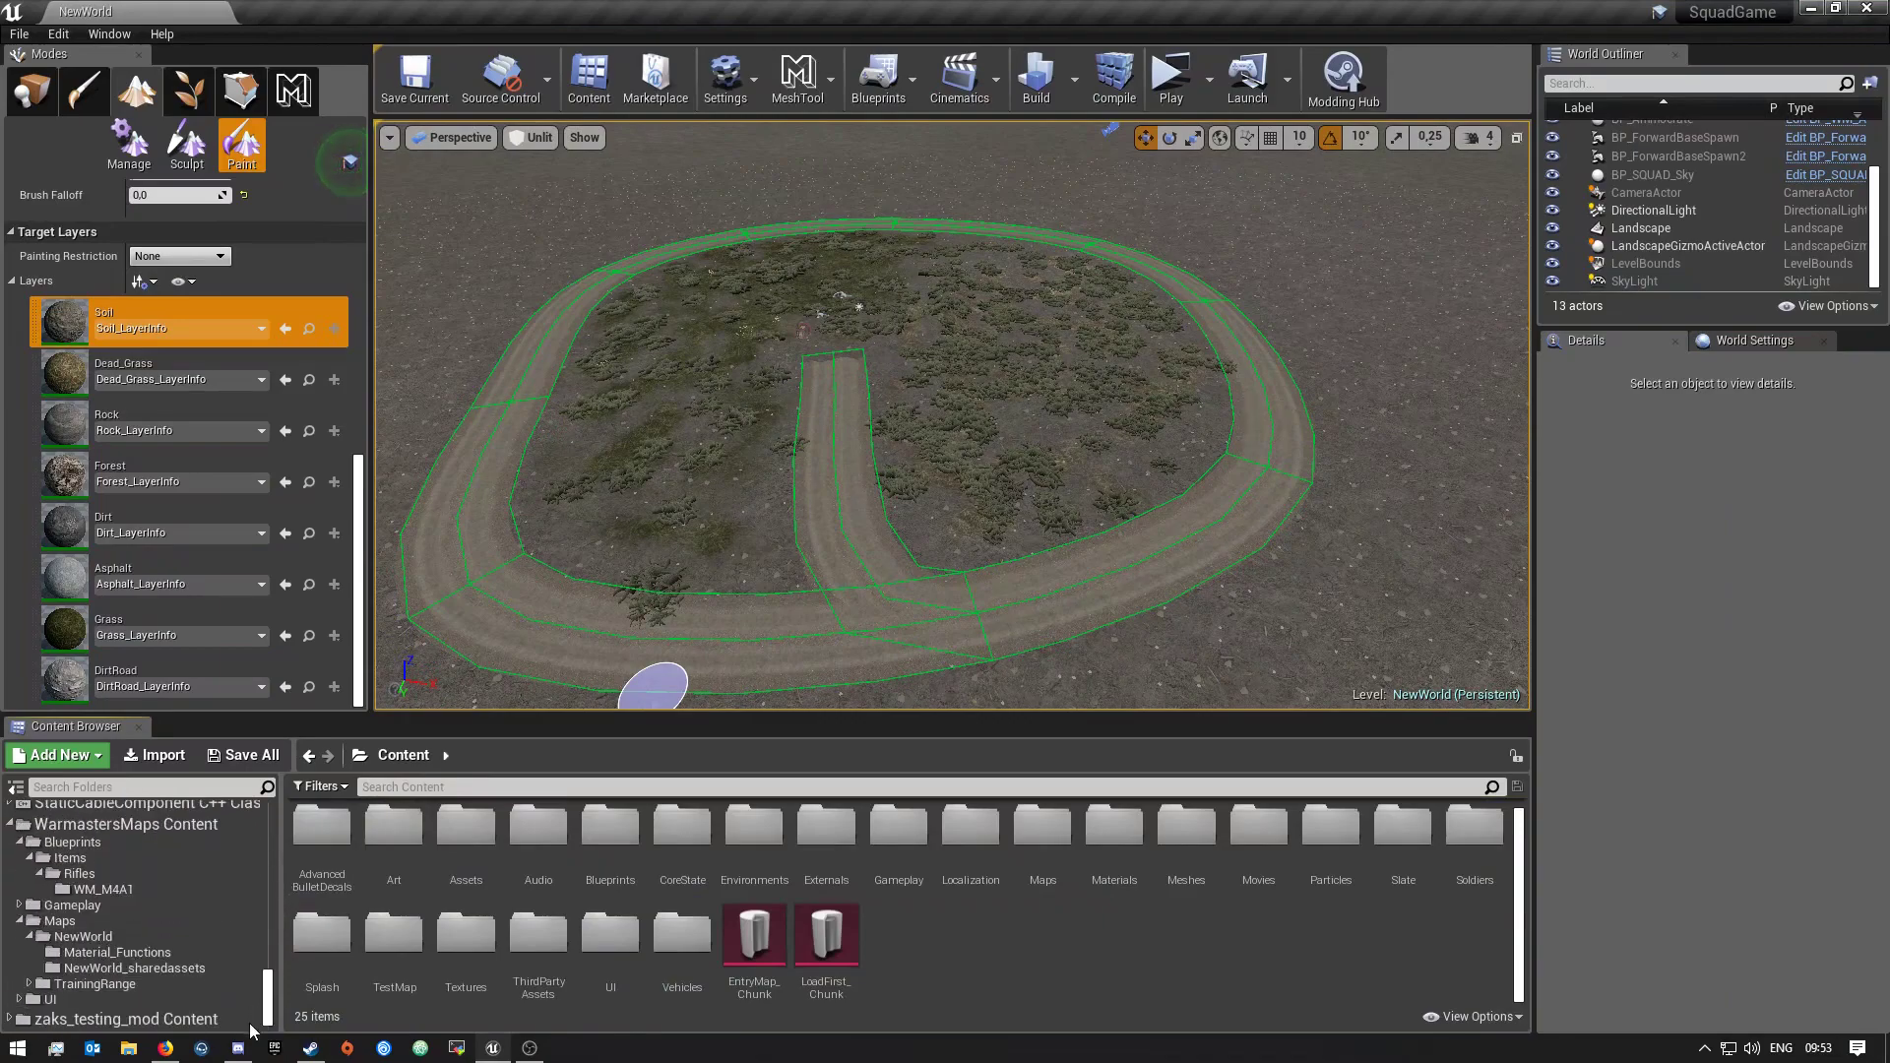
pyautogui.click(119, 824)
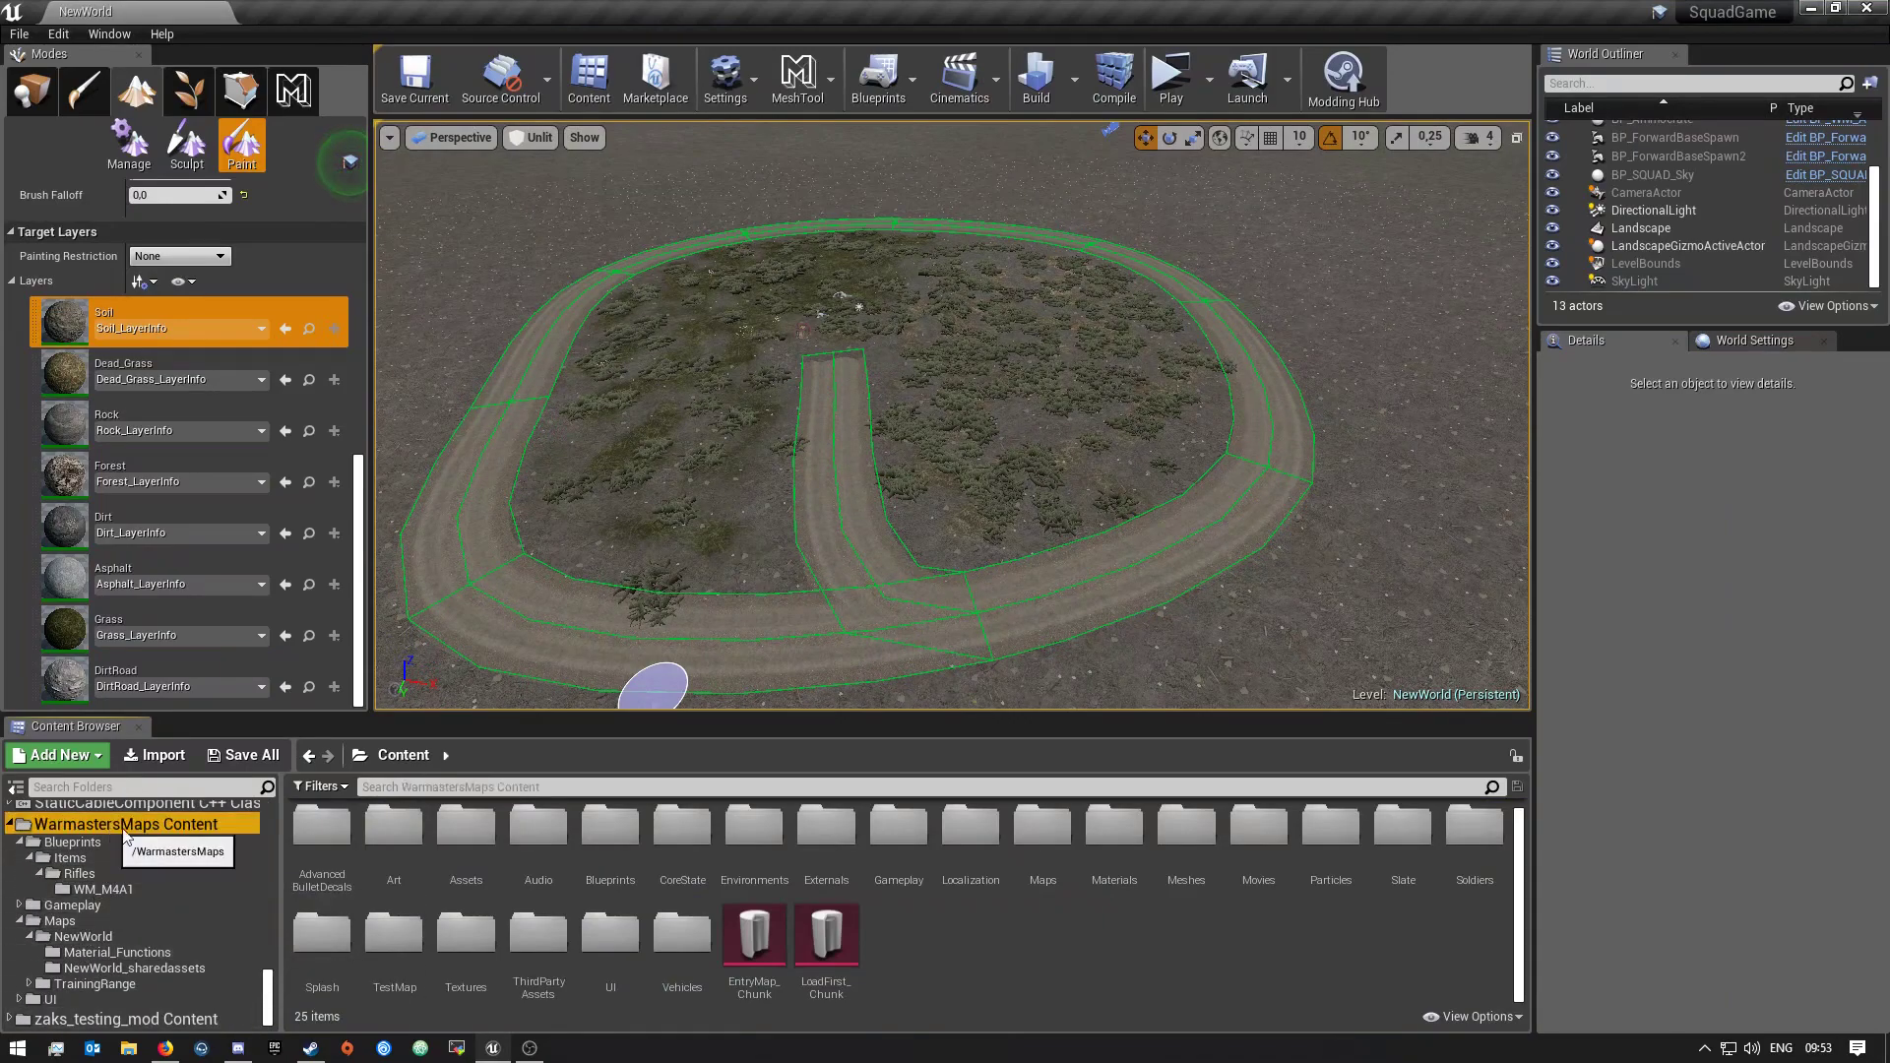
pyautogui.doubleClick(399, 846)
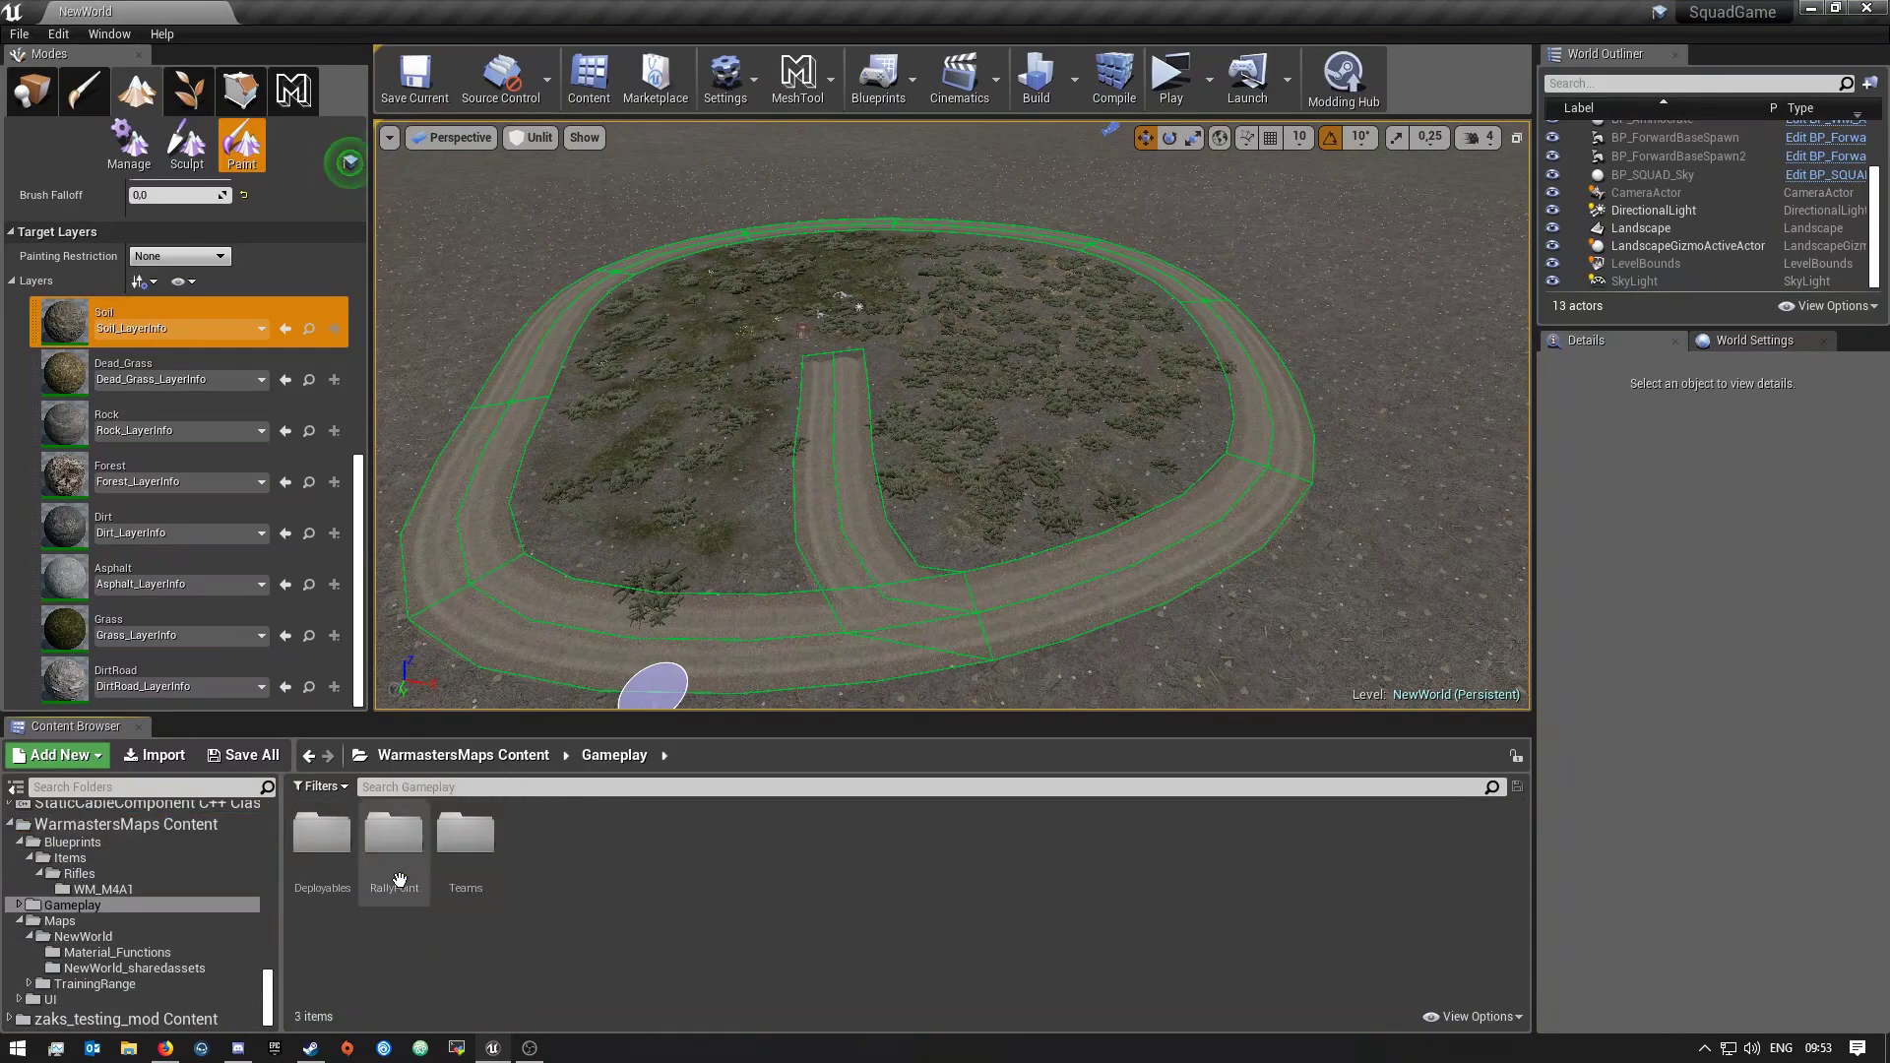
pyautogui.doubleClick(467, 857)
pyautogui.doubleClick(334, 876)
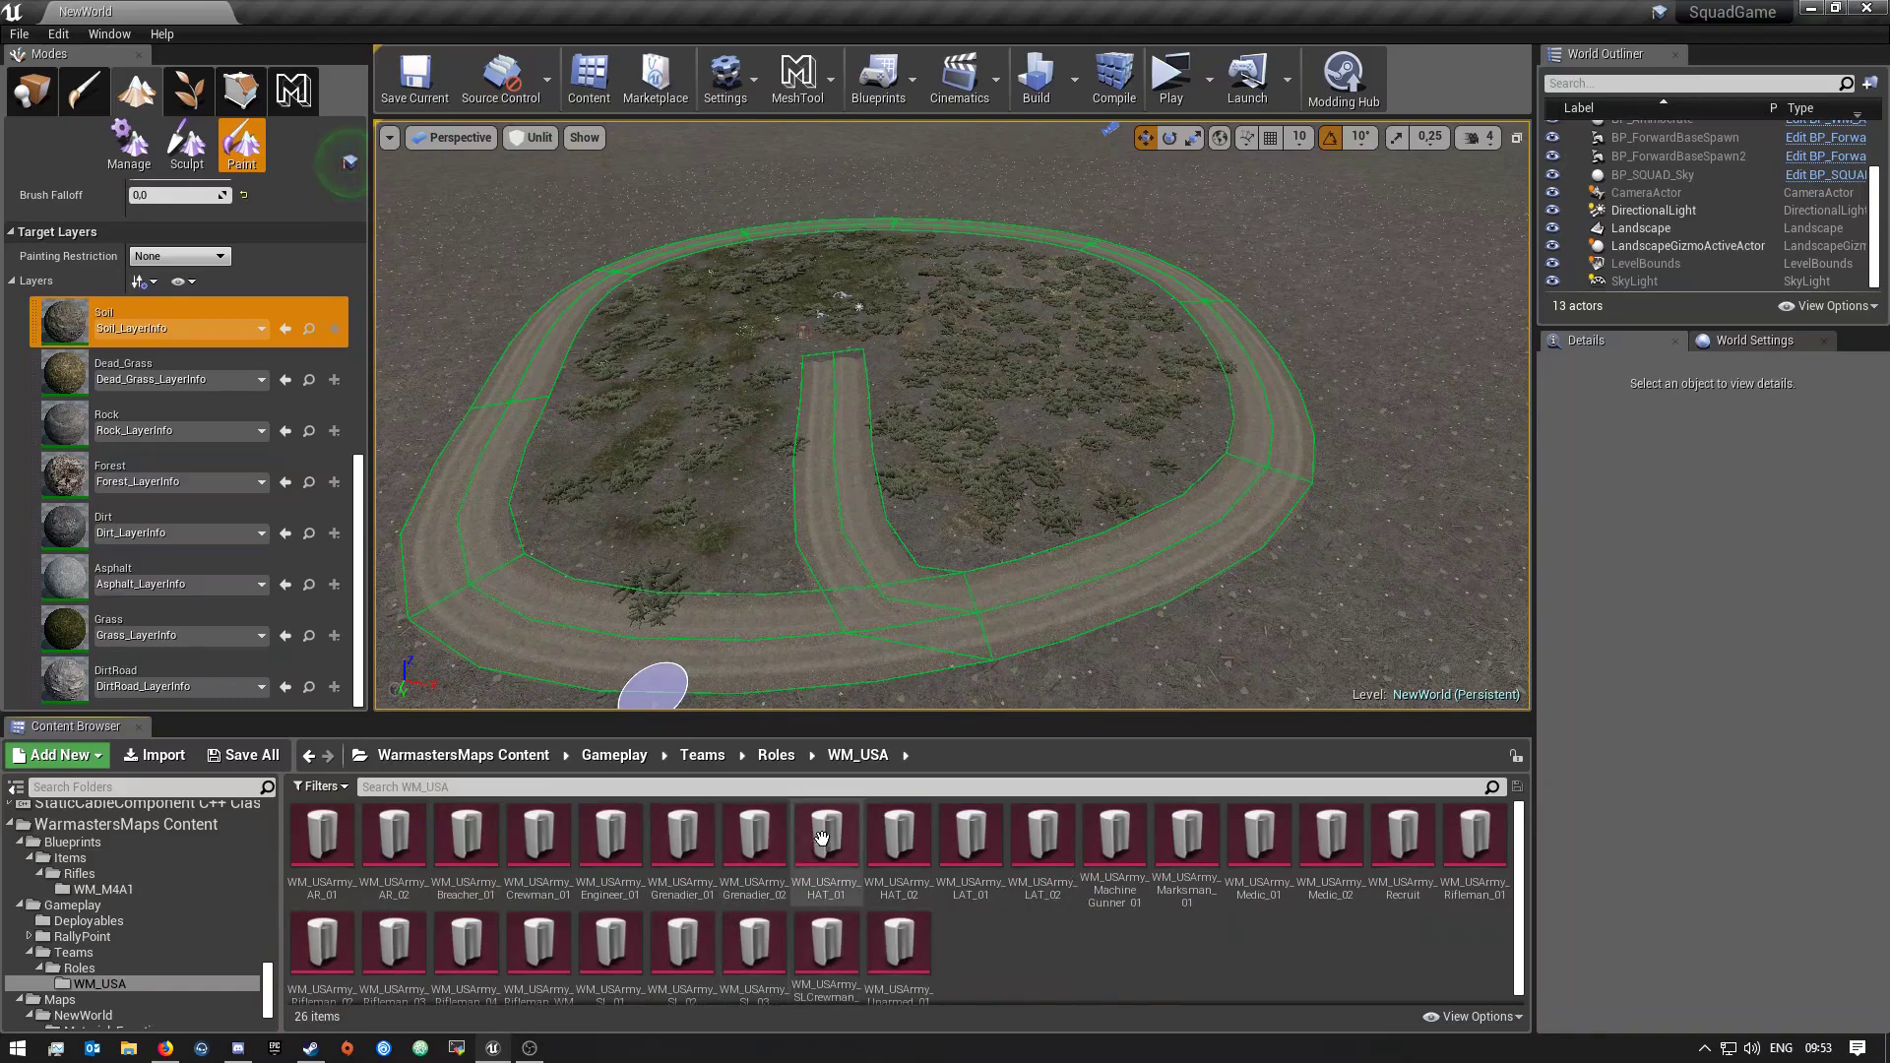
# Filter the role assets by "ri", open WM_USArmy_Rifleman_WM and check the weapon items in its Inventory
pyautogui.scroll(-1, 1053, 943)
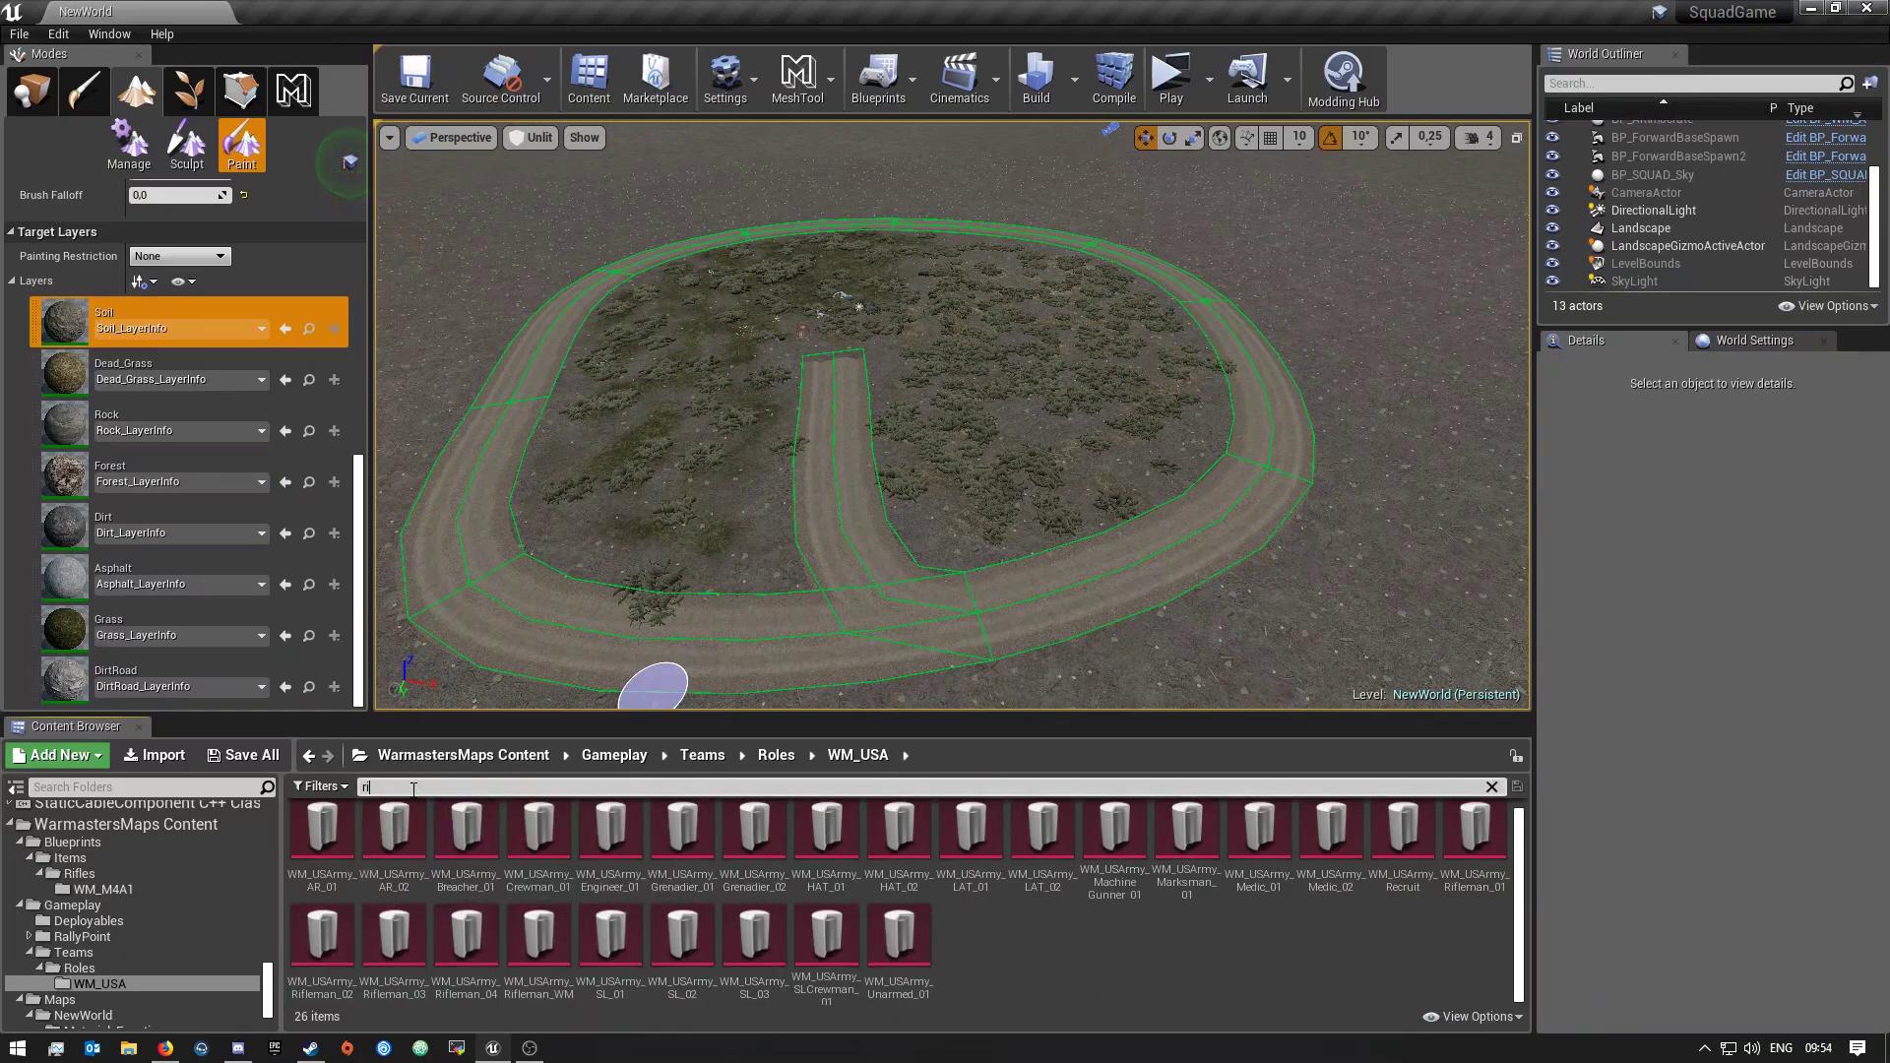
pyautogui.write('i')
pyautogui.click(746, 837)
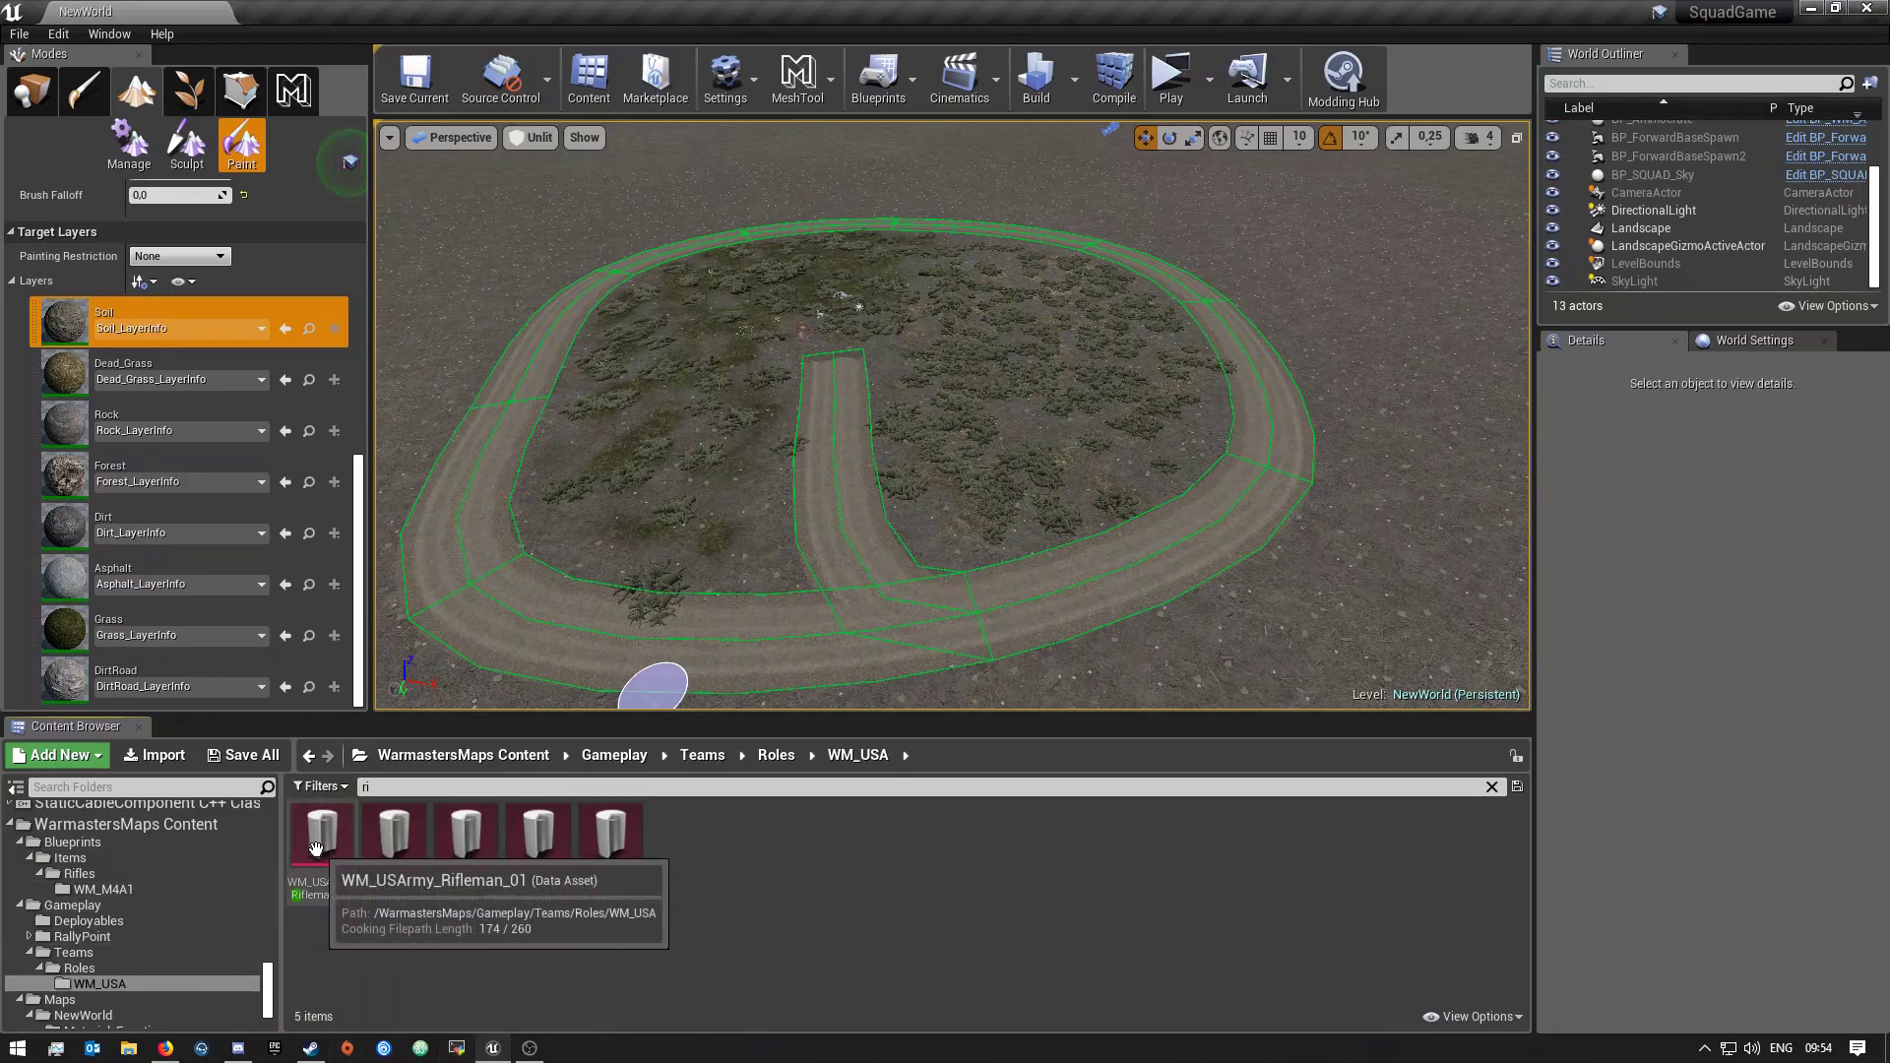
pyautogui.doubleClick(627, 851)
pyautogui.scroll(-2, 824, 397)
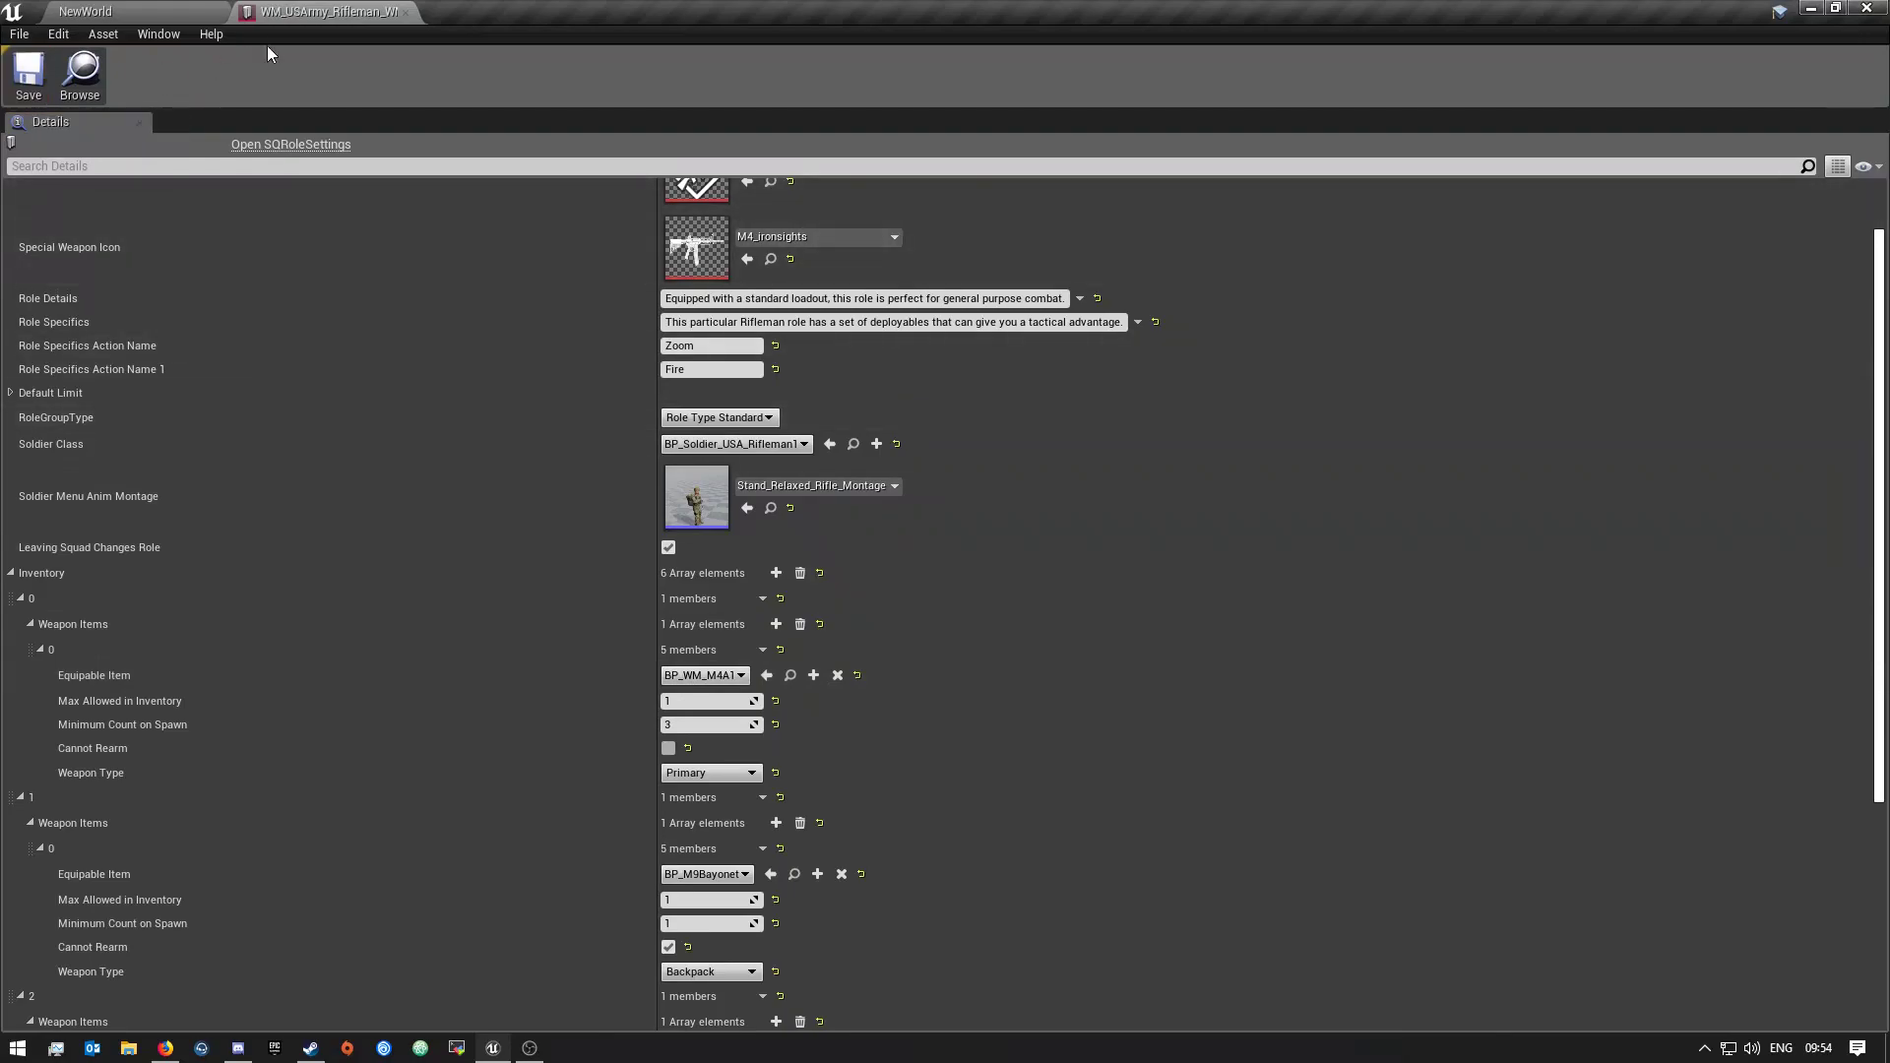
# Return to the WarmastersMaps Content root, clear the asset filter and open BP_WM_TeamInfo_USA from the Gameplay Teams folder
pyautogui.click(126, 11)
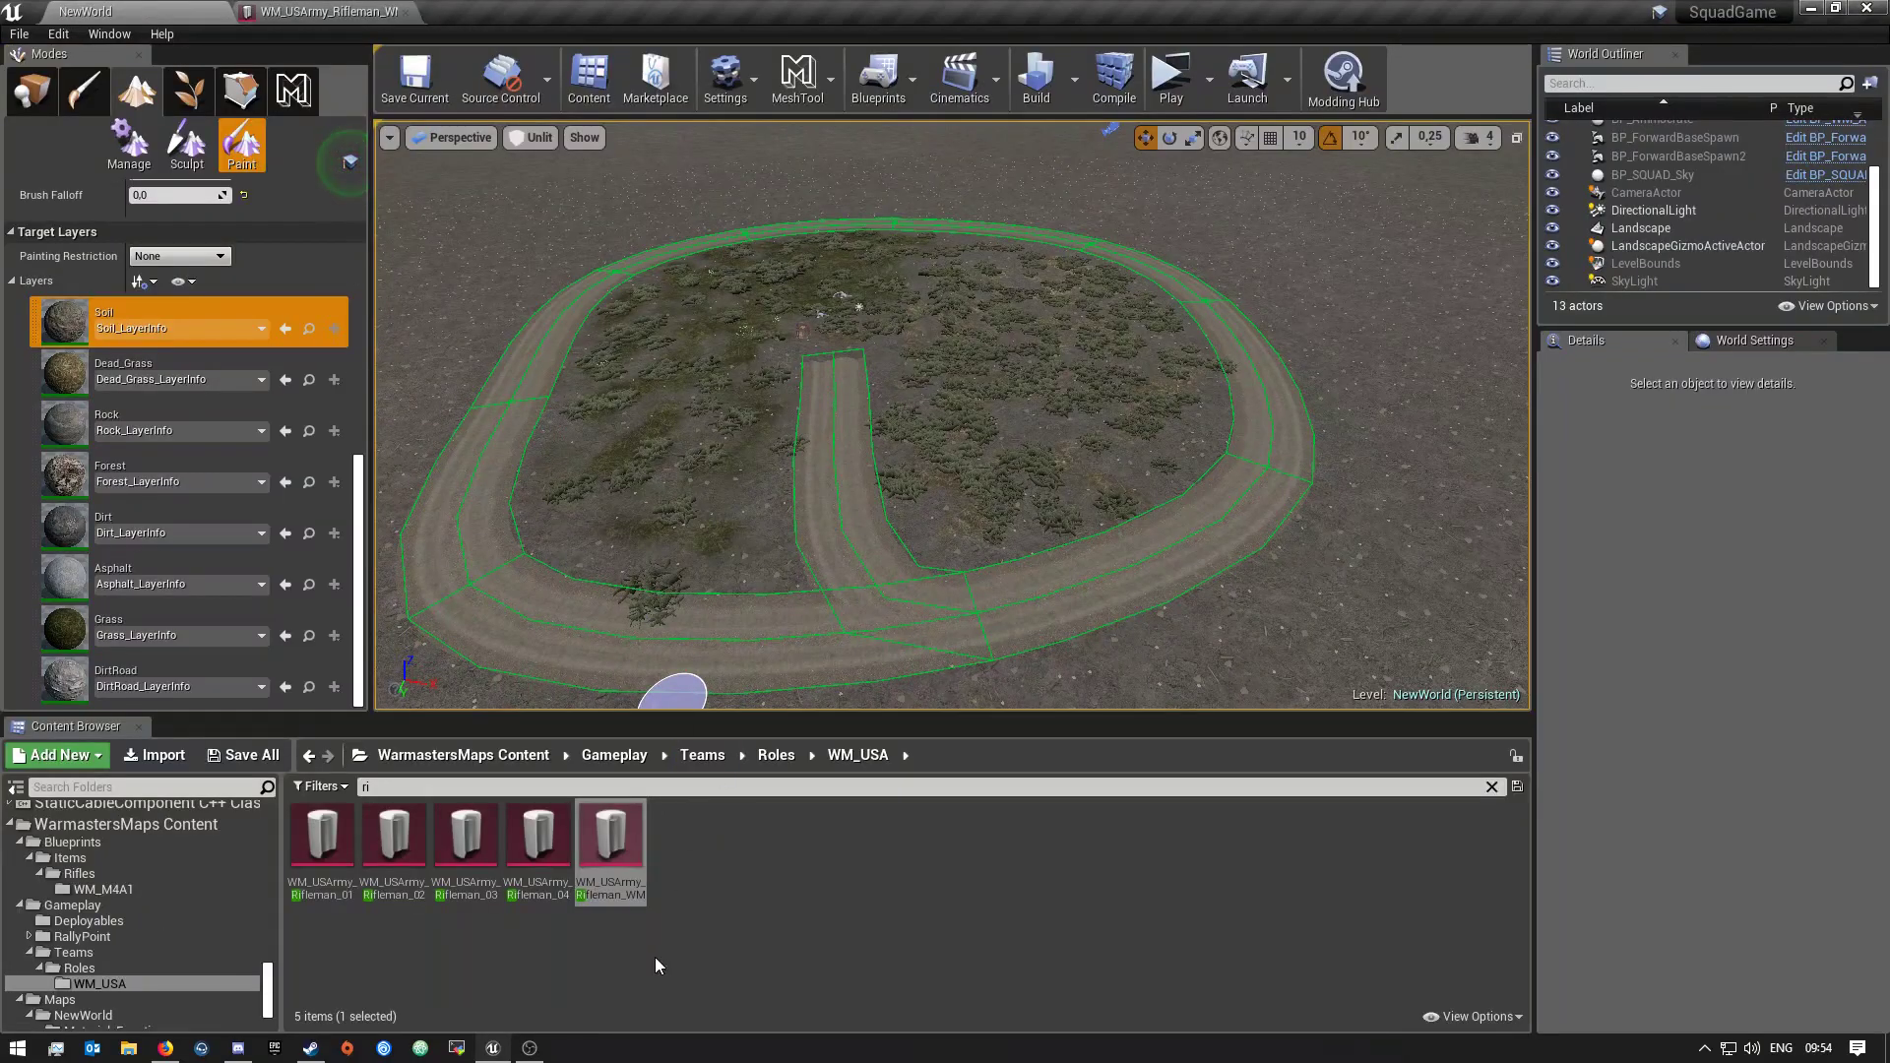
pyautogui.hotkey('alt', 'Left')
pyautogui.hotkey('alt', 'Left')
pyautogui.hotkey('alt', 'Left')
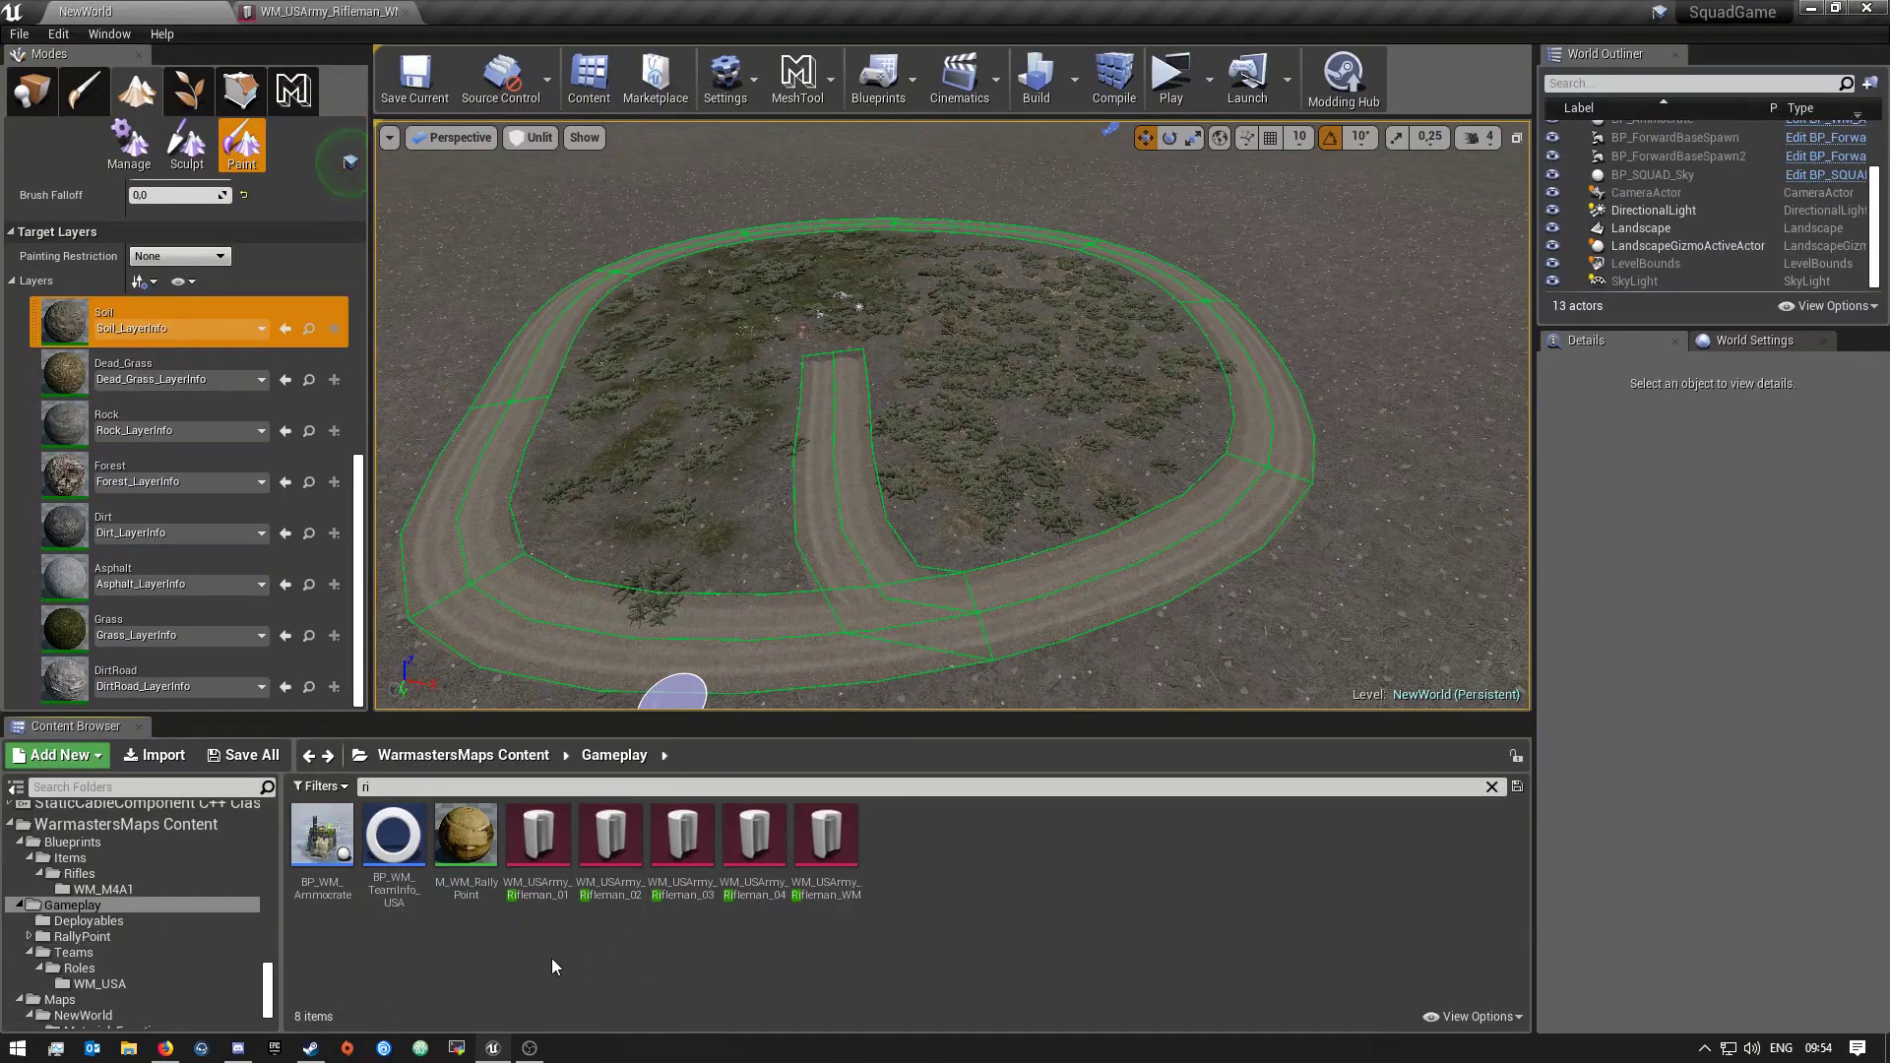
pyautogui.hotkey('alt', 'Left')
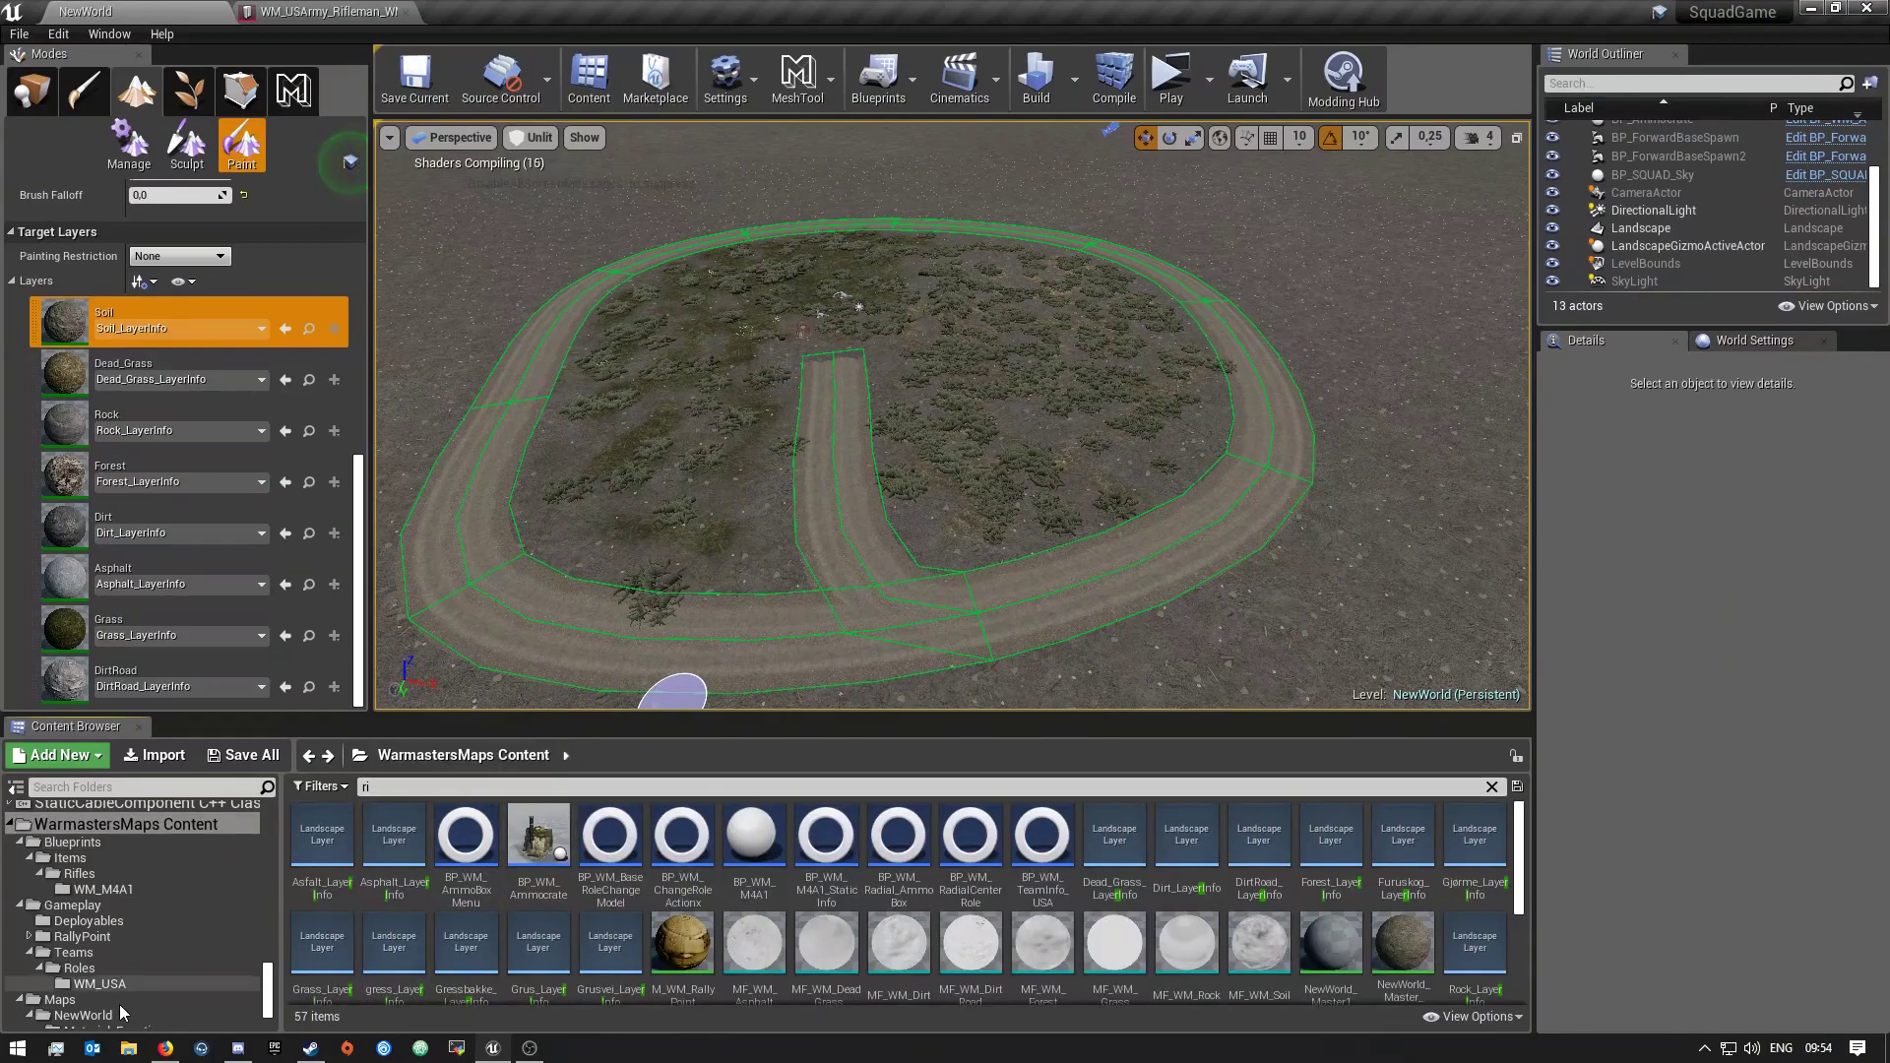
pyautogui.click(1493, 789)
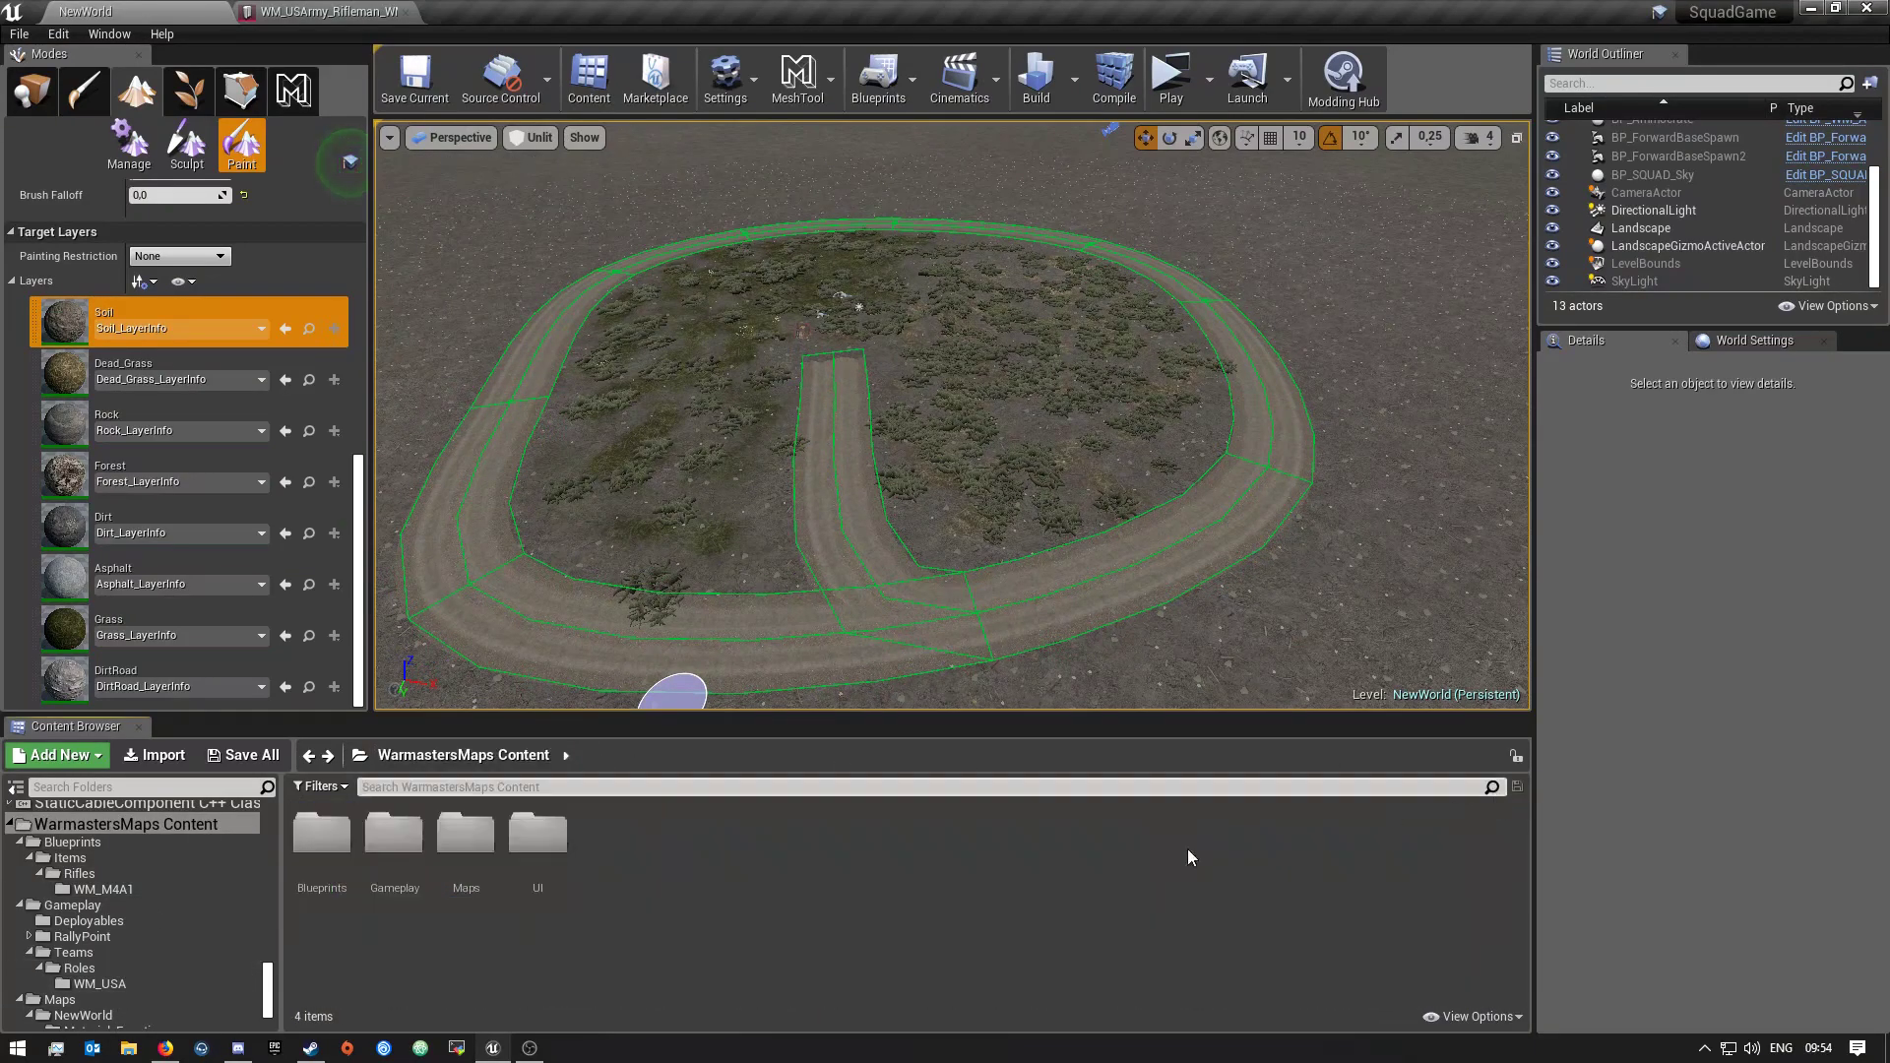
pyautogui.doubleClick(384, 865)
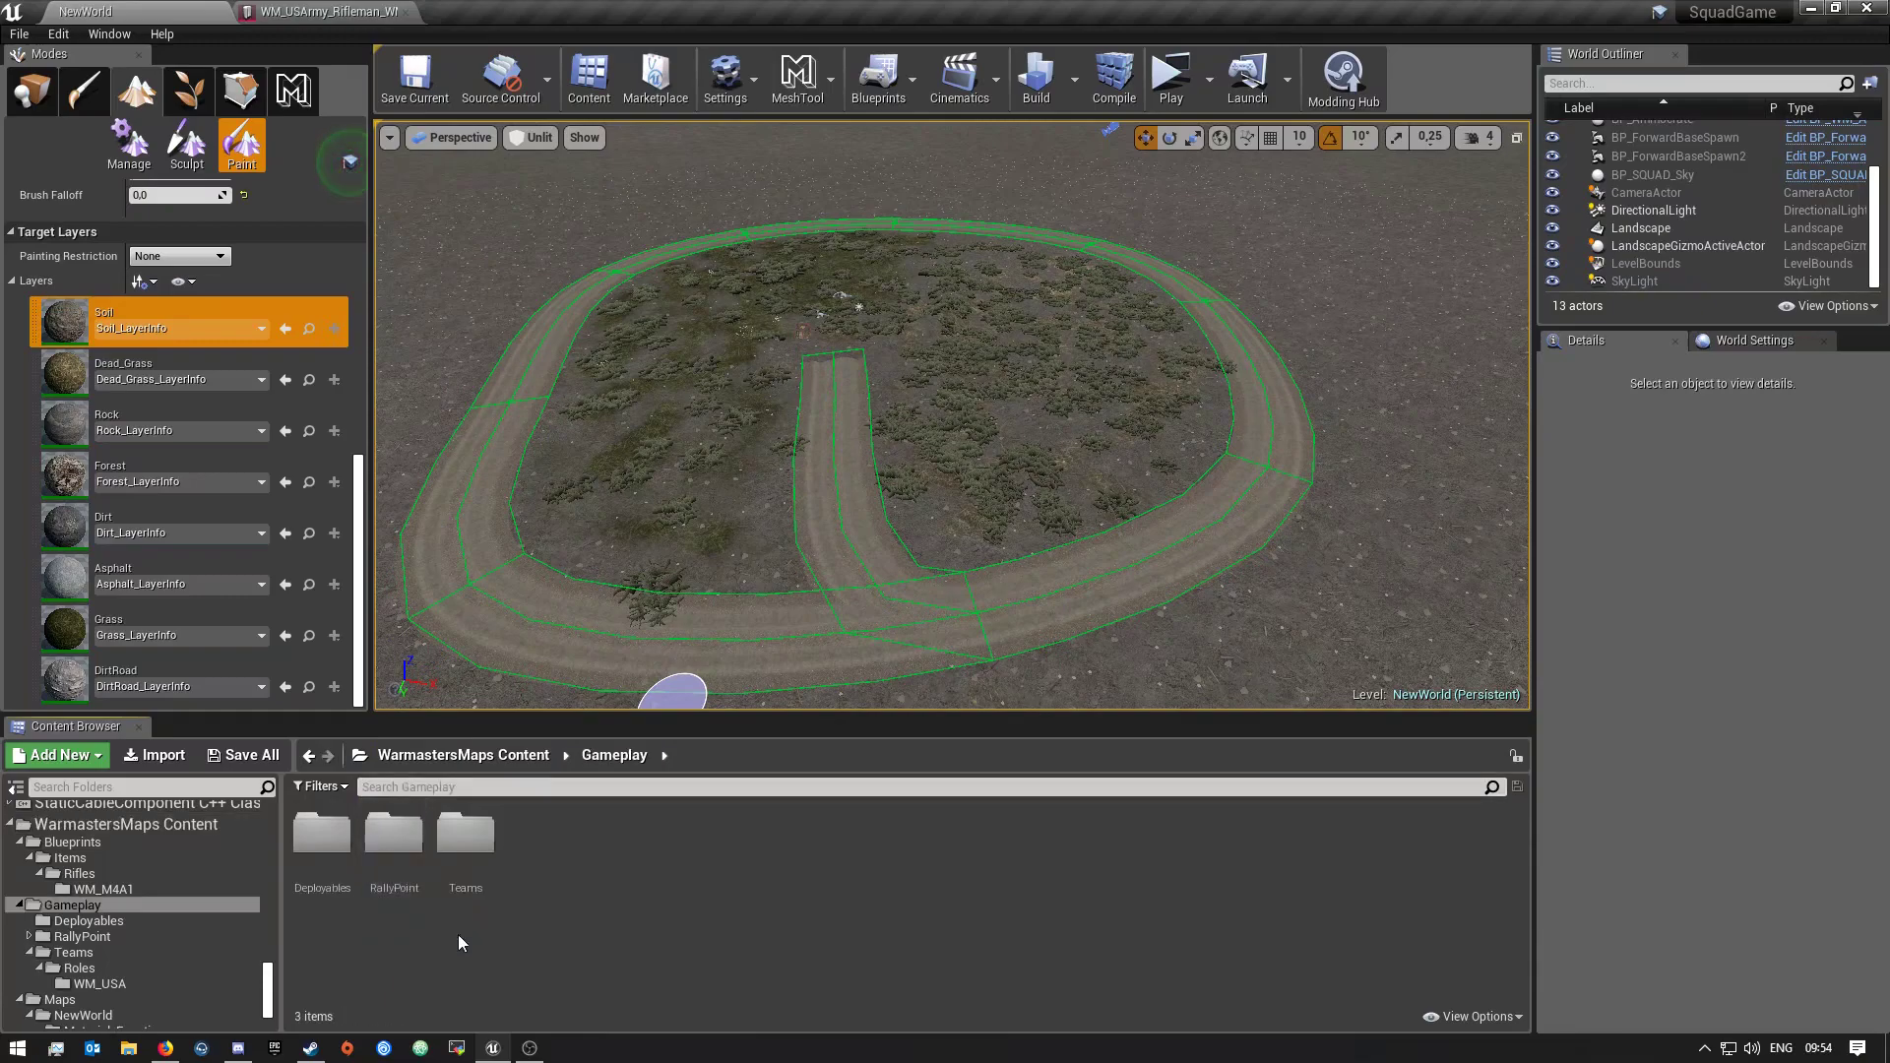
pyautogui.doubleClick(464, 849)
pyautogui.doubleClick(399, 866)
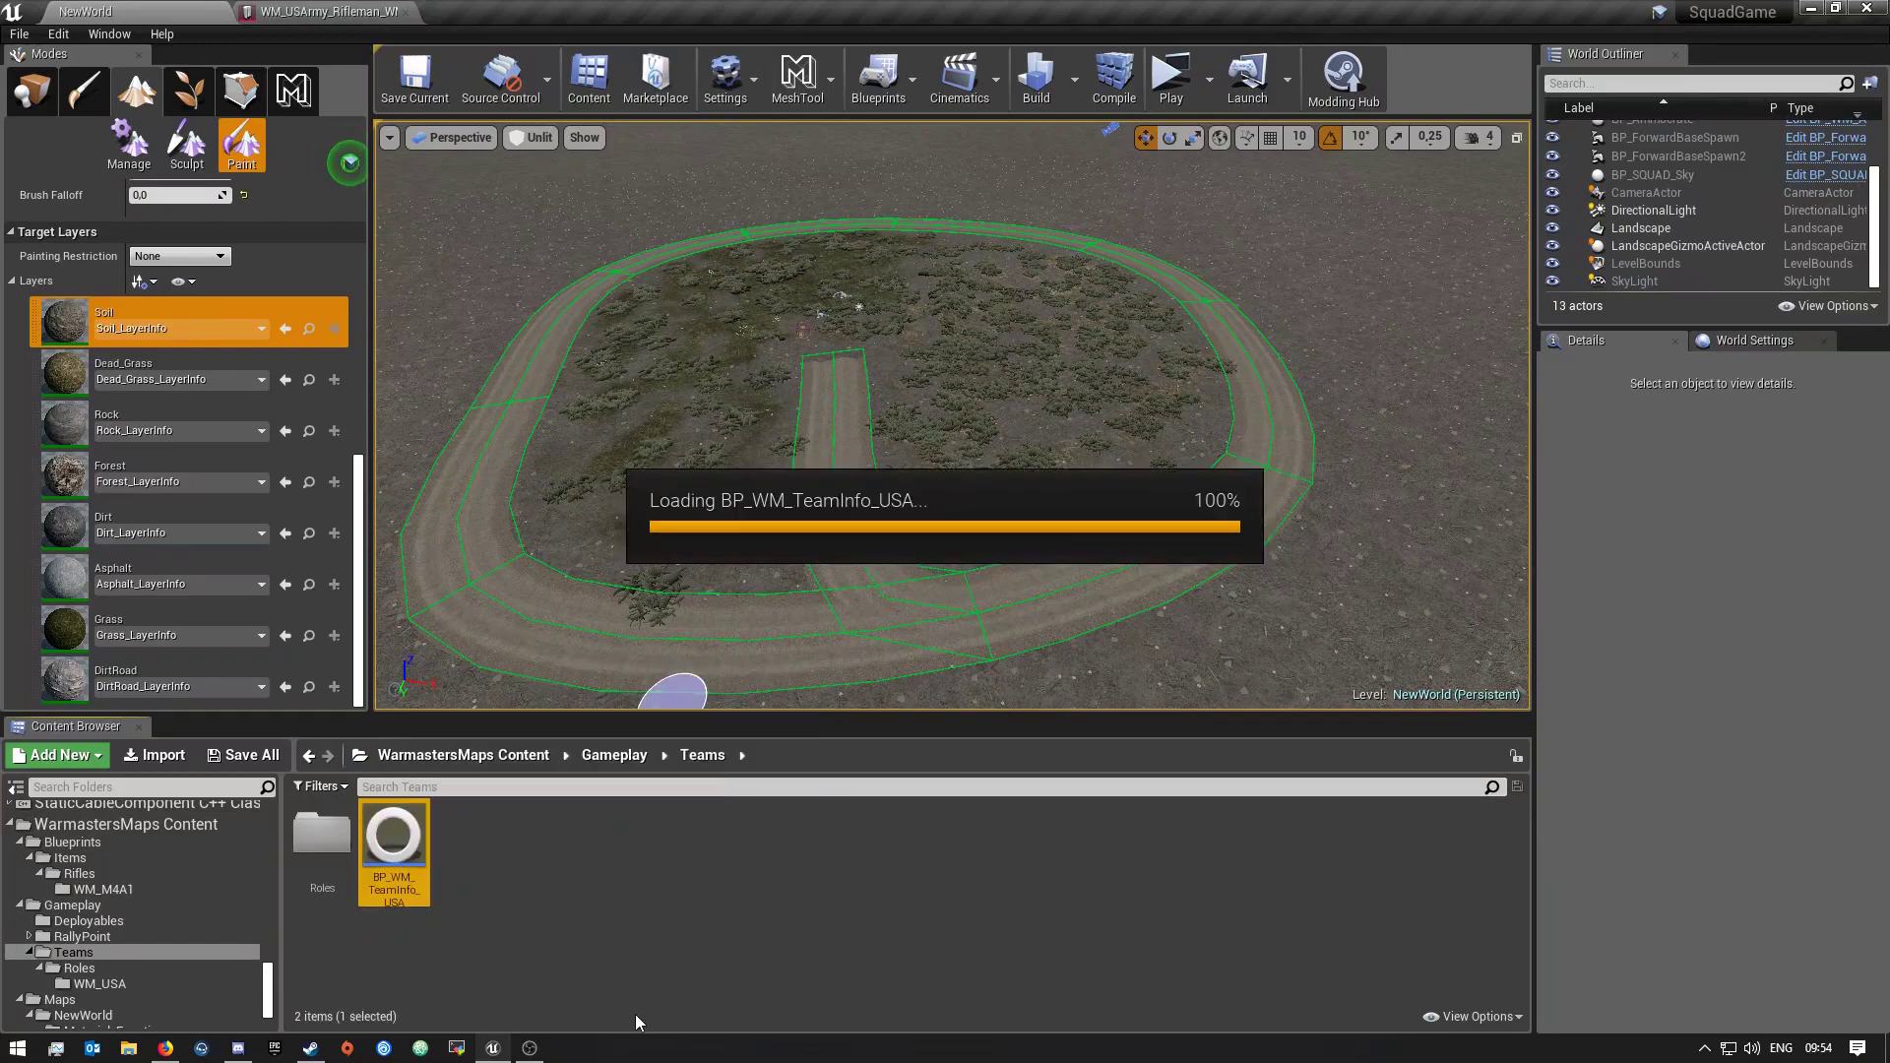
# Check the team info's Roles array for the WM_USArmy_Rifleman_WM entry, and close the team info and rifleman role assets
pyautogui.scroll(-4, 722, 979)
pyautogui.scroll(2, 719, 991)
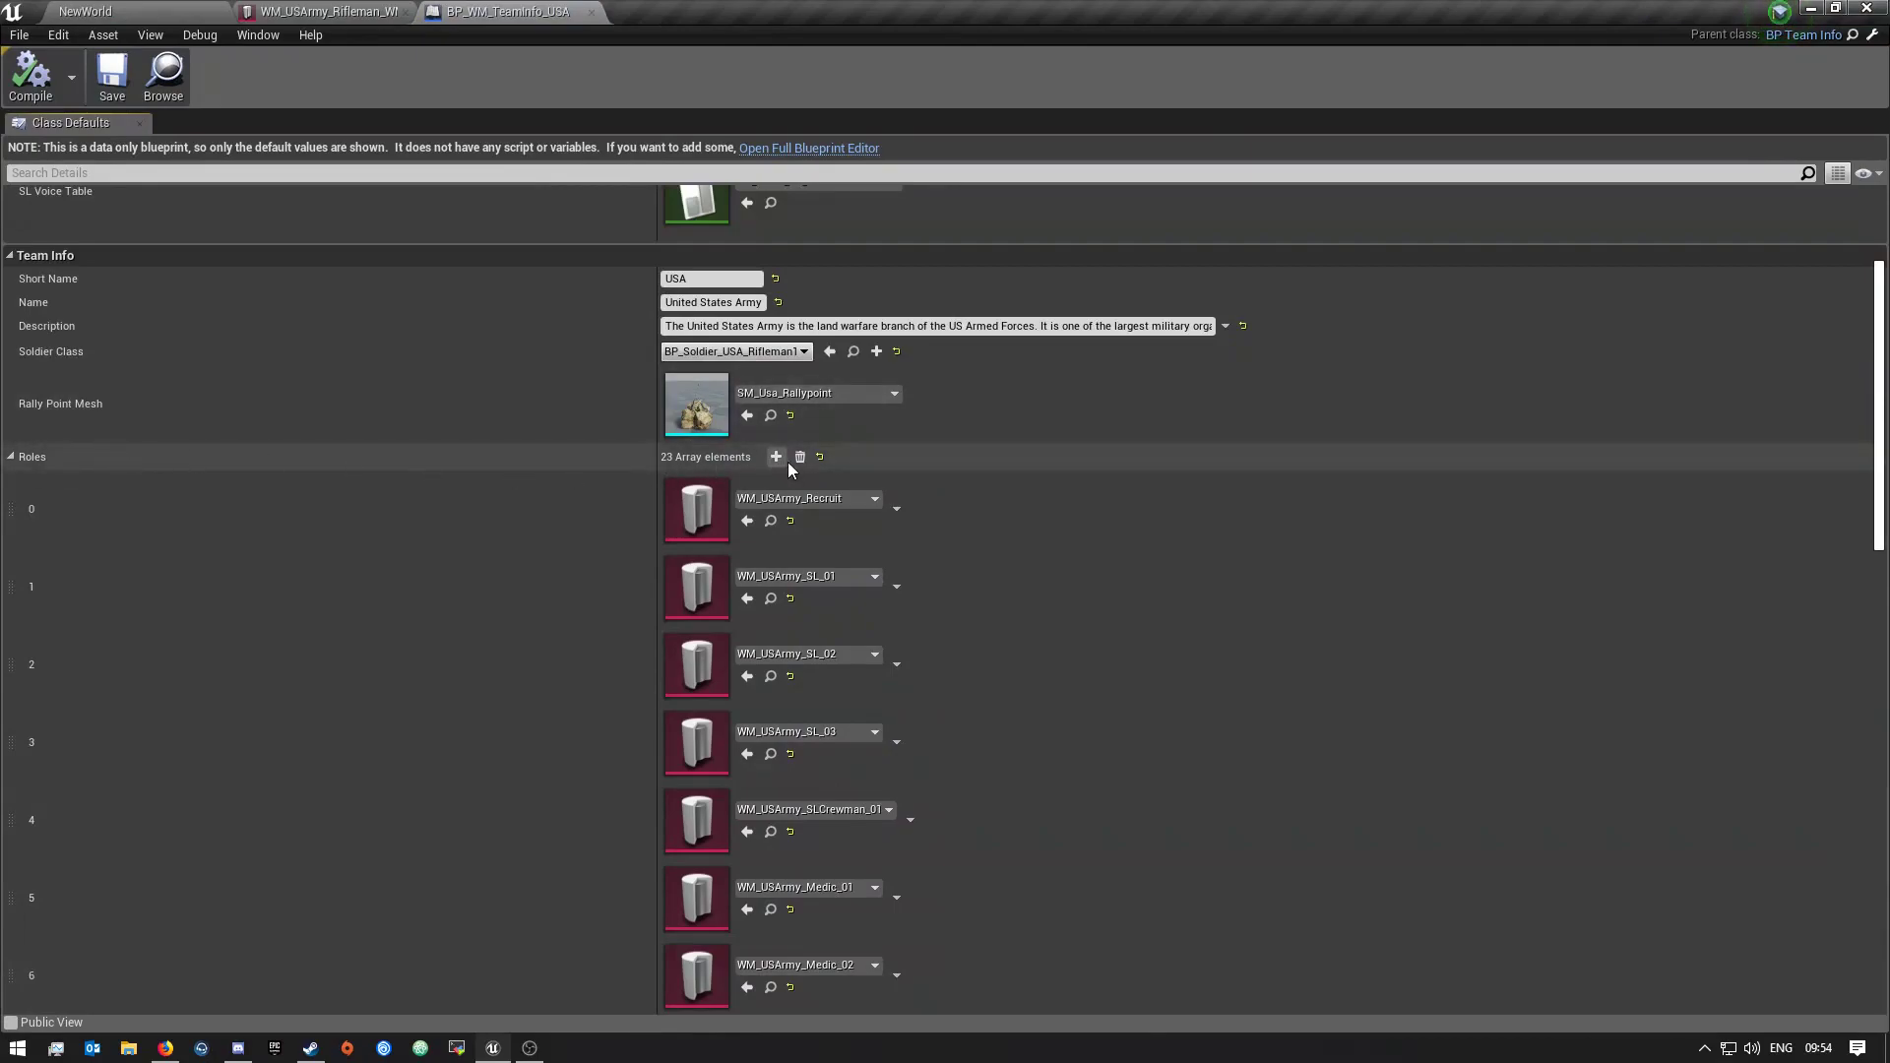
pyautogui.scroll(-10, 917, 907)
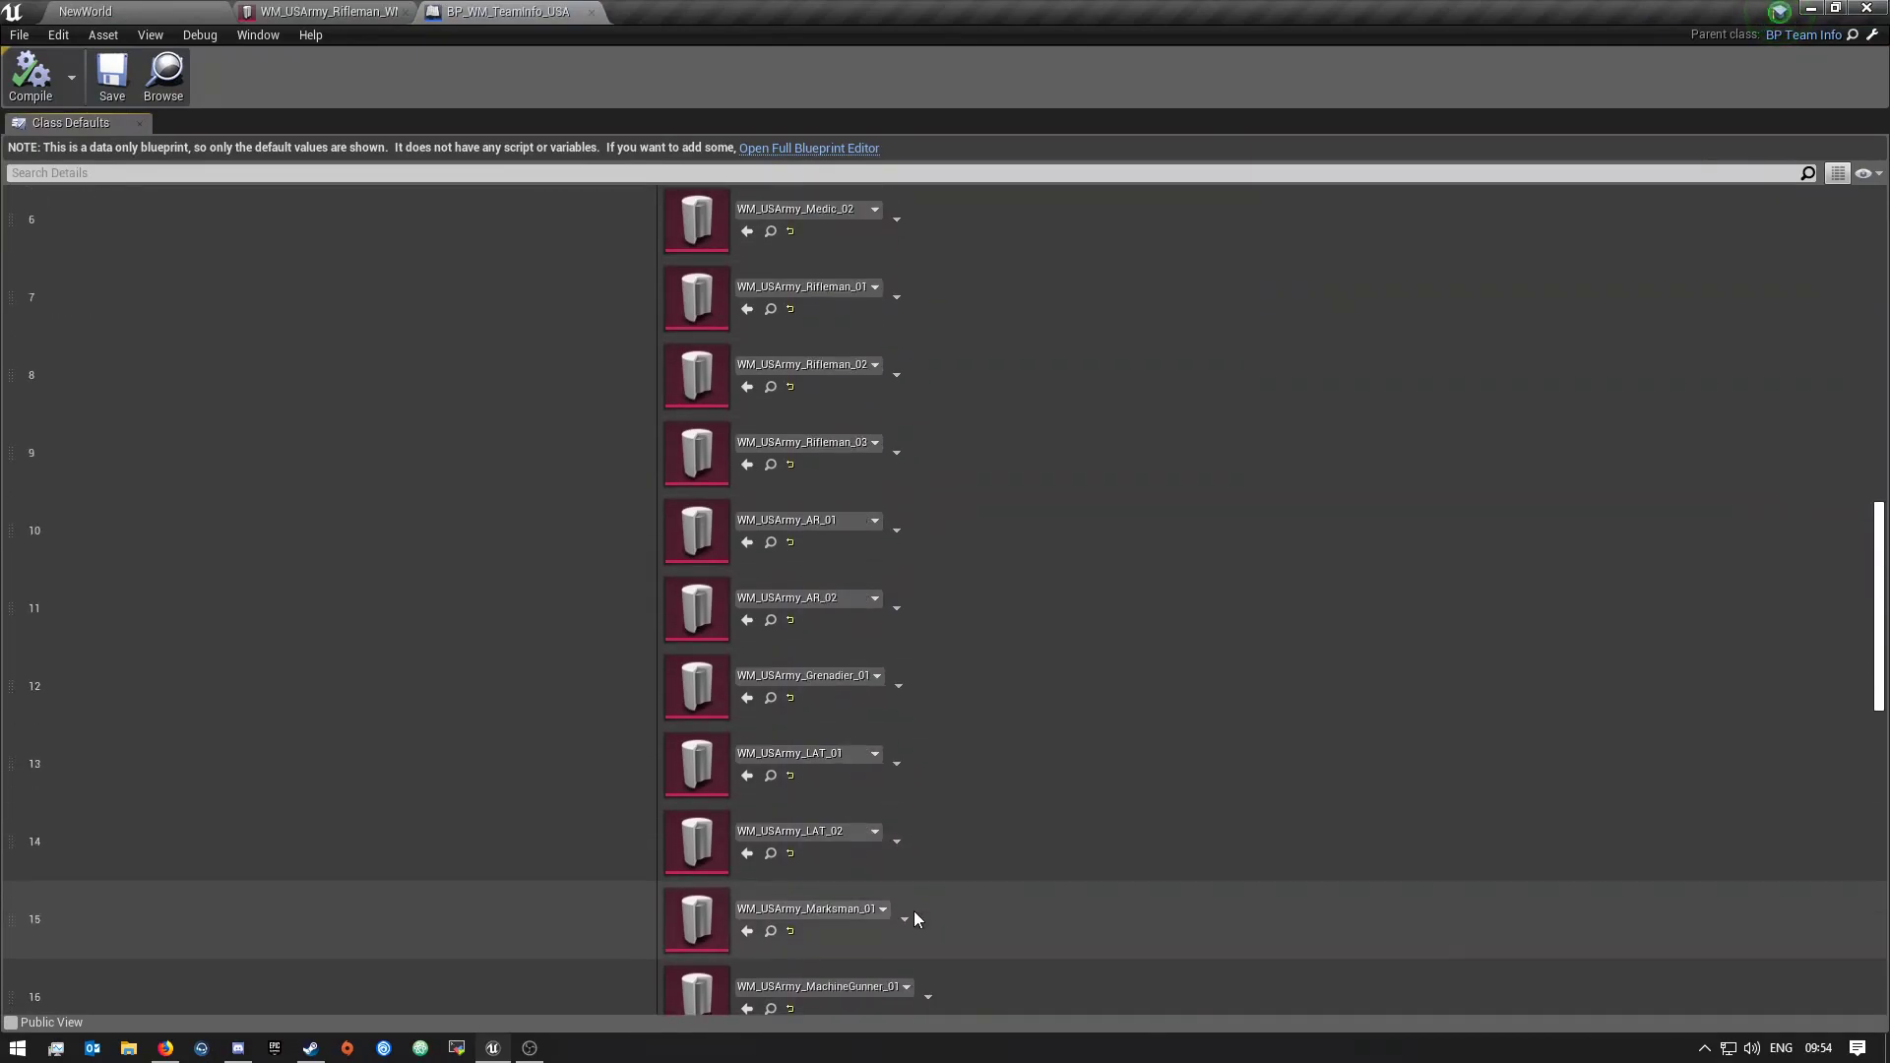
pyautogui.scroll(-5, 1310, 833)
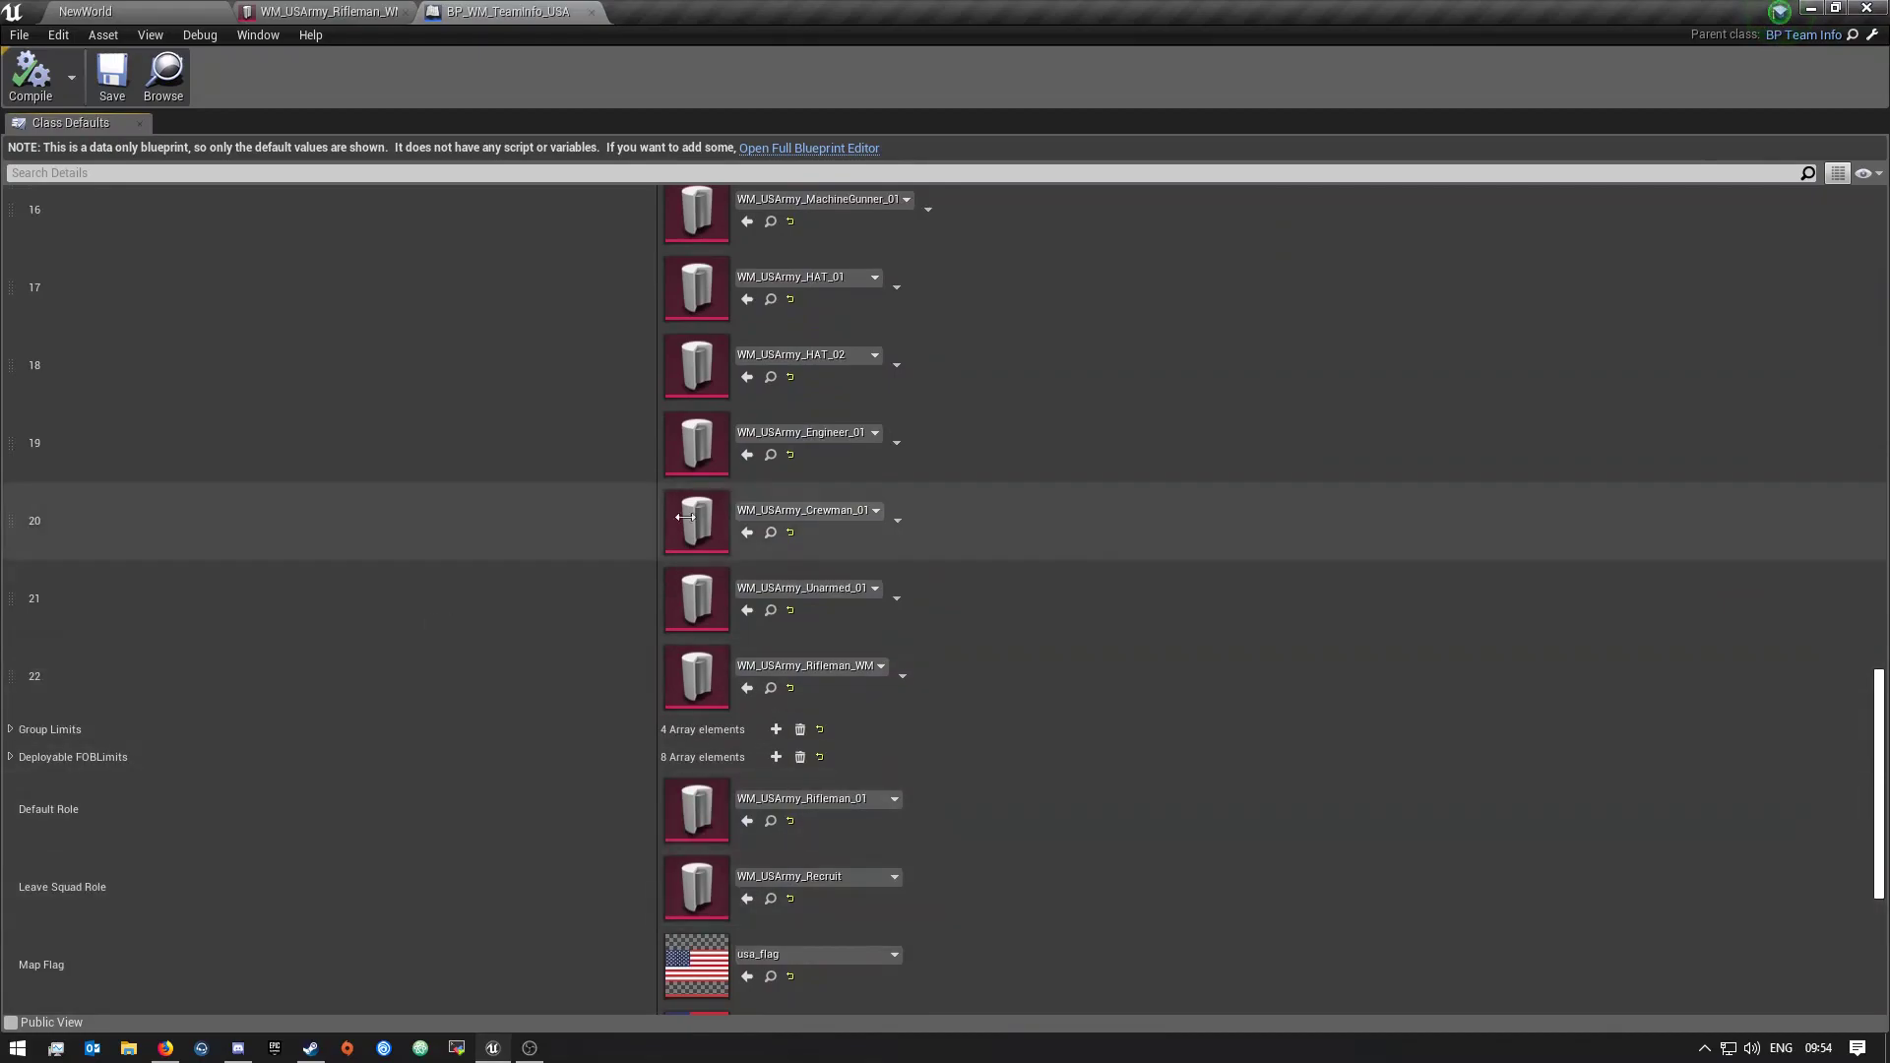
pyautogui.click(788, 668)
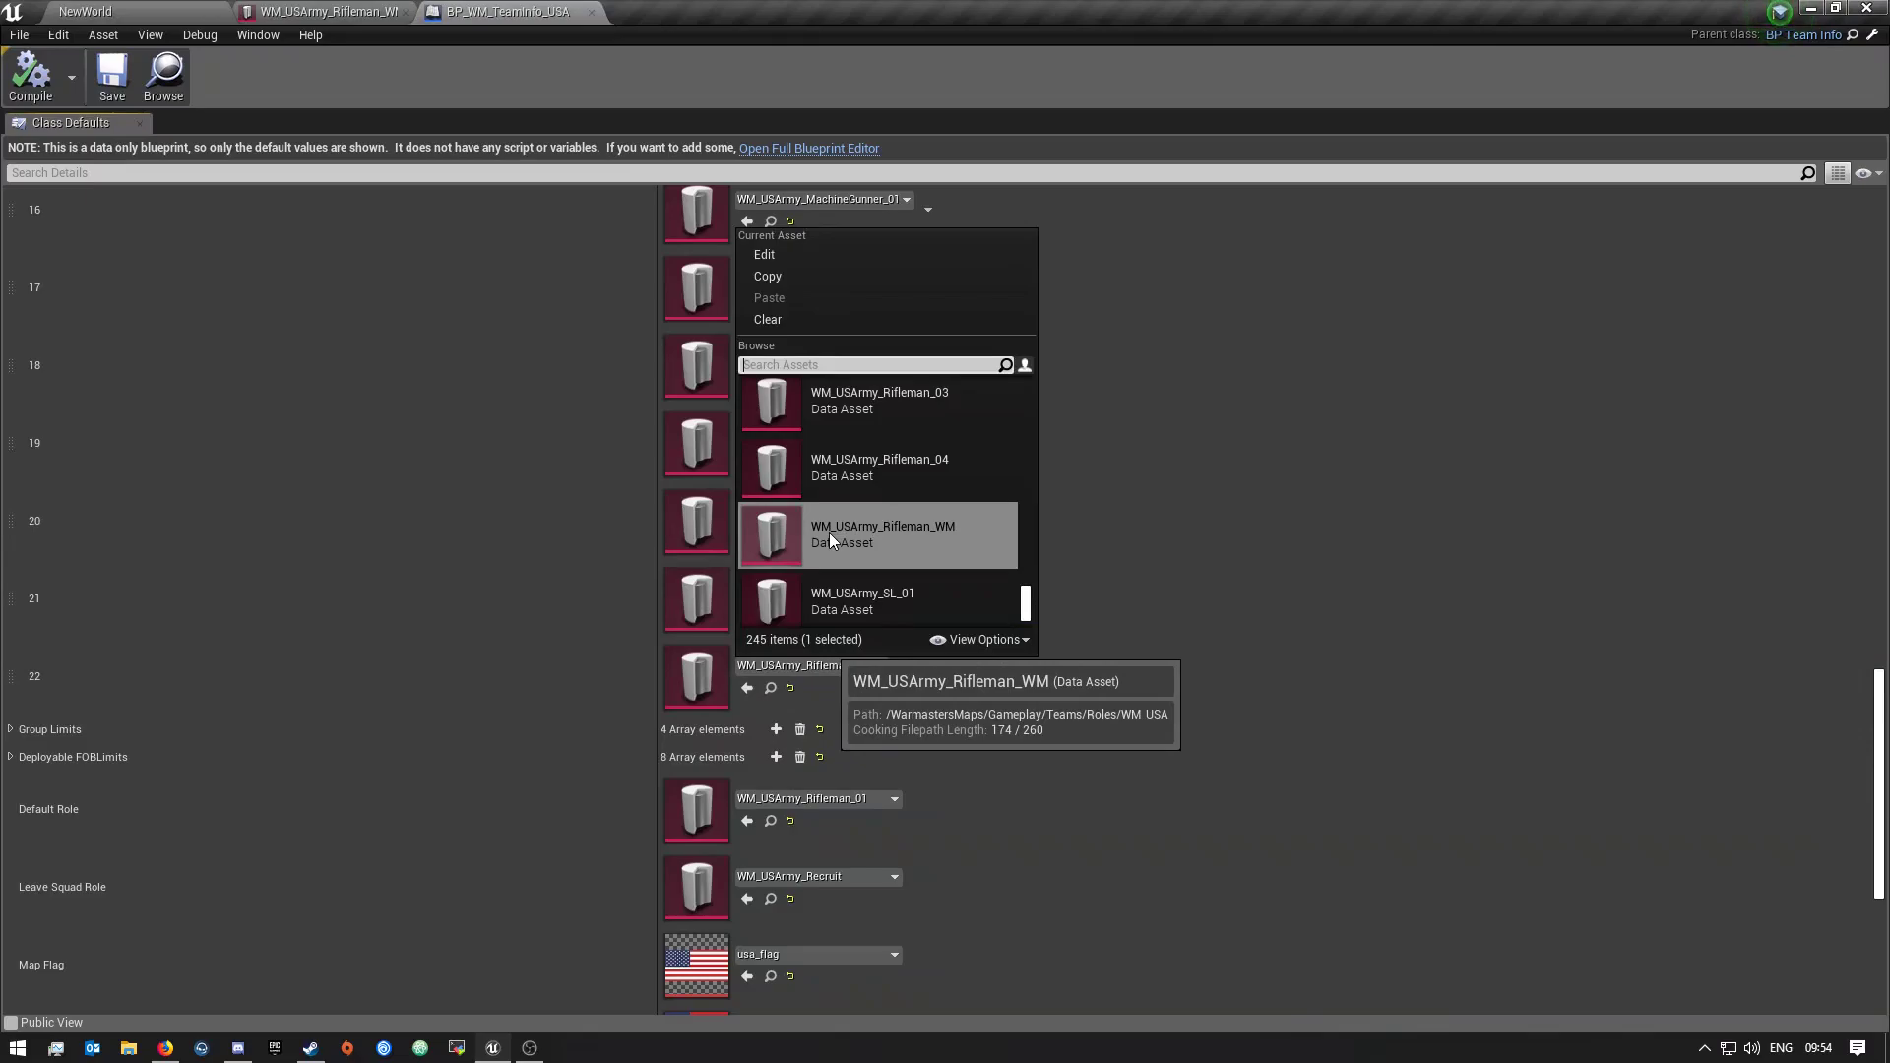
pyautogui.click(1262, 550)
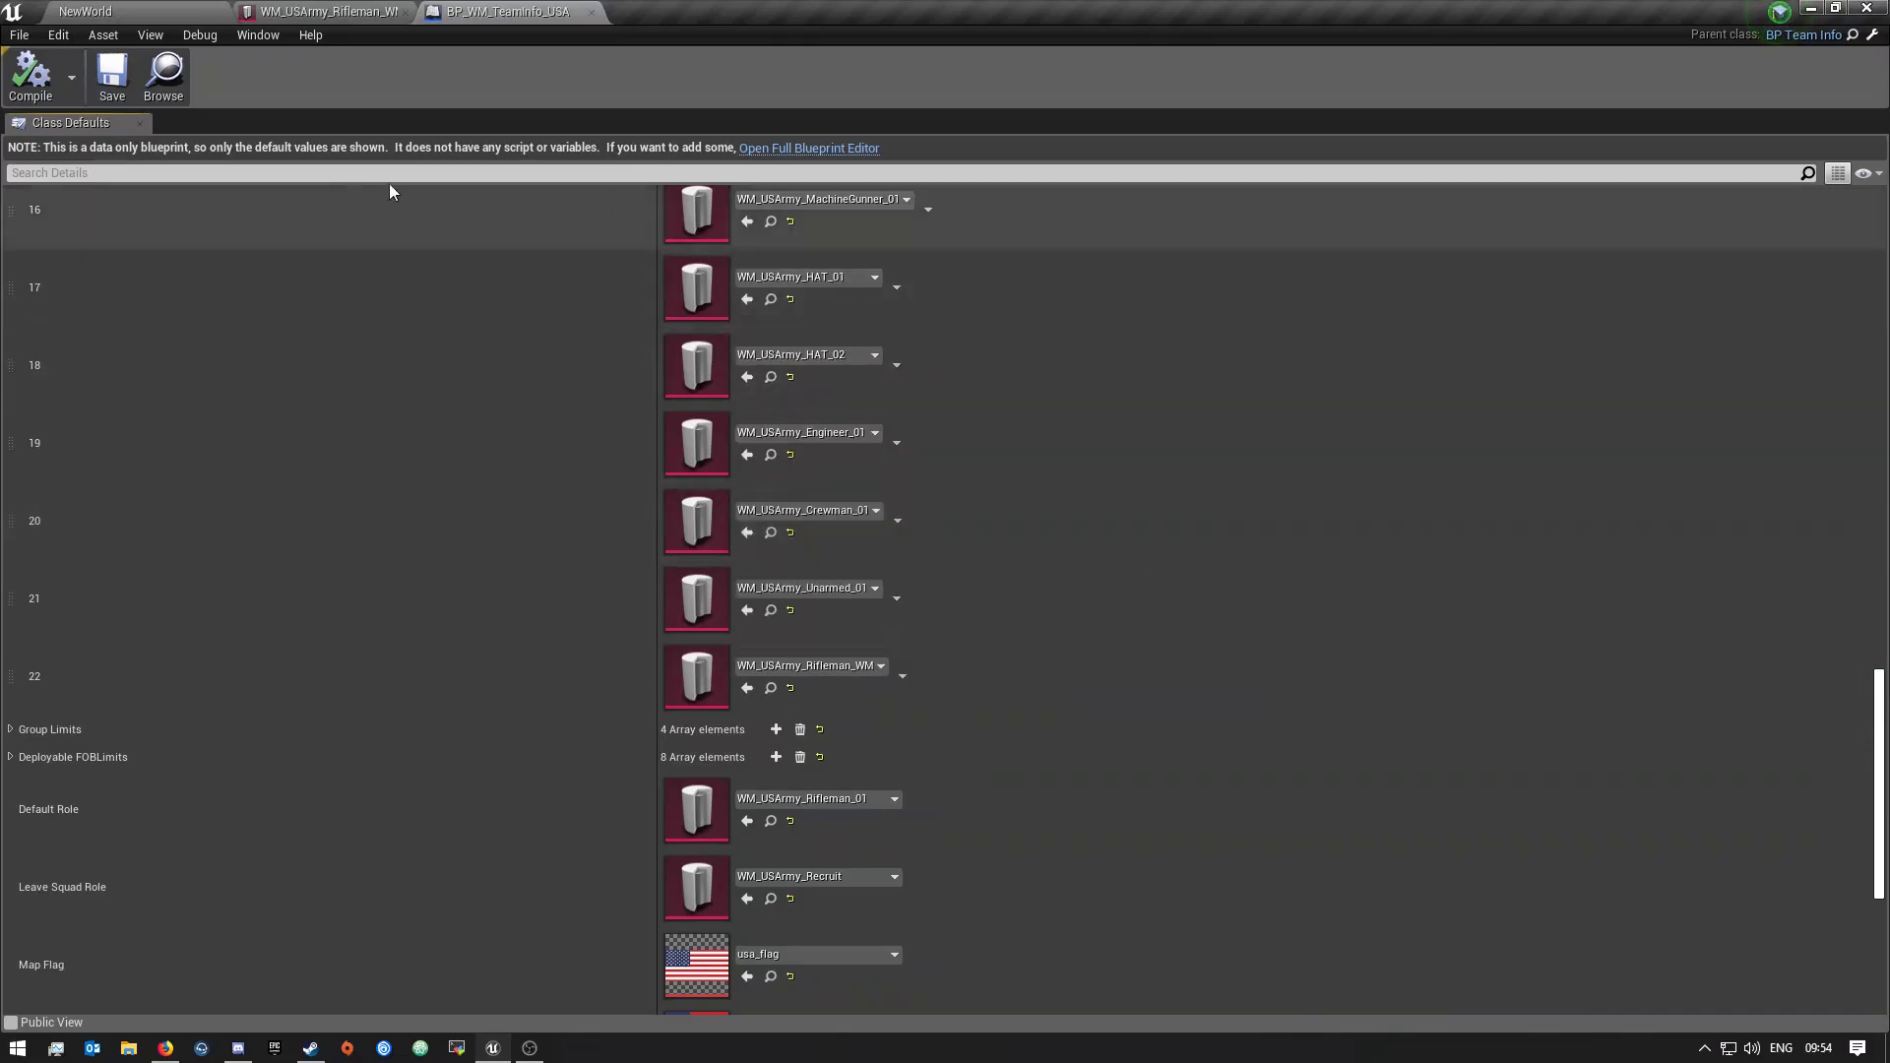
pyautogui.click(590, 12)
pyautogui.click(406, 14)
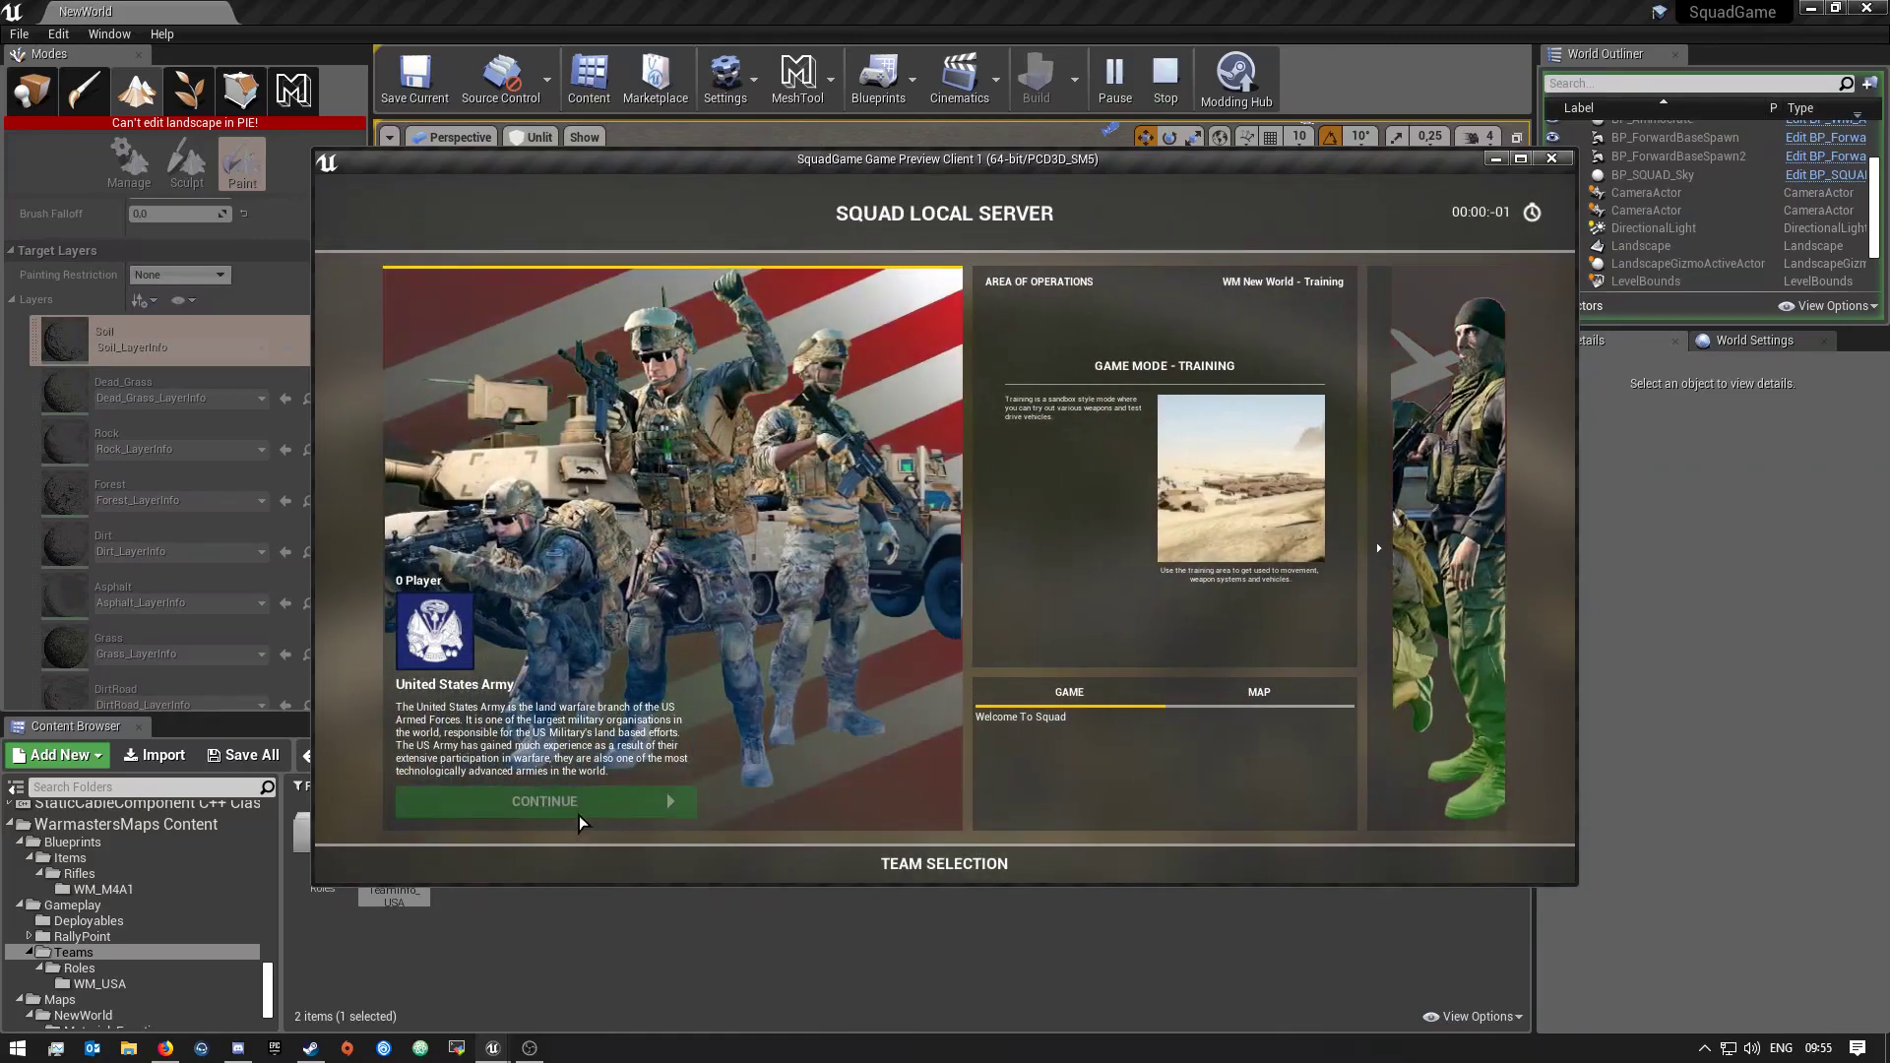
# Join the United States Army in the game preview, create a squad and select the Rifleman 2 role
pyautogui.click(549, 801)
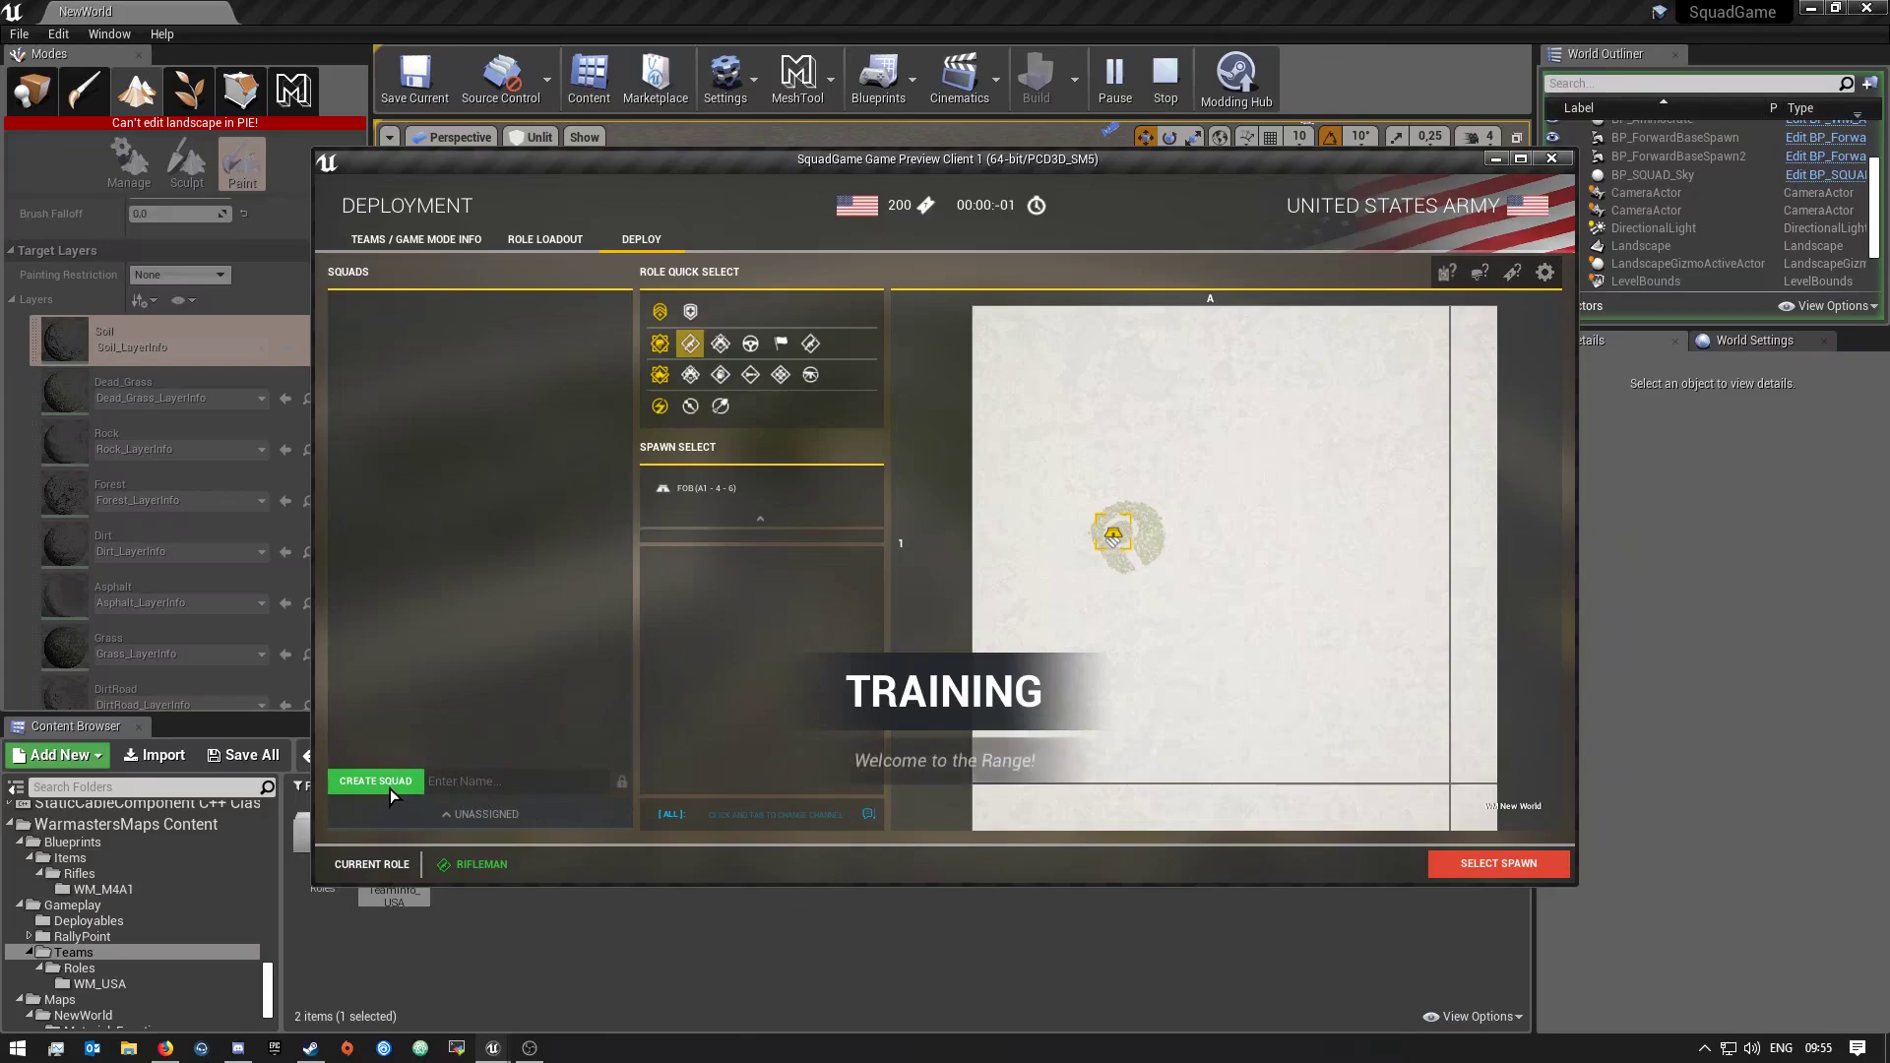
pyautogui.click(388, 785)
pyautogui.click(548, 242)
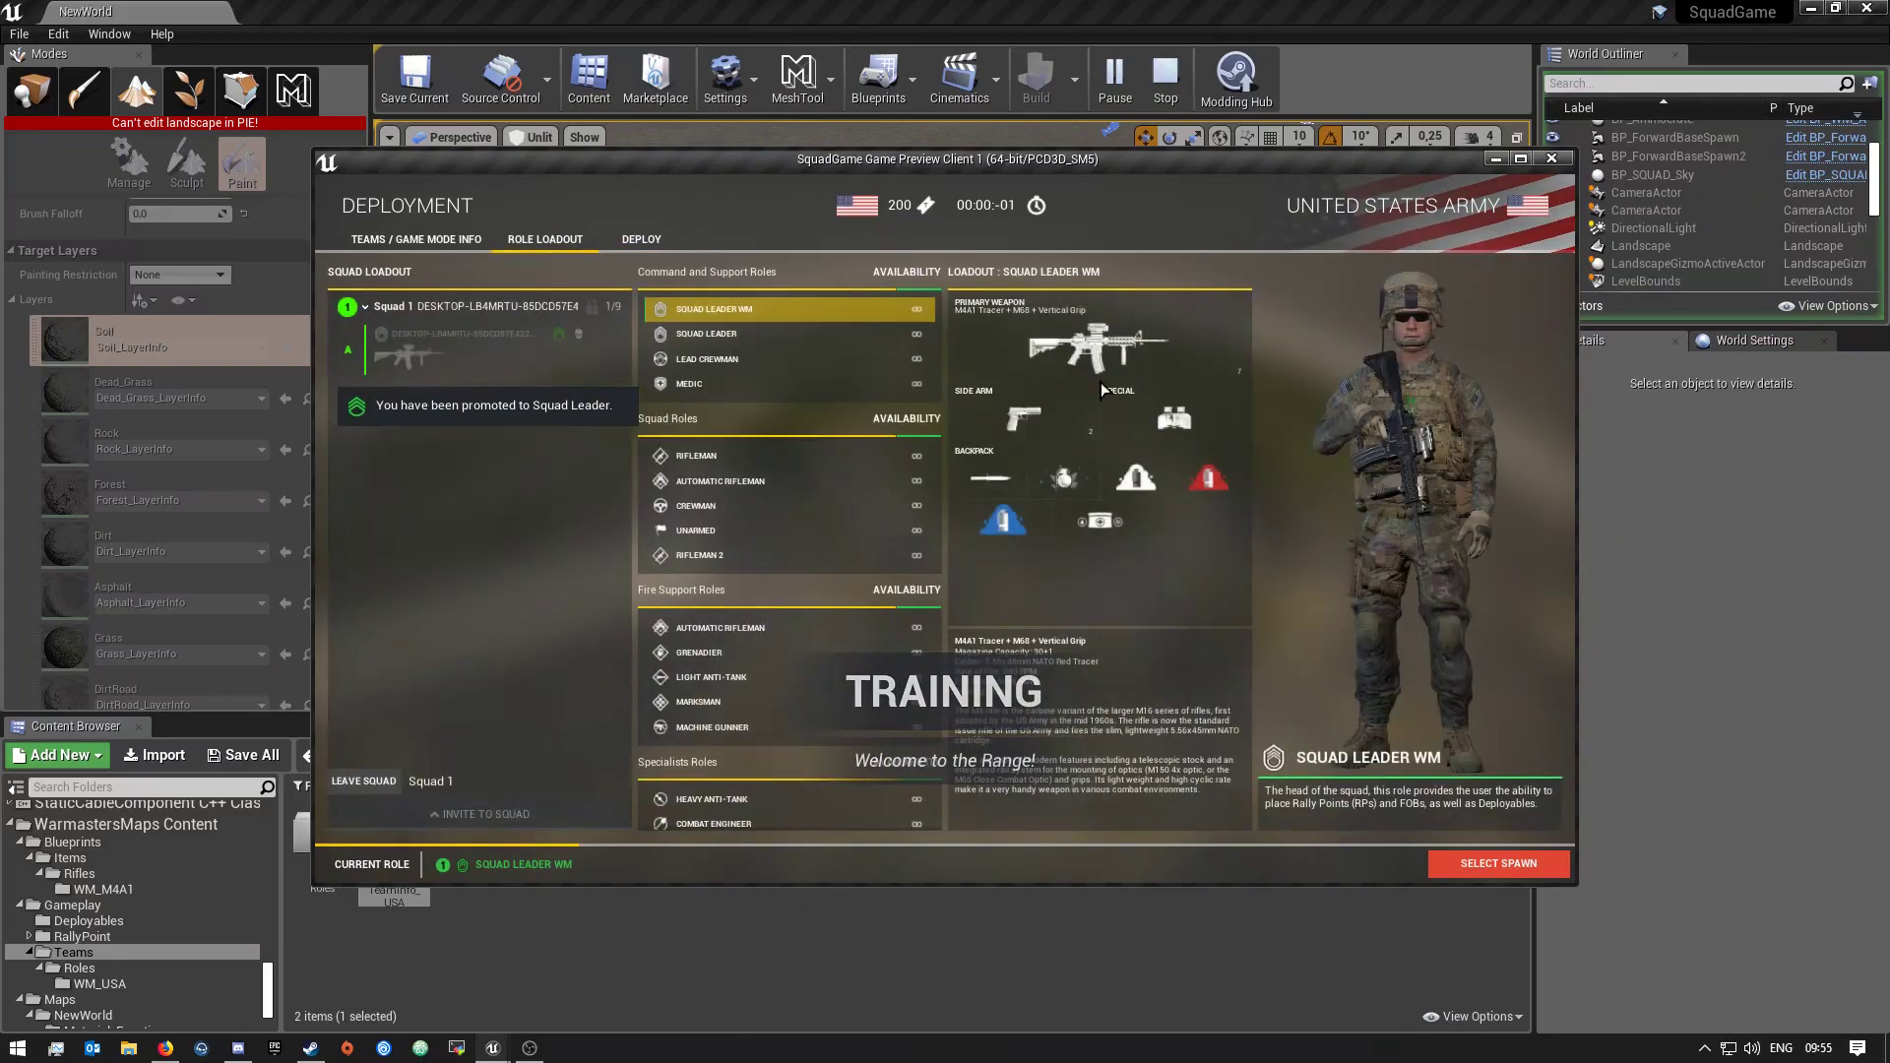
pyautogui.click(709, 557)
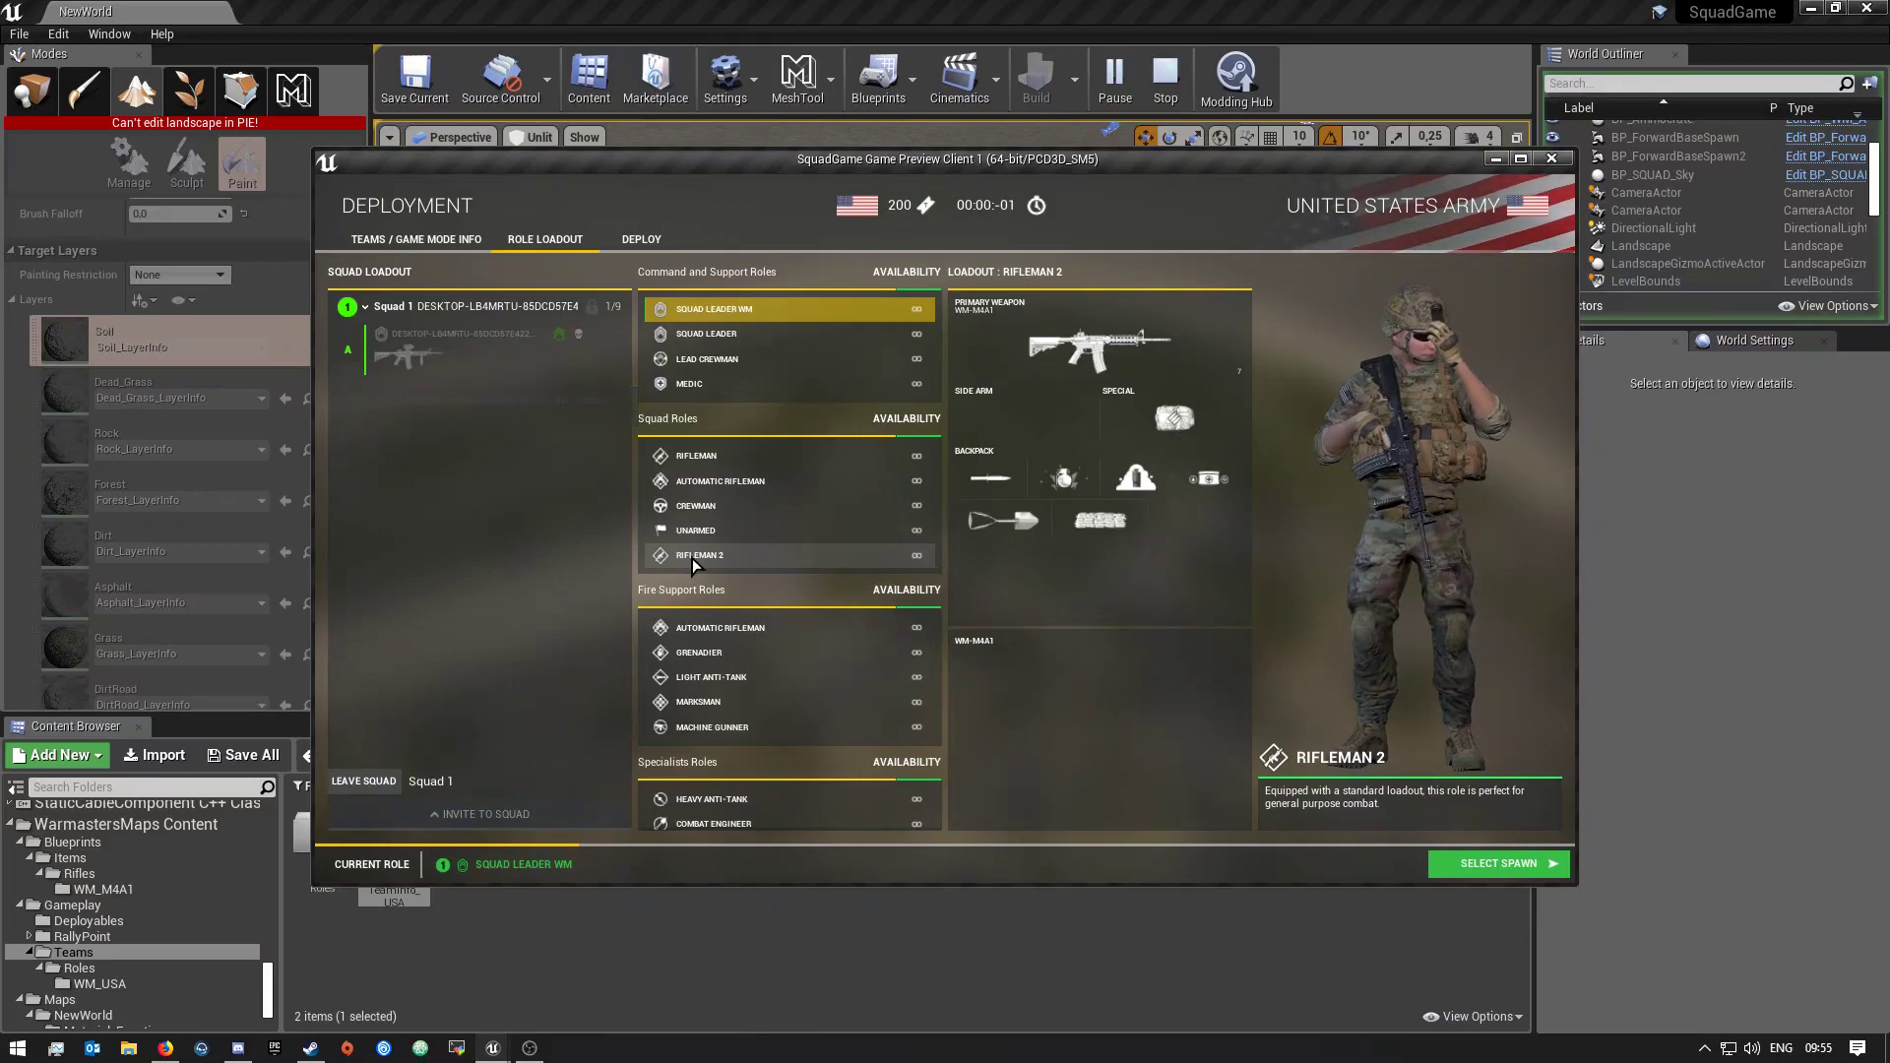
pyautogui.click(675, 562)
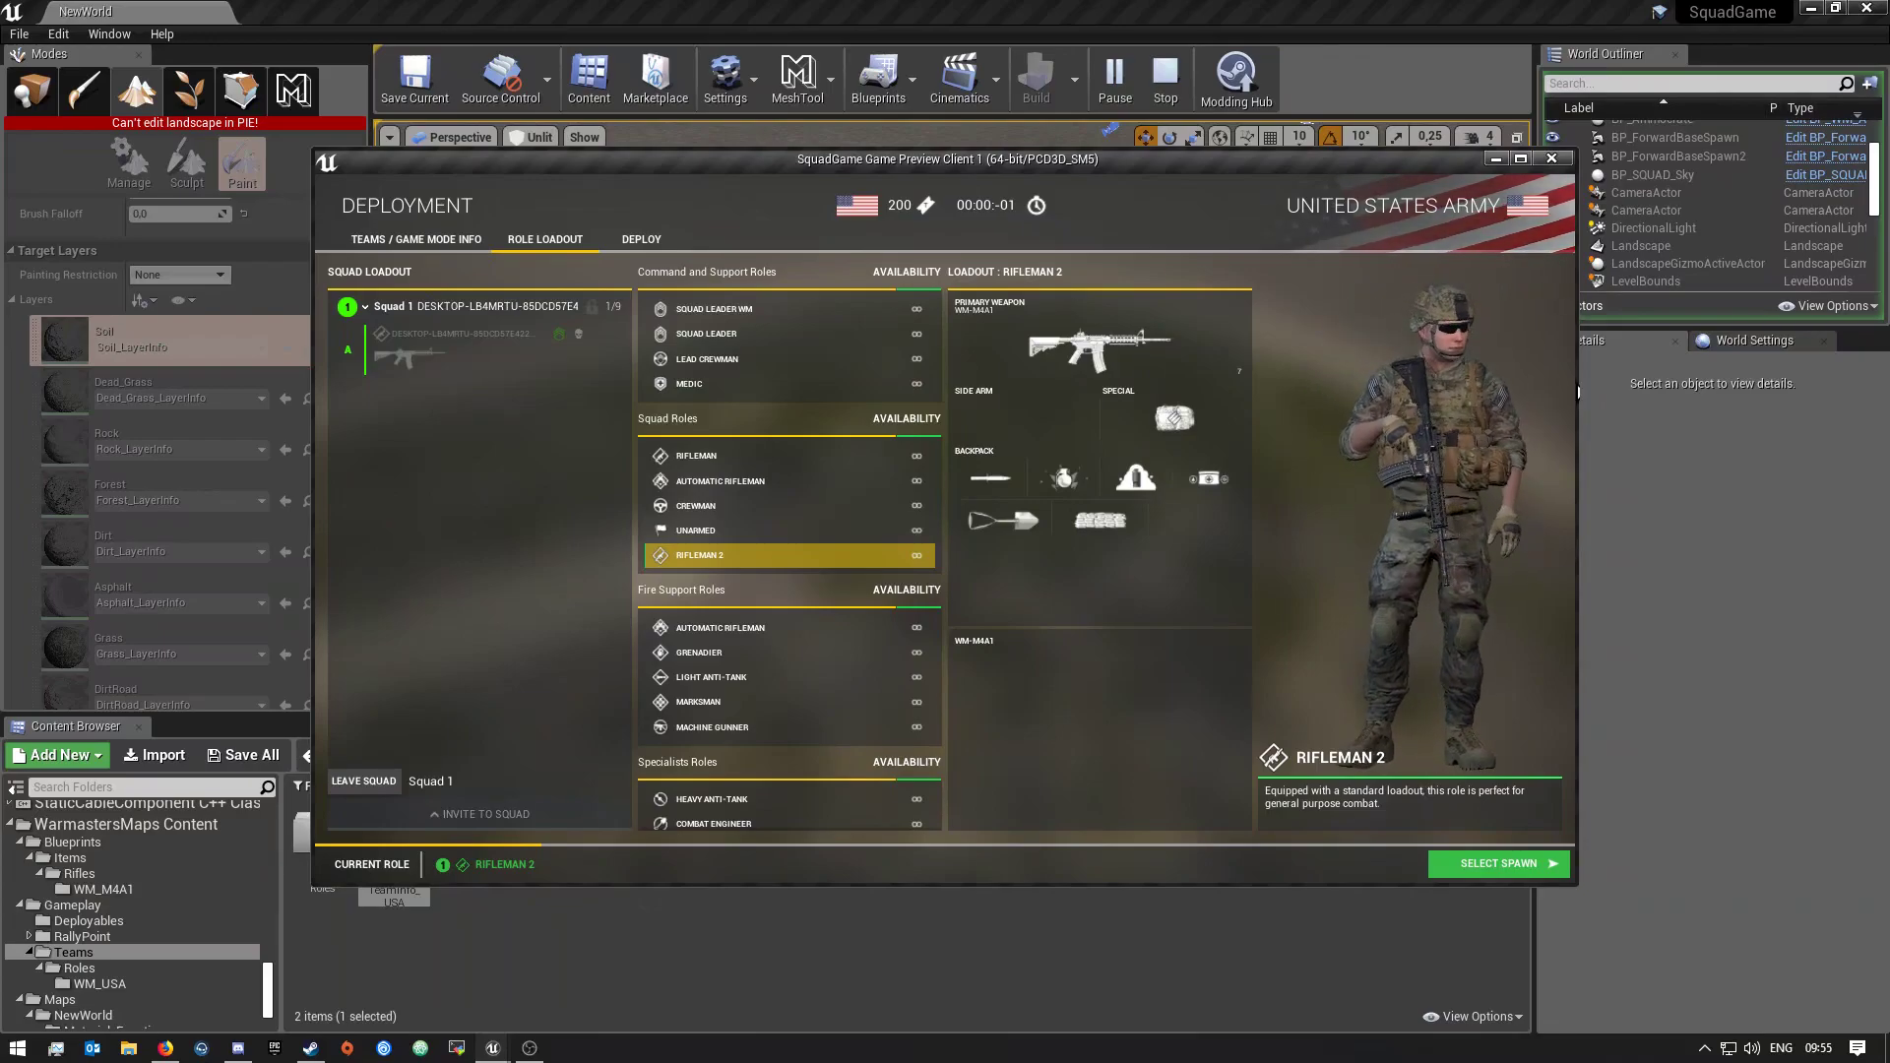
# Spawn the Rifleman 2 at the FOB on the deployment map and maximize the game preview window
pyautogui.moveTo(1135, 478)
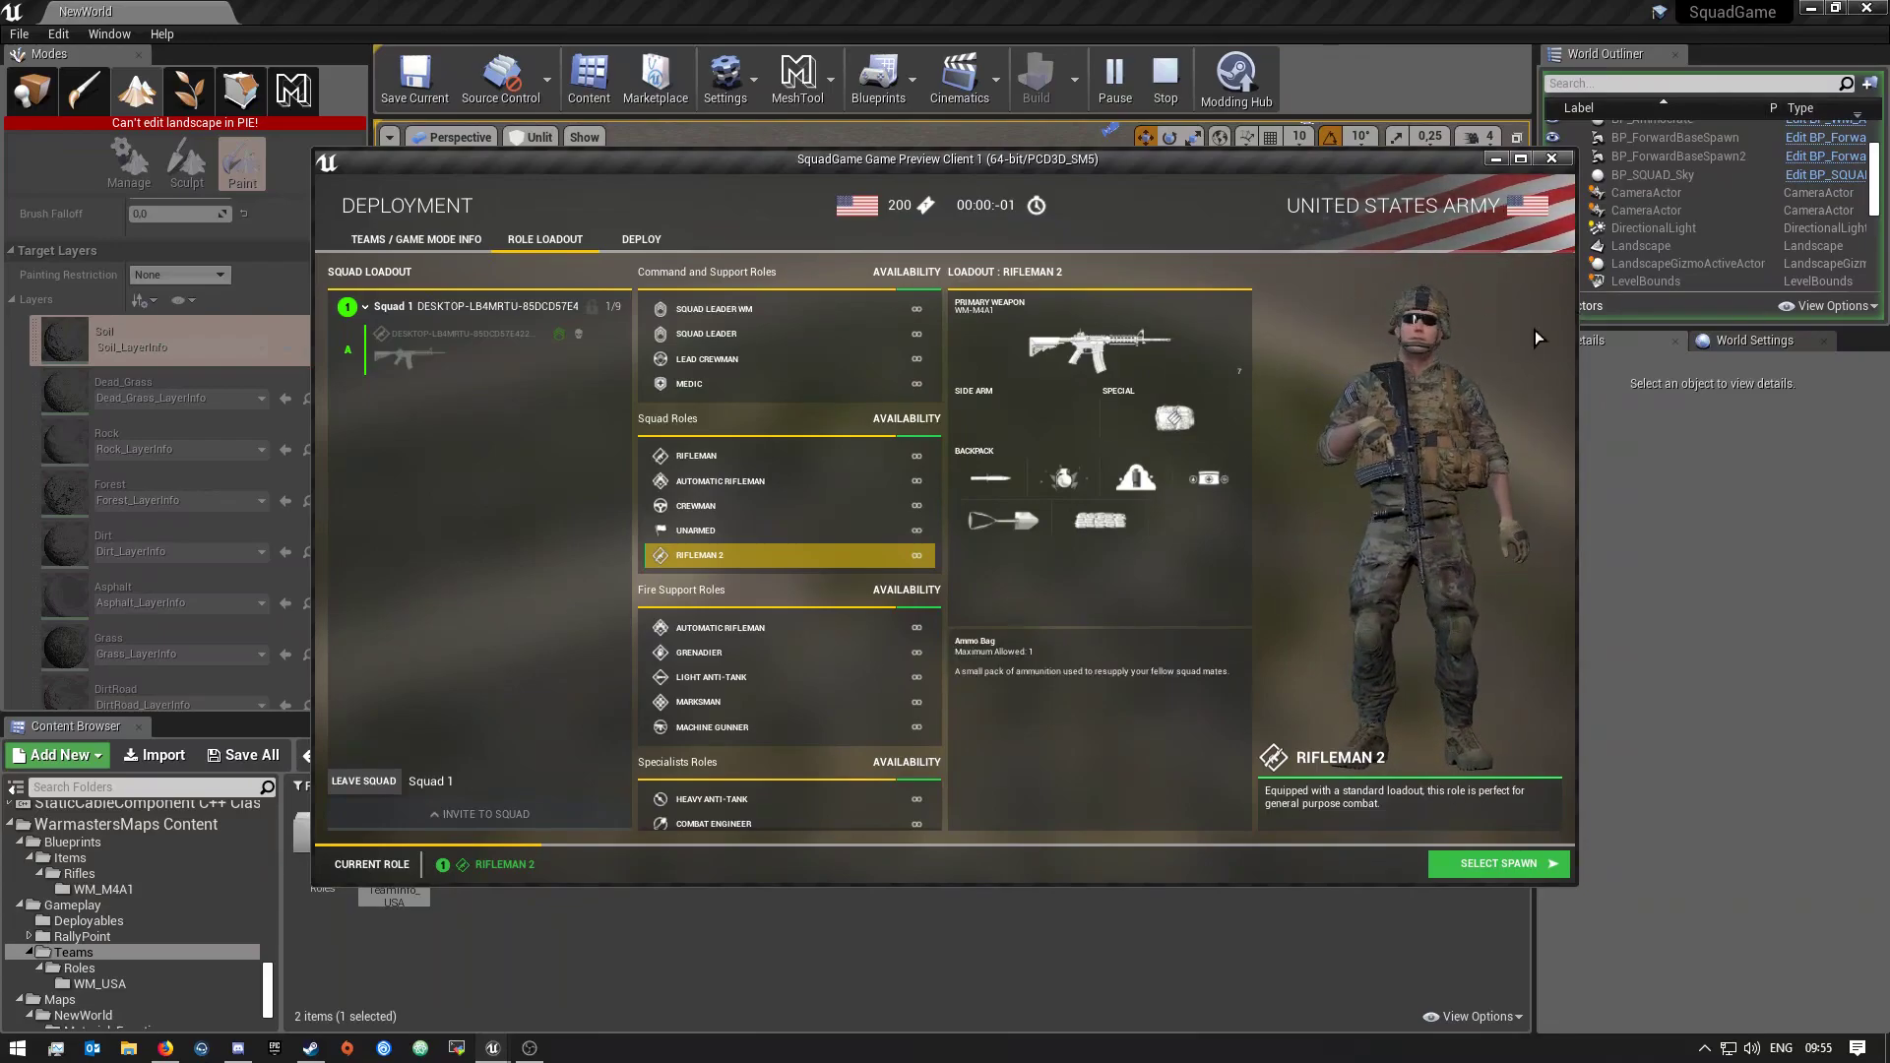
pyautogui.click(1459, 864)
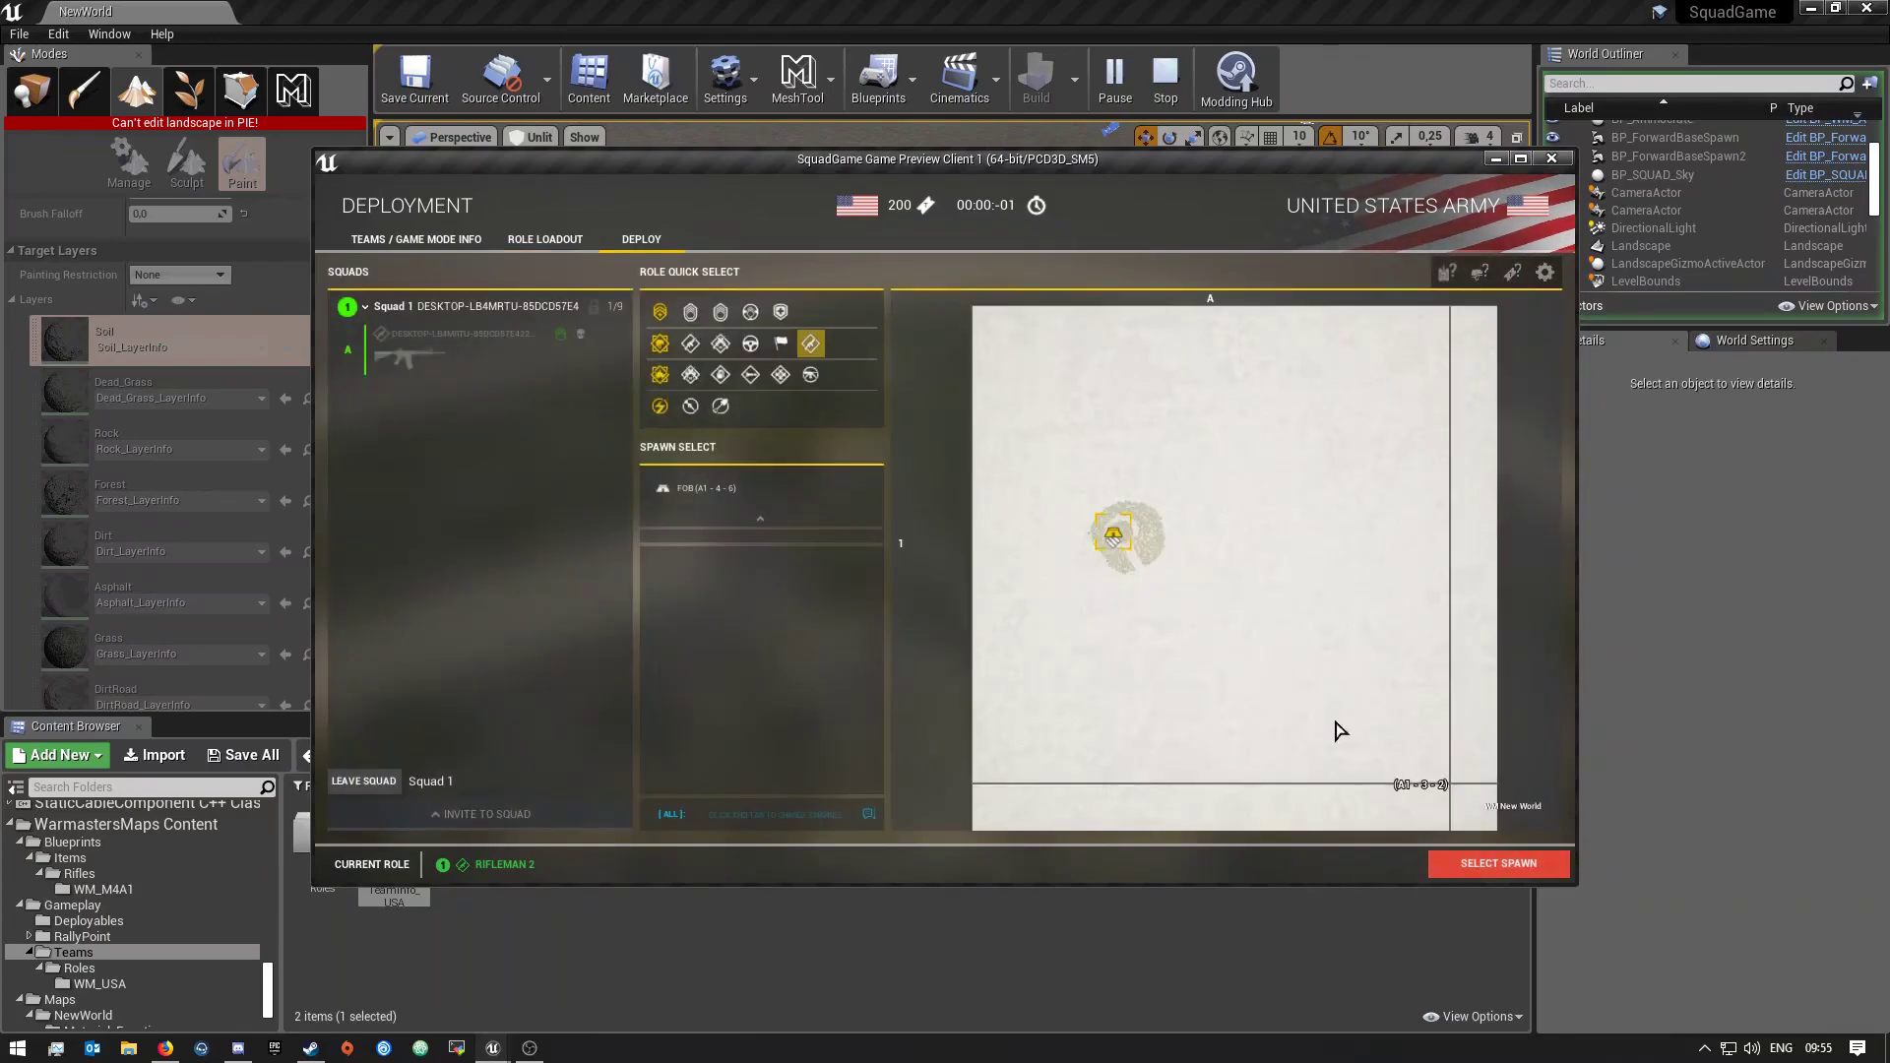
pyautogui.click(1116, 538)
pyautogui.click(813, 560)
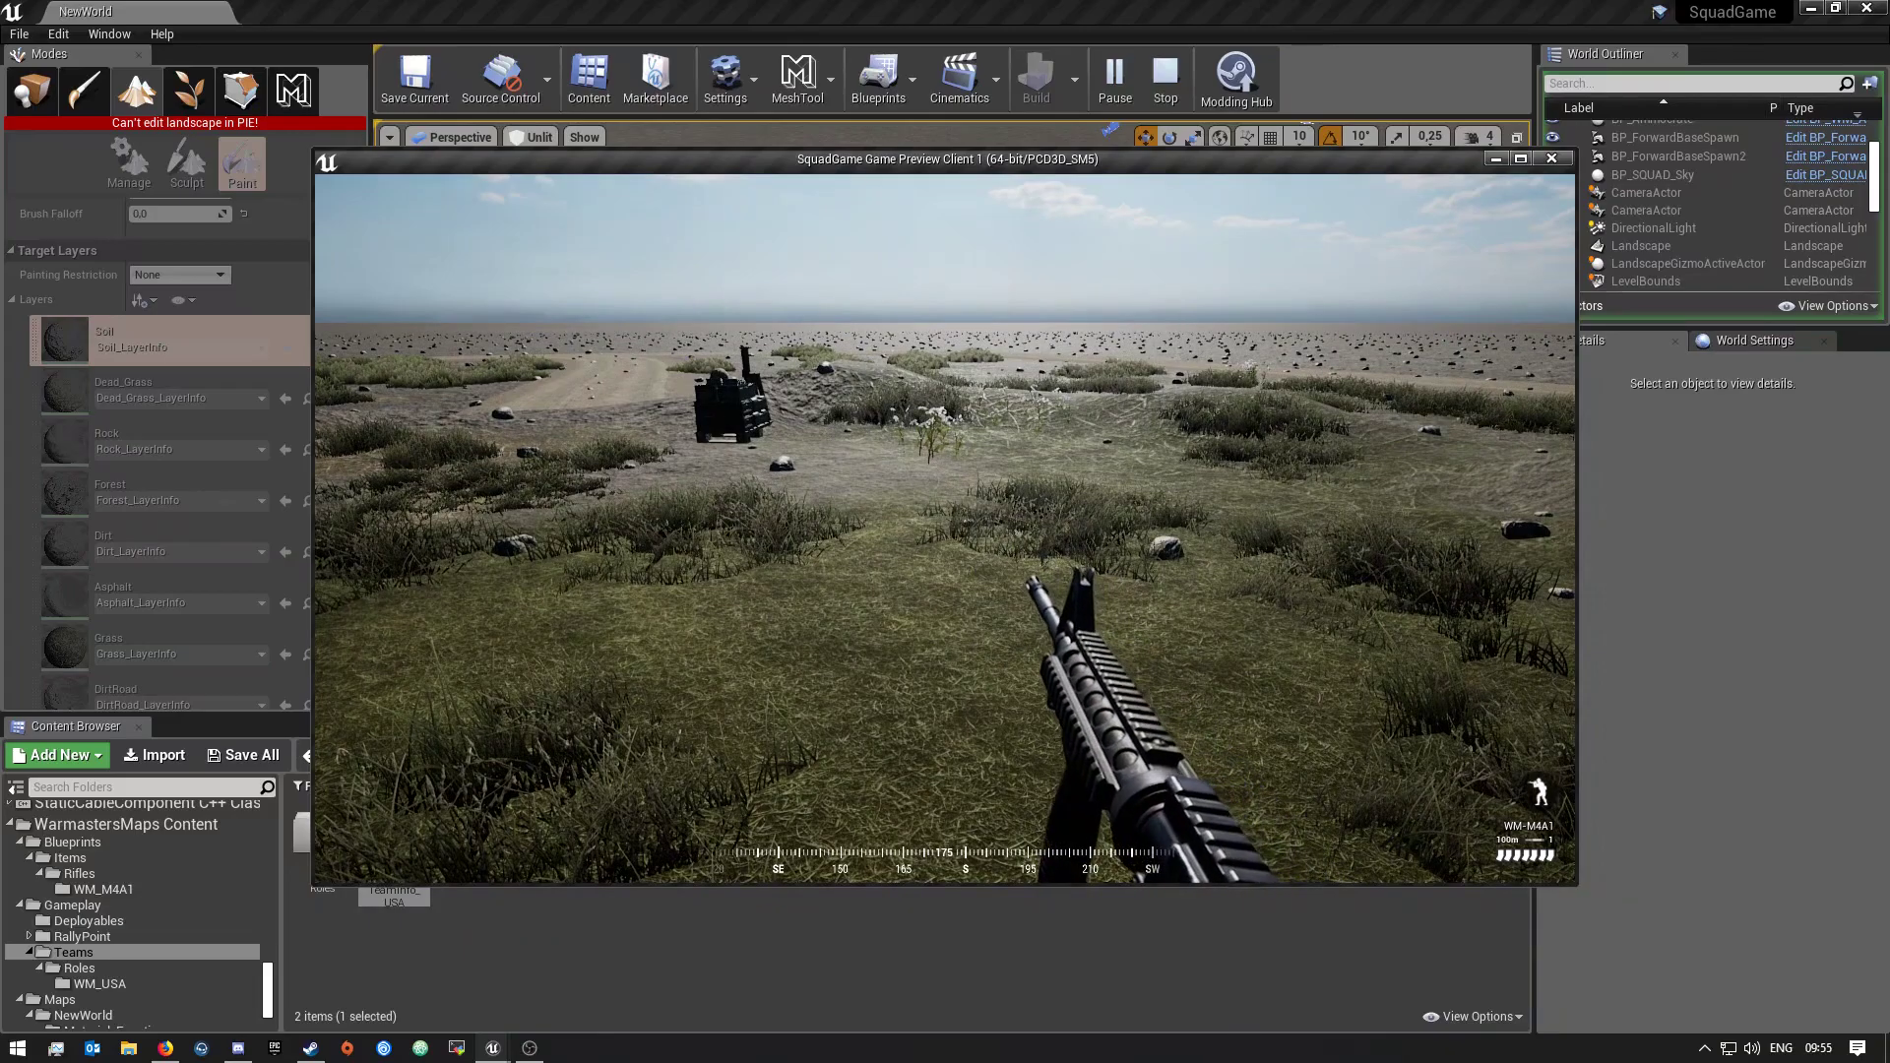
pyautogui.press('super')
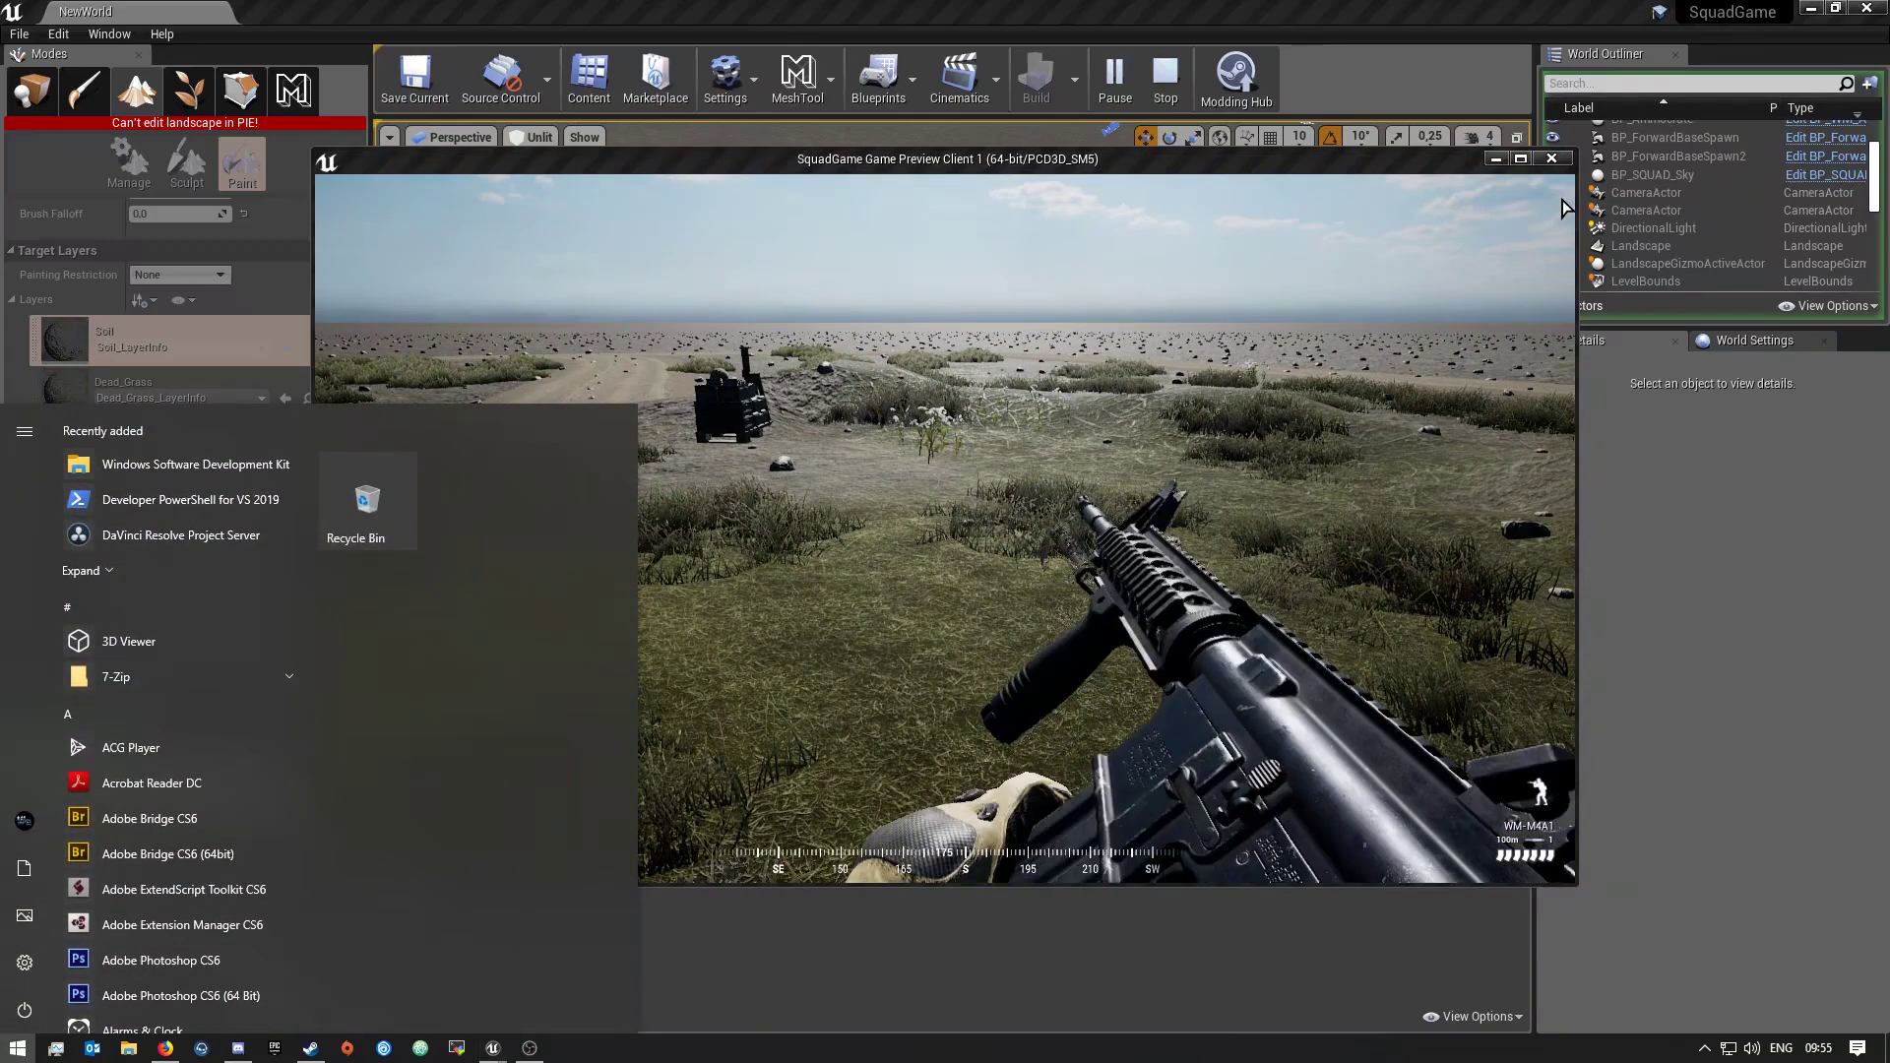
pyautogui.click(1522, 159)
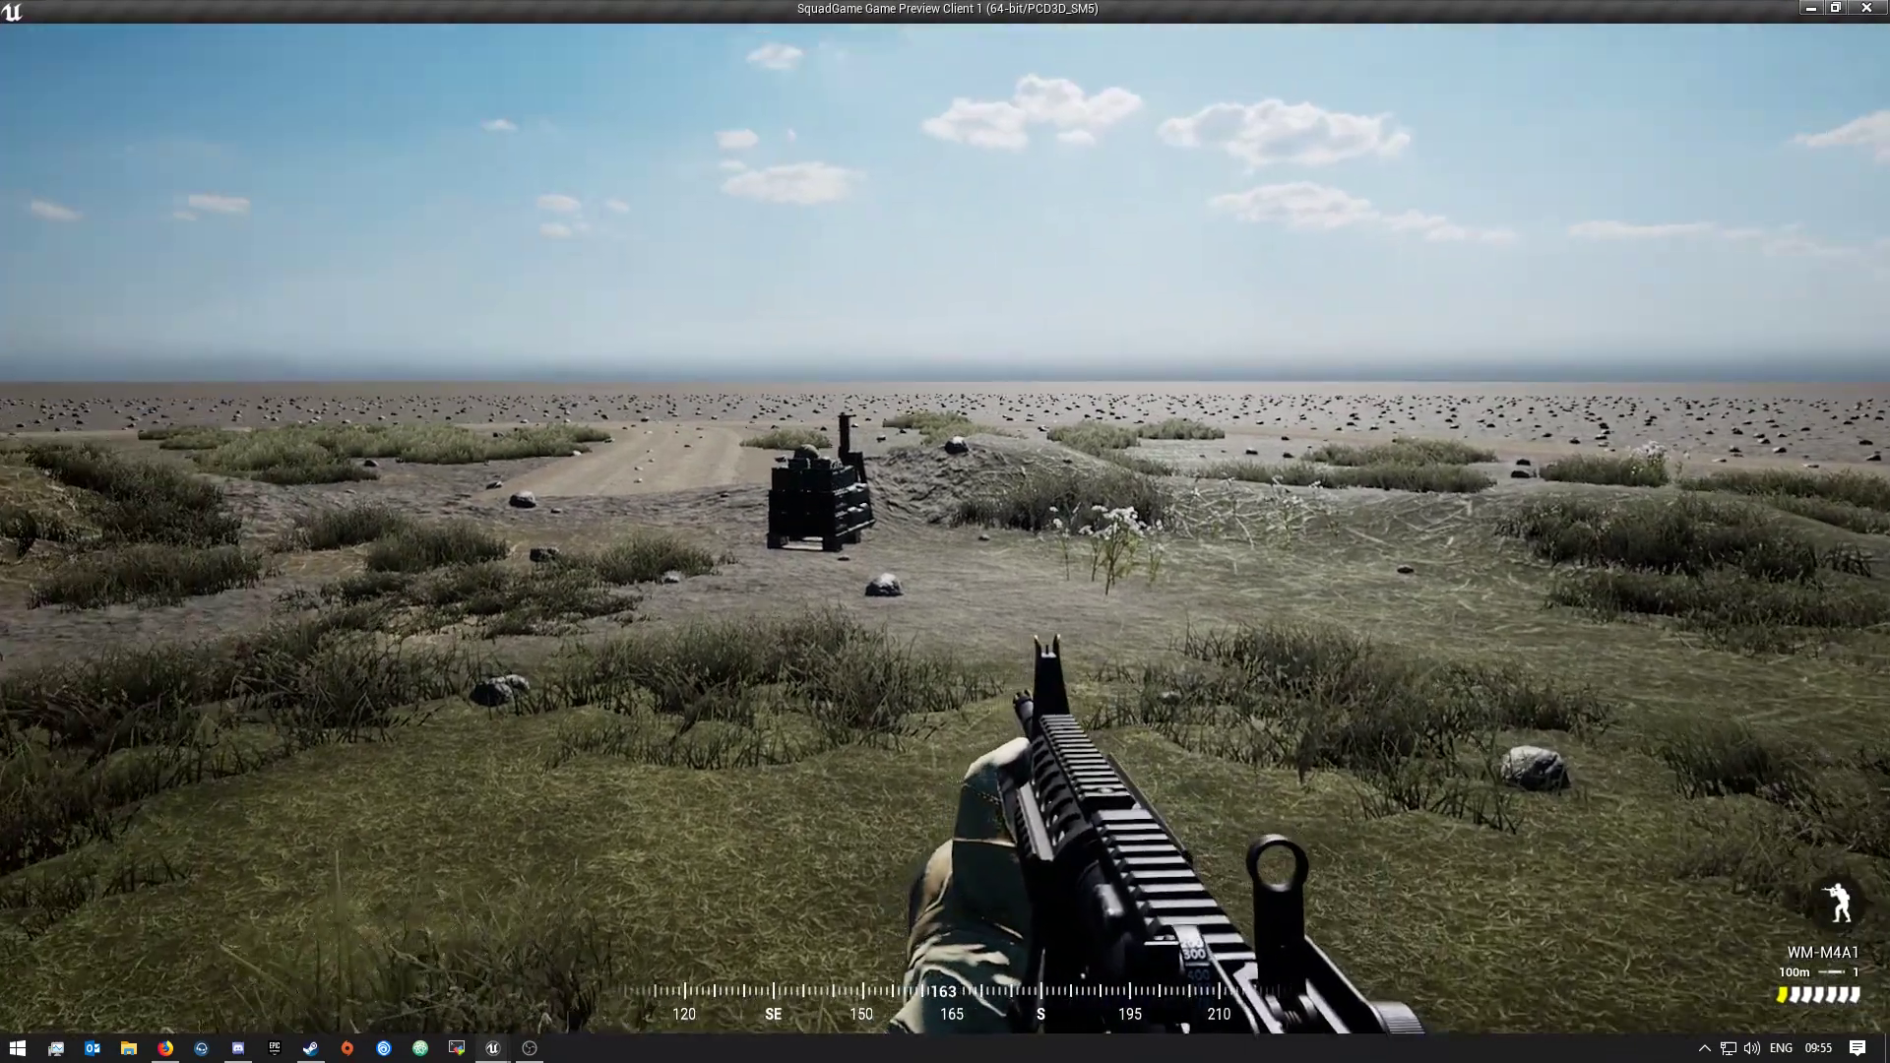
# Walk forward, test-fire the WM-M4A1 and aim down its iron sights
pyautogui.press('w')
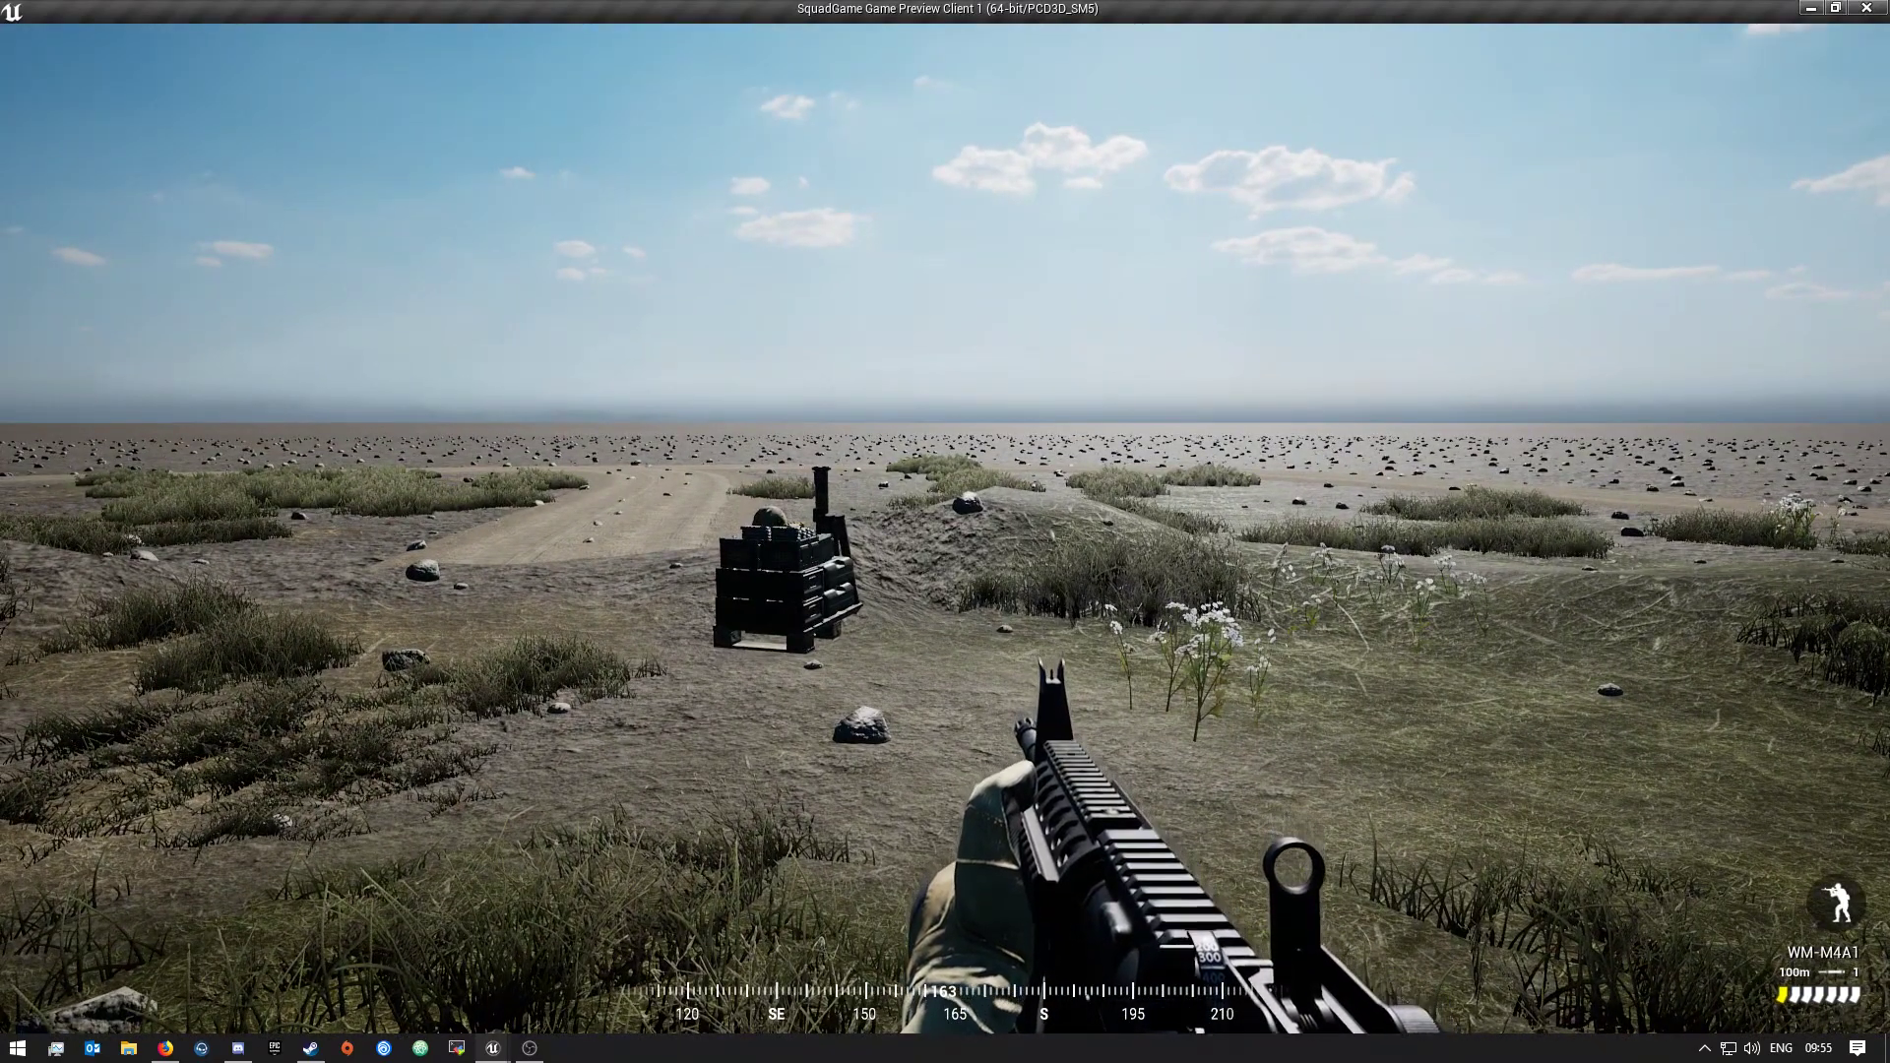
pyautogui.click(945, 532)
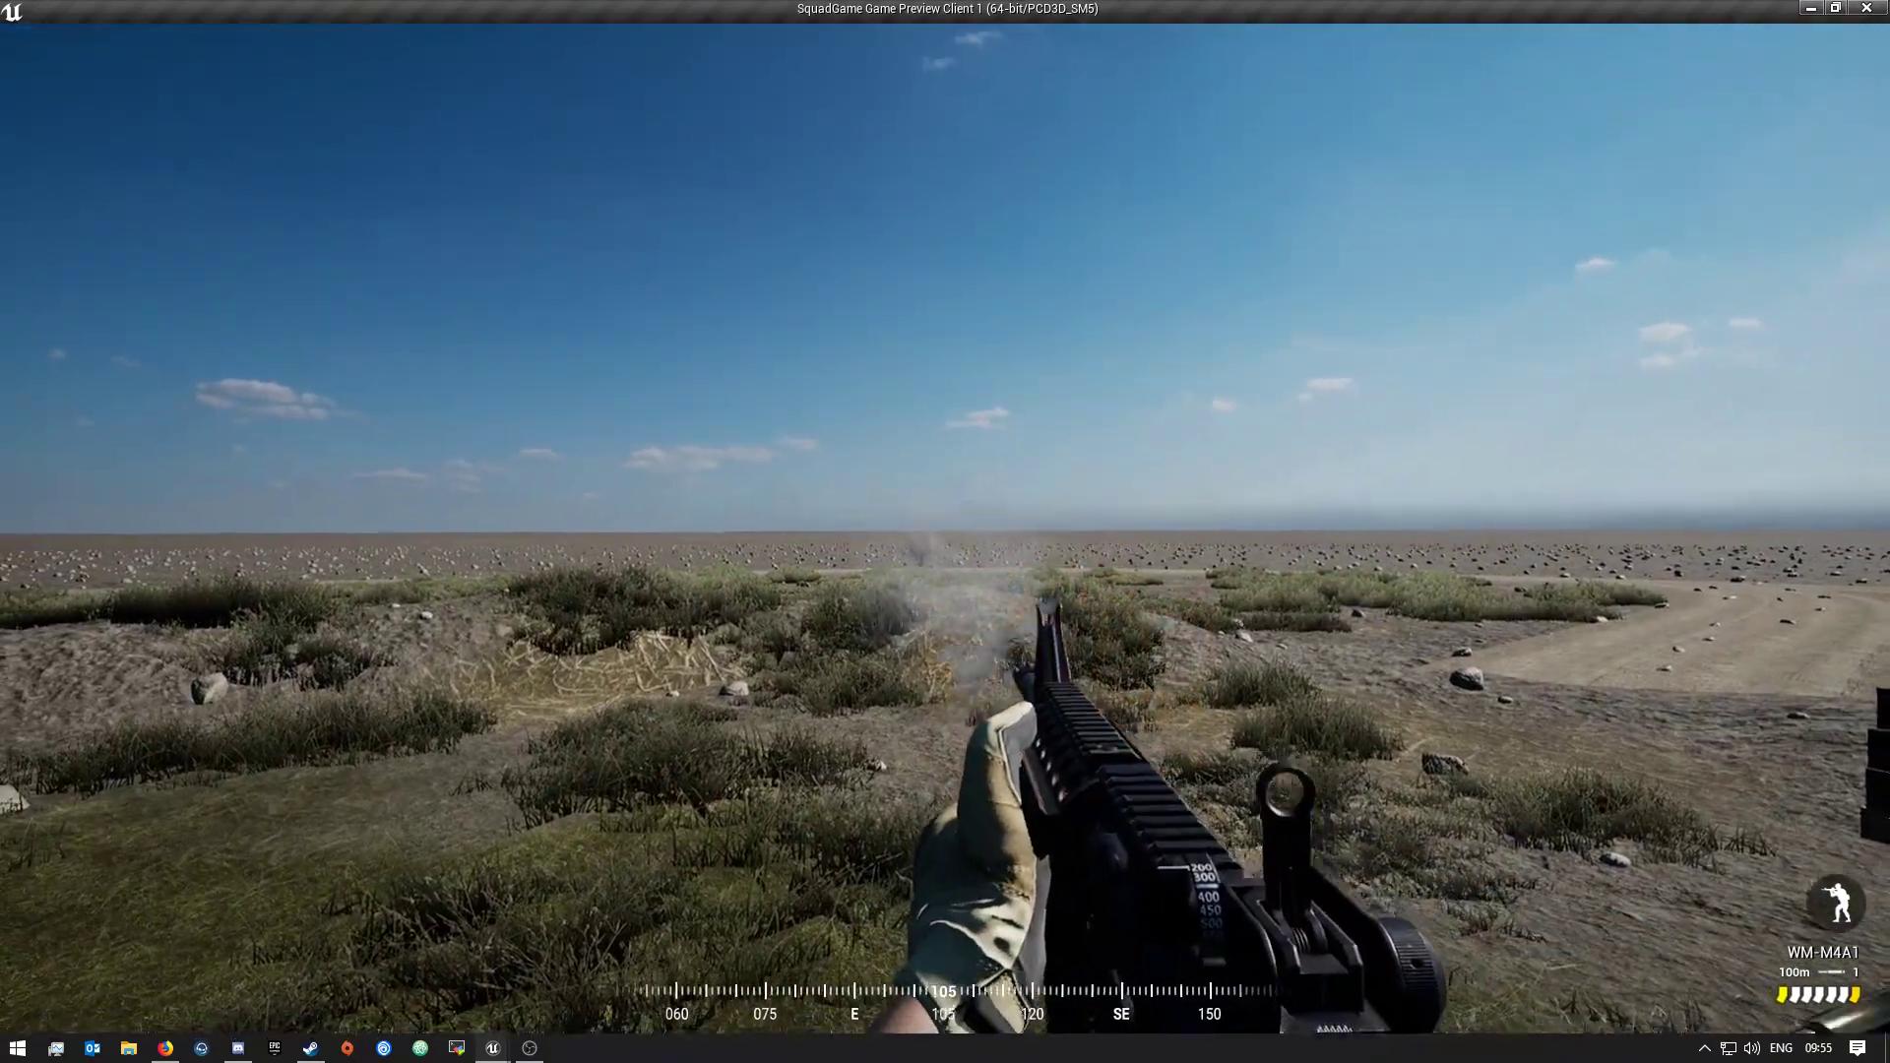
pyautogui.click(945, 532)
pyautogui.rightClick(945, 532)
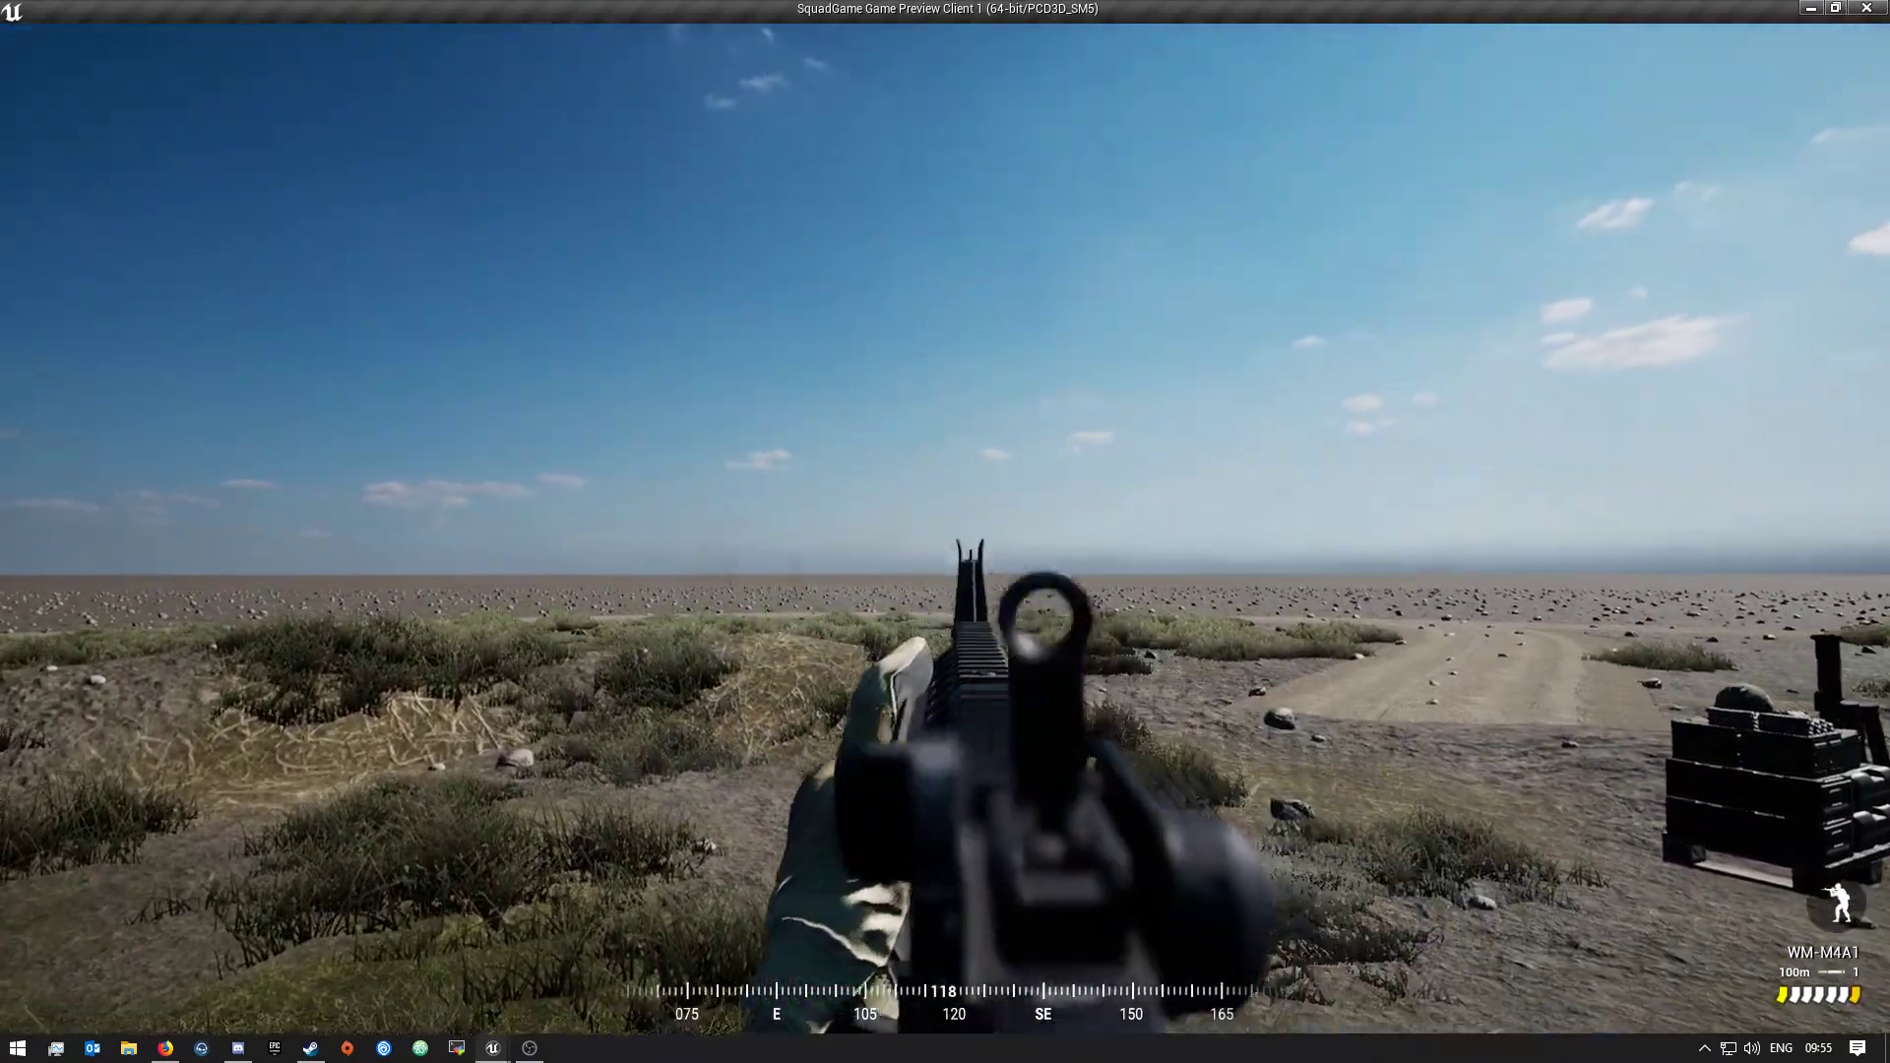
# Fire the WM-M4A1 while aiming down its iron sights, lower the rifle and reload it
pyautogui.click(945, 532)
pyautogui.click(945, 531)
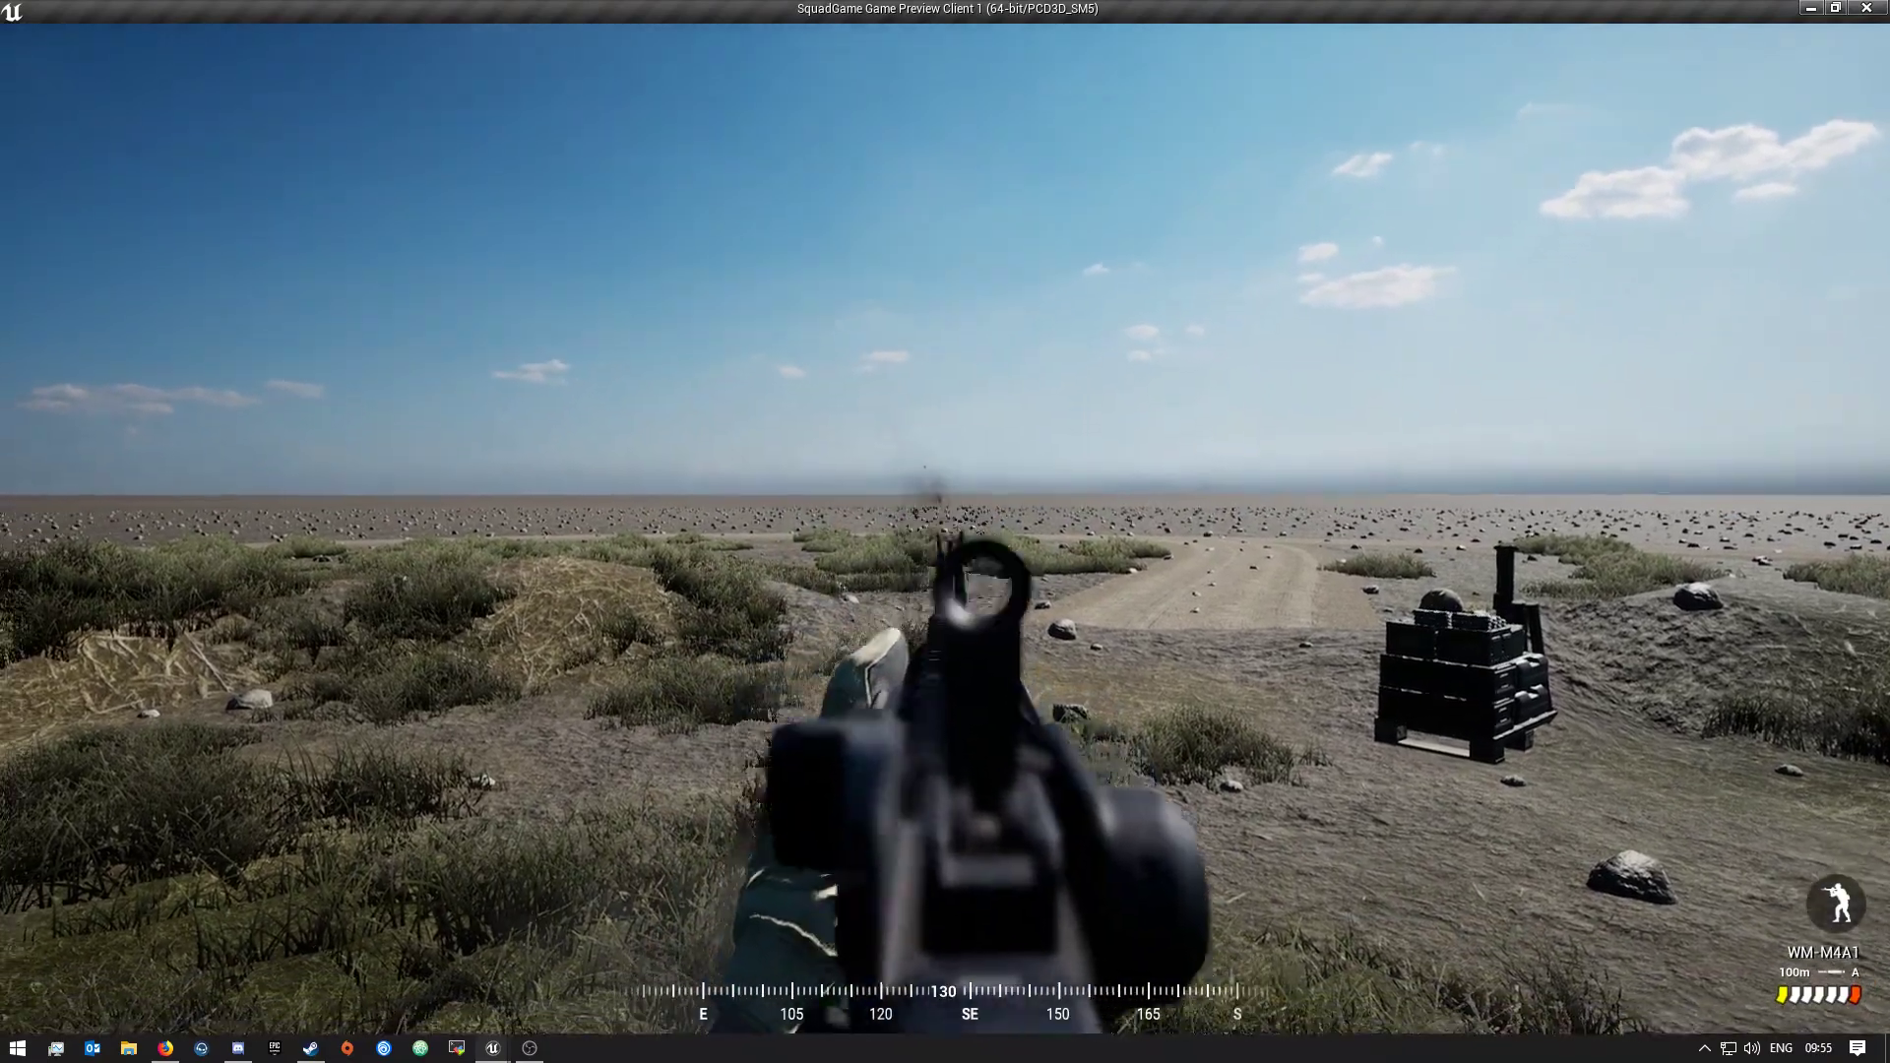
pyautogui.rightClick(945, 532)
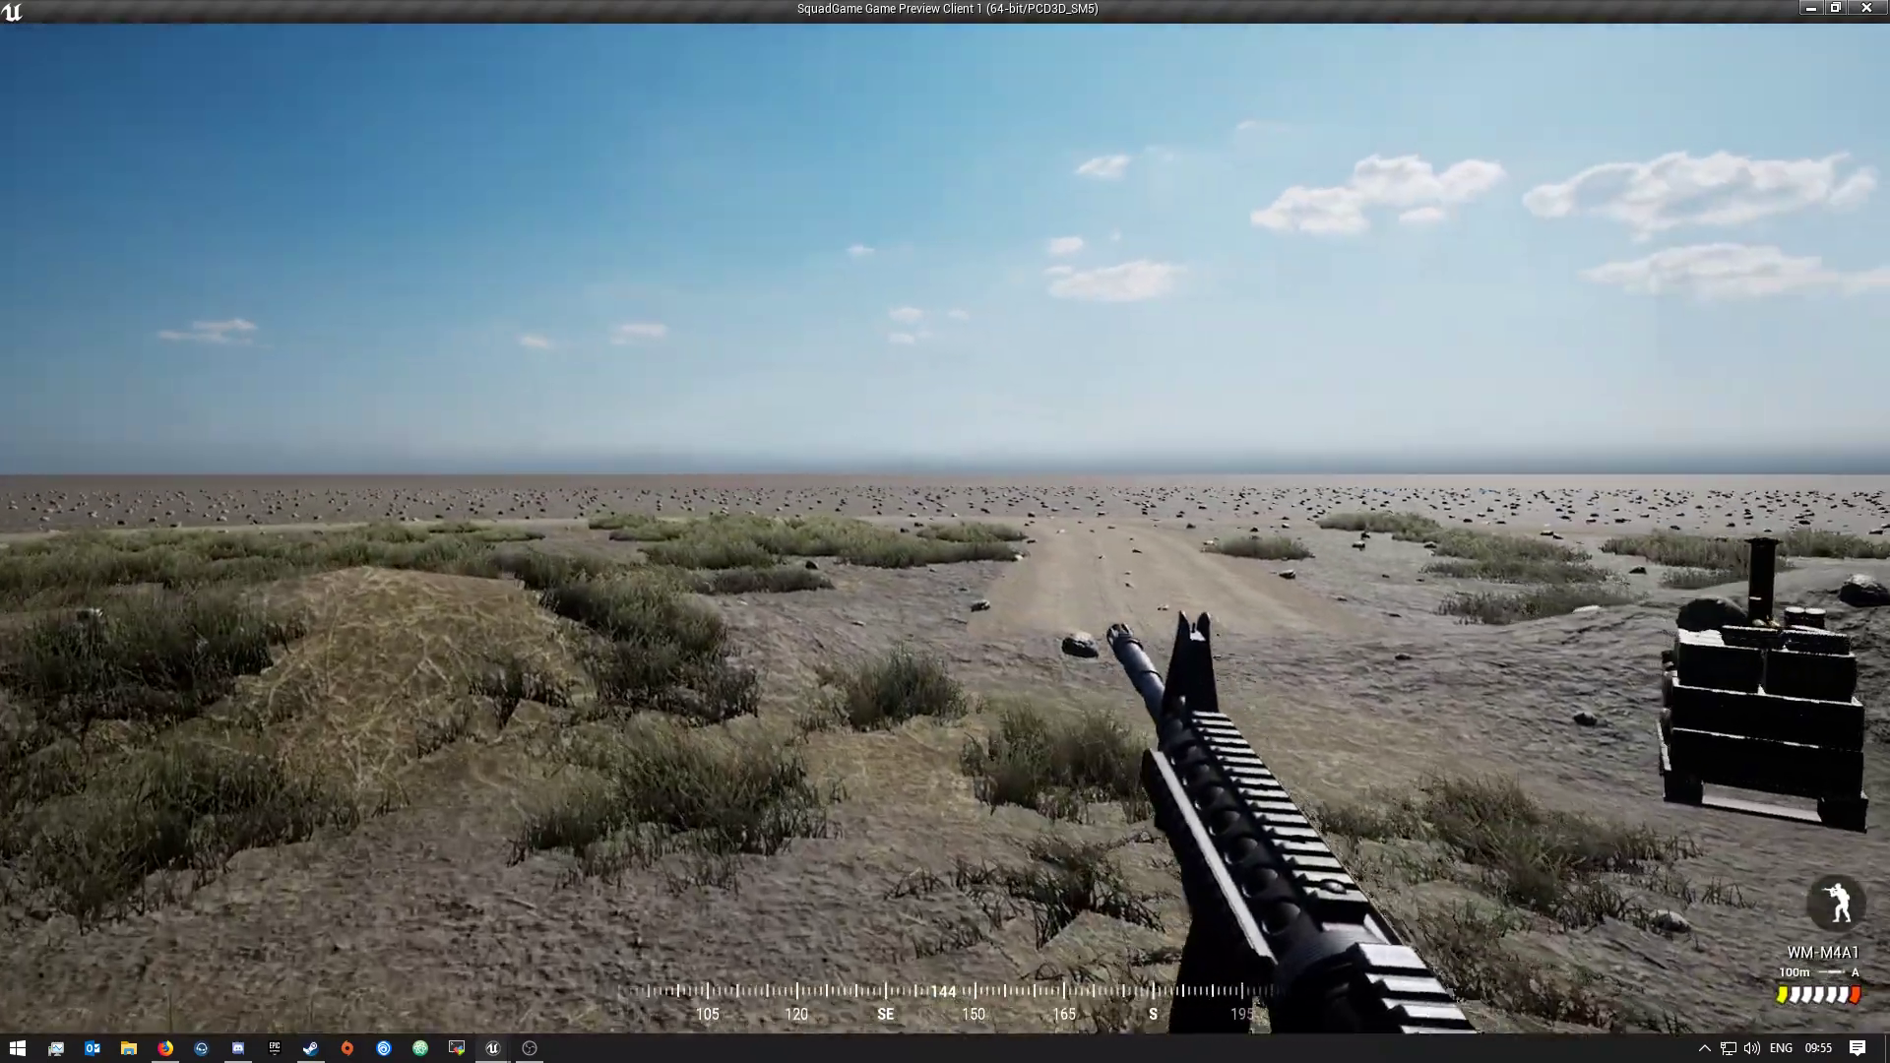
pyautogui.press('r')
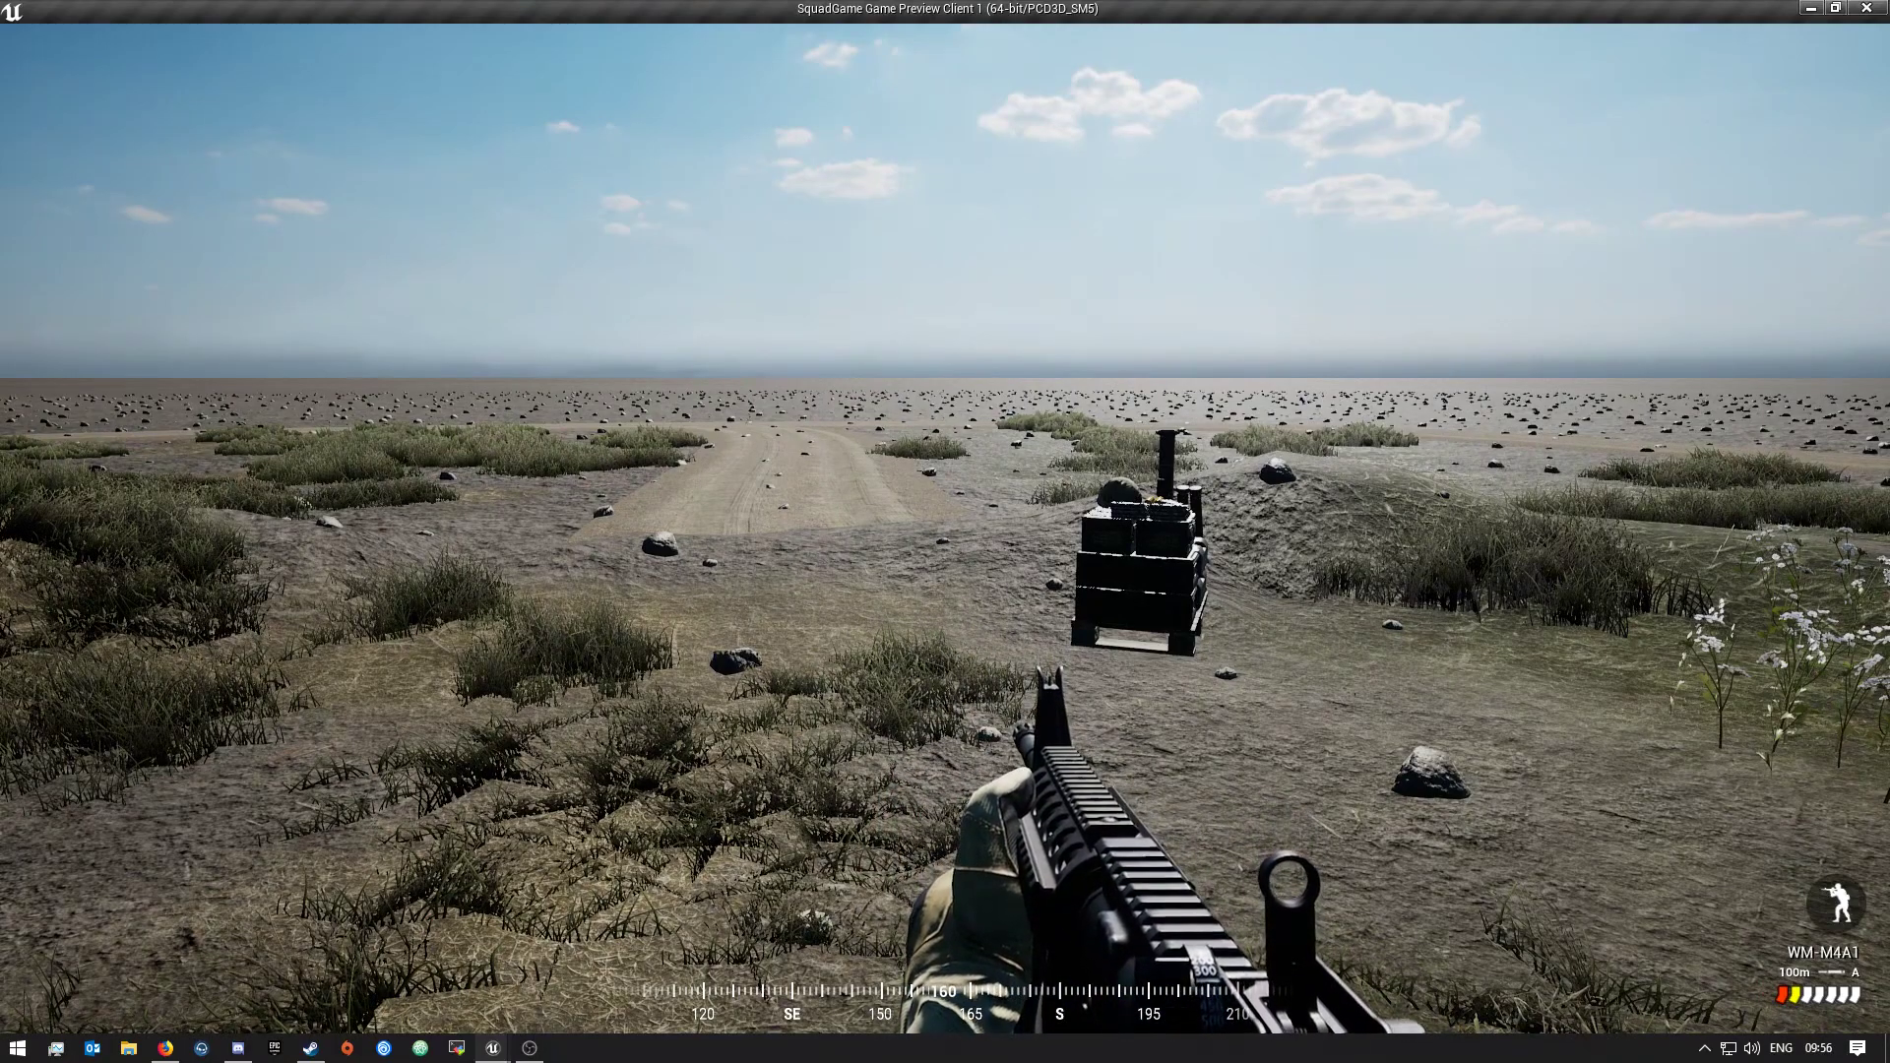
# Walk the soldier out along the dirt road and back toward the ammo crate to check how the rifle is held while moving
pyautogui.press('w')
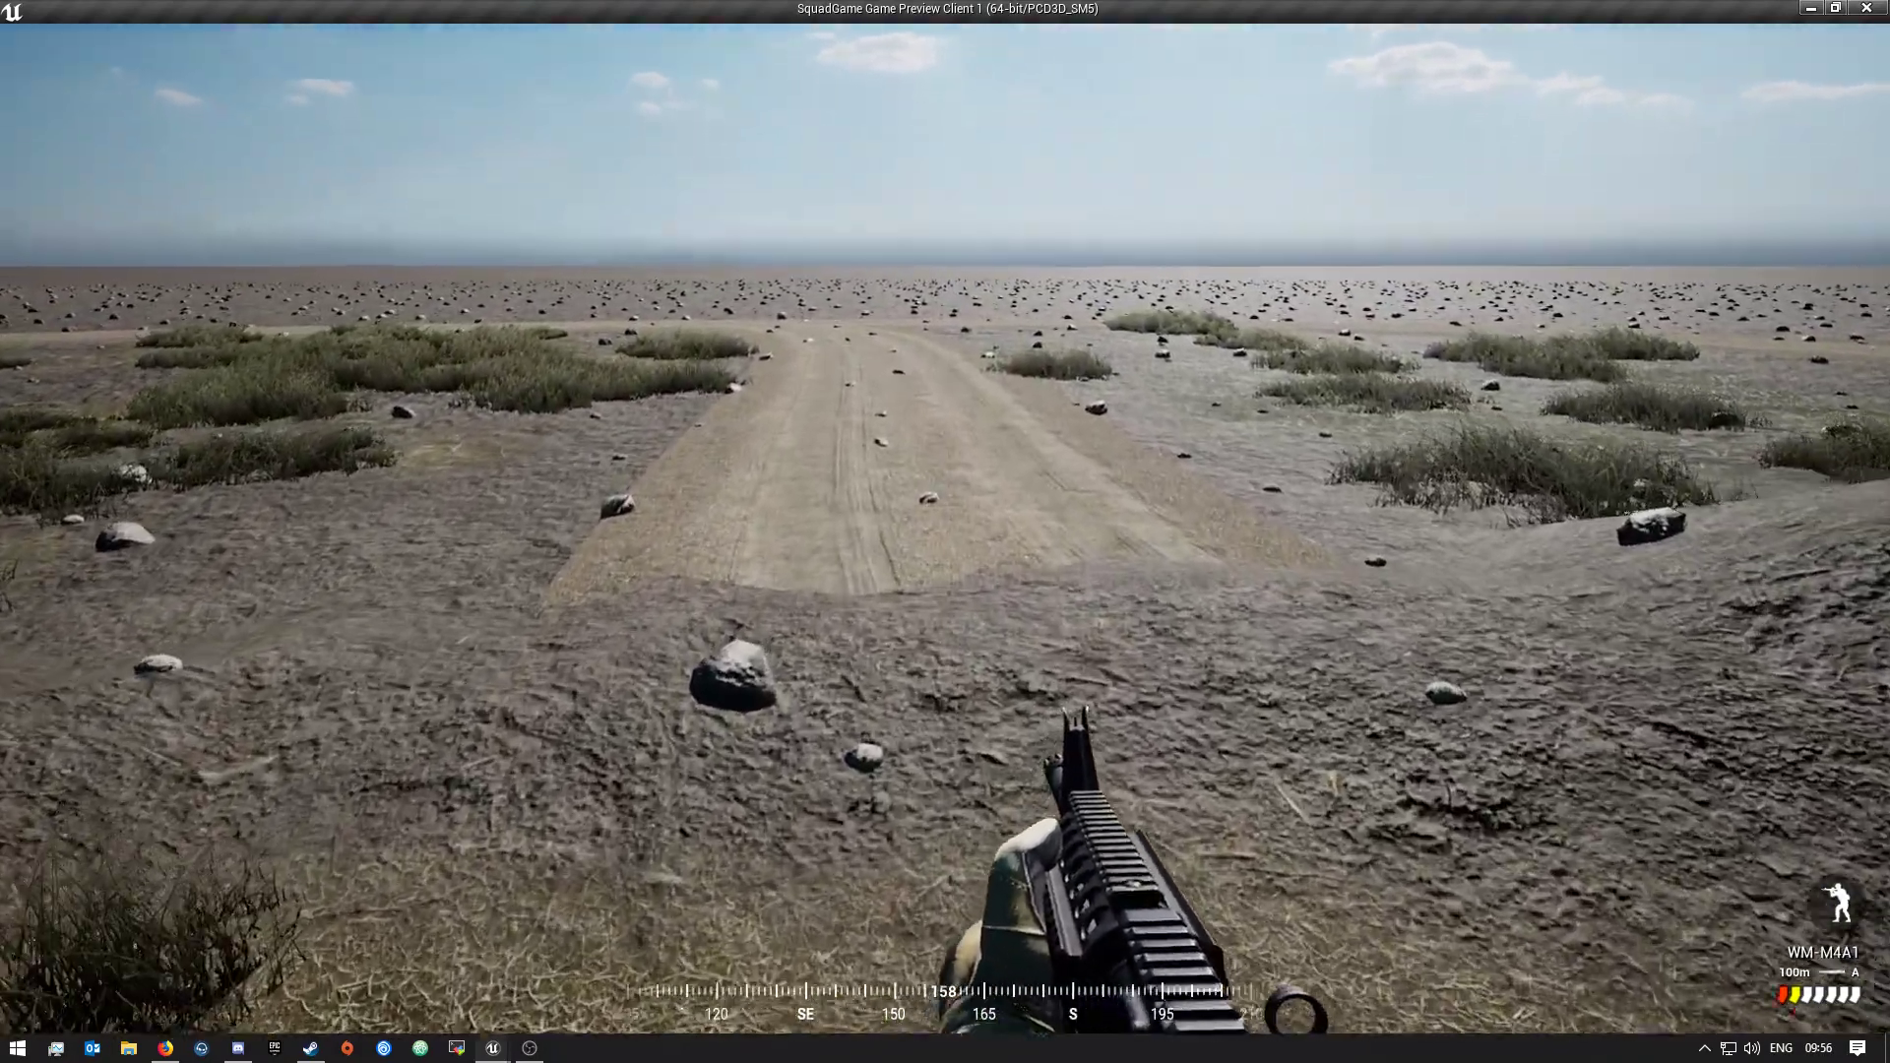
pyautogui.press('w')
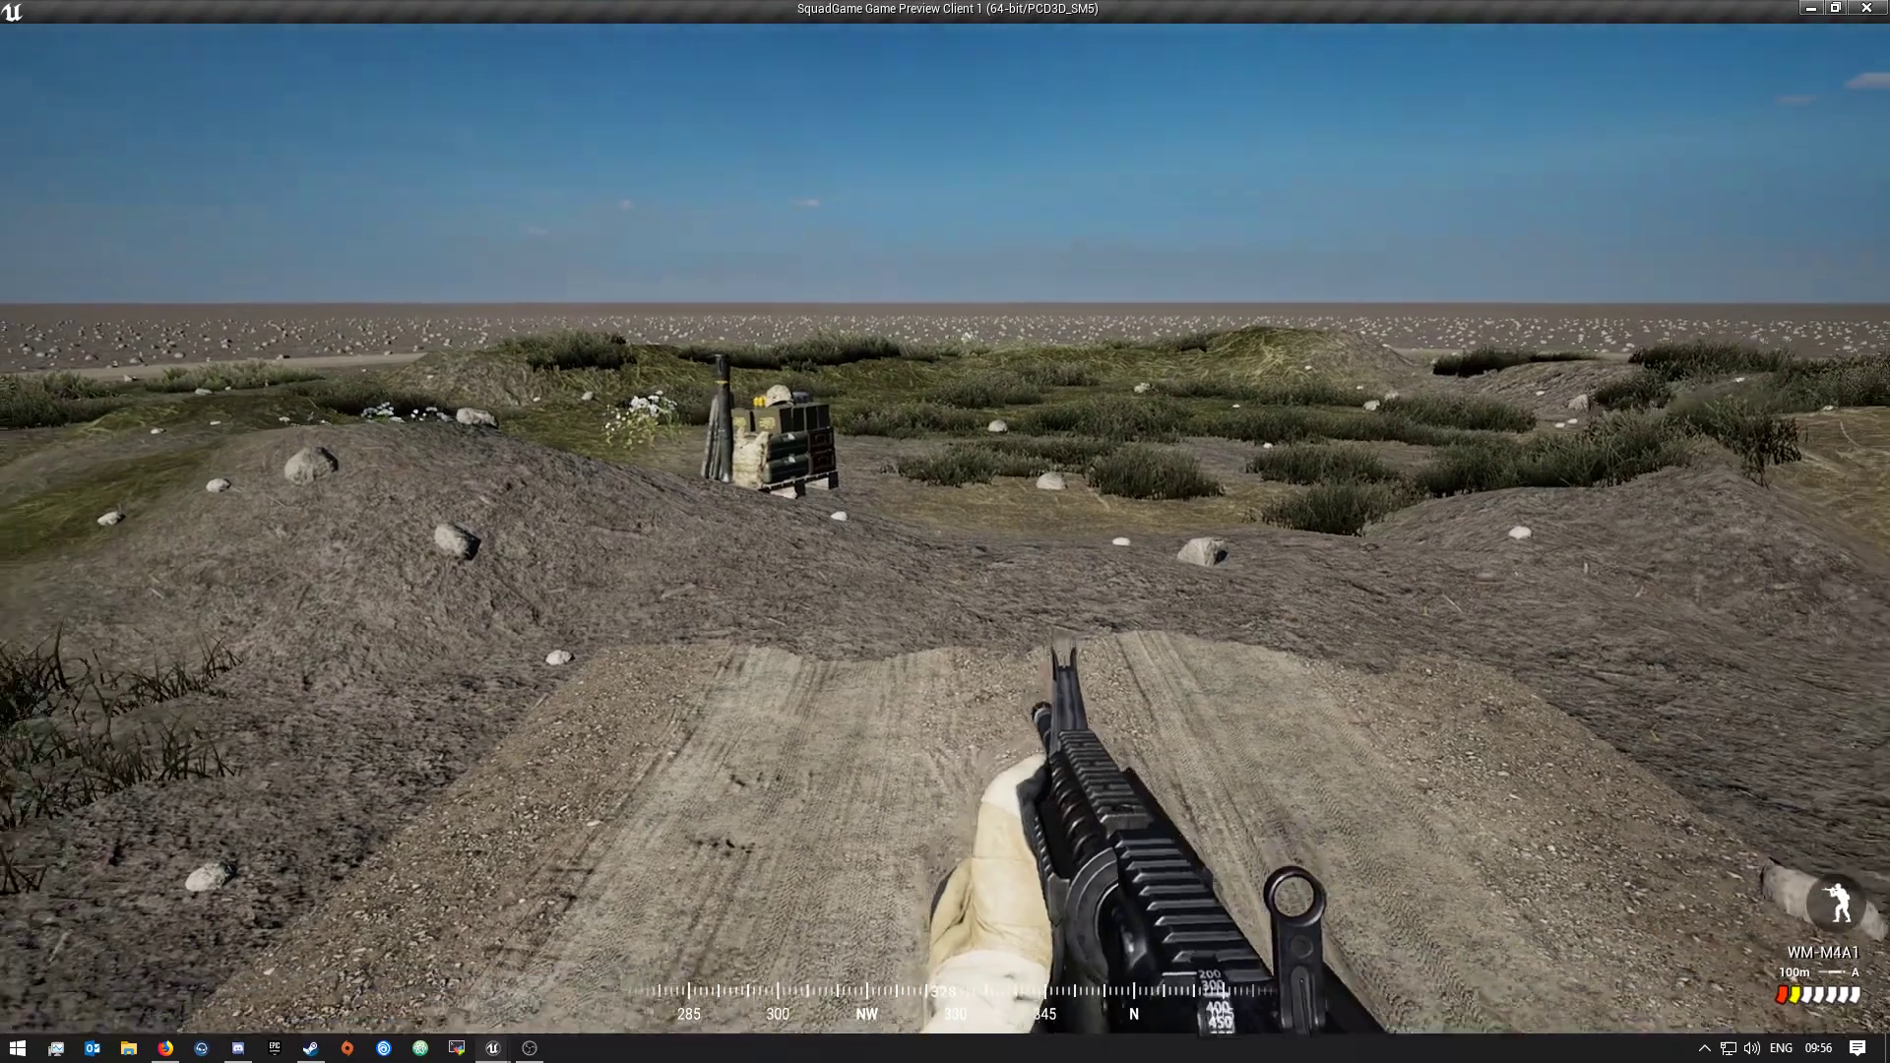
pyautogui.press('s')
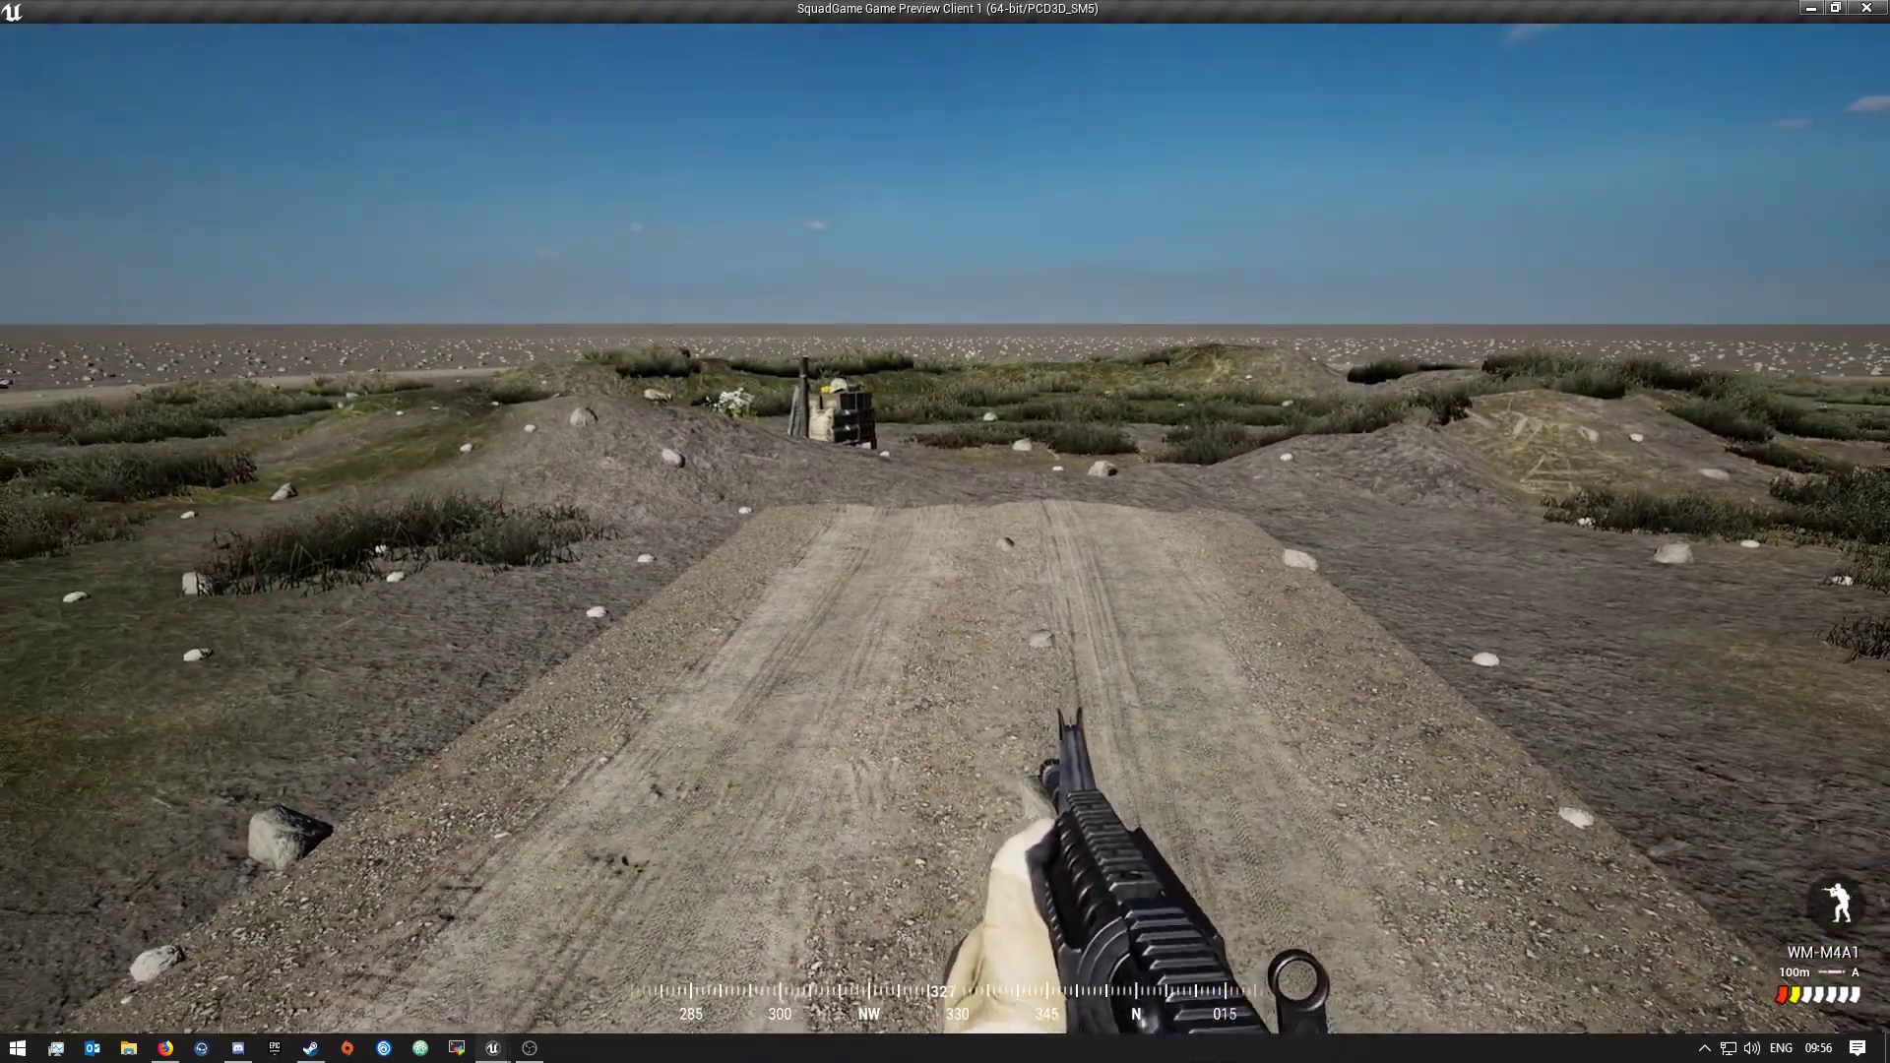
pyautogui.press('w')
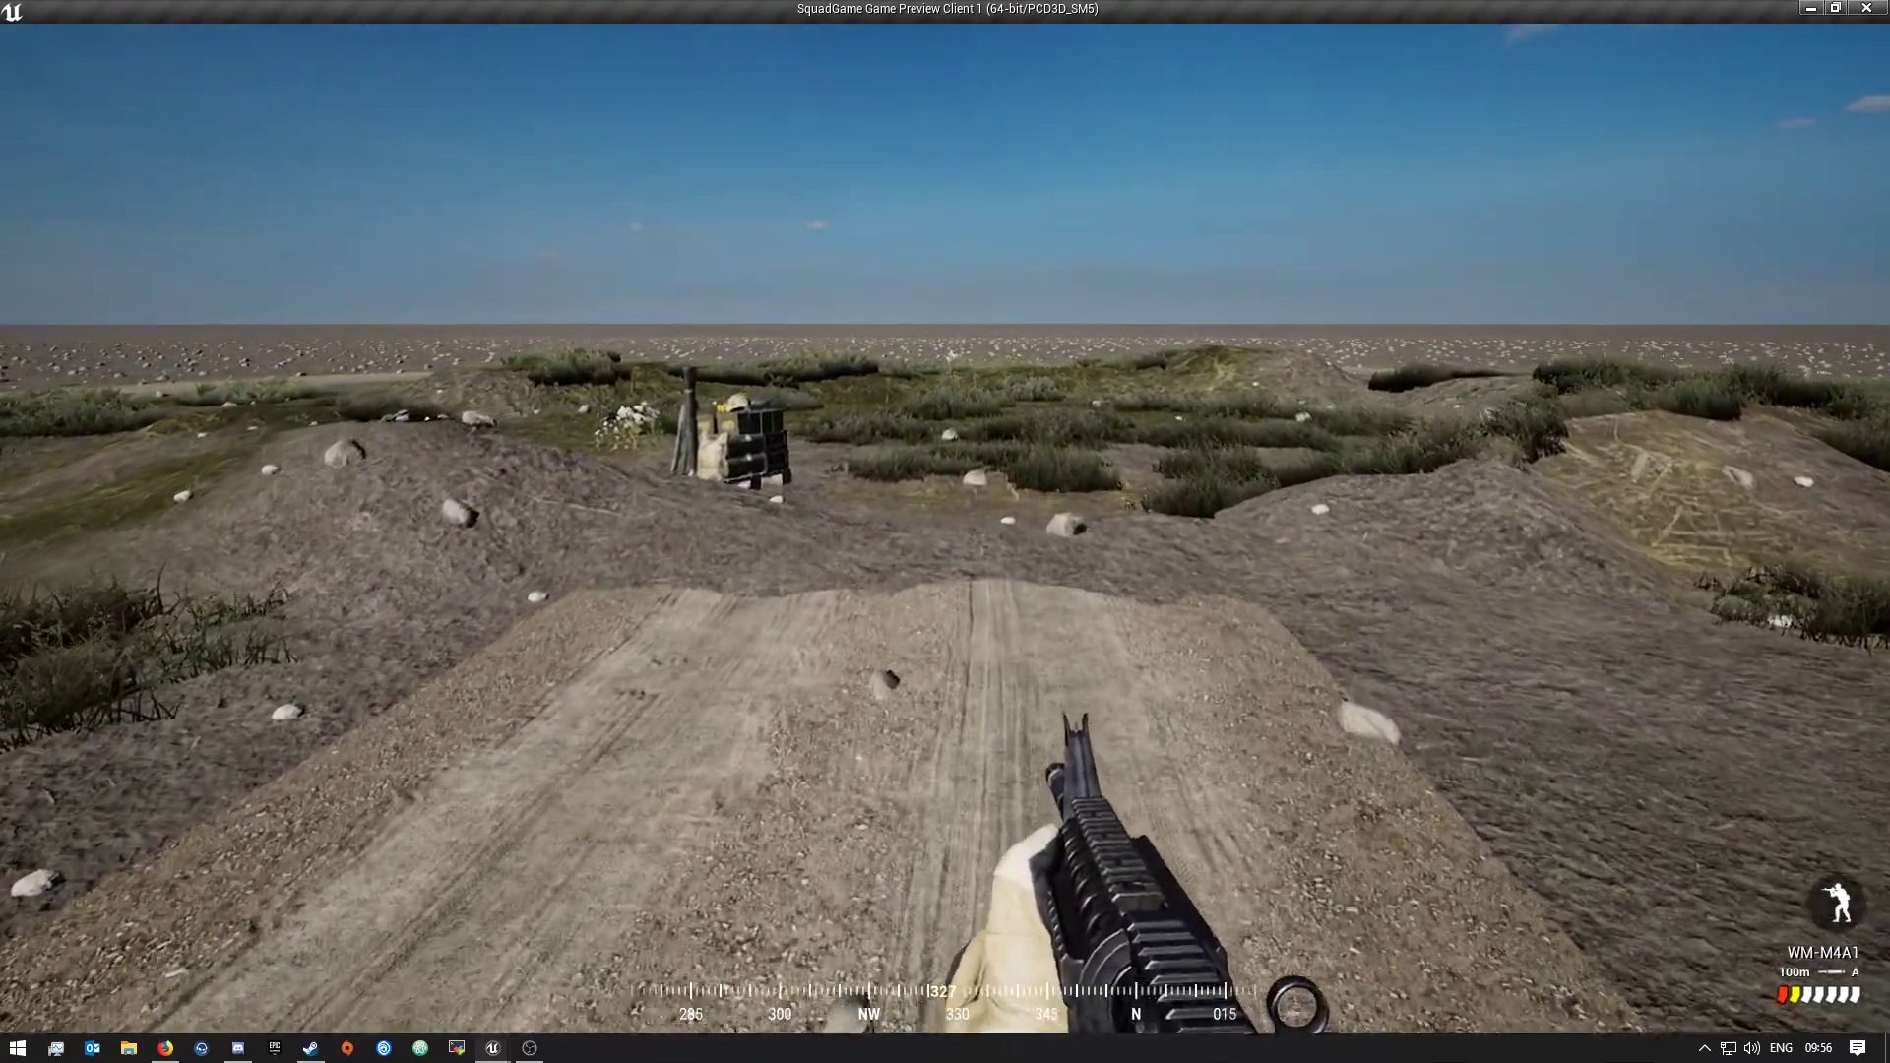
pyautogui.press('w')
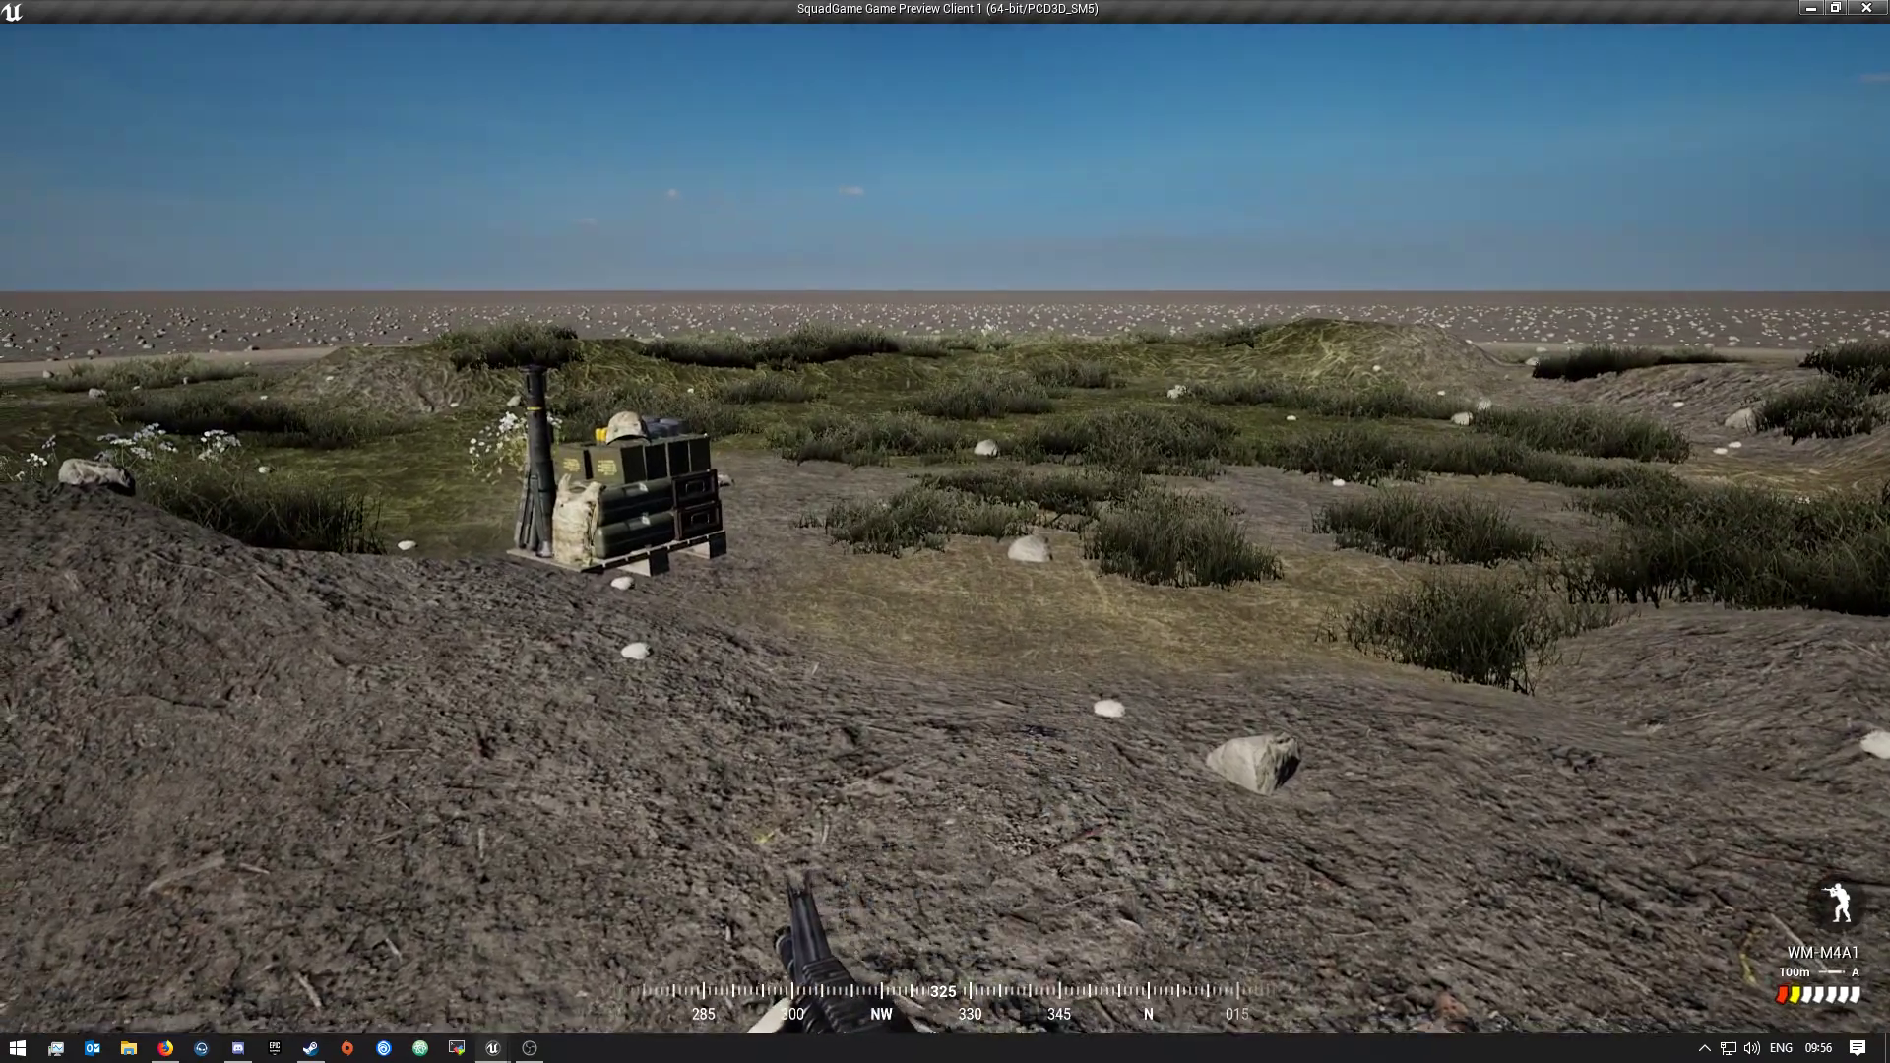